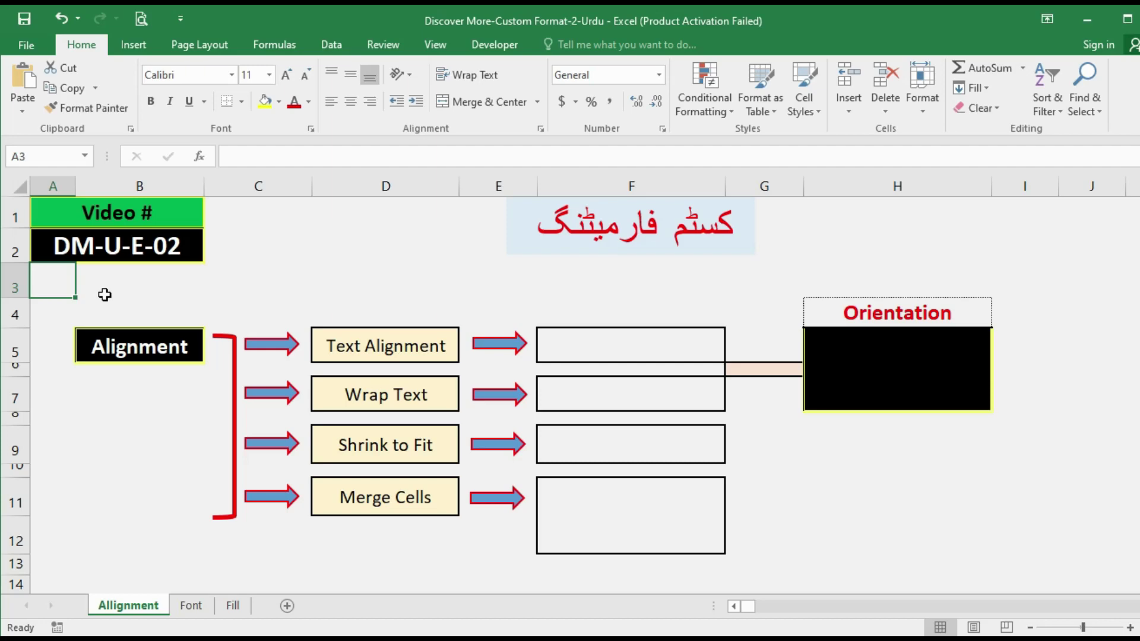
- Look at the Alignment tab of Format Cells, then close it without changes
key("ctrl+1")
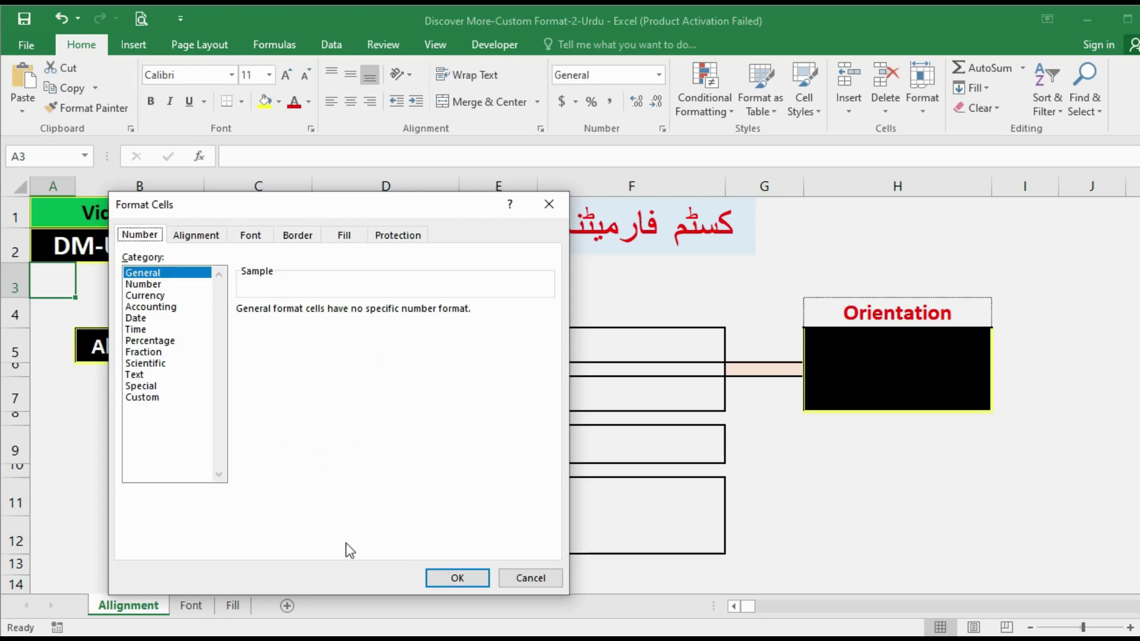
left_click(197, 235)
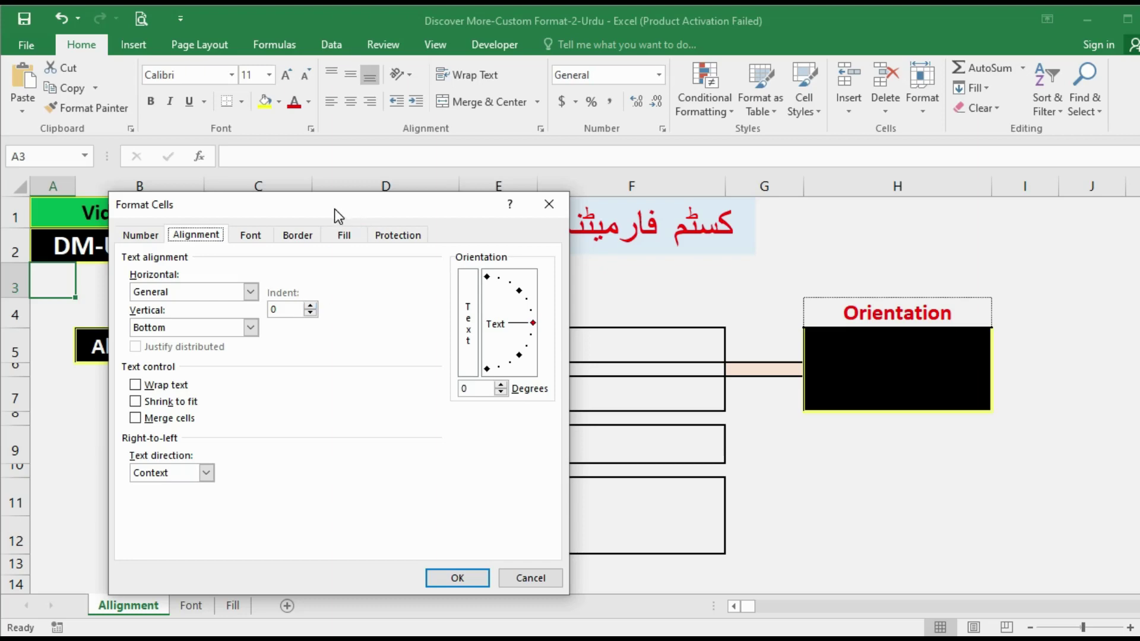
left_click_drag(334, 208, 266, 180)
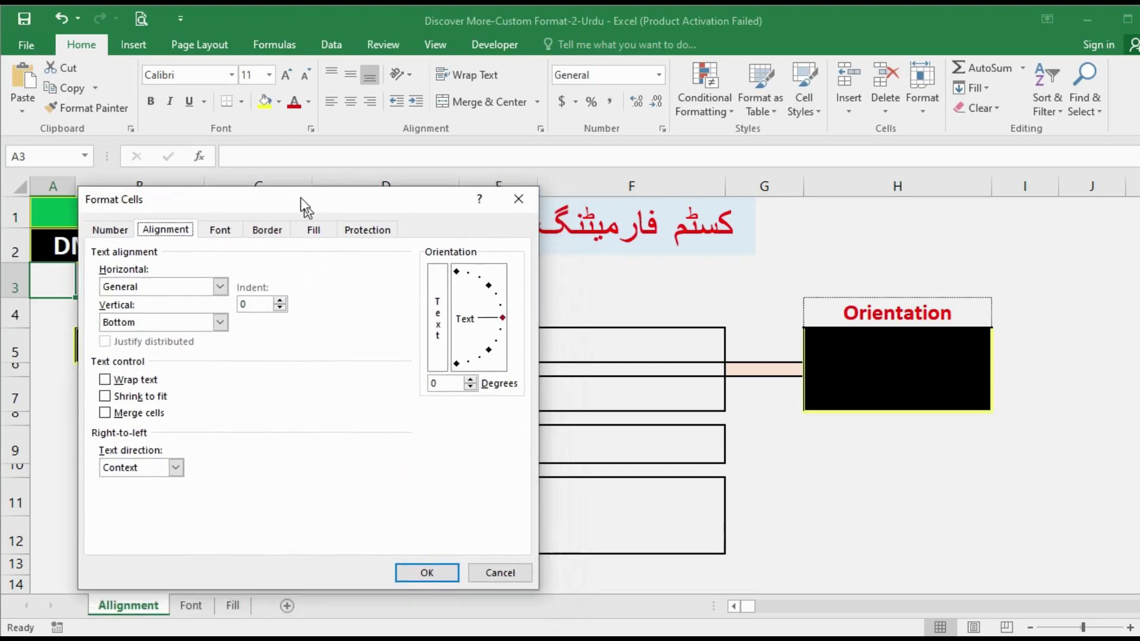
left_click_drag(266, 180, 328, 238)
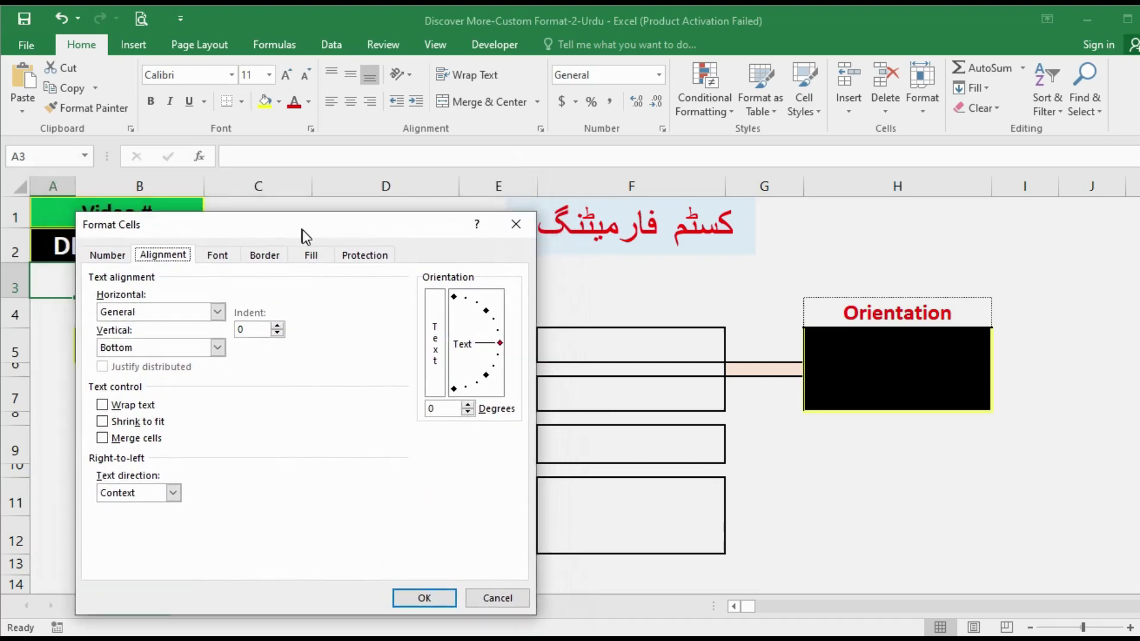
left_click(499, 610)
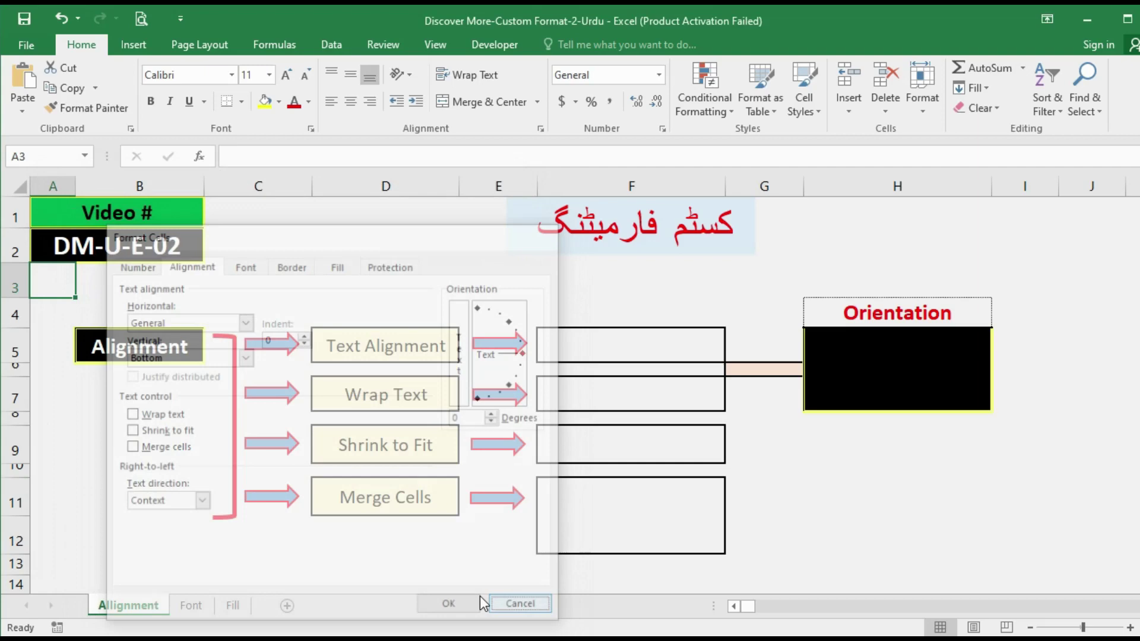
- Enter the person's full name in cell F5 and reselect the cell
left_click(623, 353)
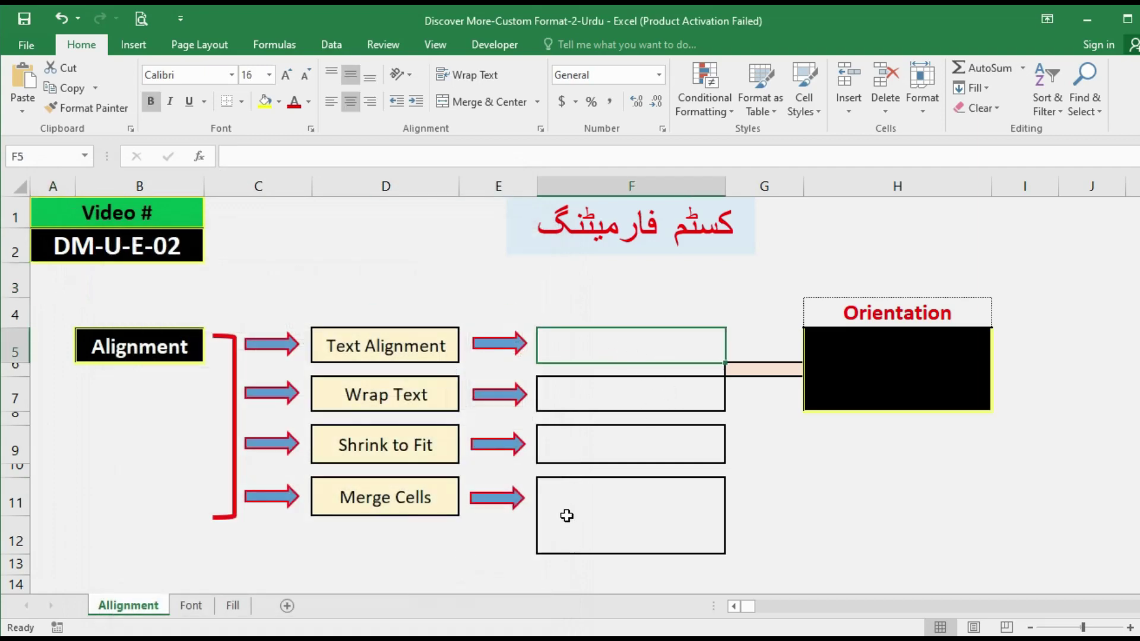
type("N")
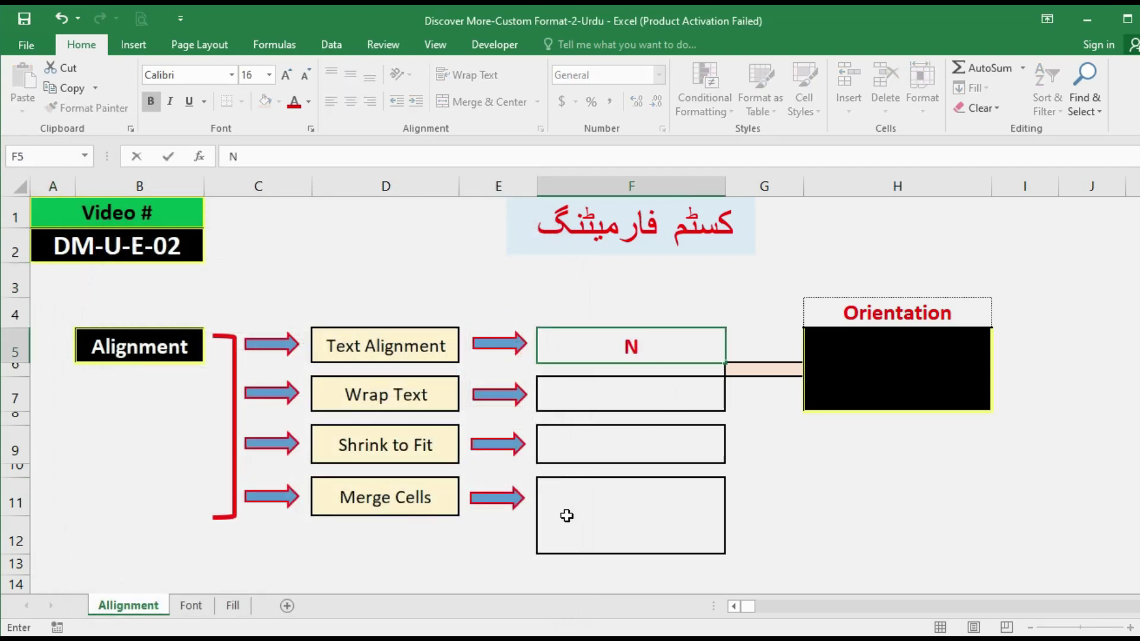
type("isar Hy")
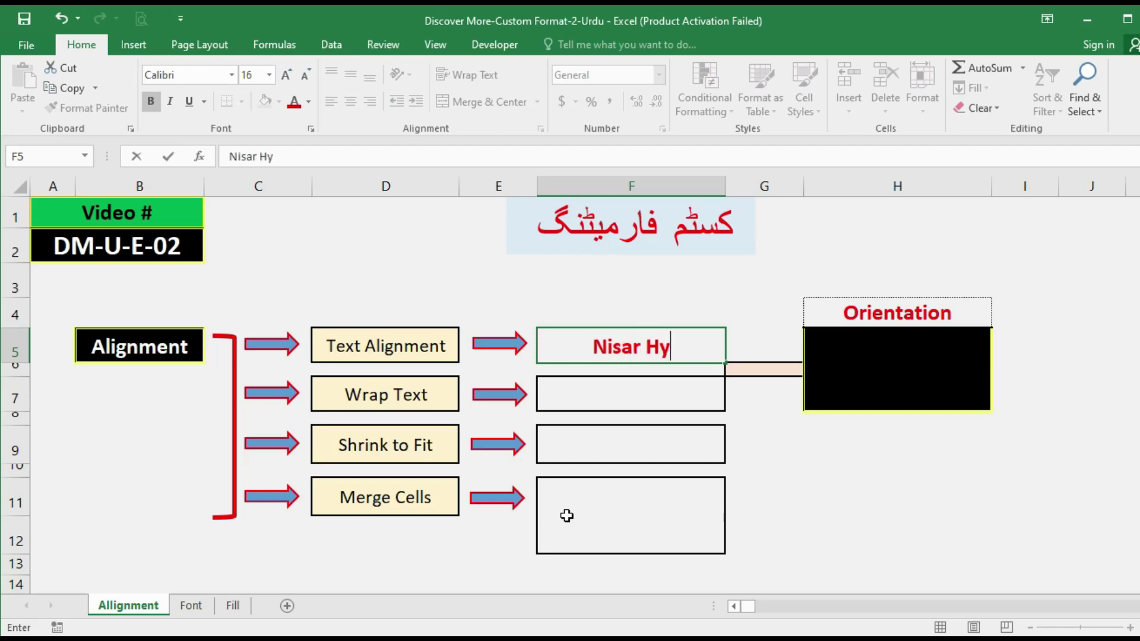
type("dar")
key("Return")
key("Up")
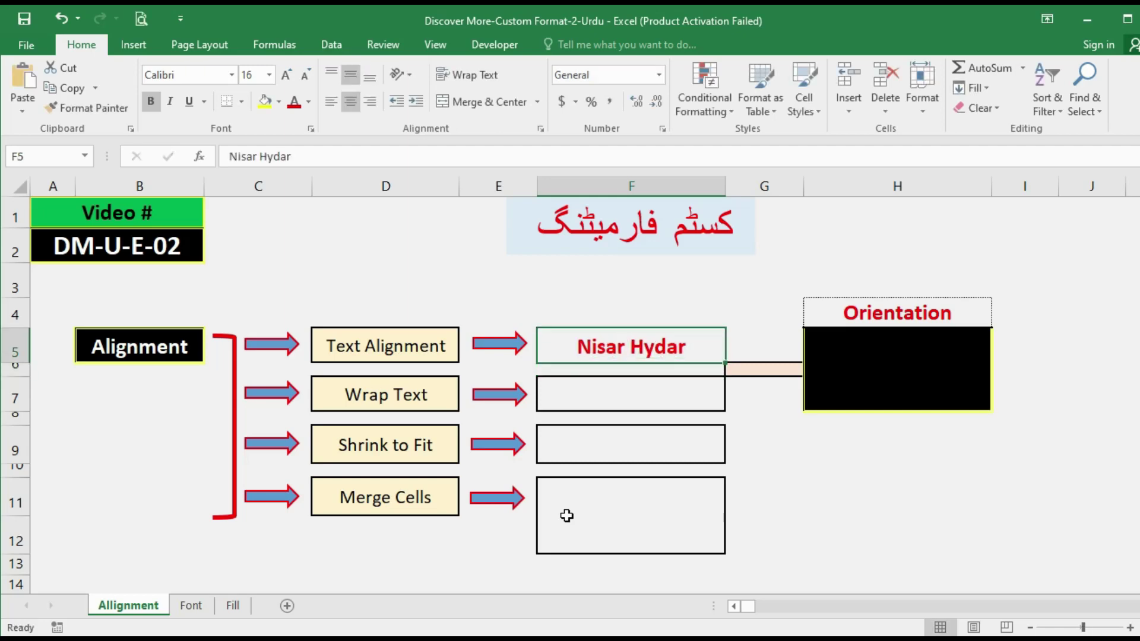
- Set the horizontal alignment of F5 to Left (Indent)
key("ctrl+1")
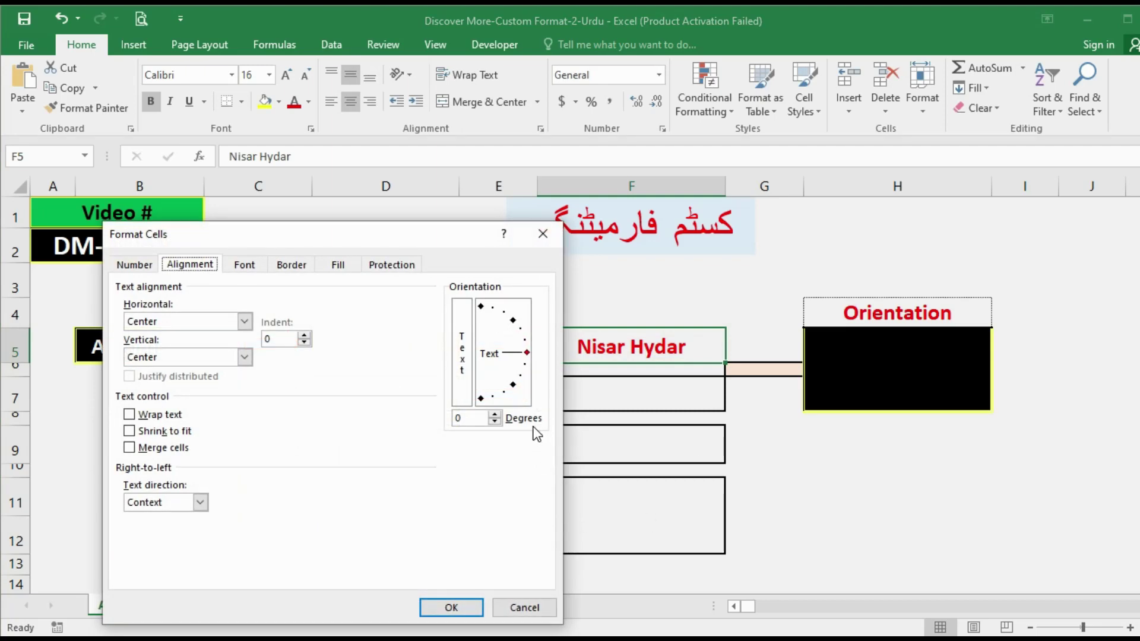
left_click_drag(373, 240, 347, 205)
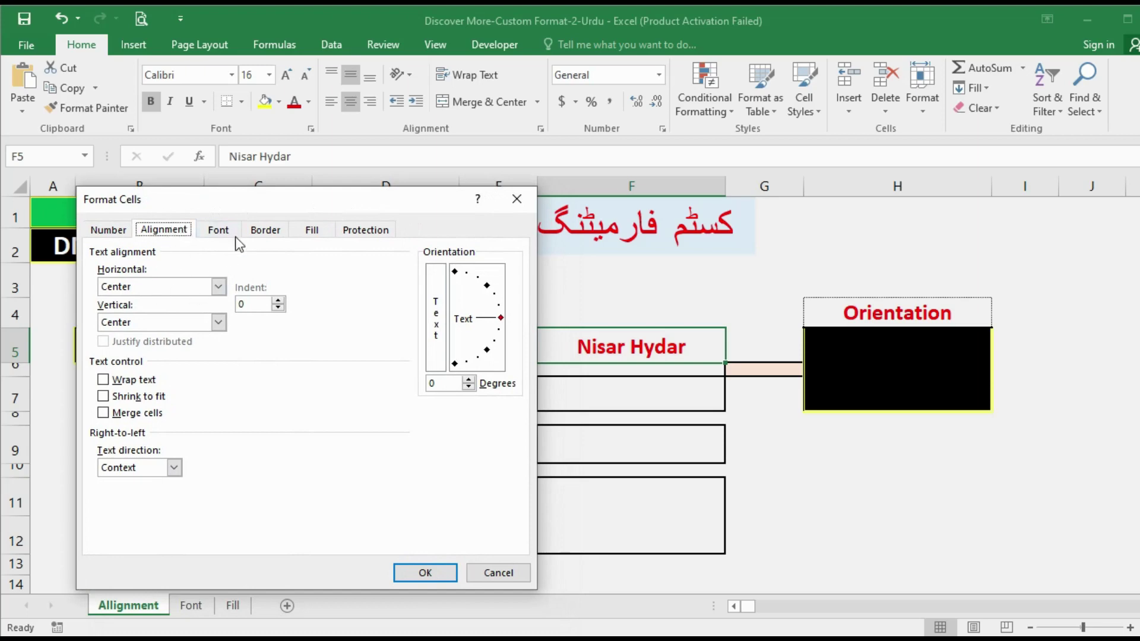
left_click_drag(290, 204, 235, 186)
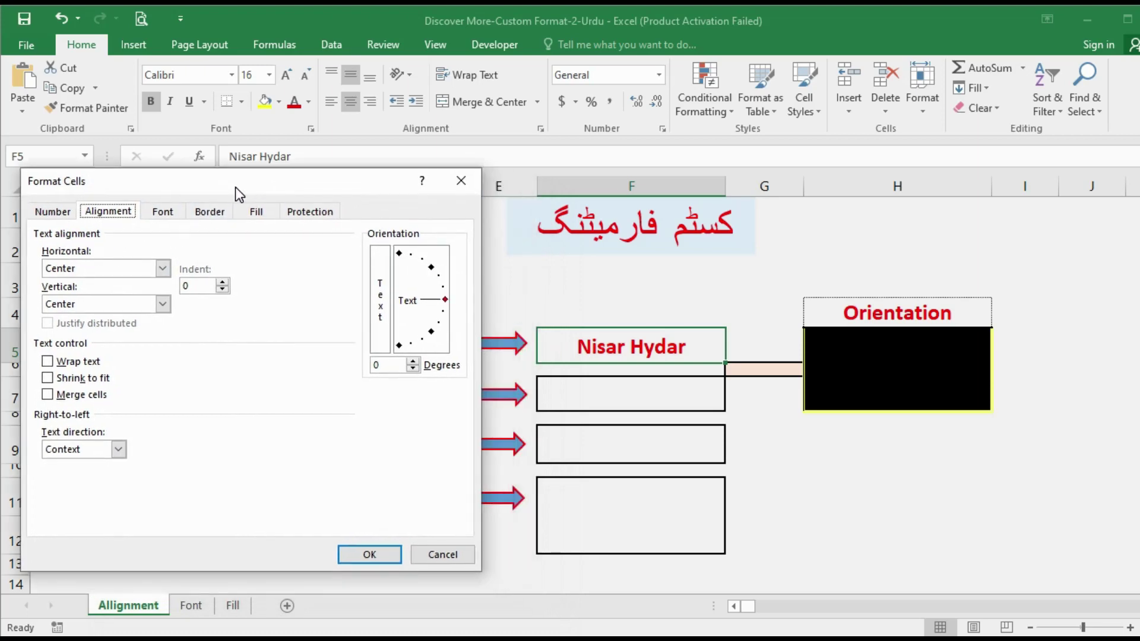
left_click(163, 268)
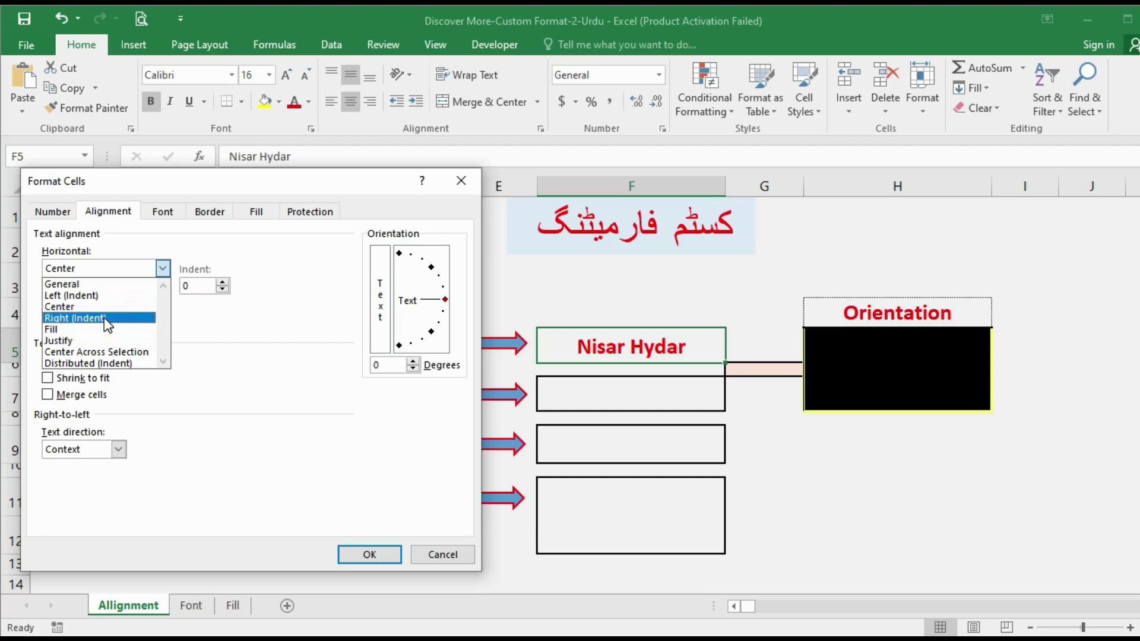
left_click(73, 296)
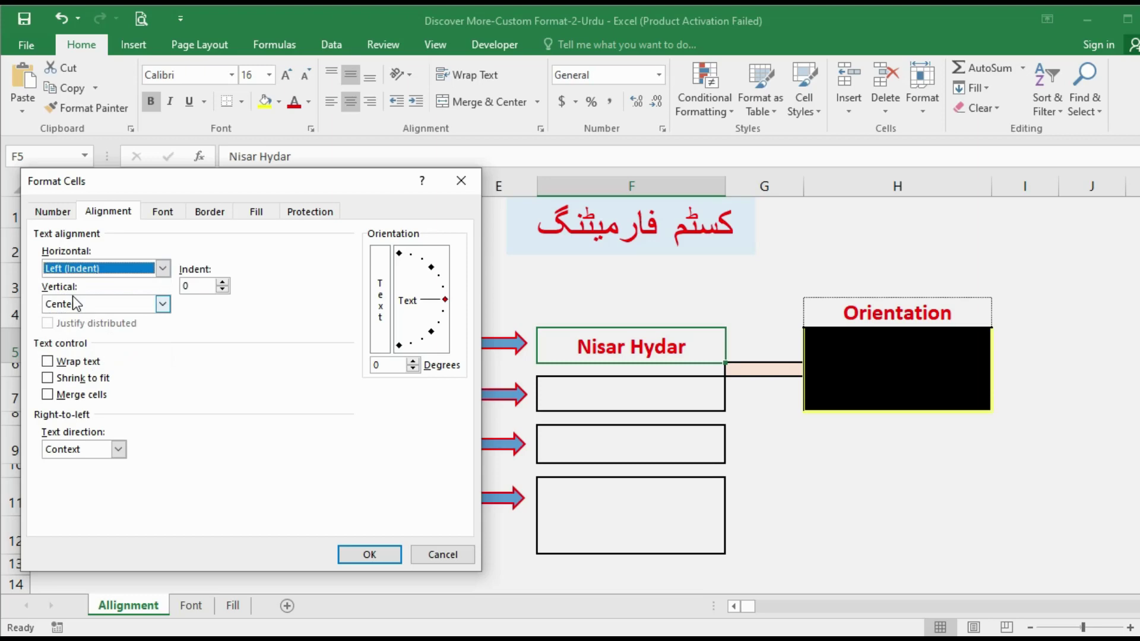
left_click(361, 557)
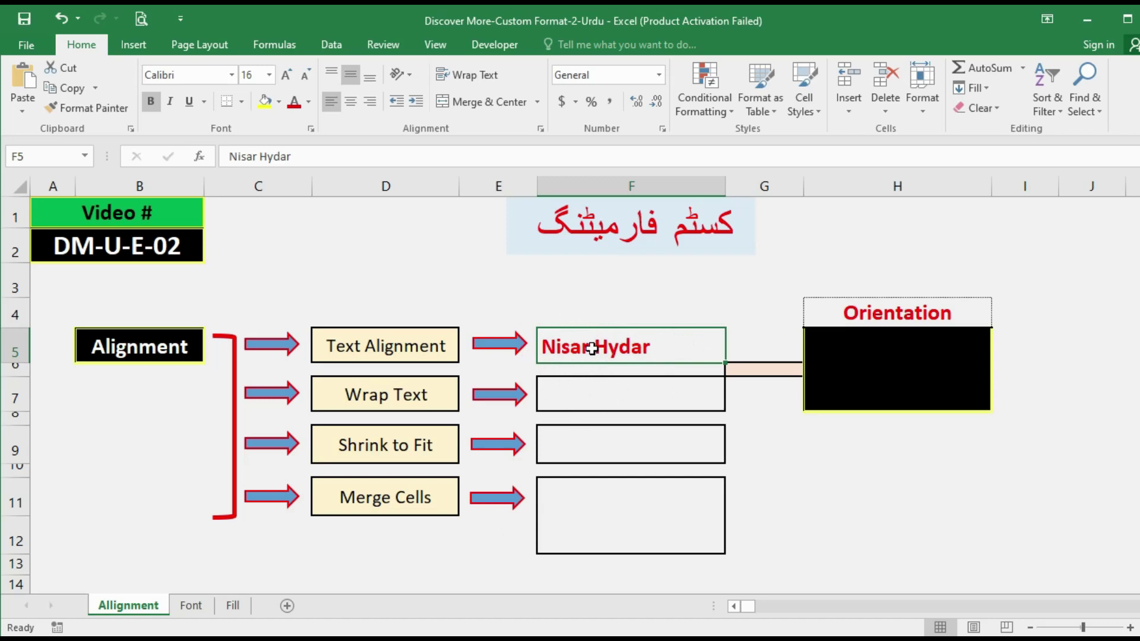
- Set the horizontal alignment of F5 to Center
key("ctrl+1")
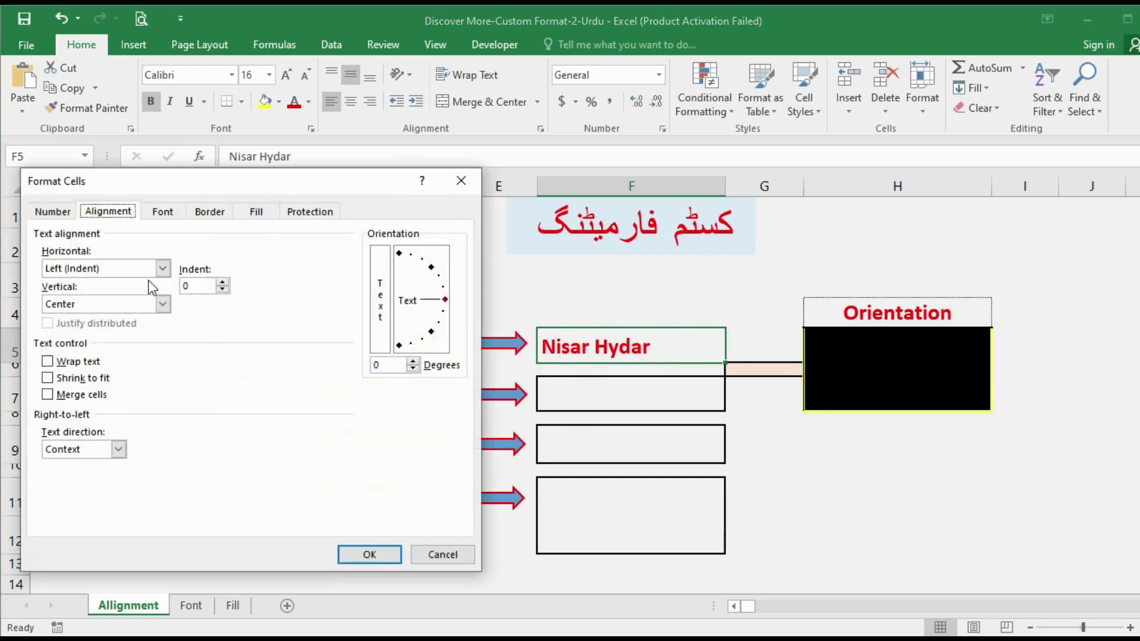
left_click(162, 269)
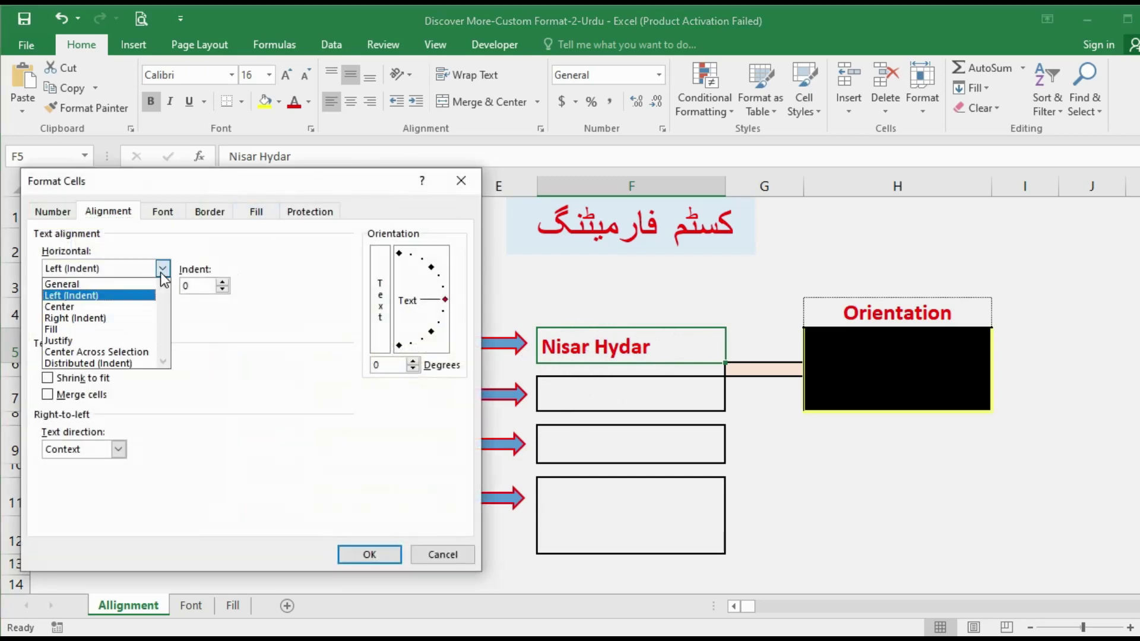
left_click(120, 308)
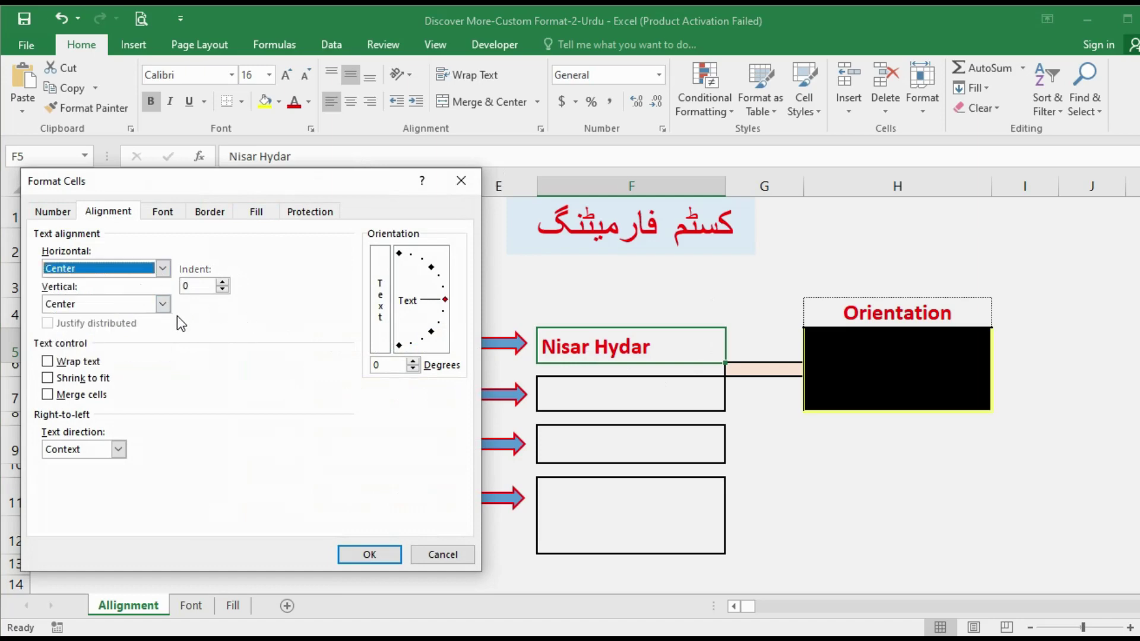
left_click(163, 270)
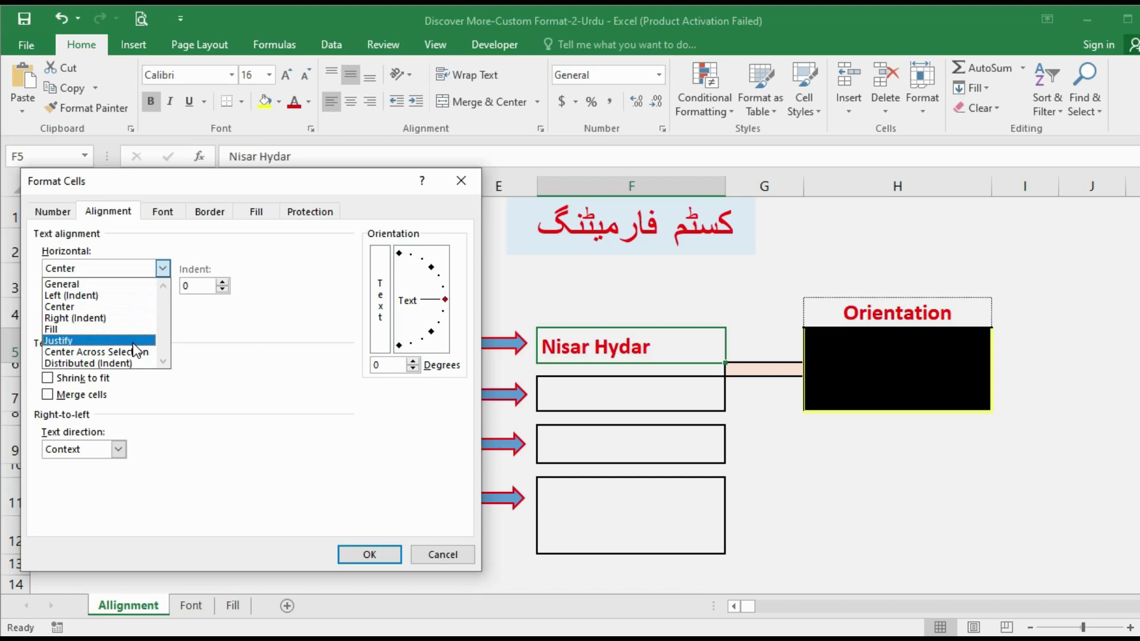
left_click(110, 305)
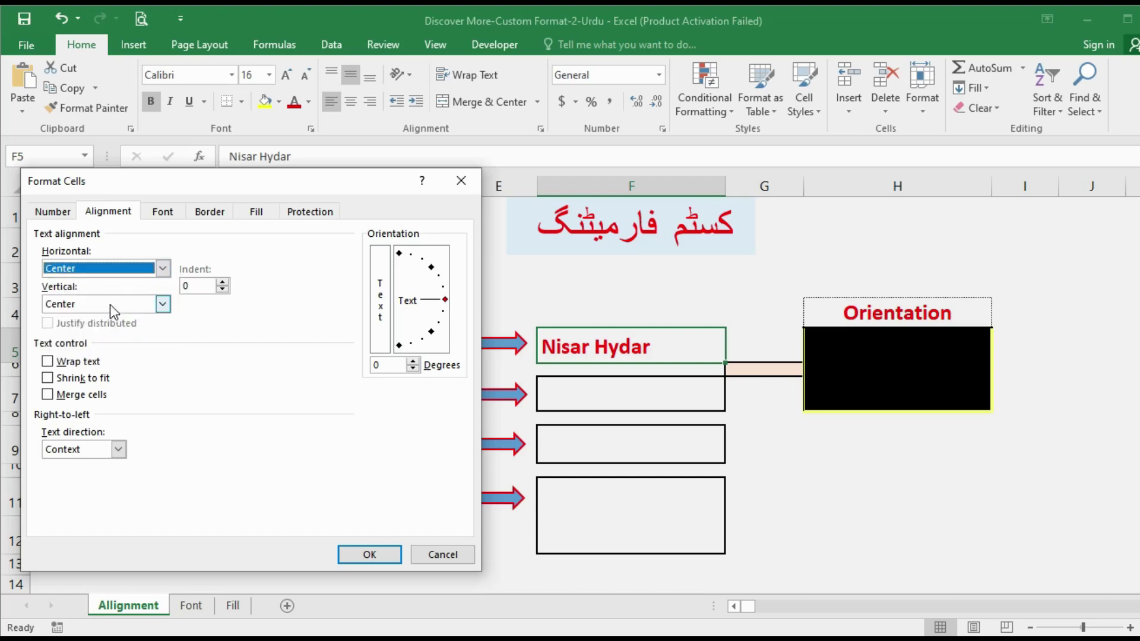
left_click(357, 554)
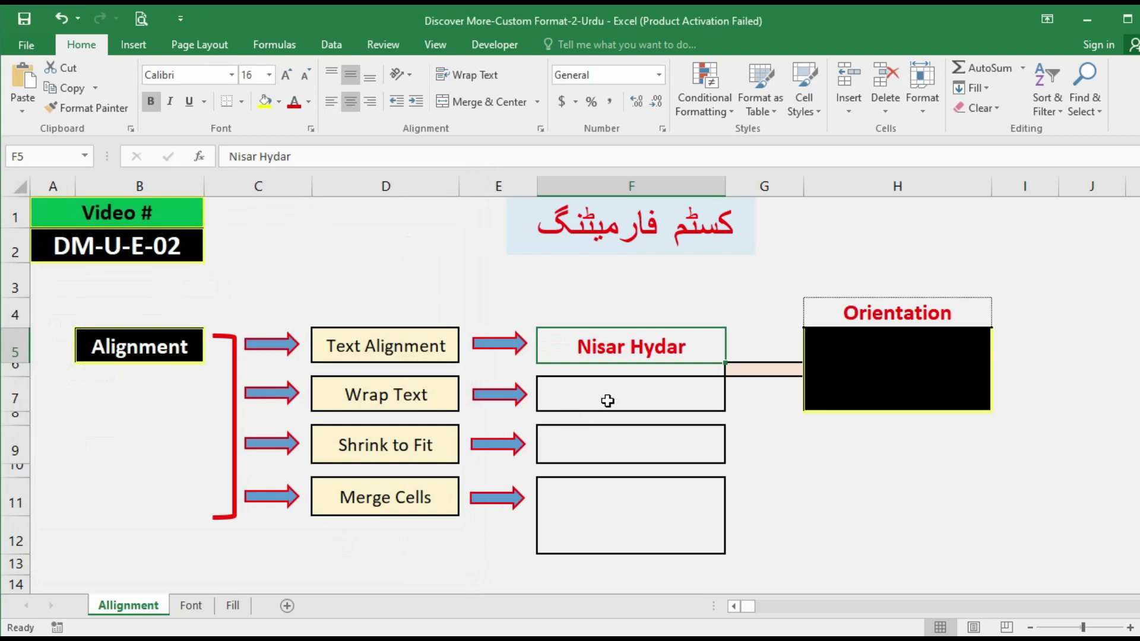
- Set the vertical alignment of F5 to Top
key("ctrl+1")
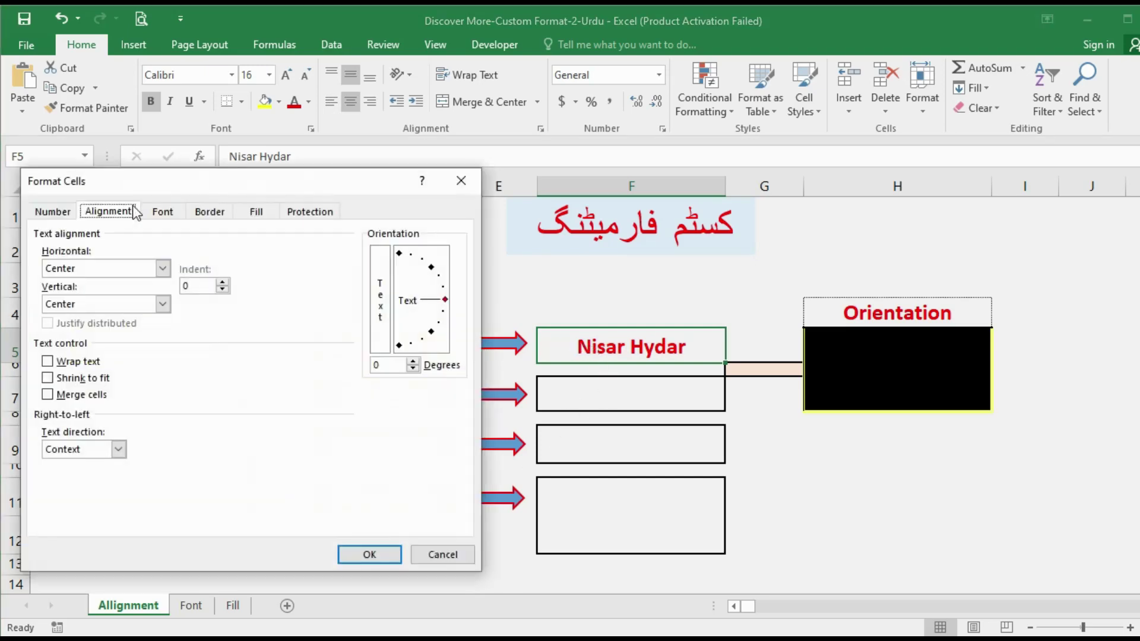
left_click(162, 306)
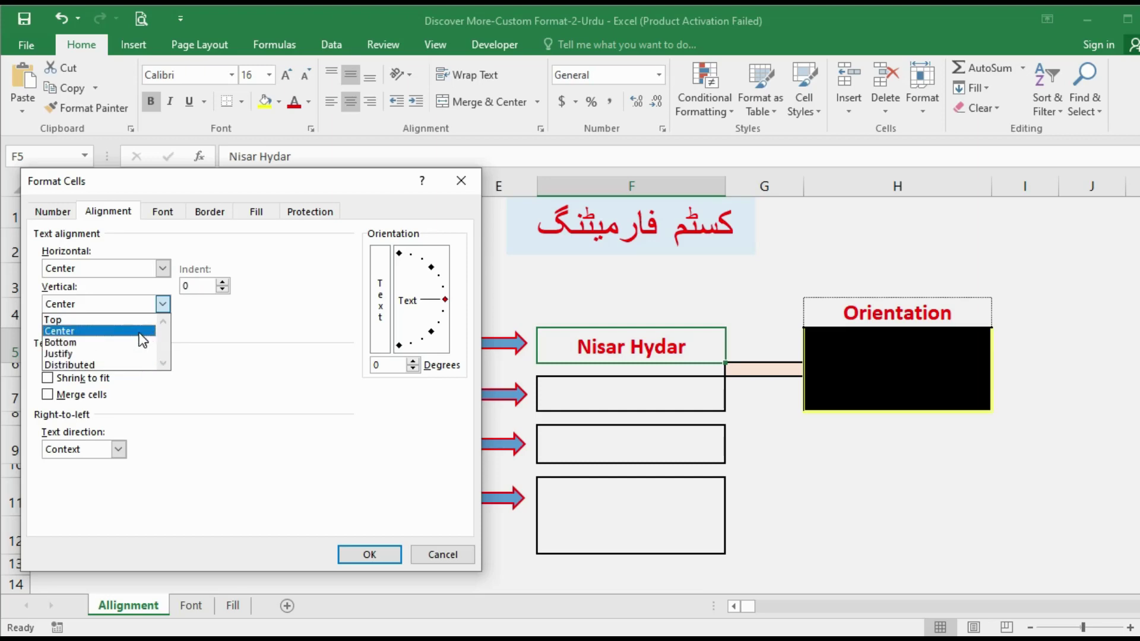
left_click(109, 320)
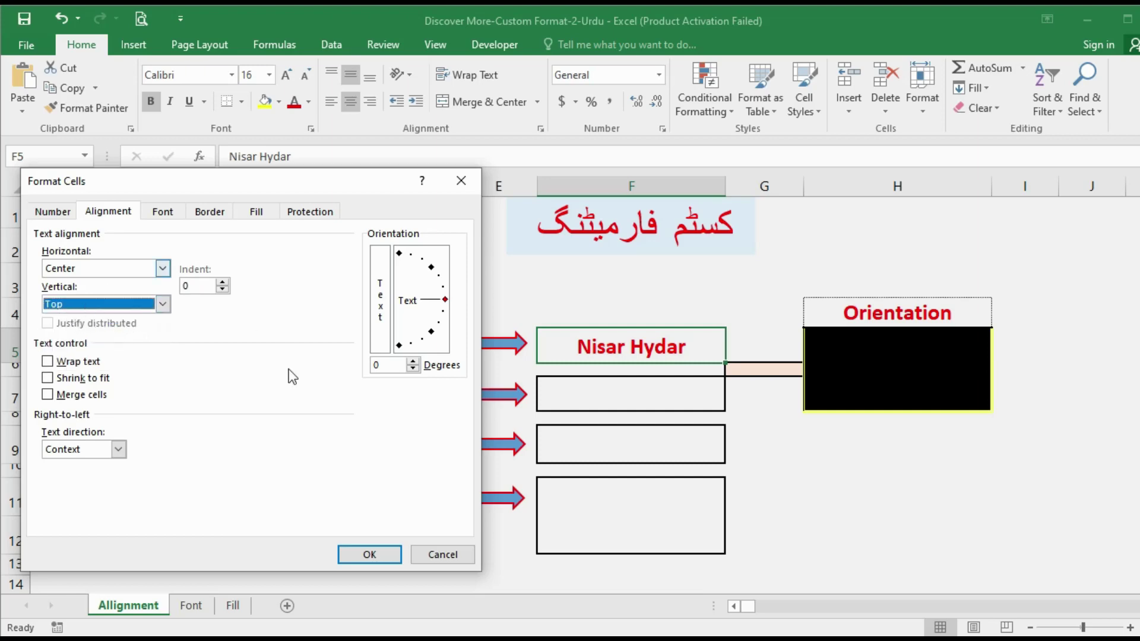
left_click(369, 556)
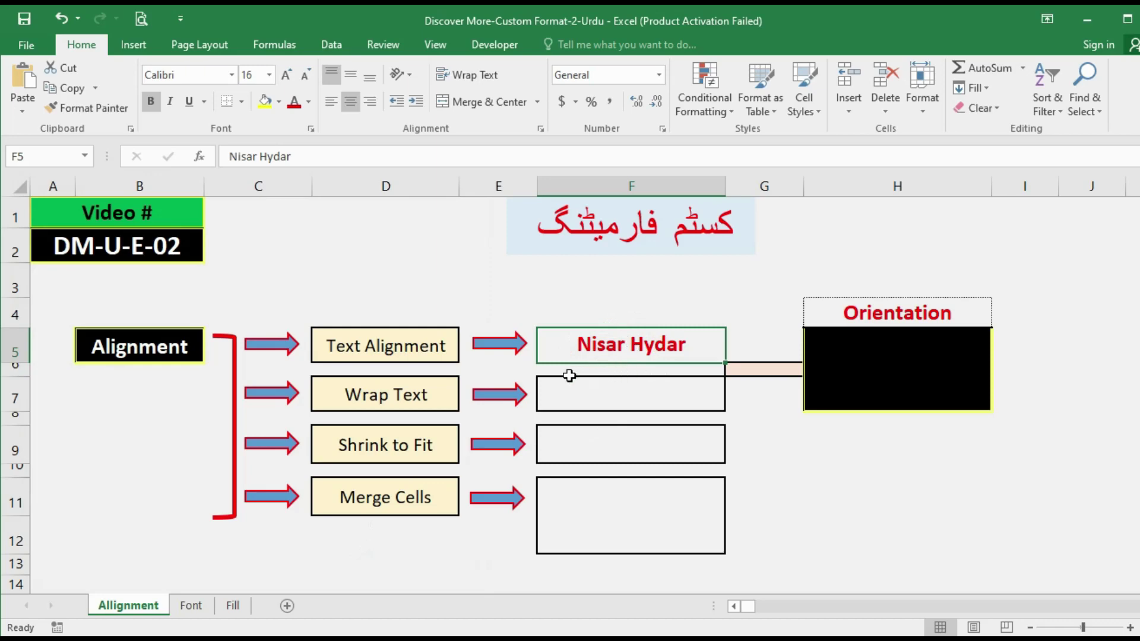
- Change the vertical alignment of F5 to Bottom
key("ctrl+1")
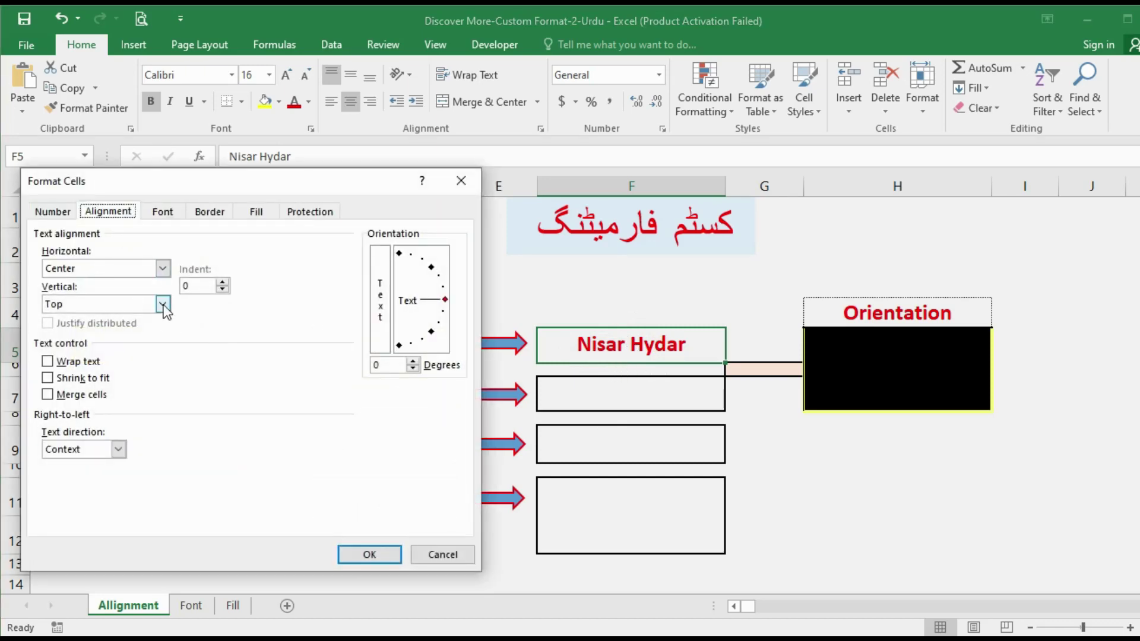
left_click(162, 304)
left_click(106, 347)
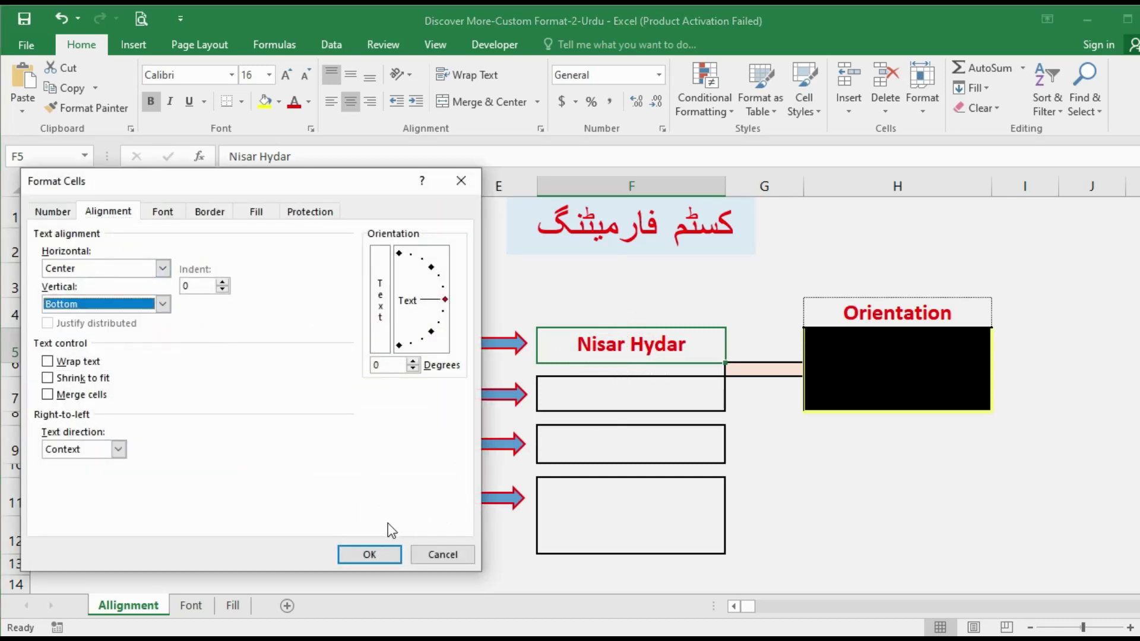
left_click(368, 553)
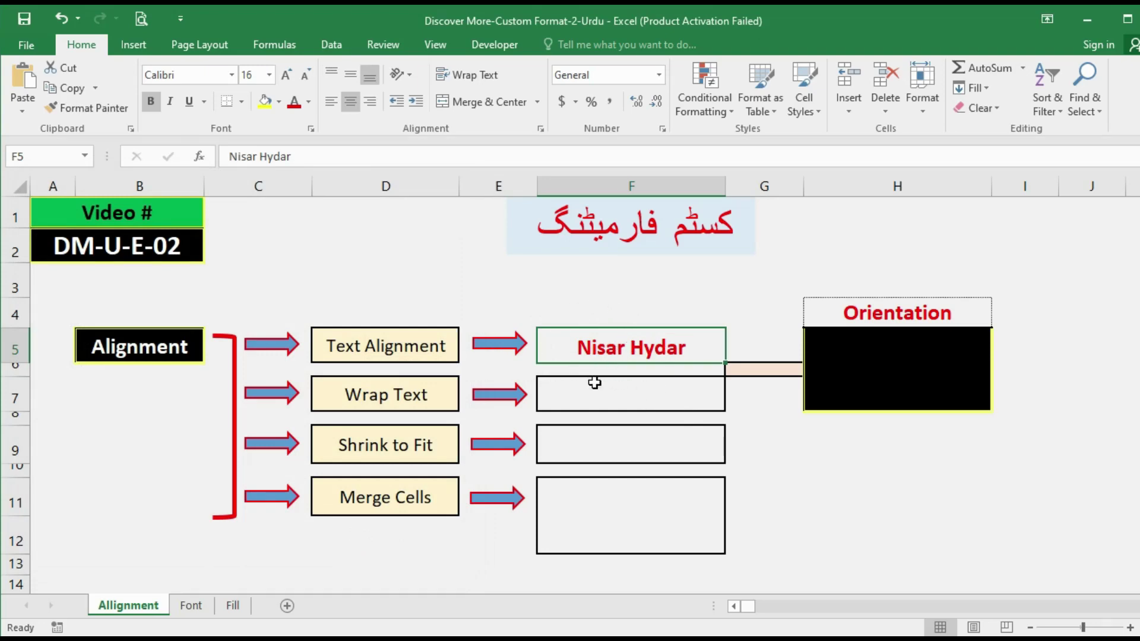
- Set F5 to Left (Indent) and raise the indent to 3, then reset it to 0
key("ctrl+1")
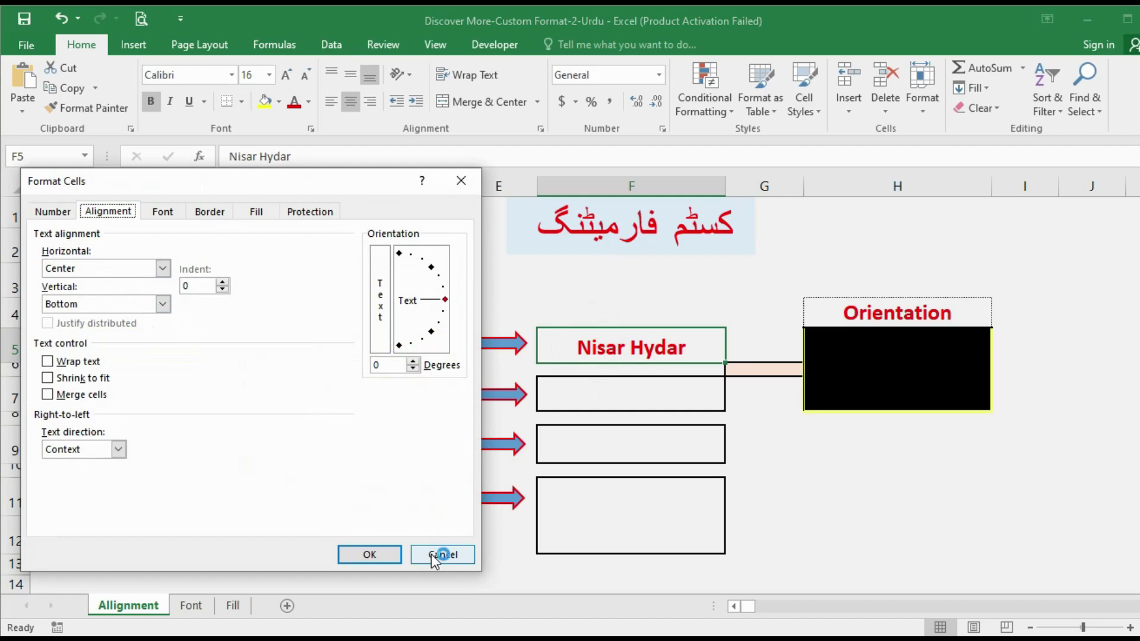
left_click(160, 271)
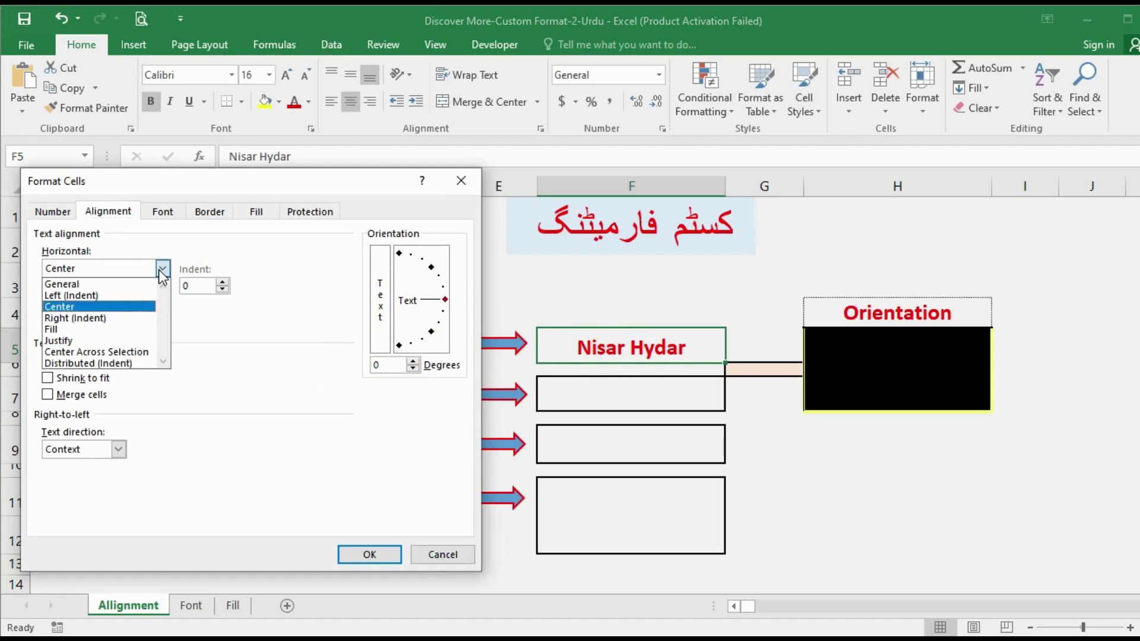
left_click(126, 297)
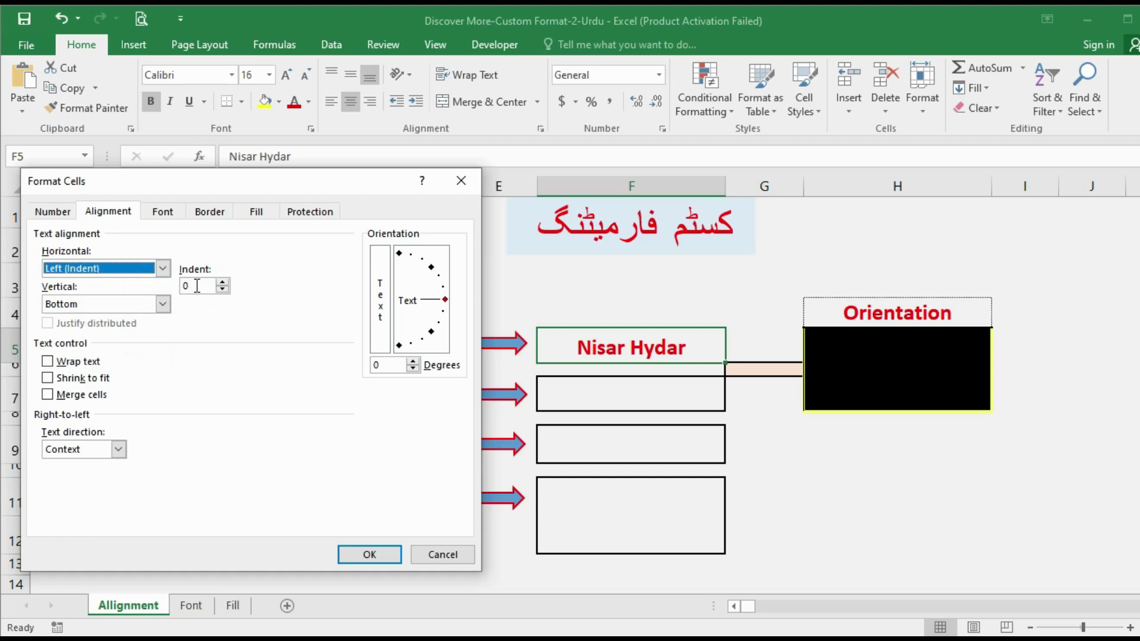
left_click(223, 283)
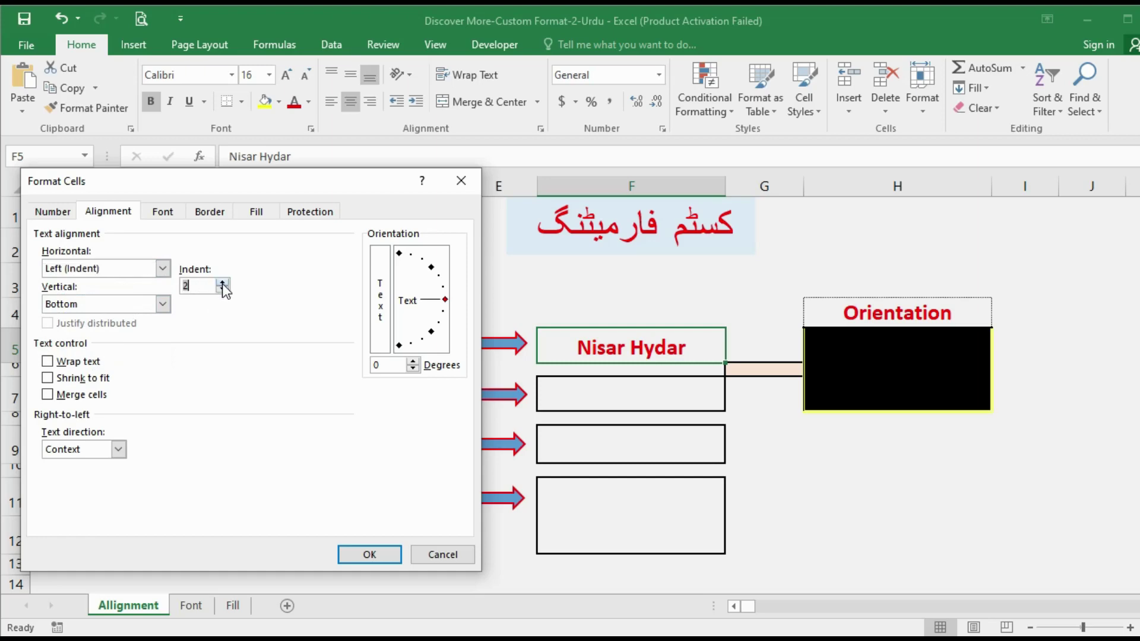
left_click(224, 285)
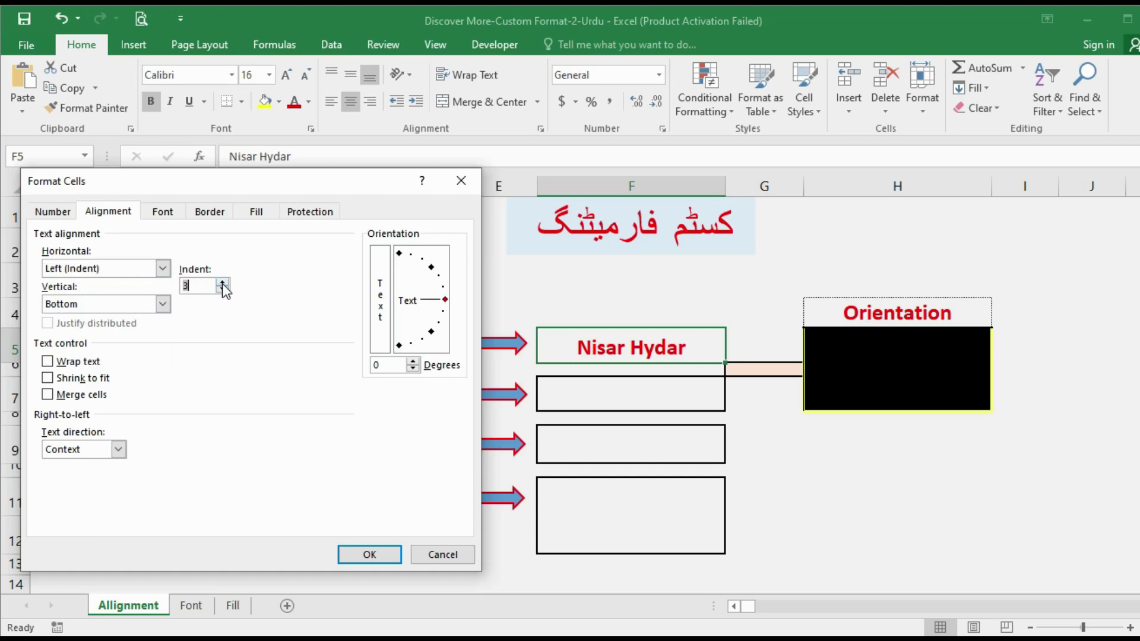
left_click(357, 556)
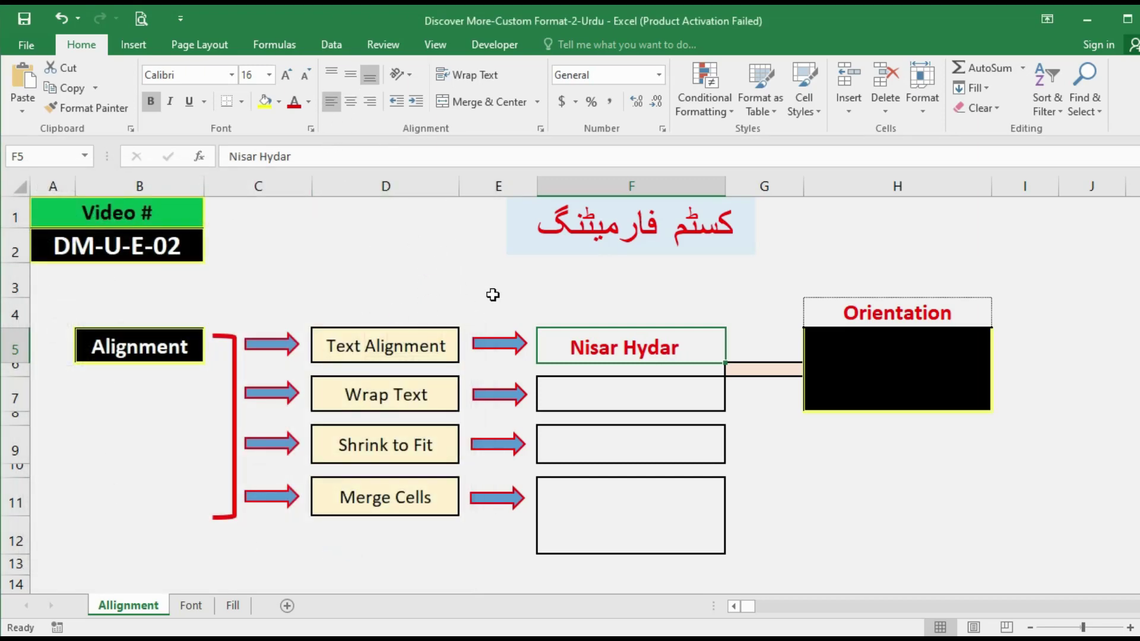
key("ctrl+1")
left_click(223, 290)
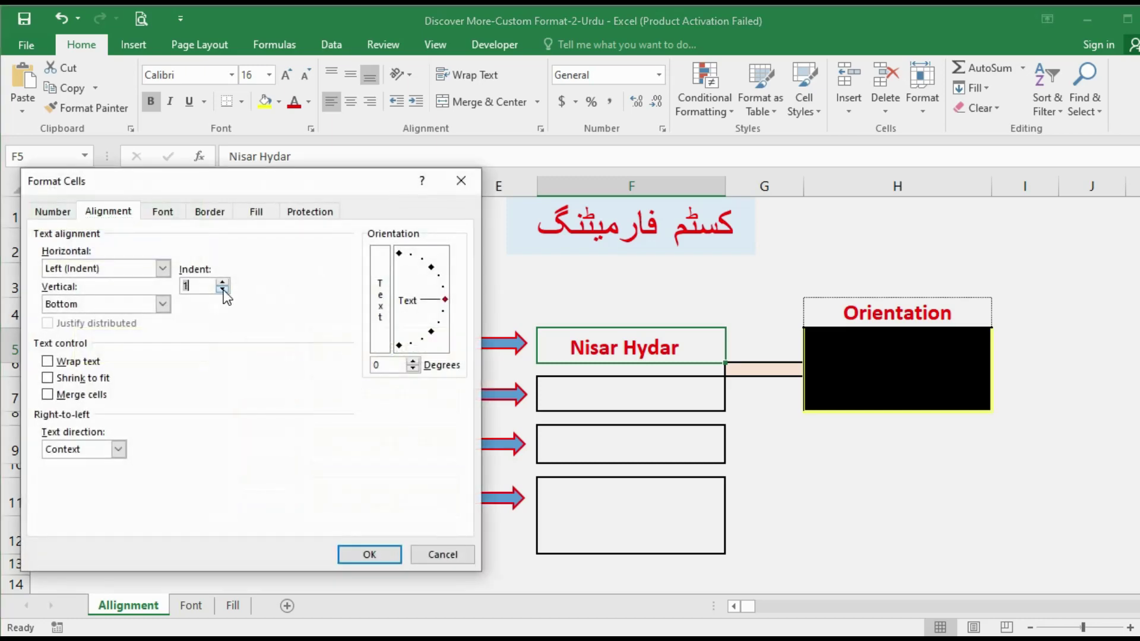
left_click(388, 555)
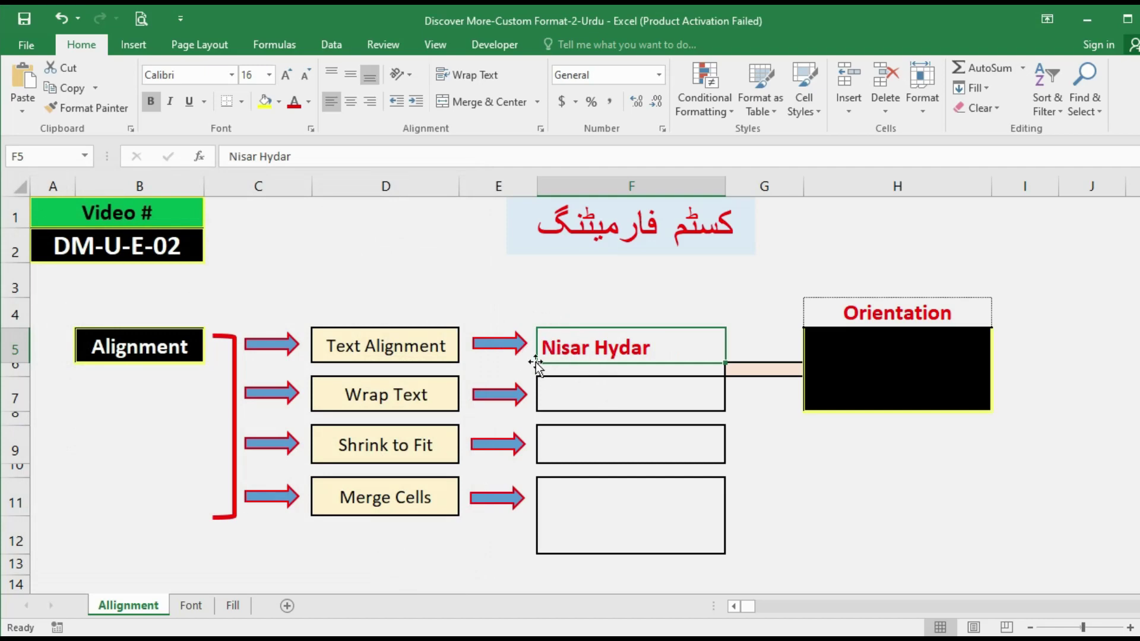
- Set F5's indent to 1 and review the result in Format Cells
key("ctrl+1")
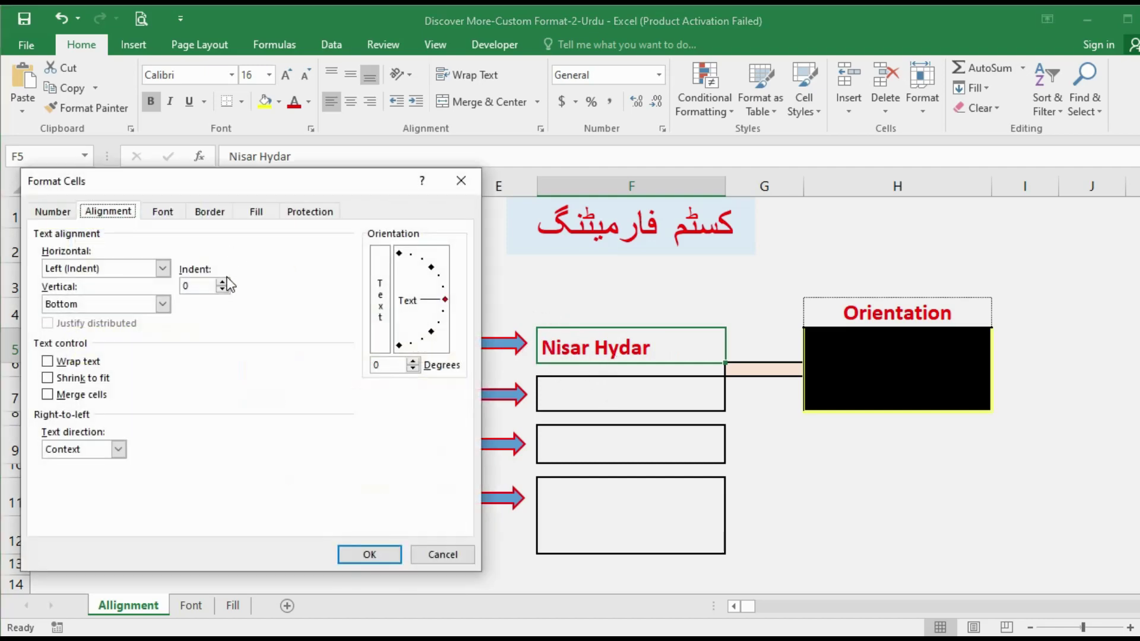
left_click(222, 284)
left_click(369, 554)
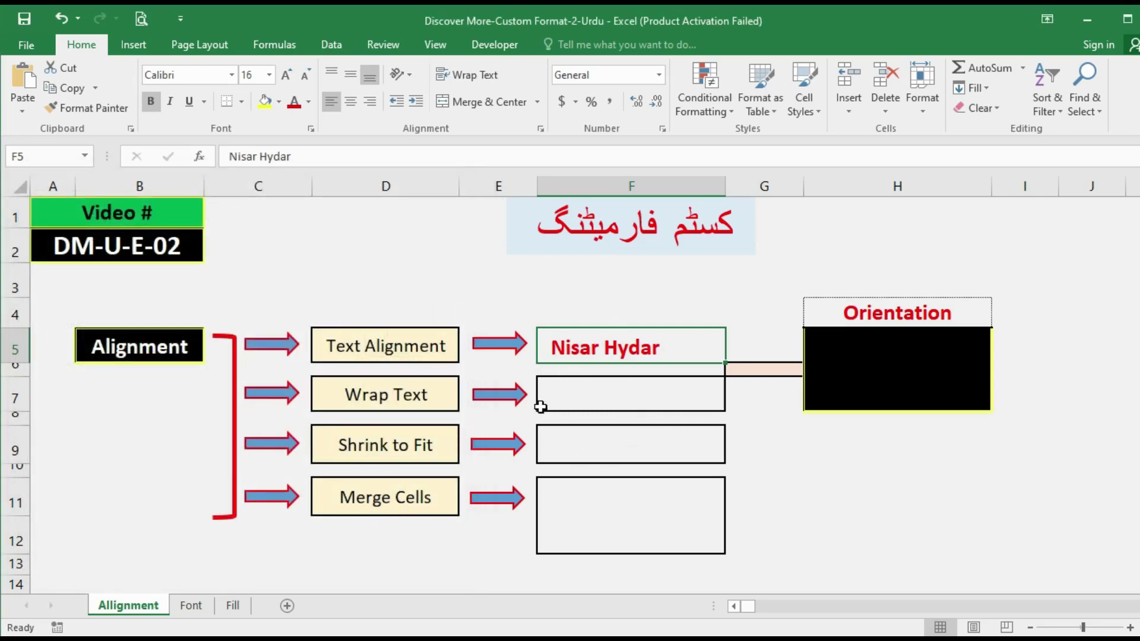
key("ctrl+1")
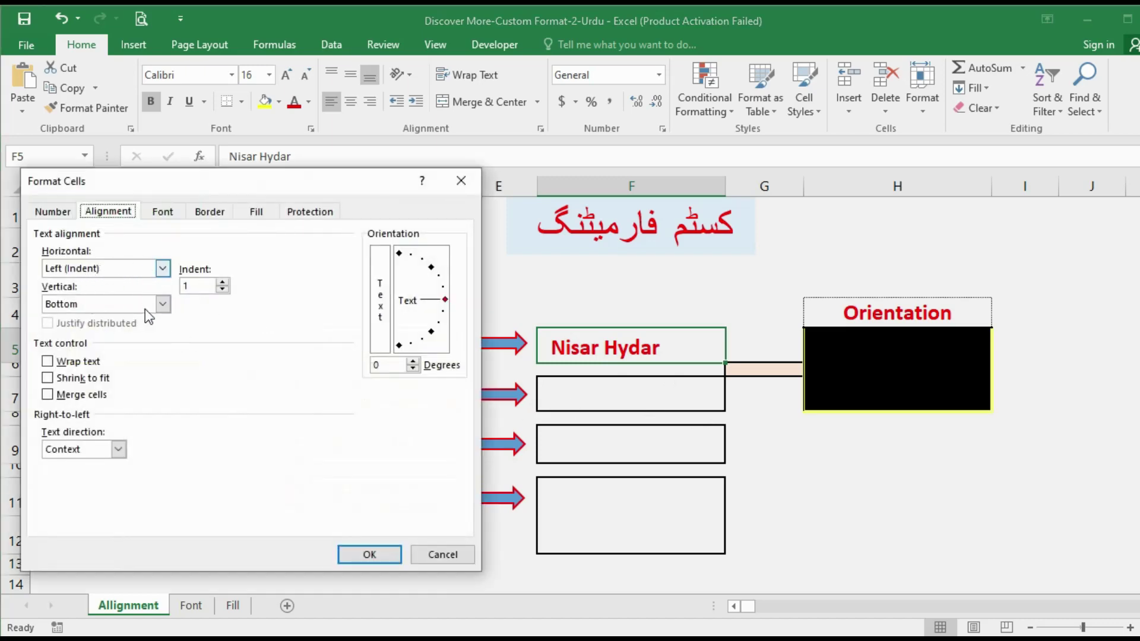
left_click(443, 554)
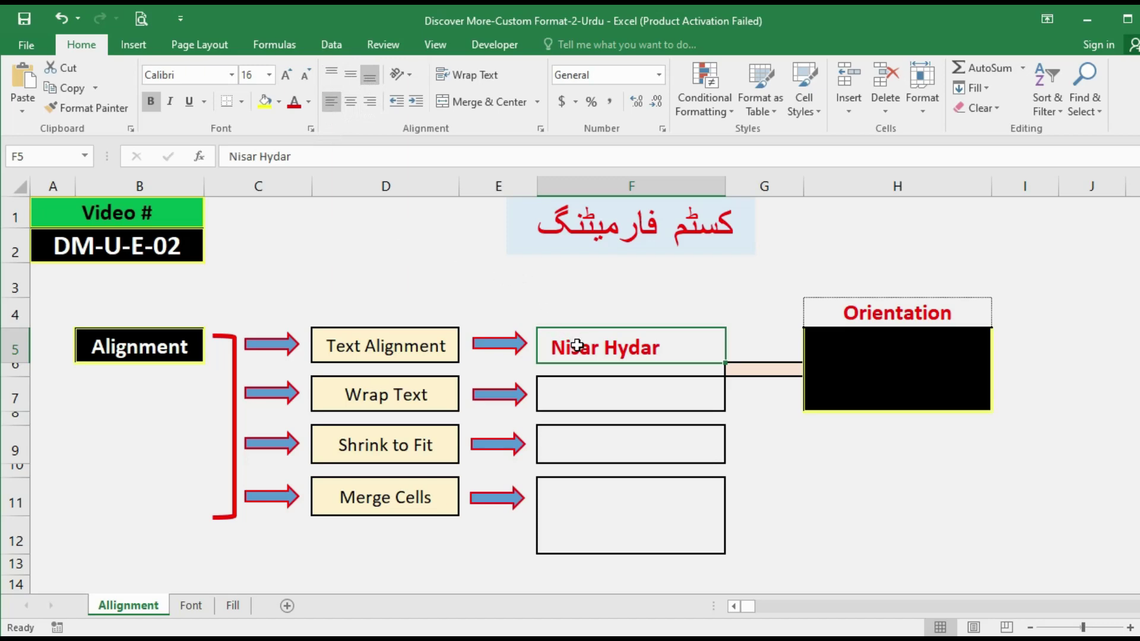
- Try Middle, Bottom, Top and Align Right on F5, finishing with Top Align and Center
left_click(351, 77)
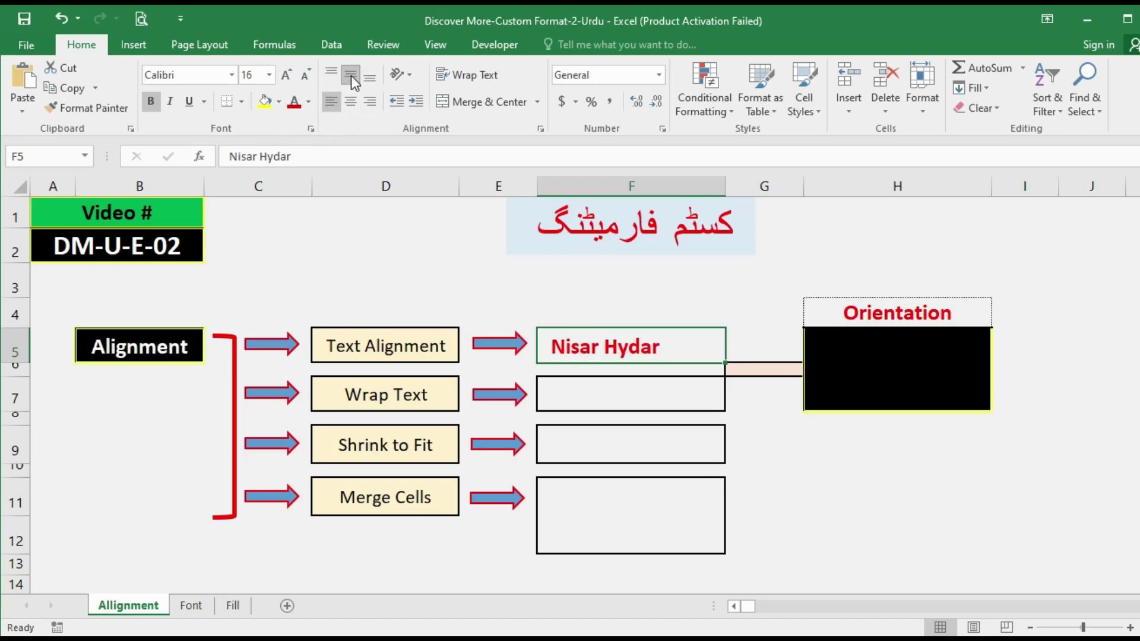
left_click(371, 82)
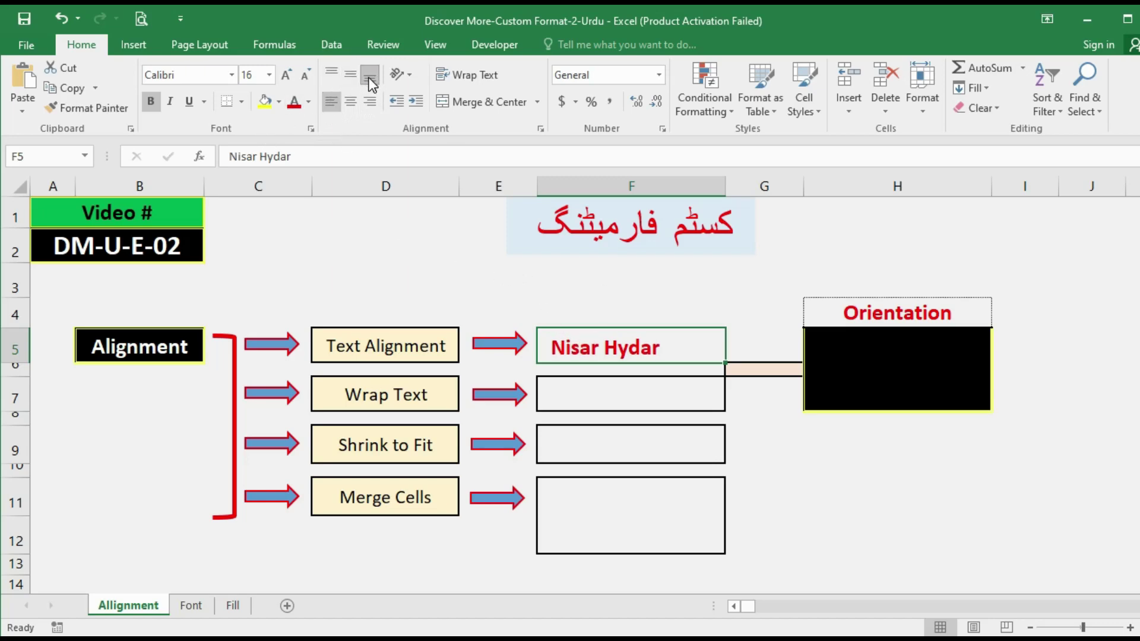
left_click(330, 72)
left_click(351, 100)
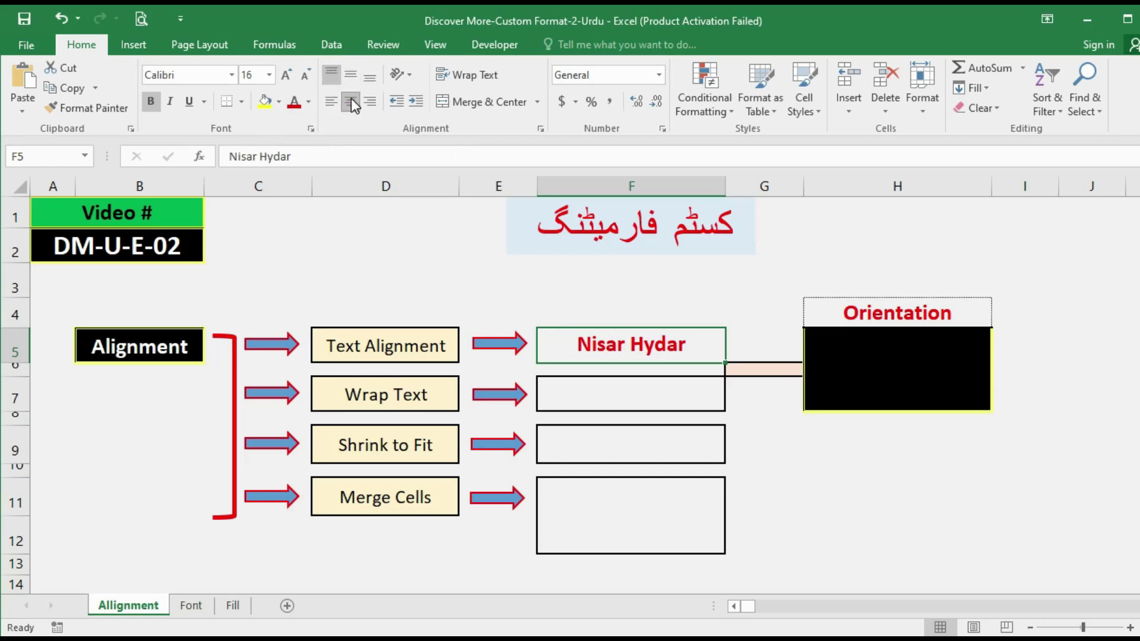
left_click(370, 105)
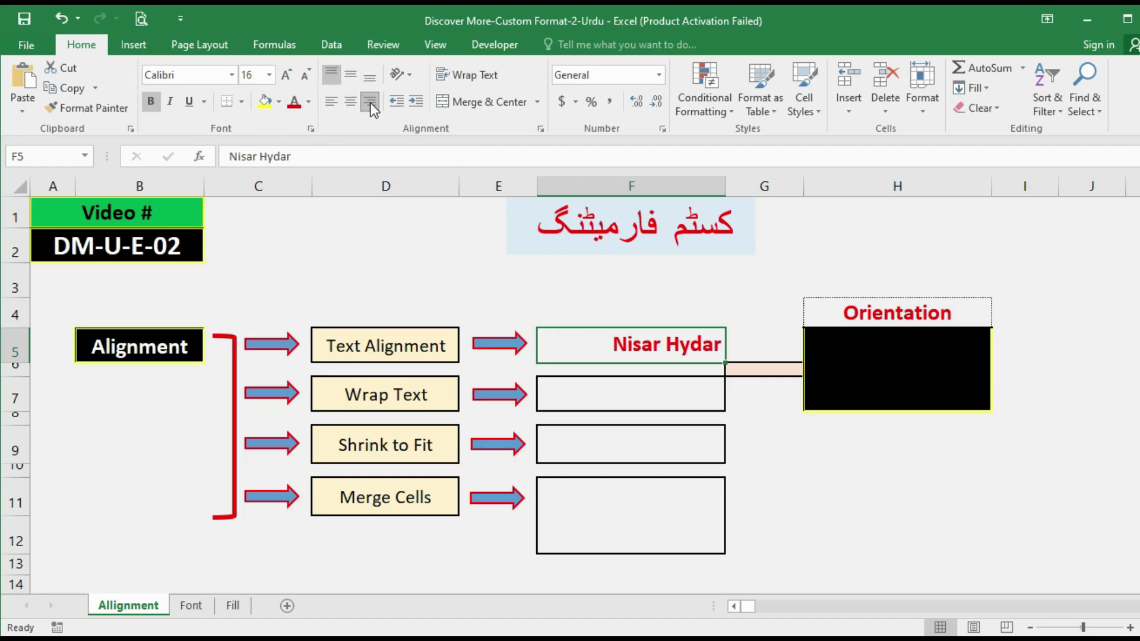
left_click(351, 103)
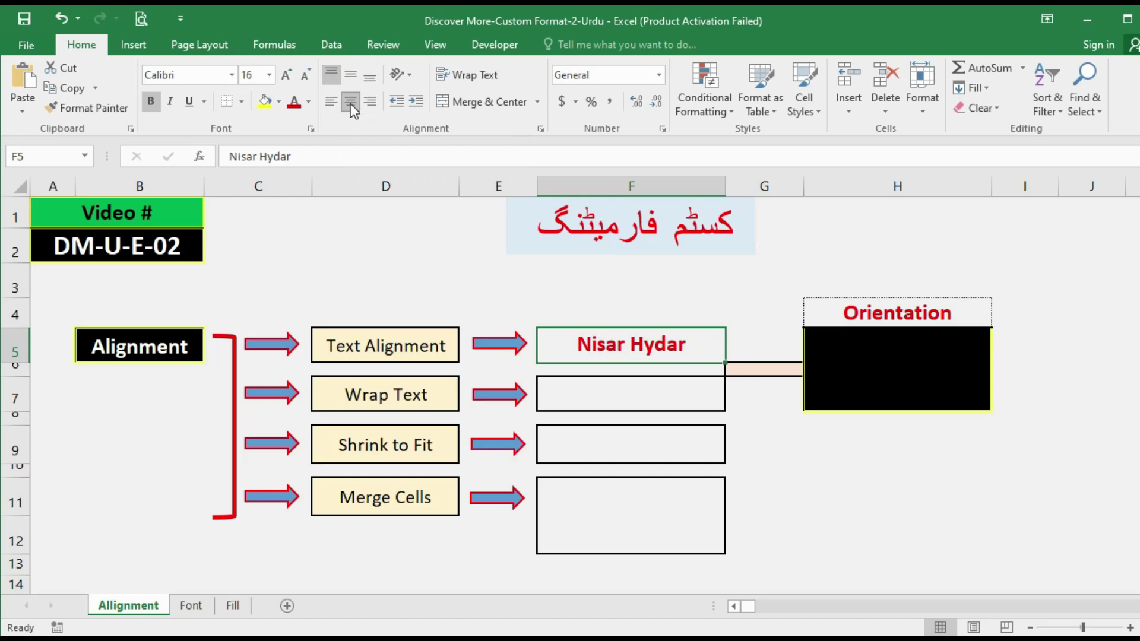
key("ctrl+1")
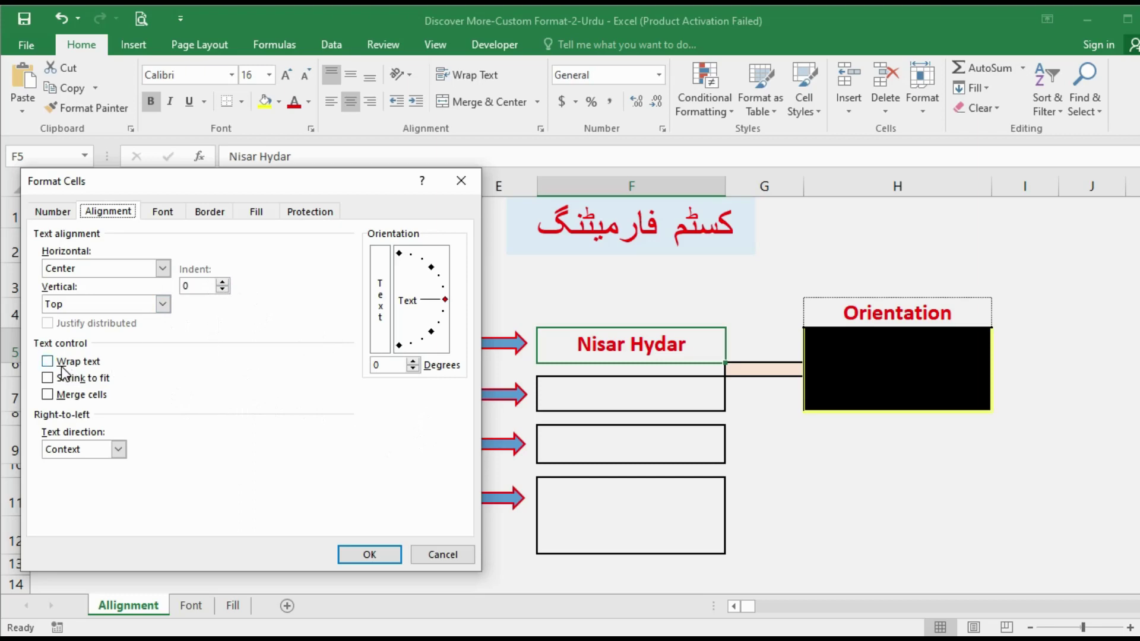
left_click(449, 557)
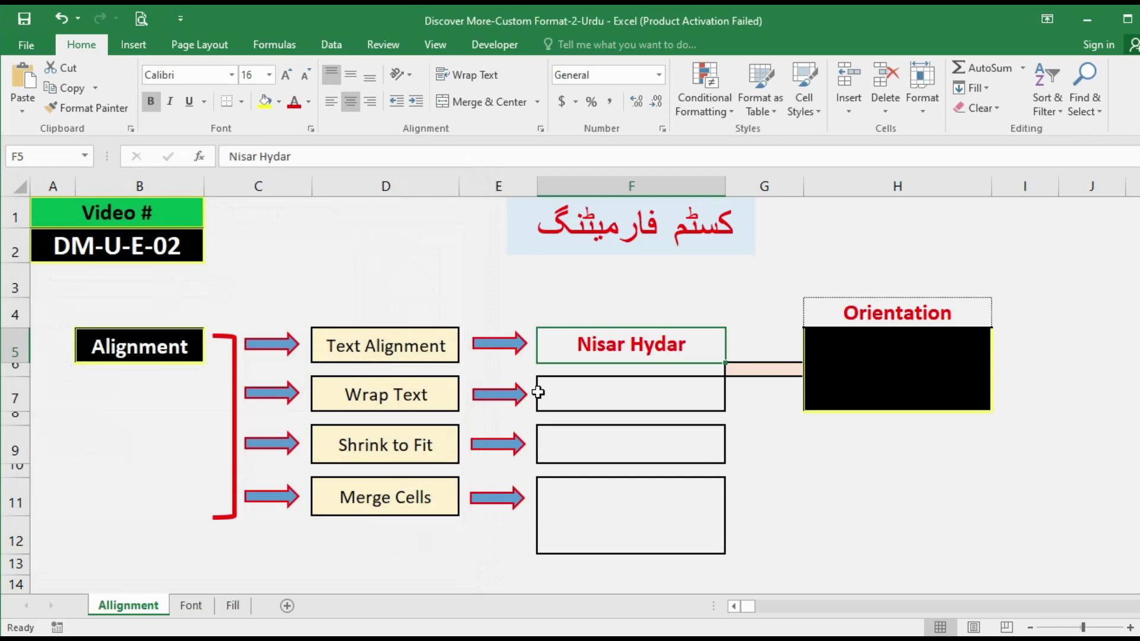
- Enter 'We are learning to custom formatting' in cell F7 and reselect it
left_click(561, 395)
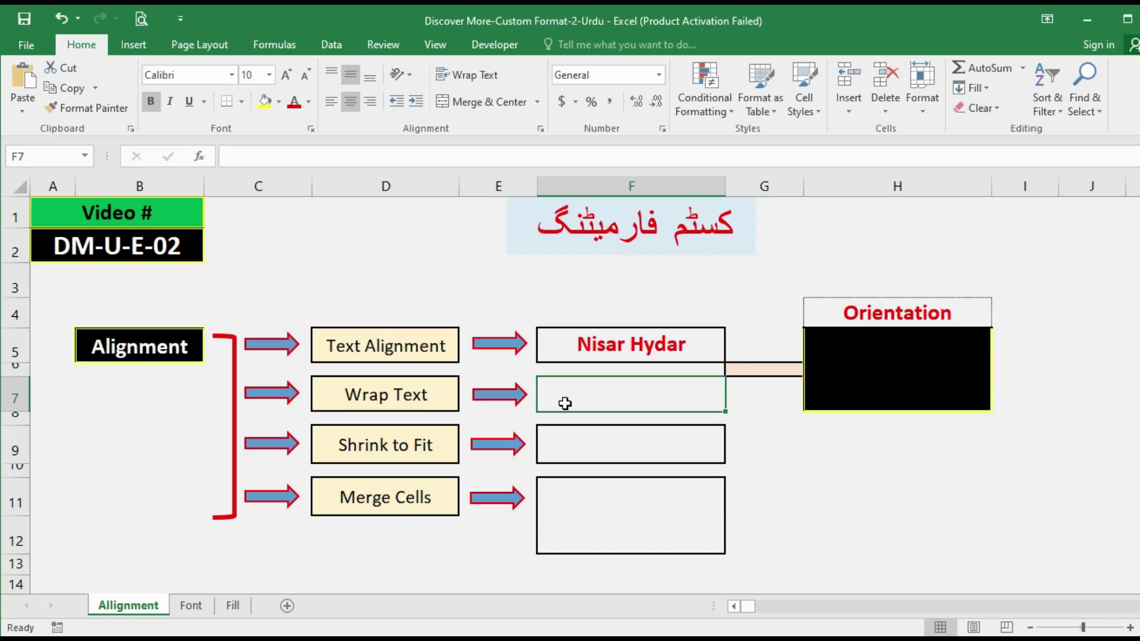
type("We are ")
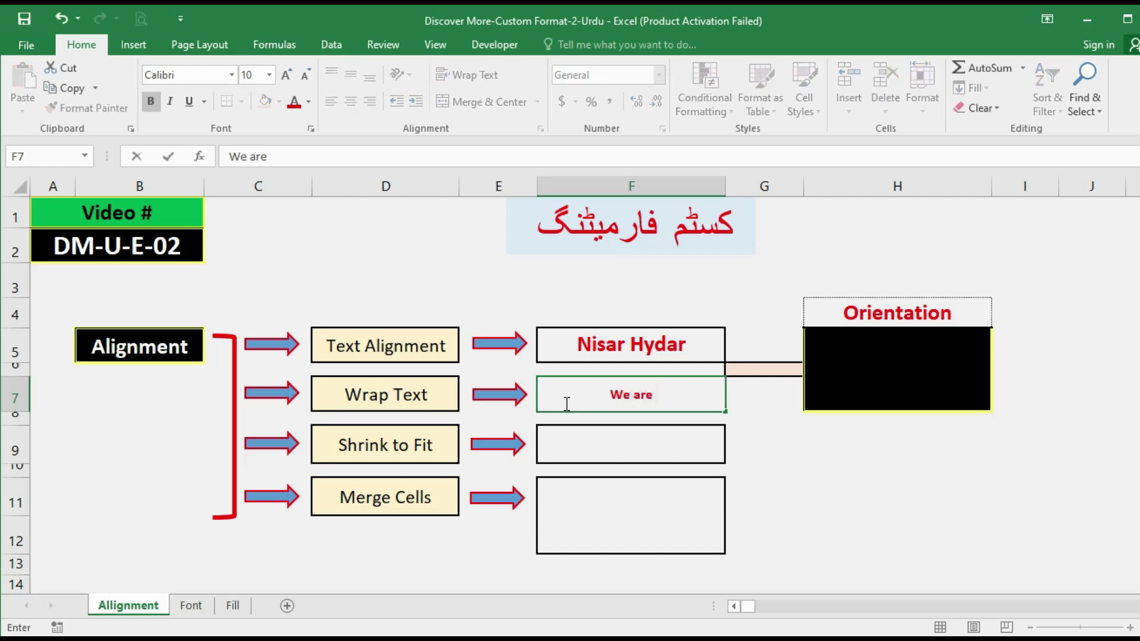
type("lea")
type("rning ")
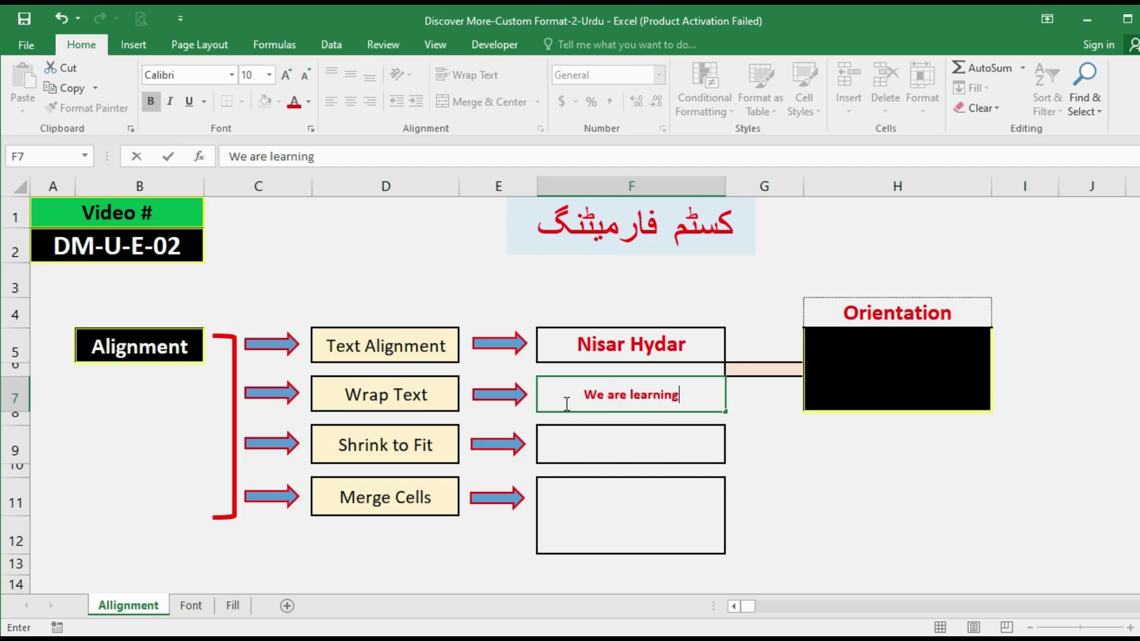
type("to ")
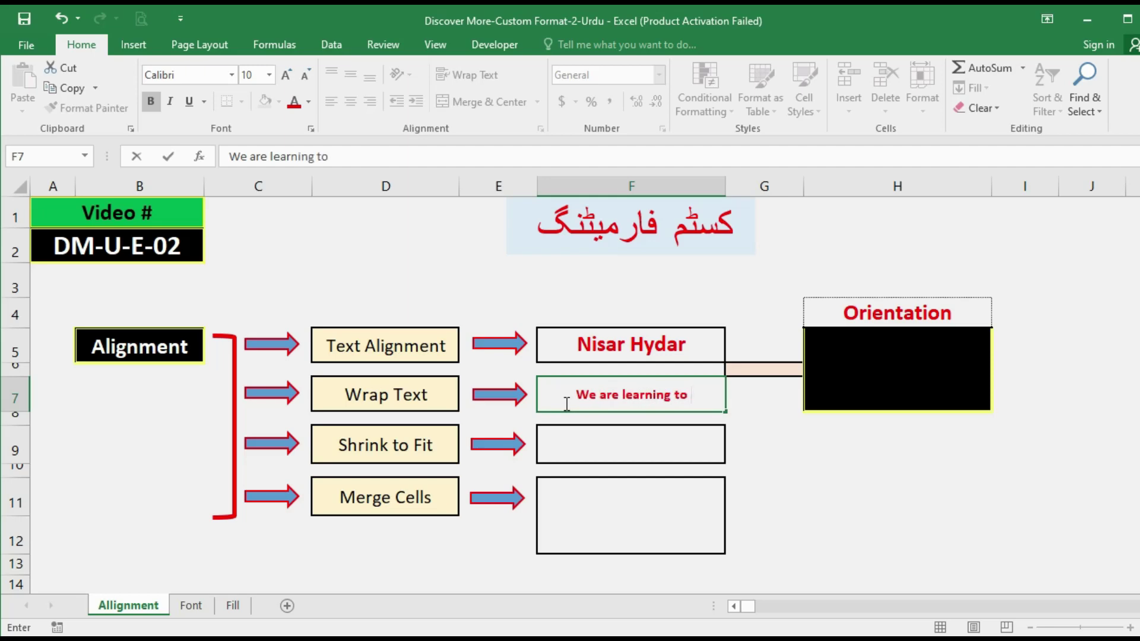
type("cus")
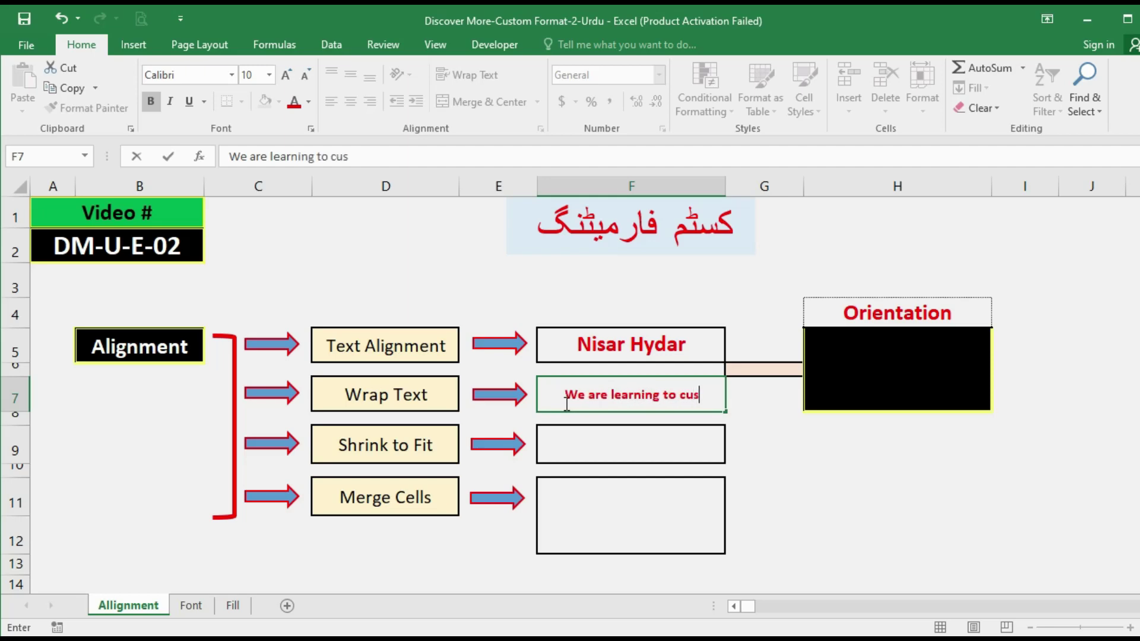
type("tom formatt")
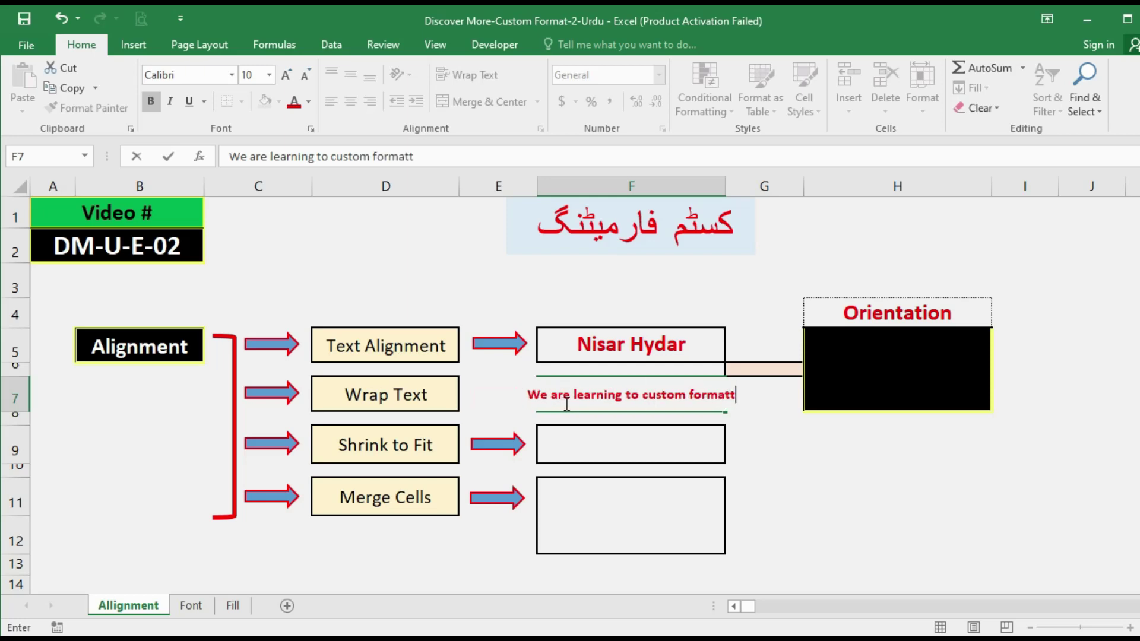
type("ing")
key("Return")
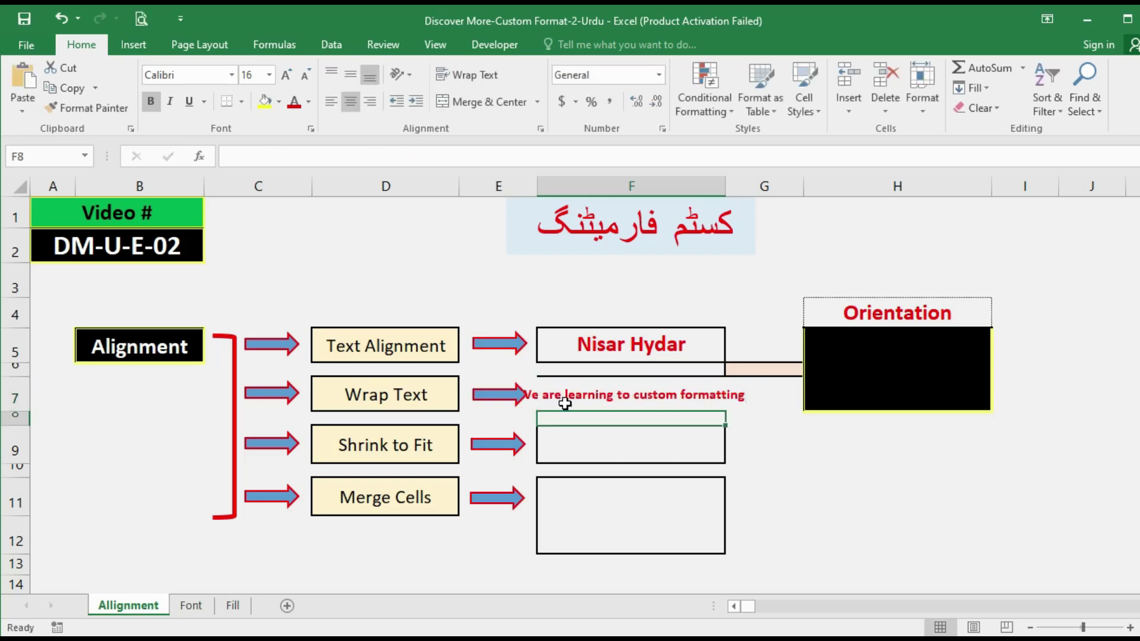
left_click(565, 403)
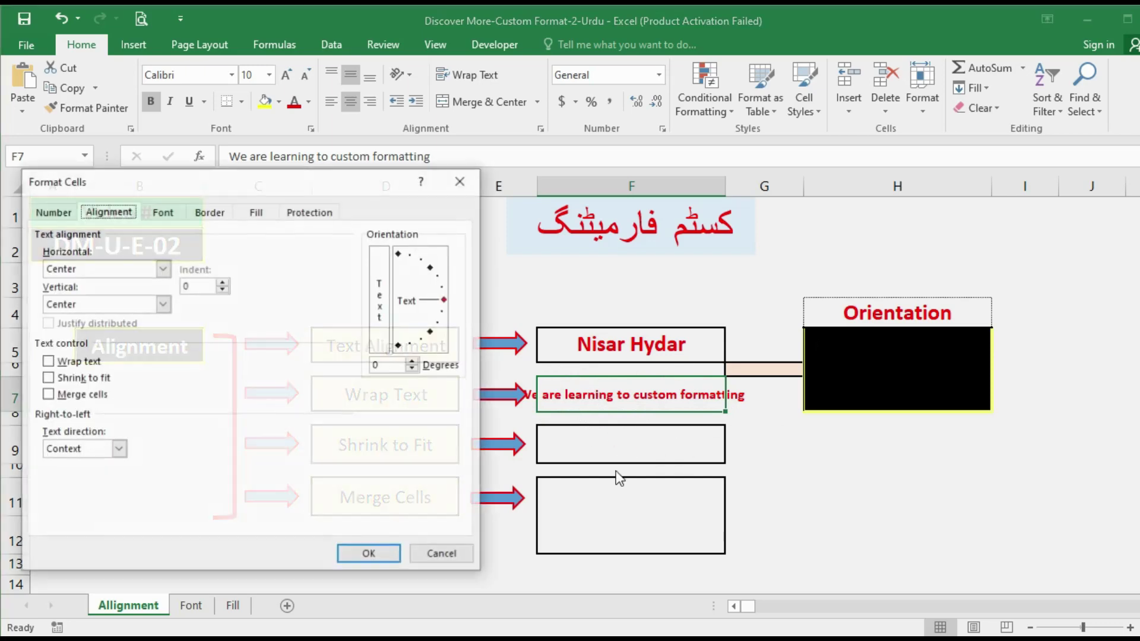
- Turn on Wrap text for F7 so the sentence wraps onto two lines
key("ctrl+1")
left_click(74, 364)
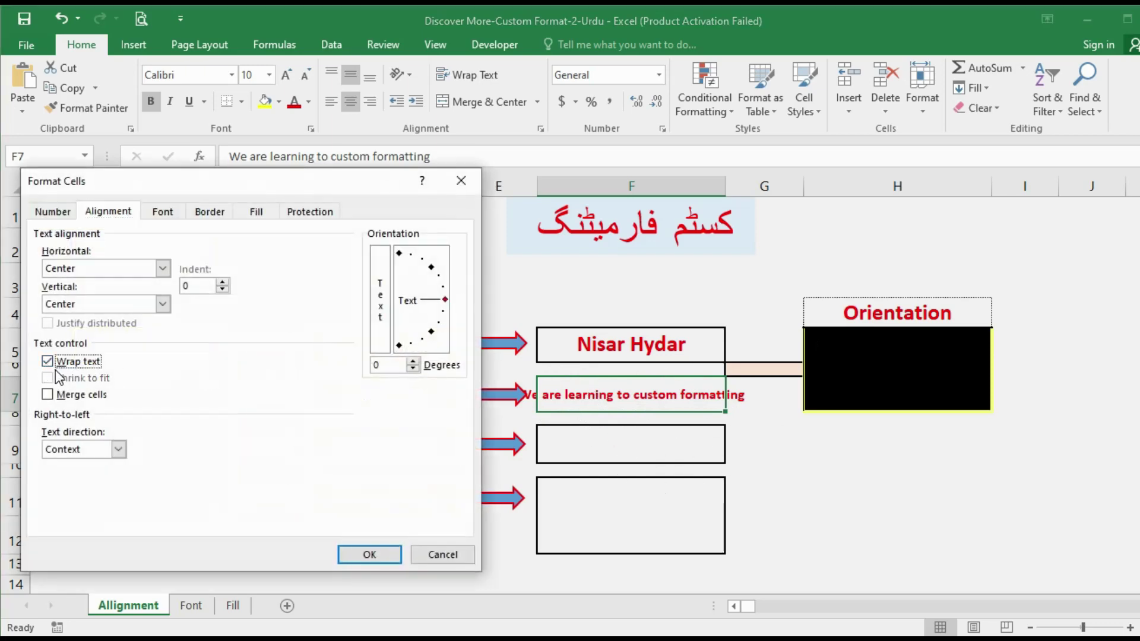
left_click(354, 556)
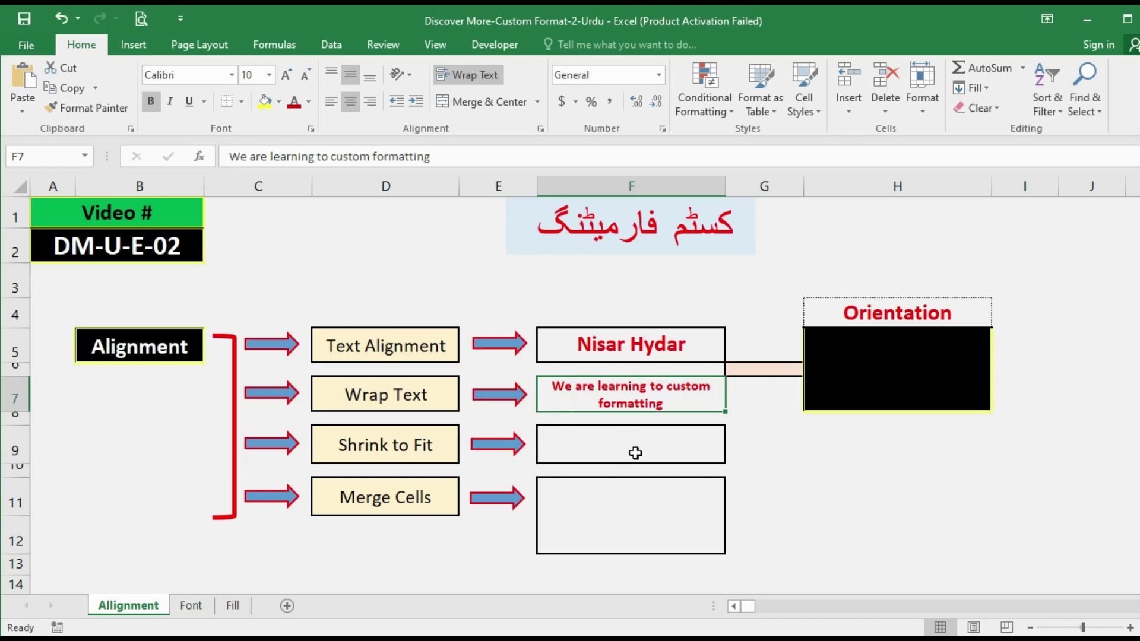
left_click(653, 461)
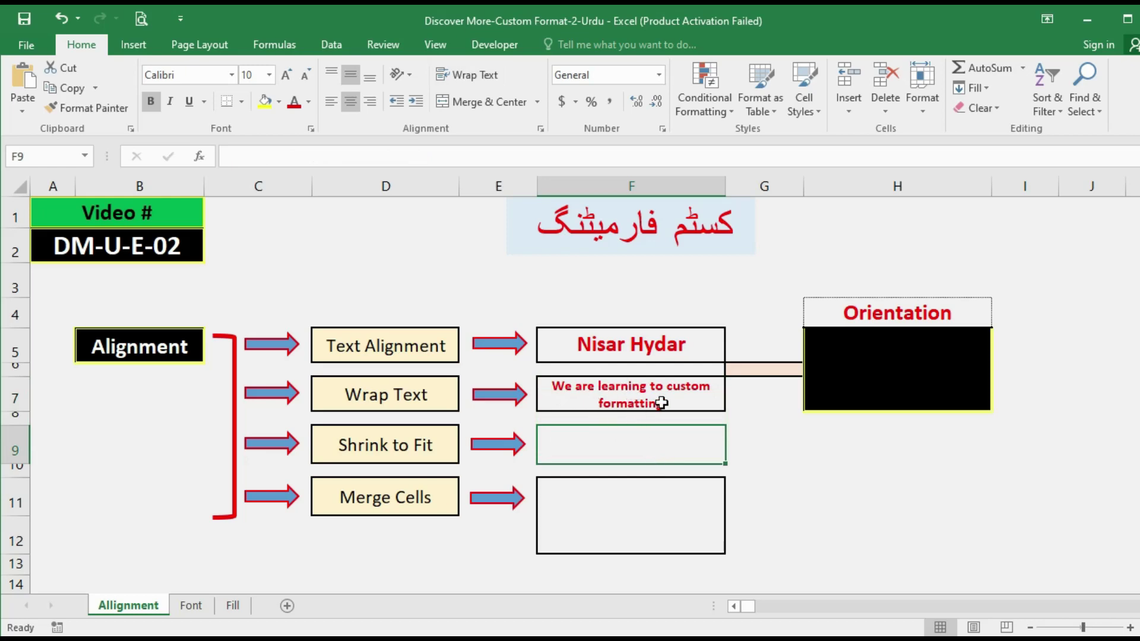
- Reselect F7 and review its formatting settings without changing anything
left_click(600, 402)
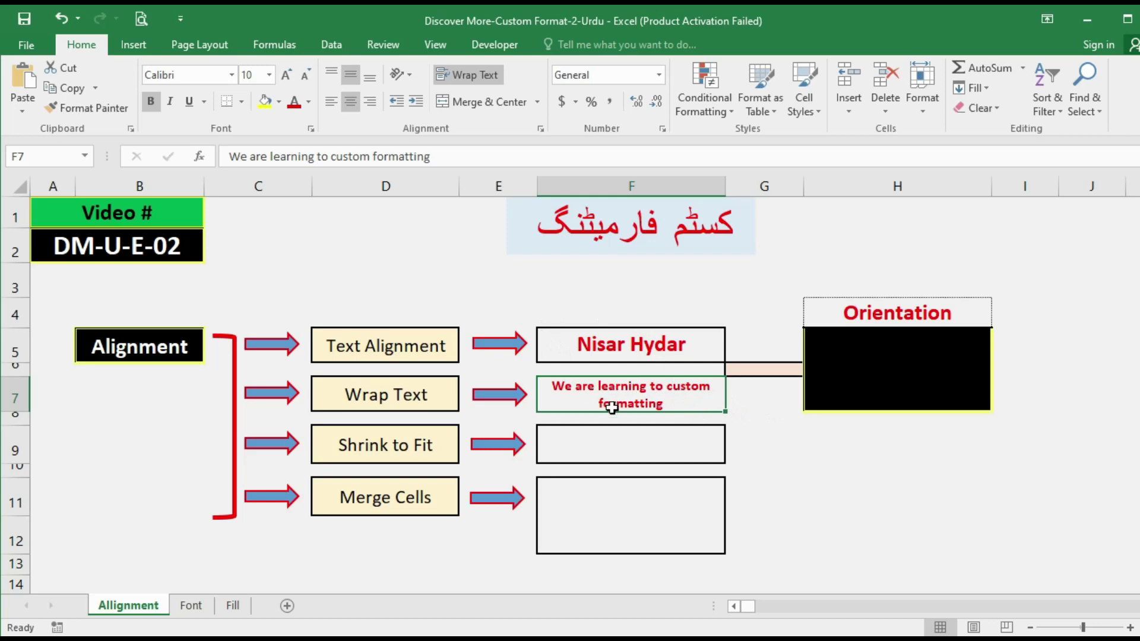
key("ctrl+1")
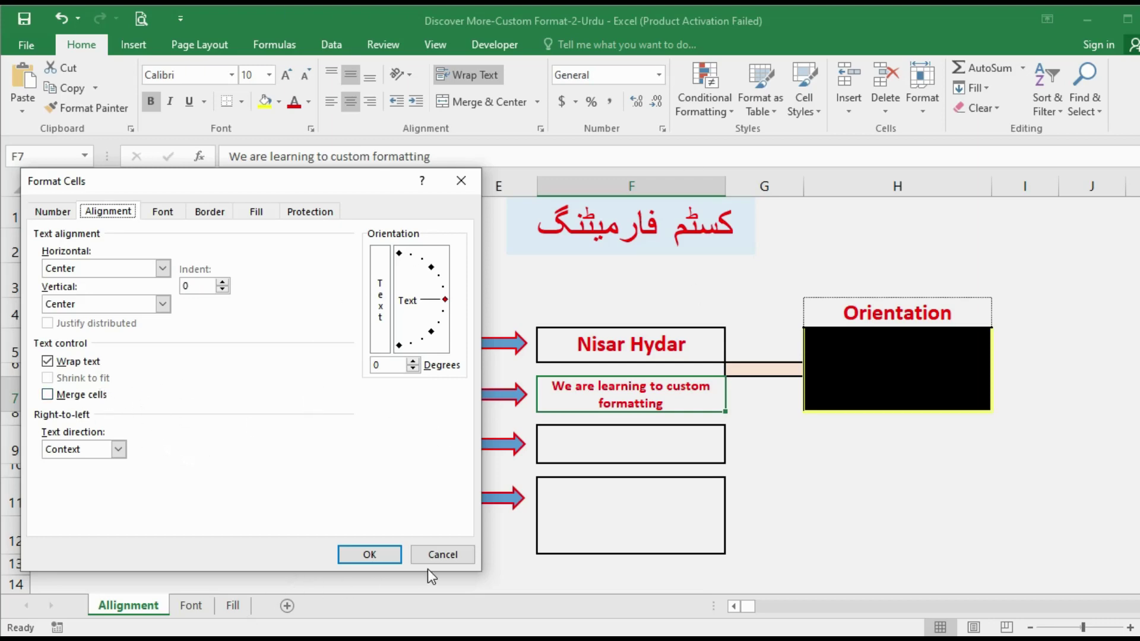
left_click(443, 555)
- Paste the sentence 'We are learning to custom formatting' into cell F9
left_click(612, 456)
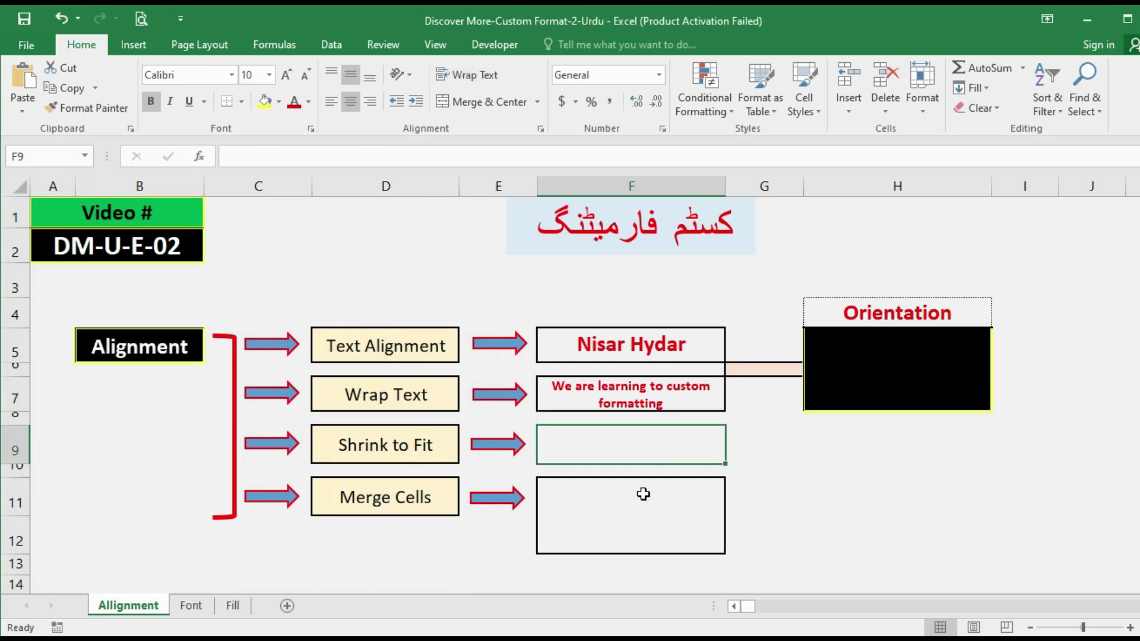
left_click(624, 404)
left_click(452, 164)
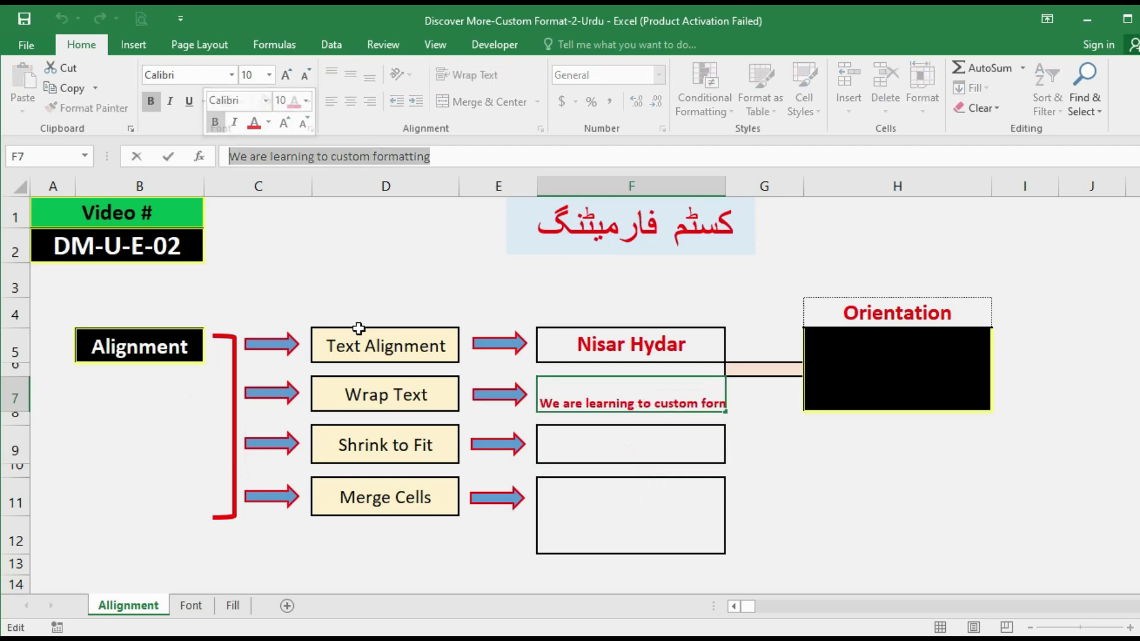
key("Return")
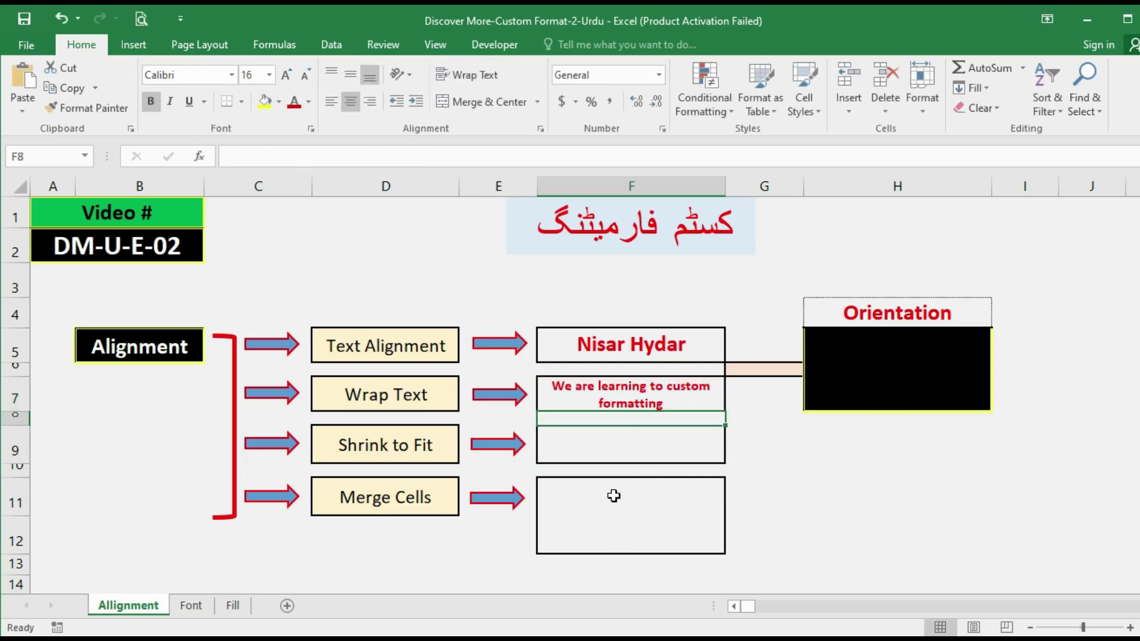
left_click(610, 454)
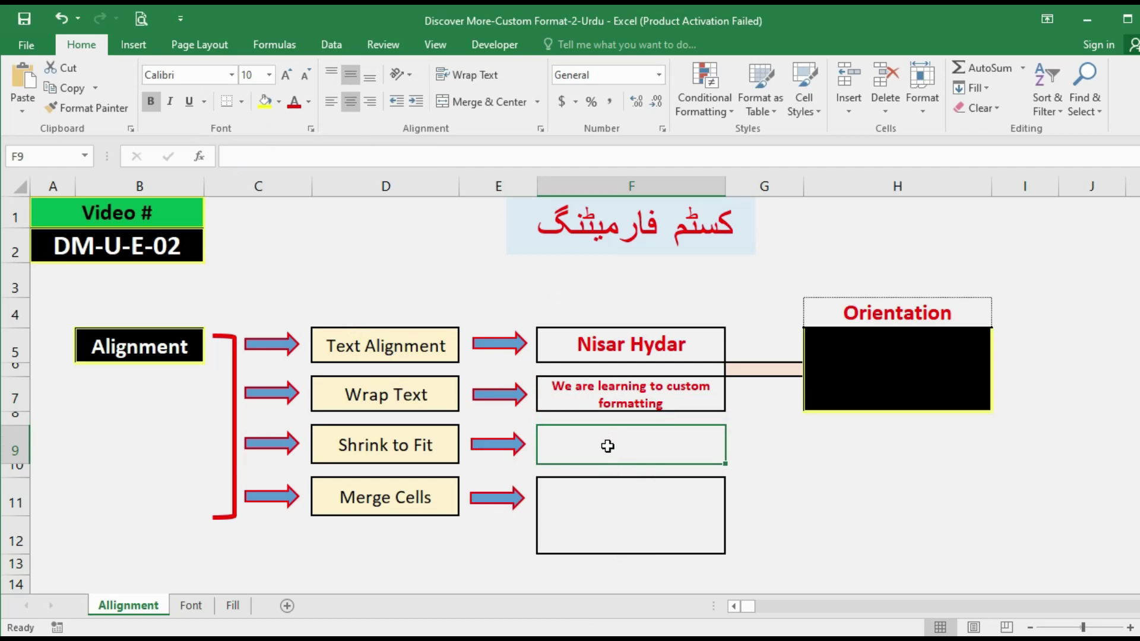
type("We are learning to custom formatting")
left_click(618, 488)
key("Up")
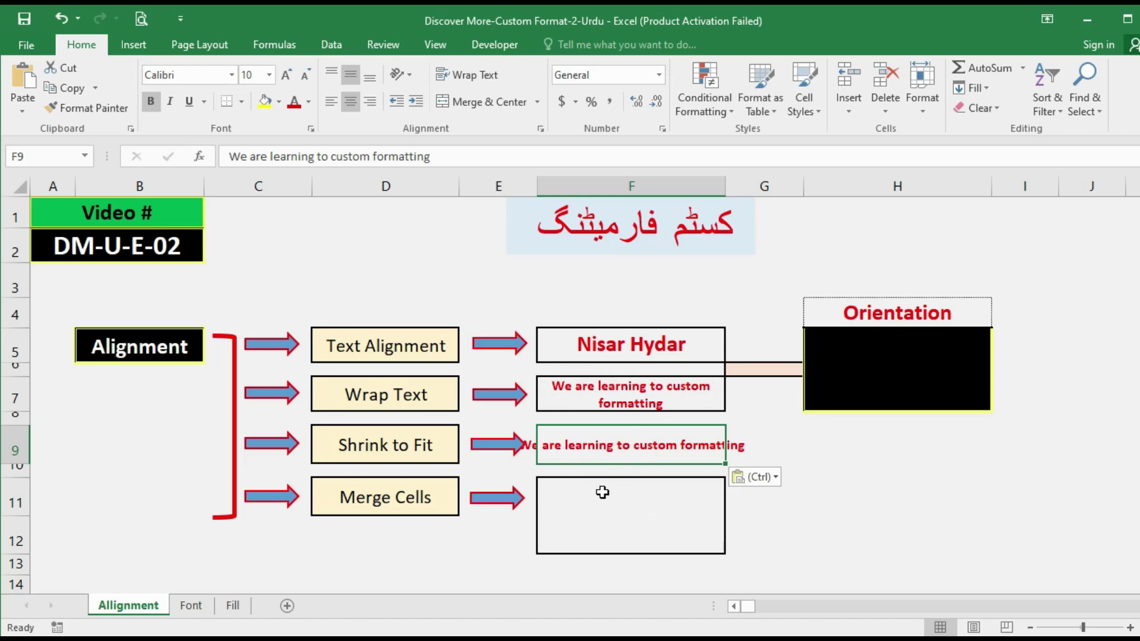
- Turn on Shrink to fit for F9 so the sentence fits the cell width
key("ctrl+1")
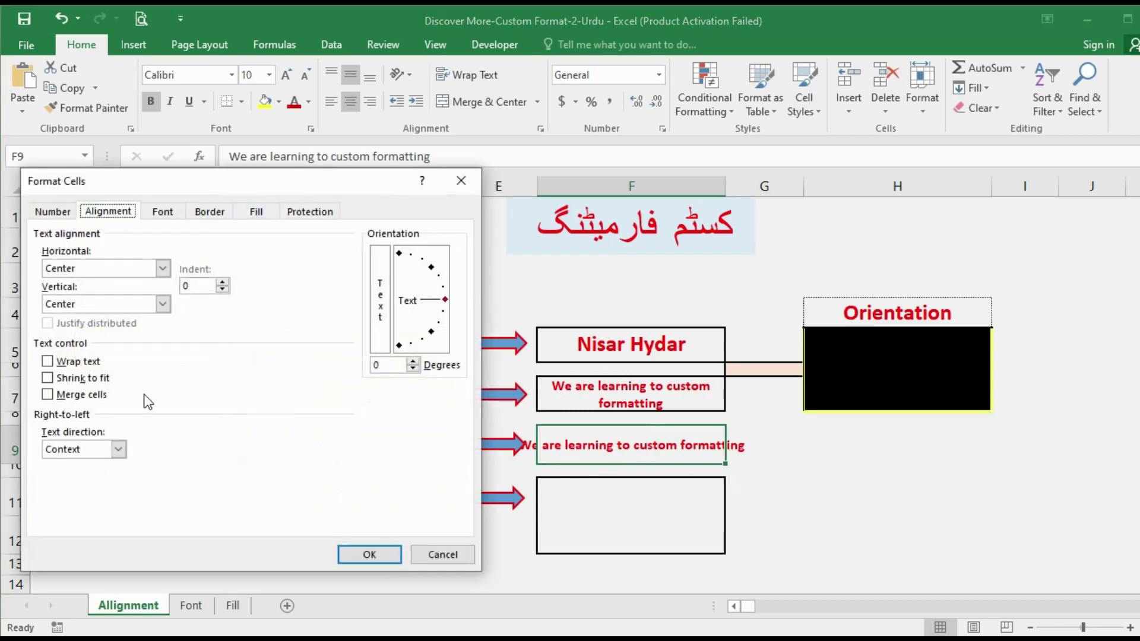
left_click(48, 378)
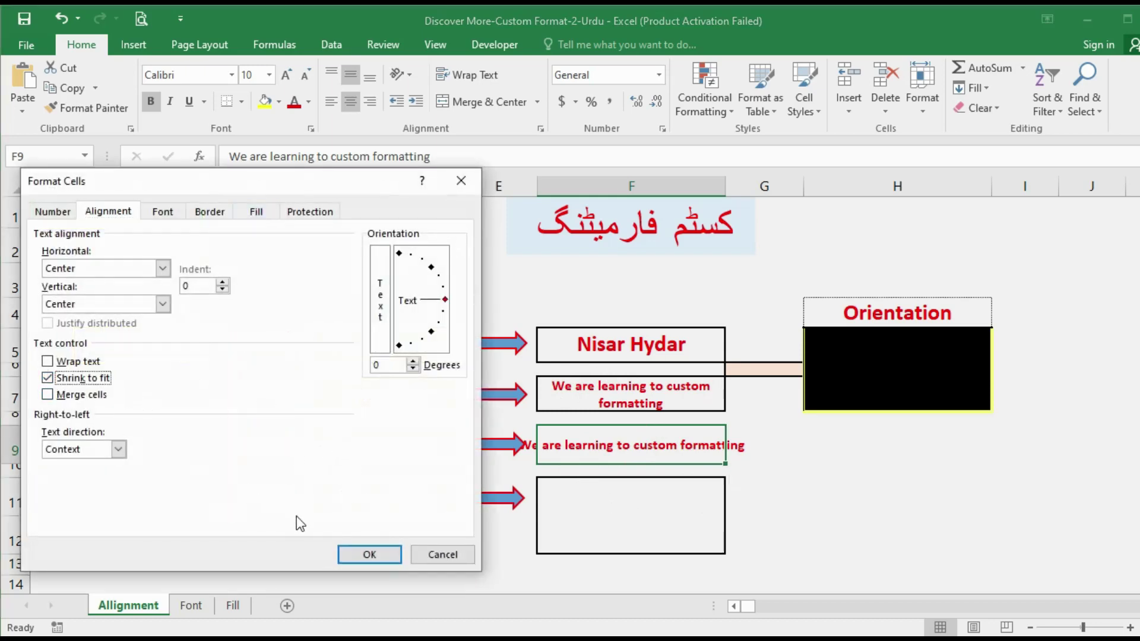
left_click(368, 556)
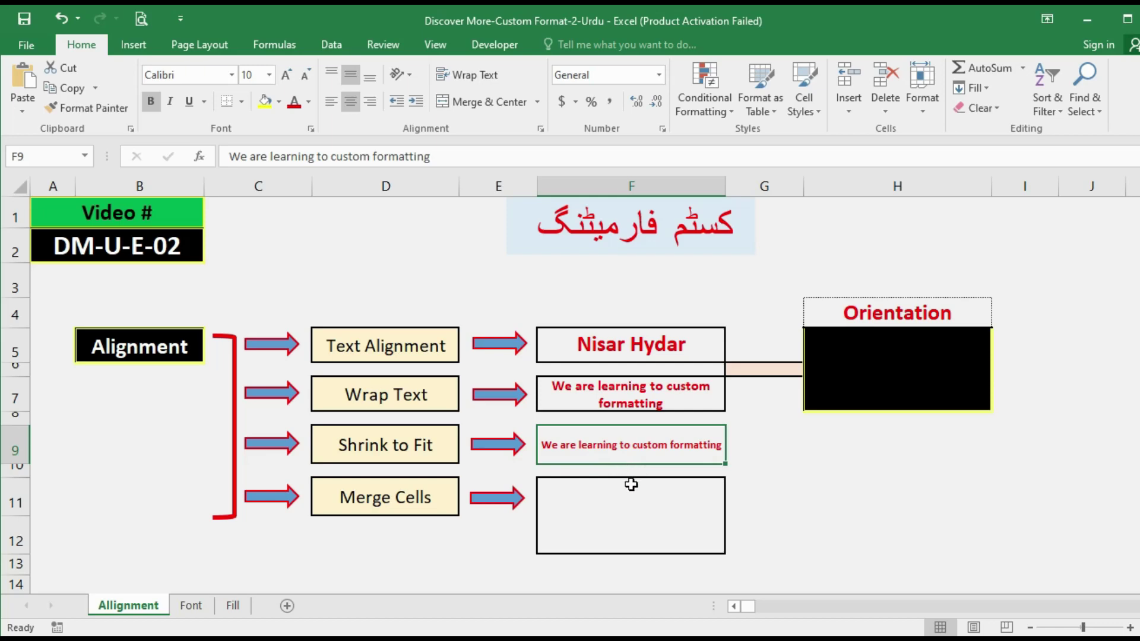
left_click(454, 156)
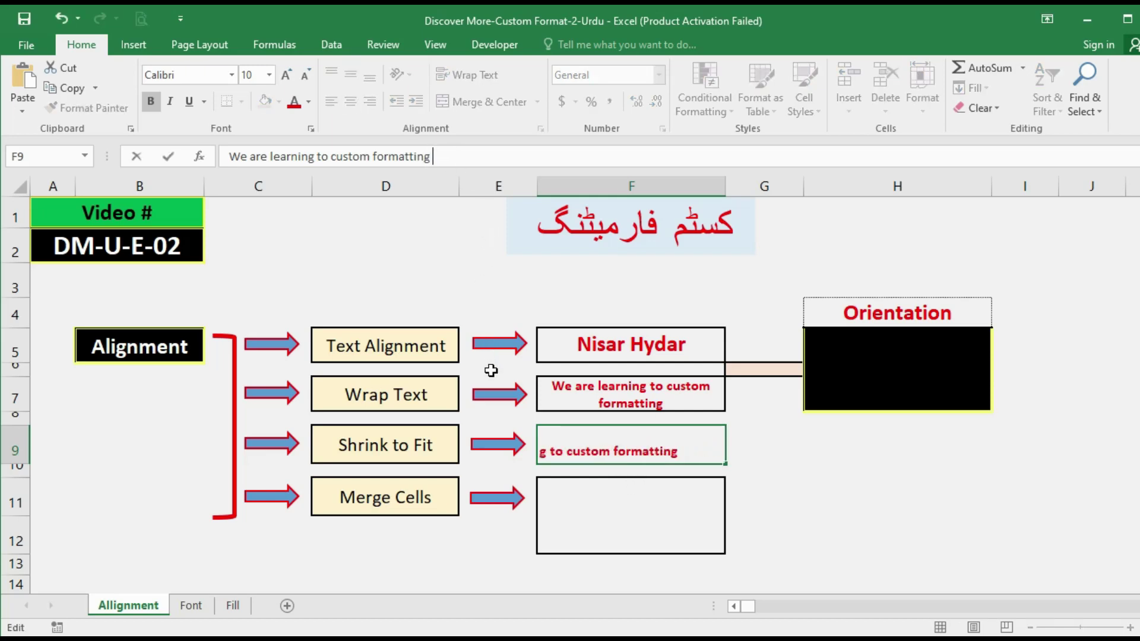
type("We are learning to custom formatting")
key("Return")
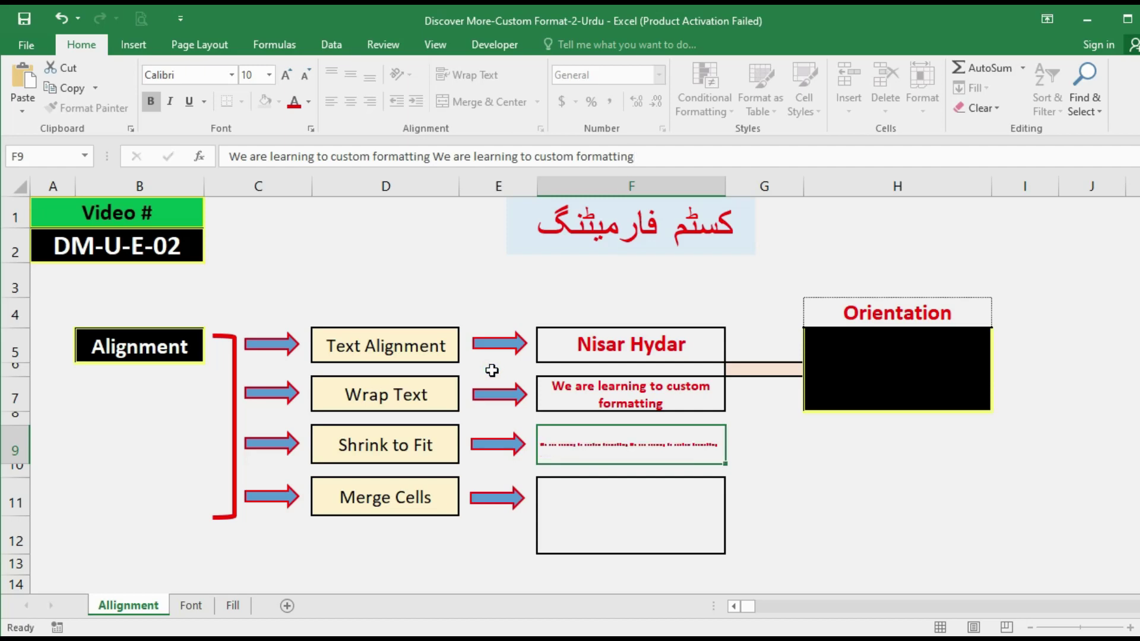
key("Up")
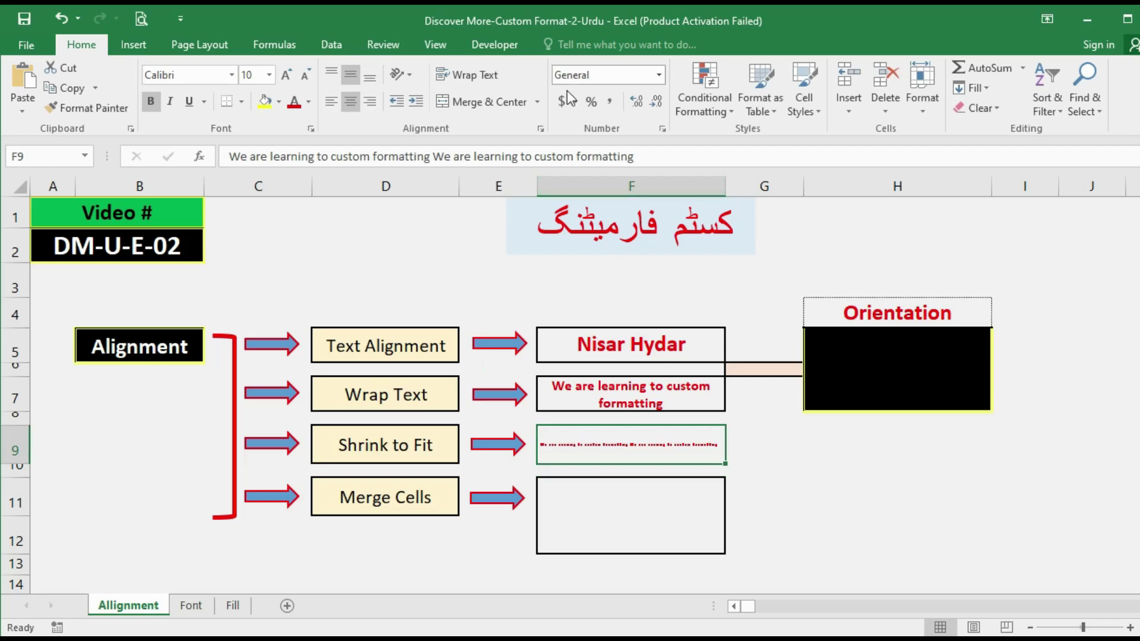
left_click_drag(634, 156, 433, 156)
key("Delete")
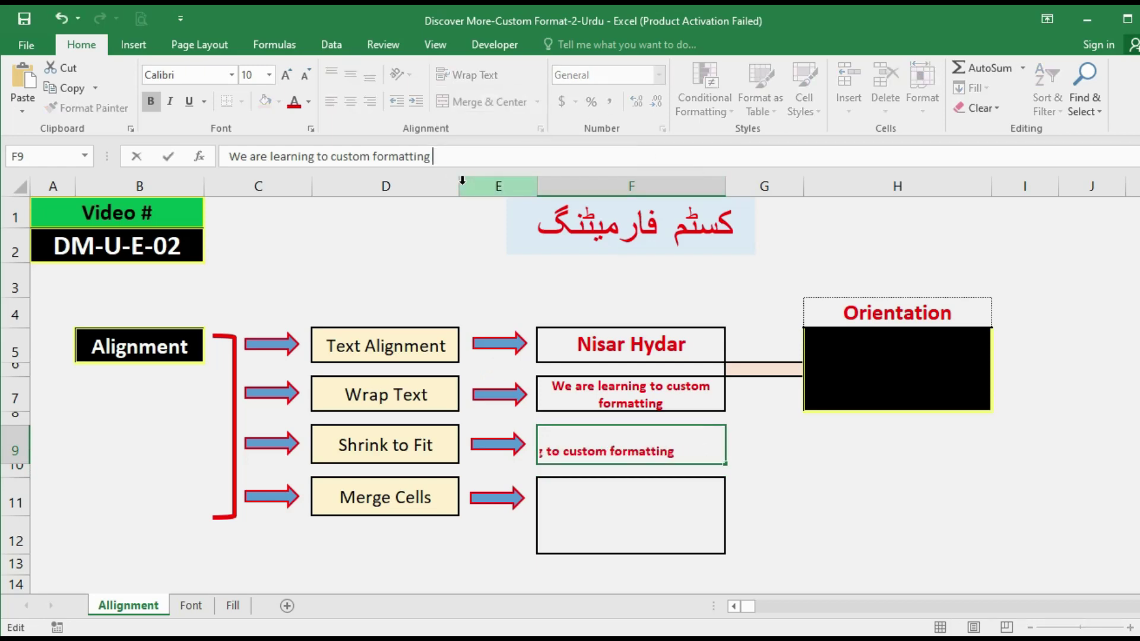
key("Return")
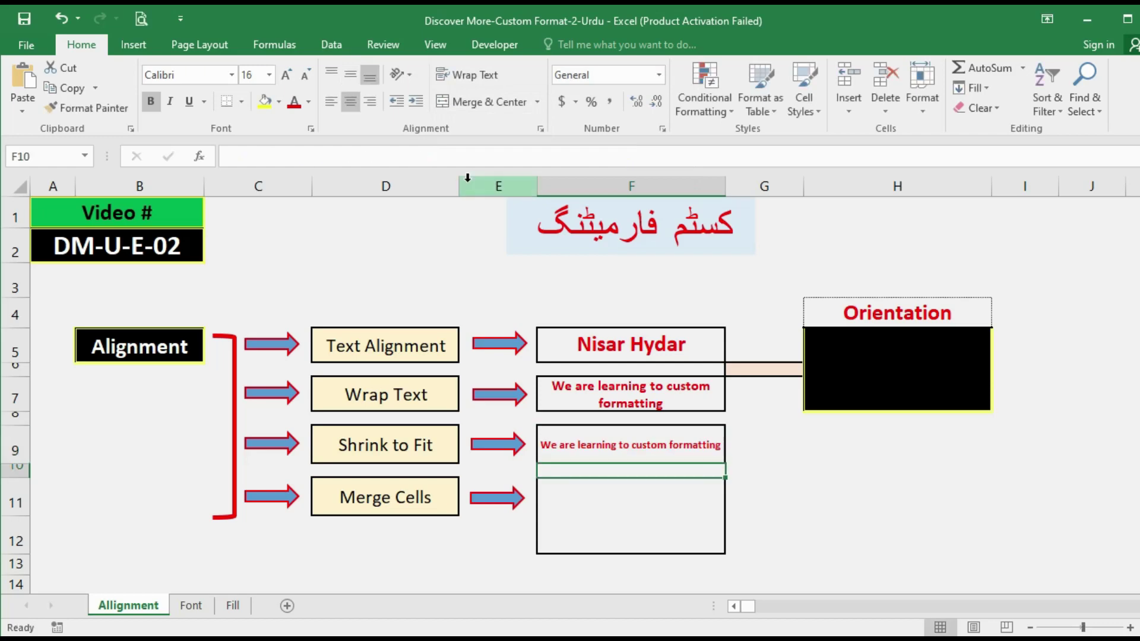
left_click(605, 435)
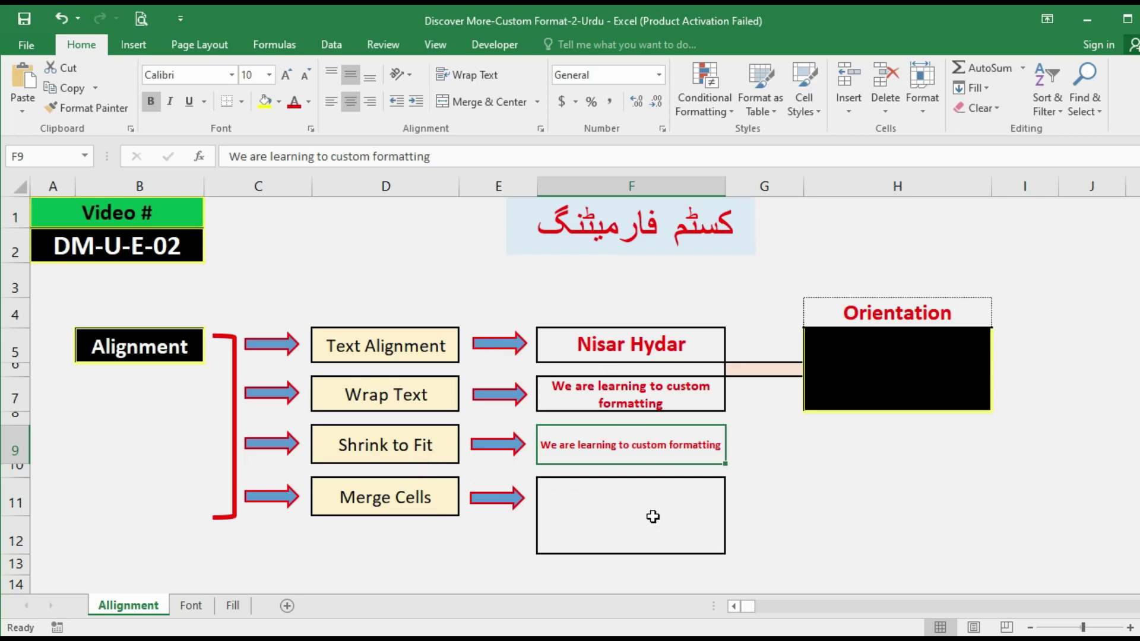
key("ctrl+1")
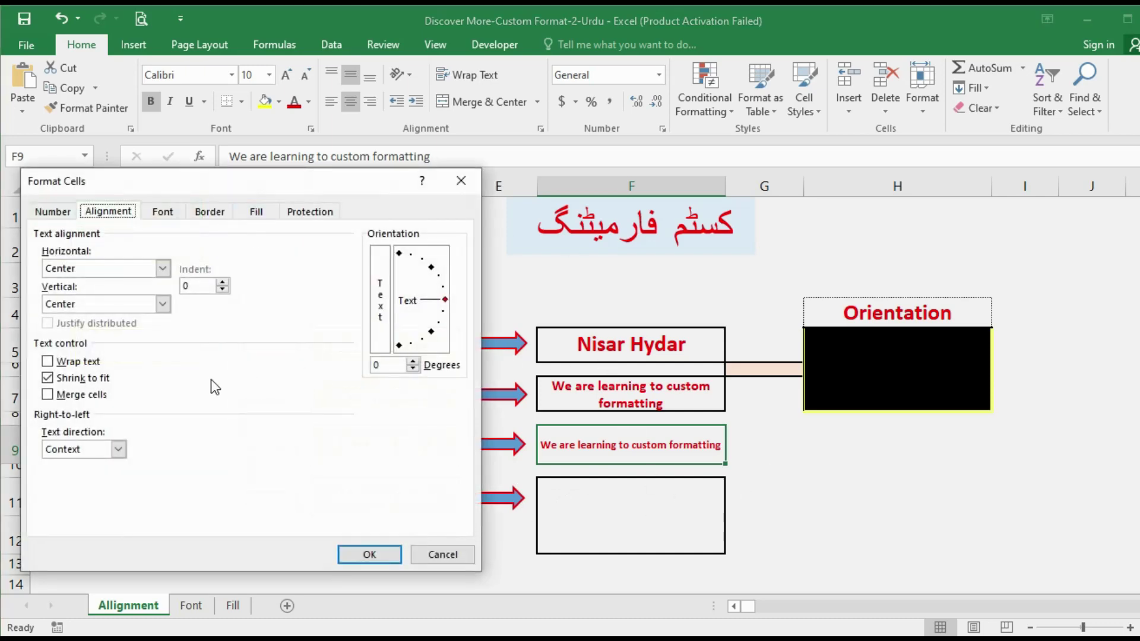
left_click(86, 380)
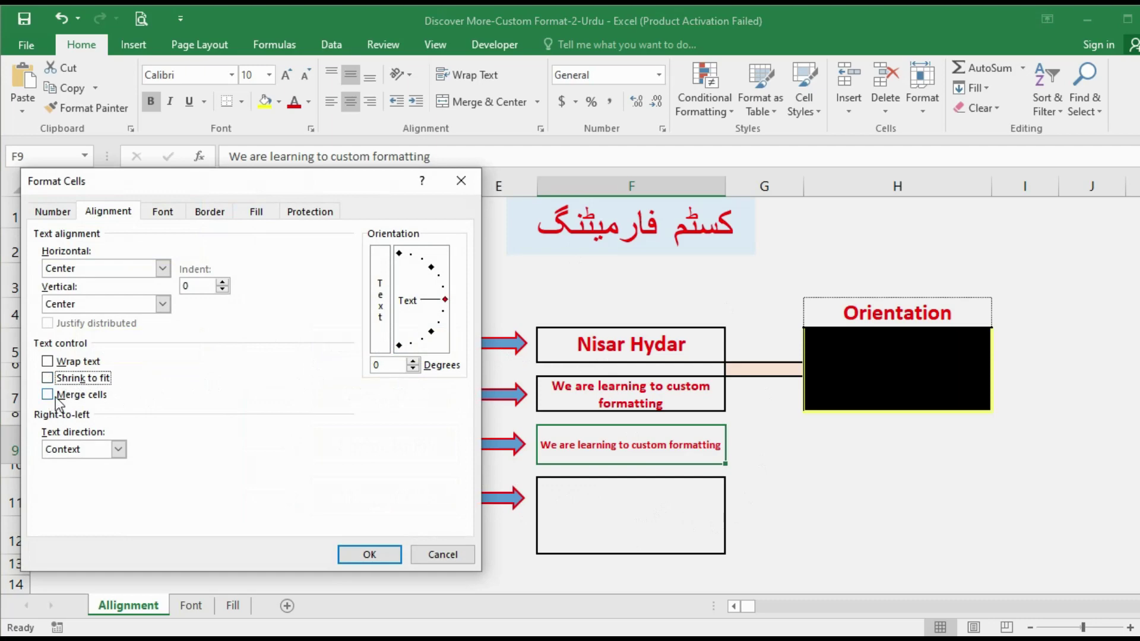
left_click(50, 379)
left_click(426, 552)
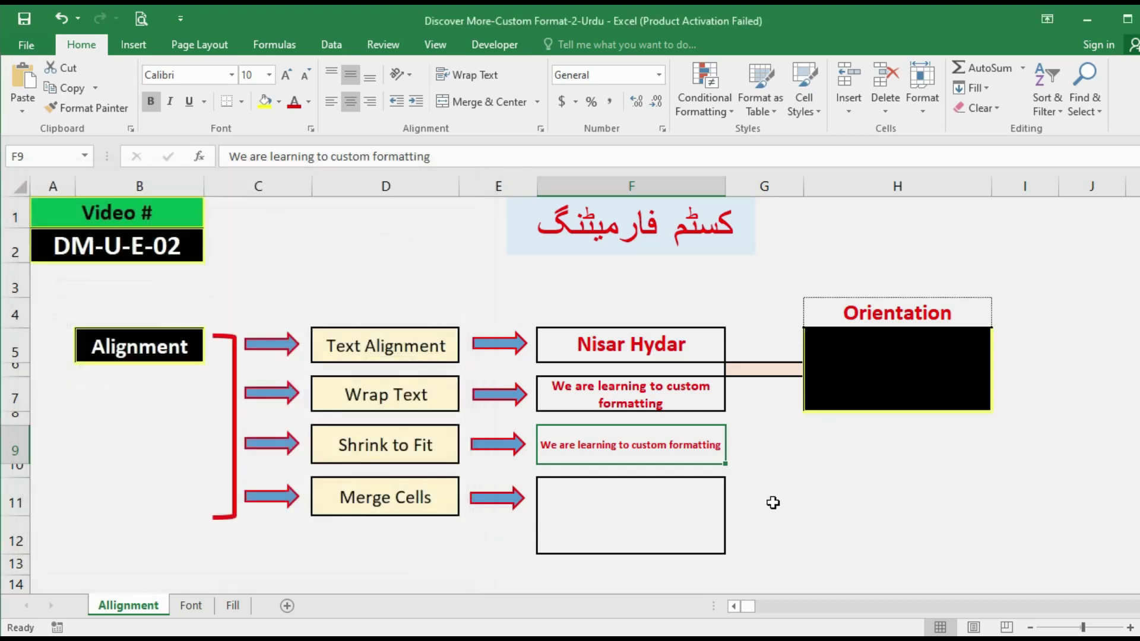
left_click(750, 490)
- Enter the person's first name in F11 and their surname in F12
left_click(650, 494)
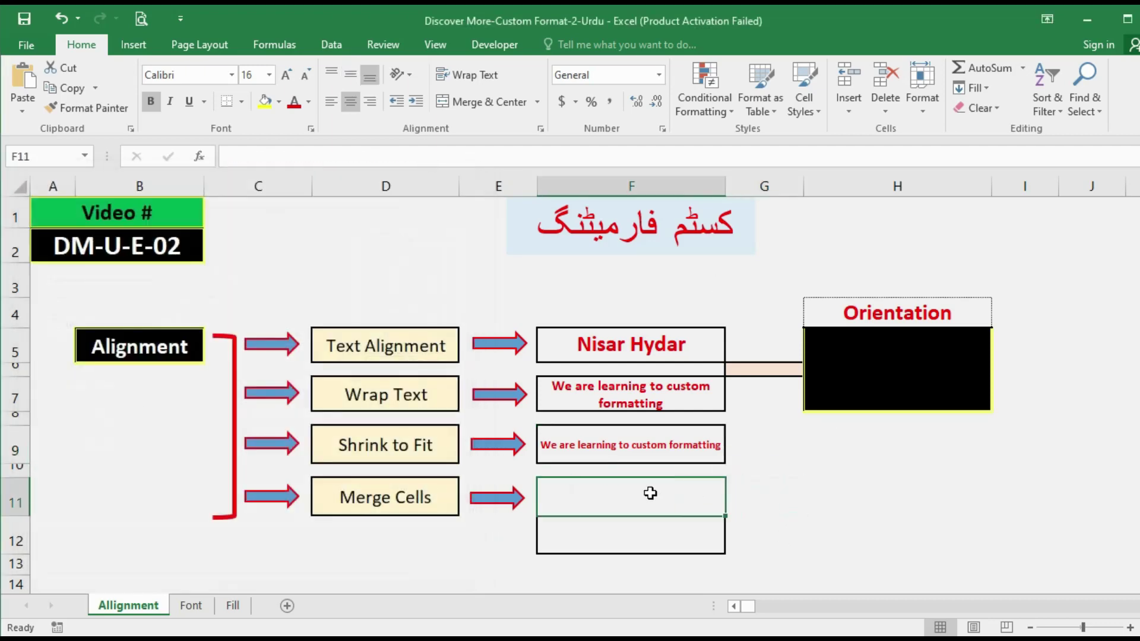
left_click(586, 530)
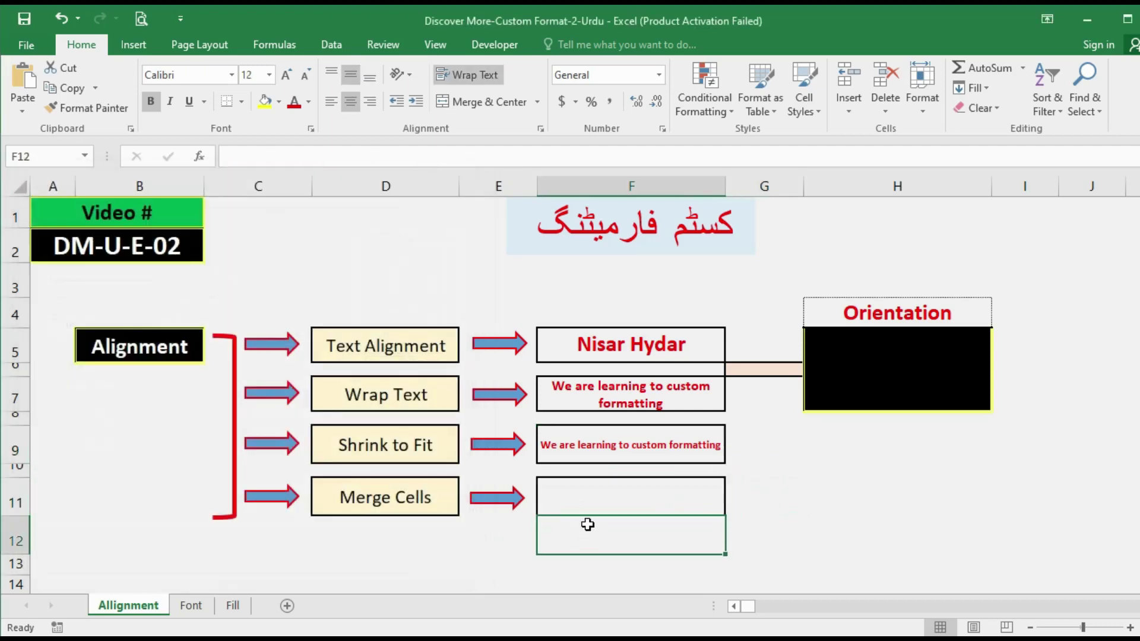
left_click(583, 494)
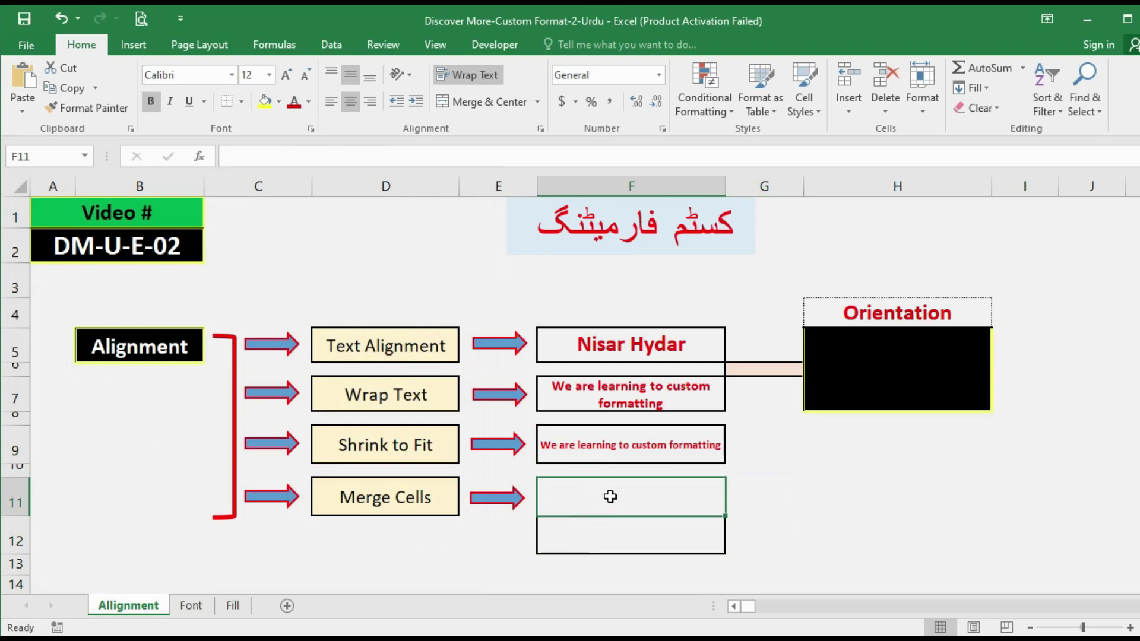
left_click(580, 532)
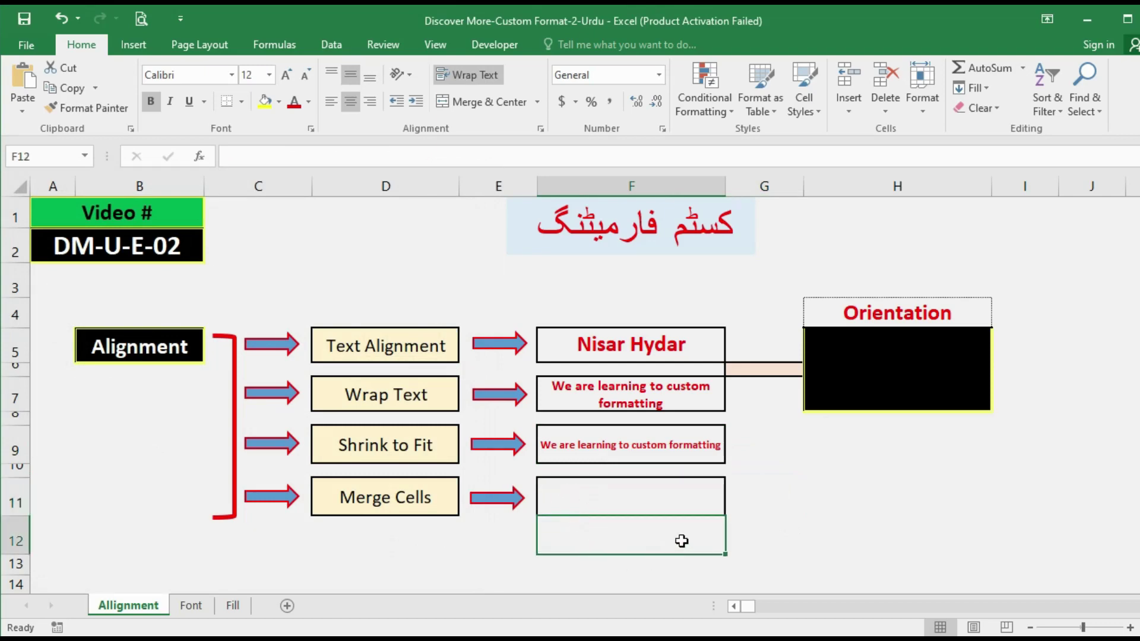
left_click(621, 496)
left_click(621, 528)
left_click(611, 499)
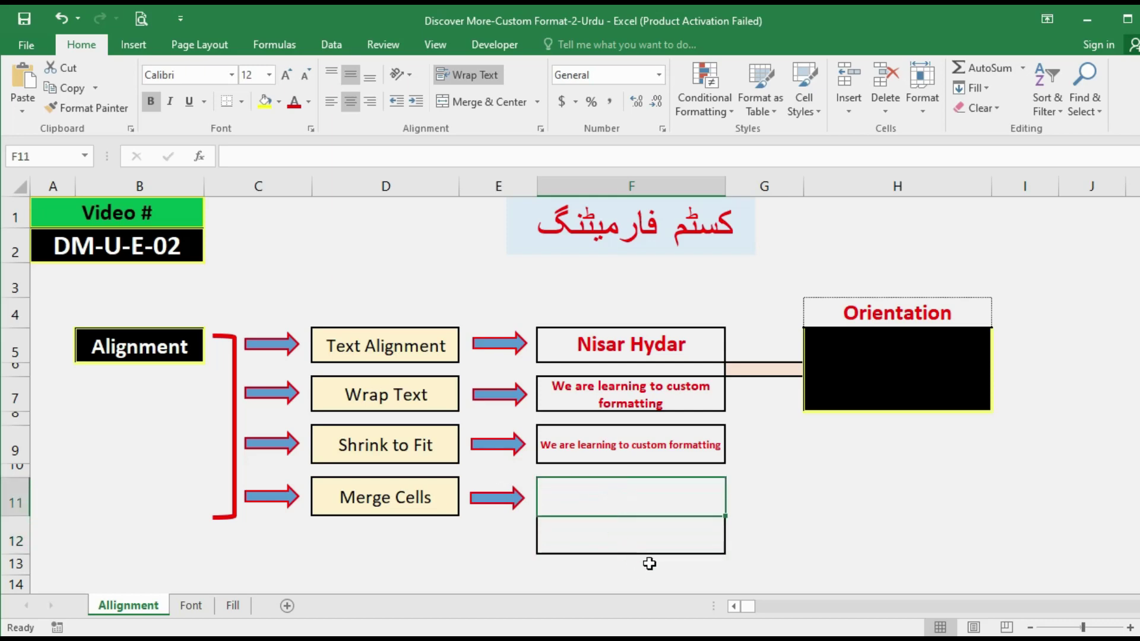
type("Nisar")
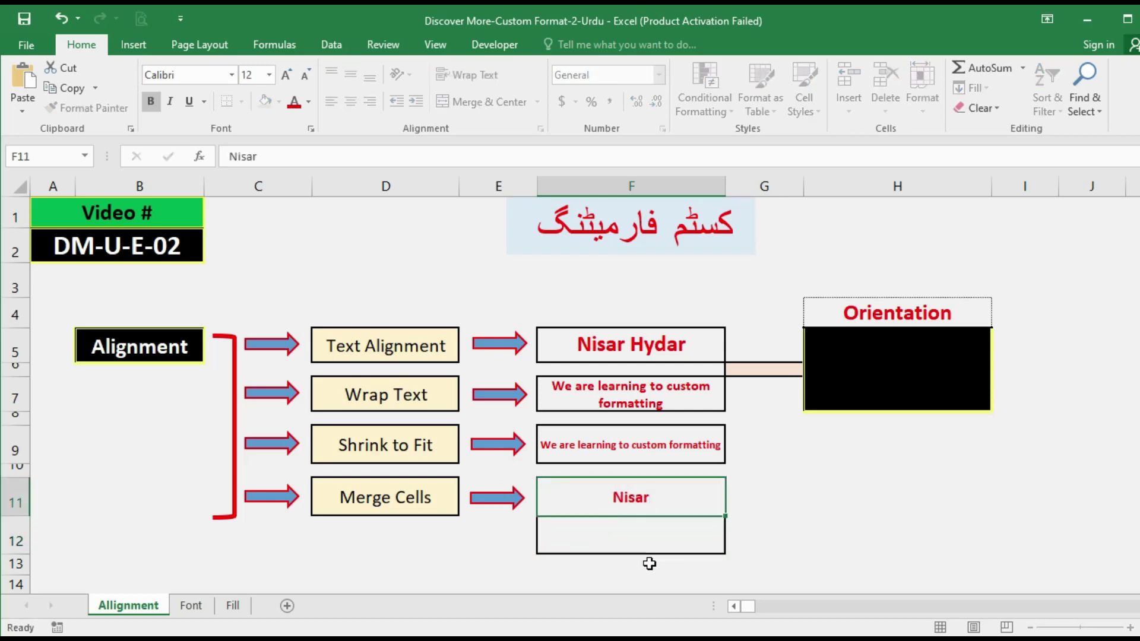
key("Return")
type("Hydar")
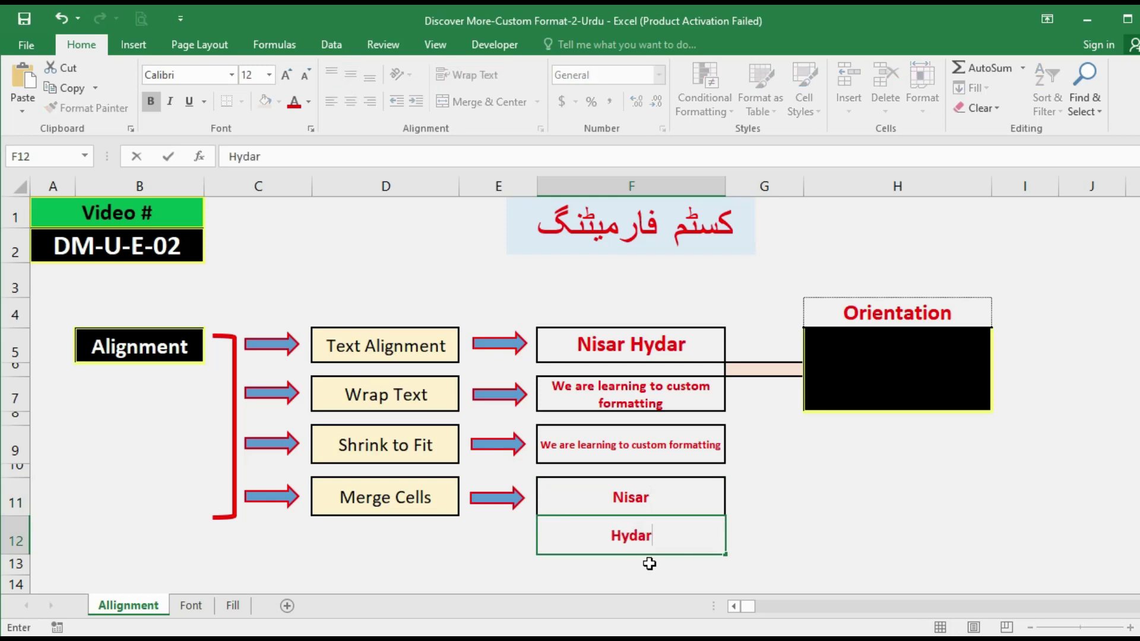
key("Return")
key("Up")
key("Up")
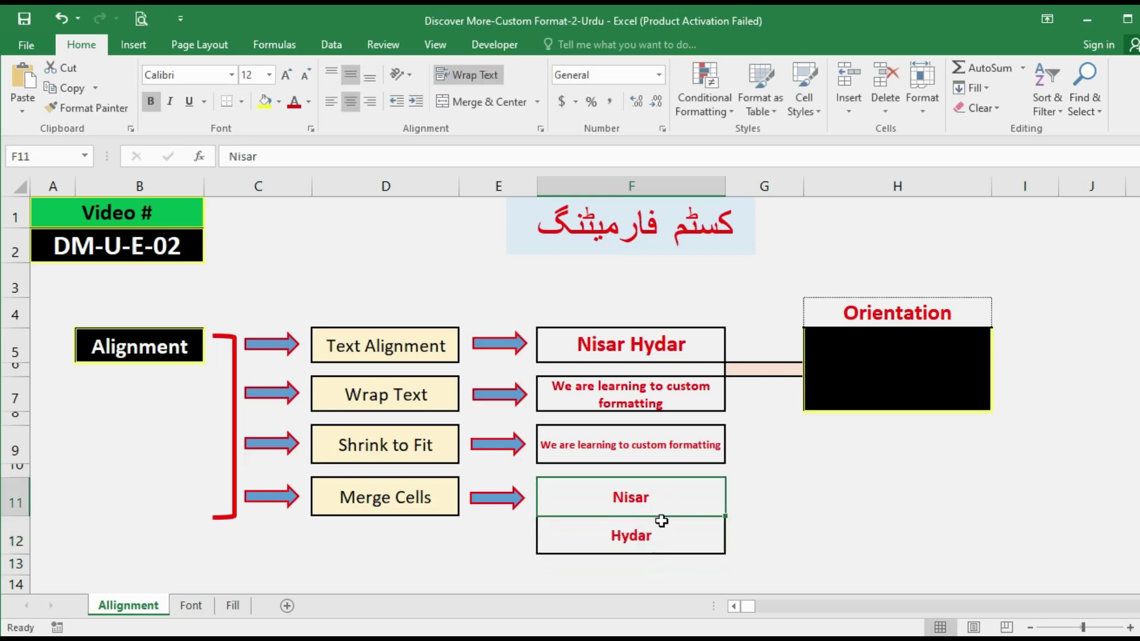
- Merge F11:F12 with Merge cells and accept the warning that only the upper value is kept
left_click_drag(654, 496, 654, 532)
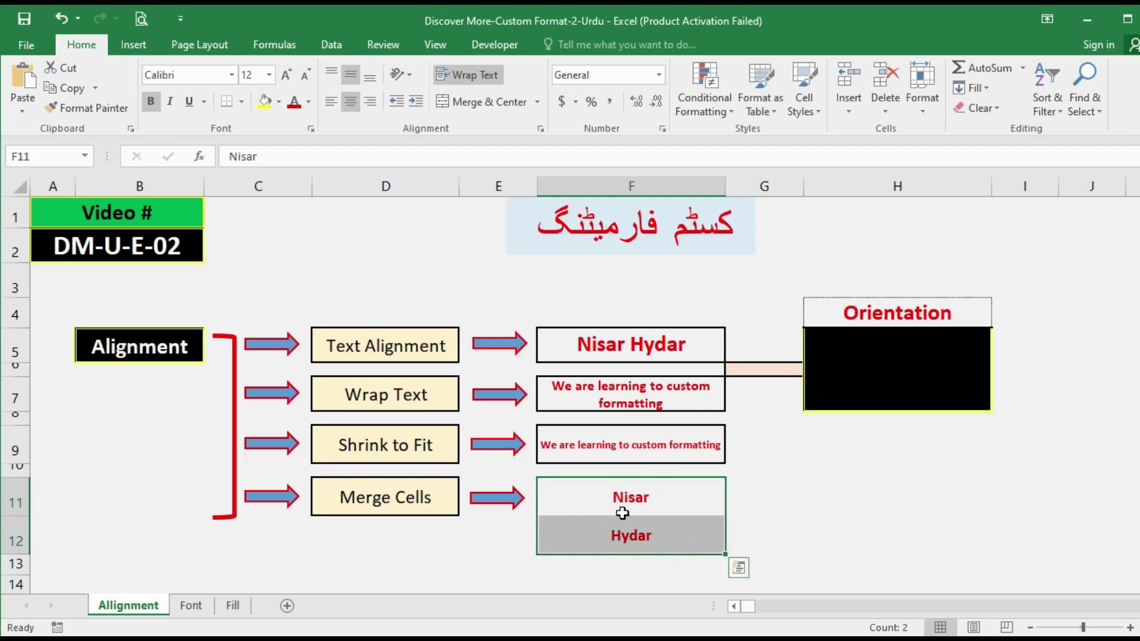
key("ctrl+1")
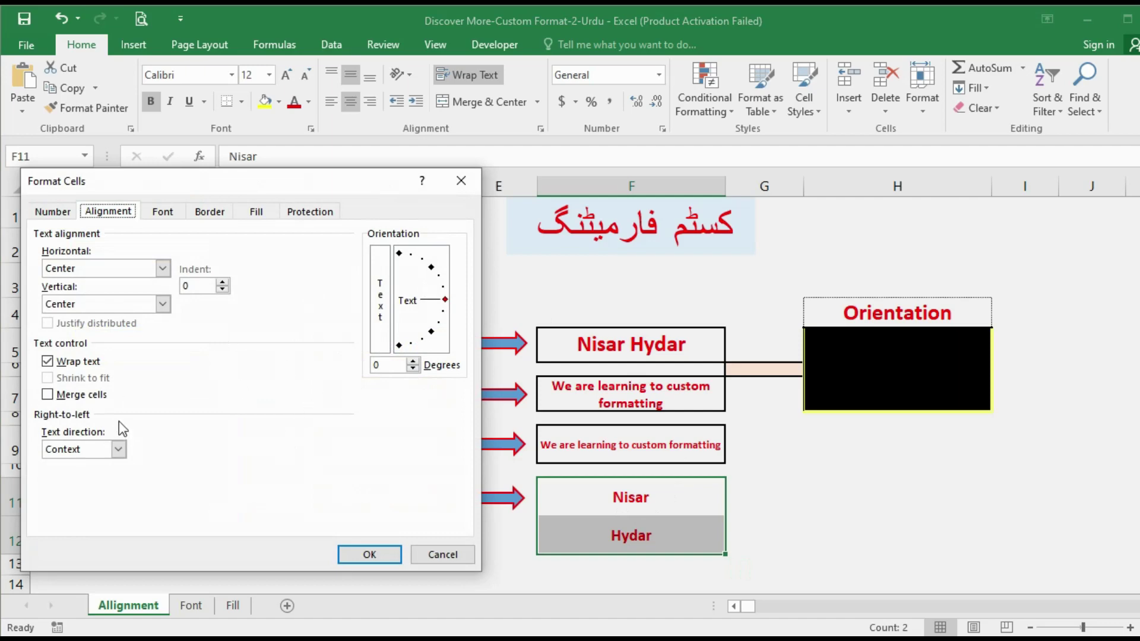
left_click(47, 395)
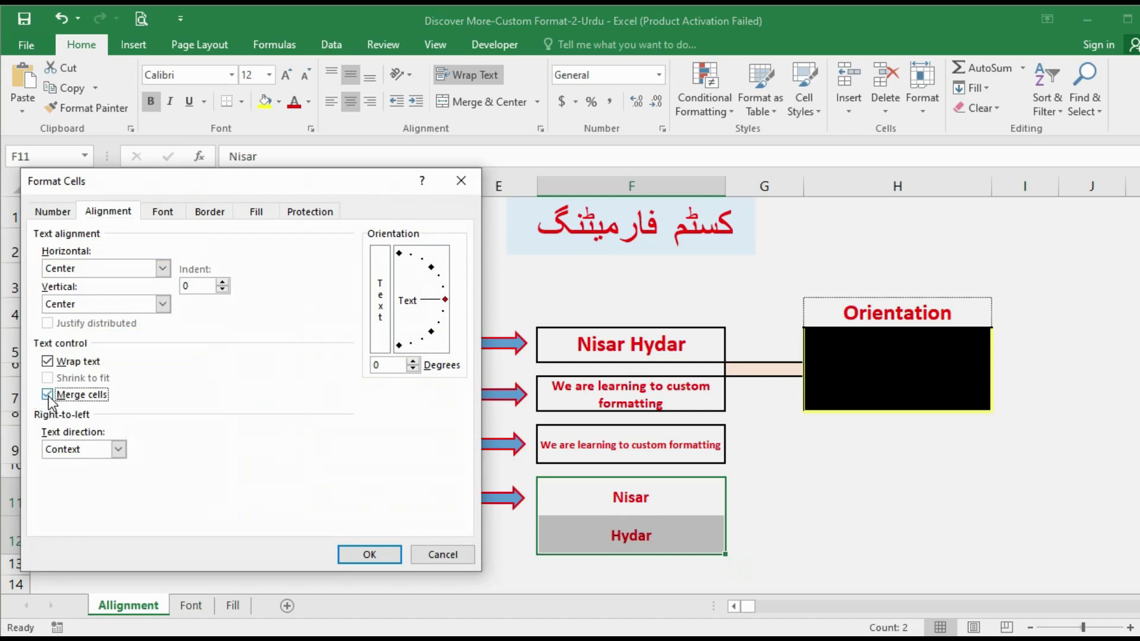
left_click(352, 552)
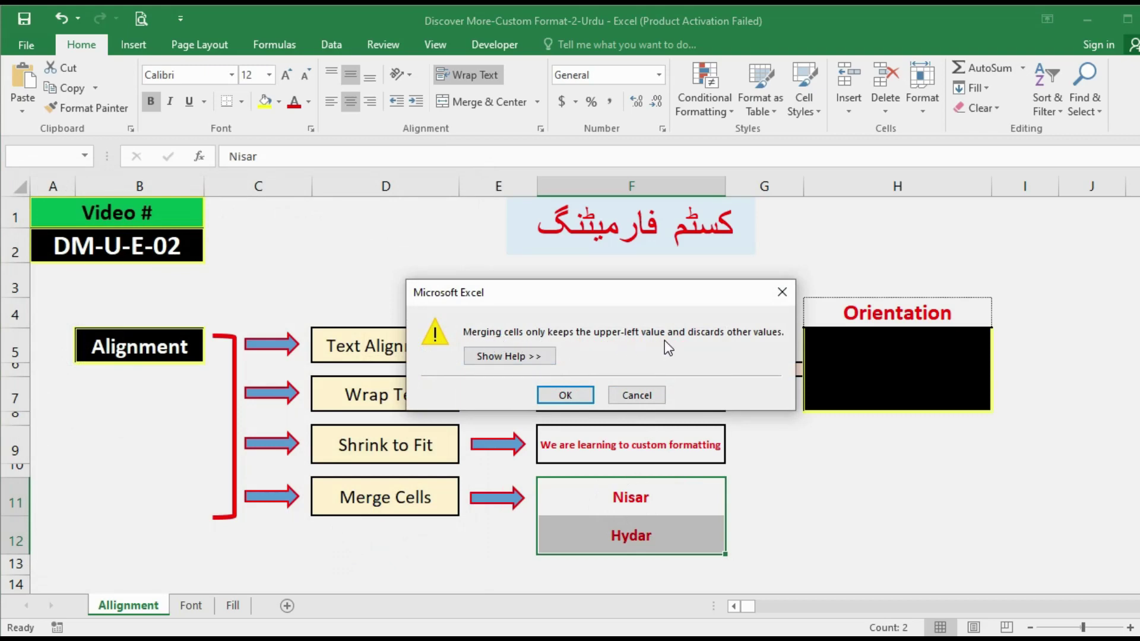
left_click(564, 394)
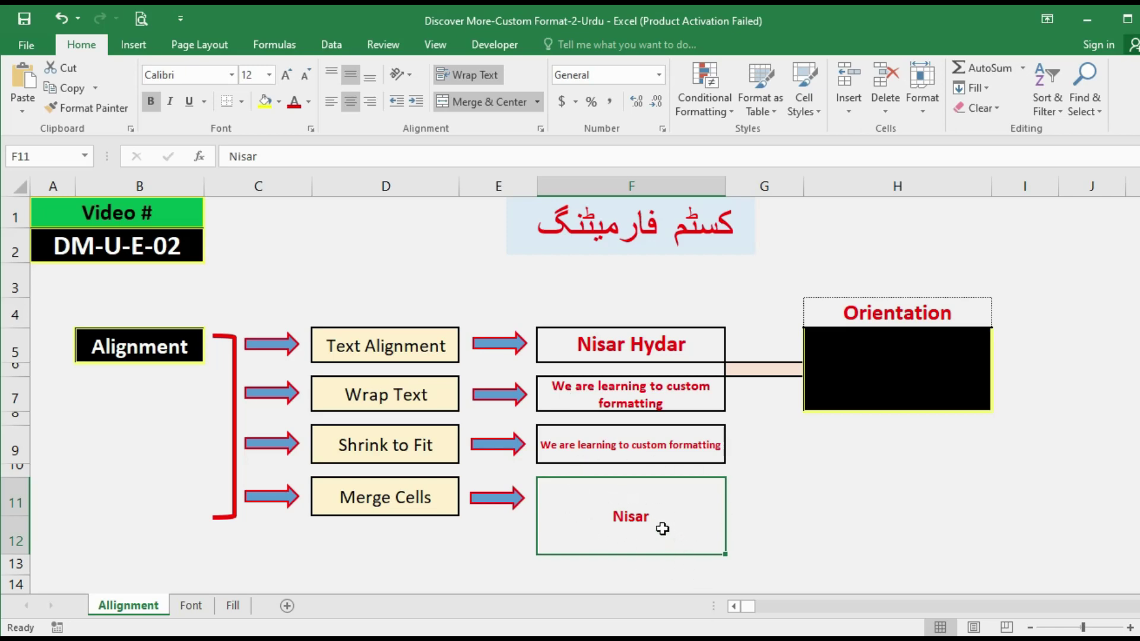
- Unmerge F11:F12 back into separate cells
left_click(749, 522)
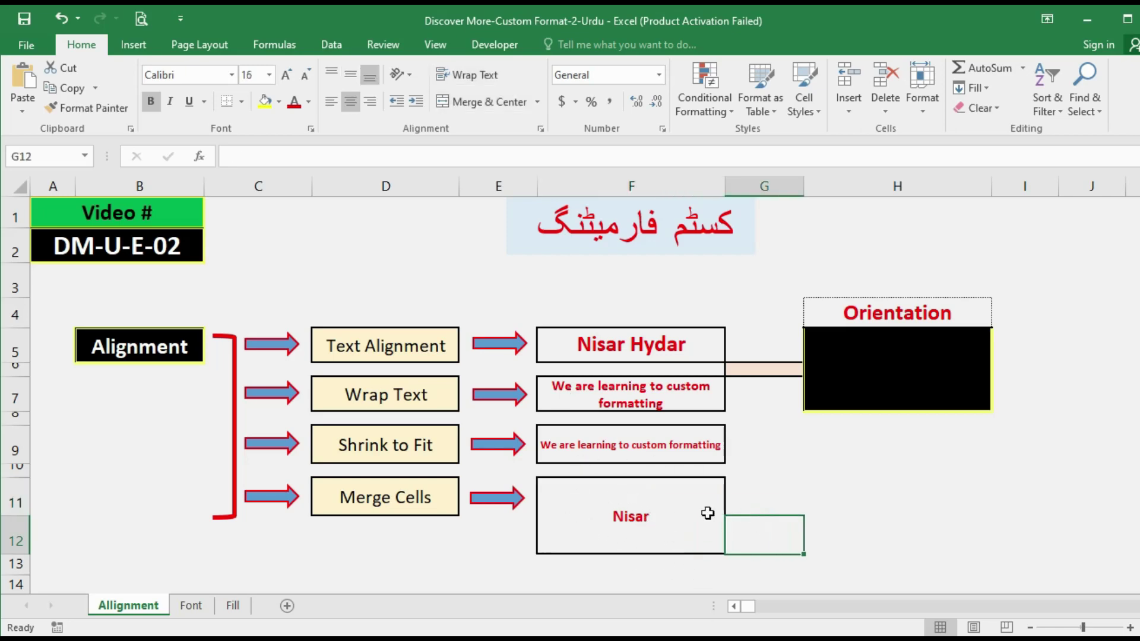
left_click(689, 511)
left_click(764, 507)
left_click(652, 512)
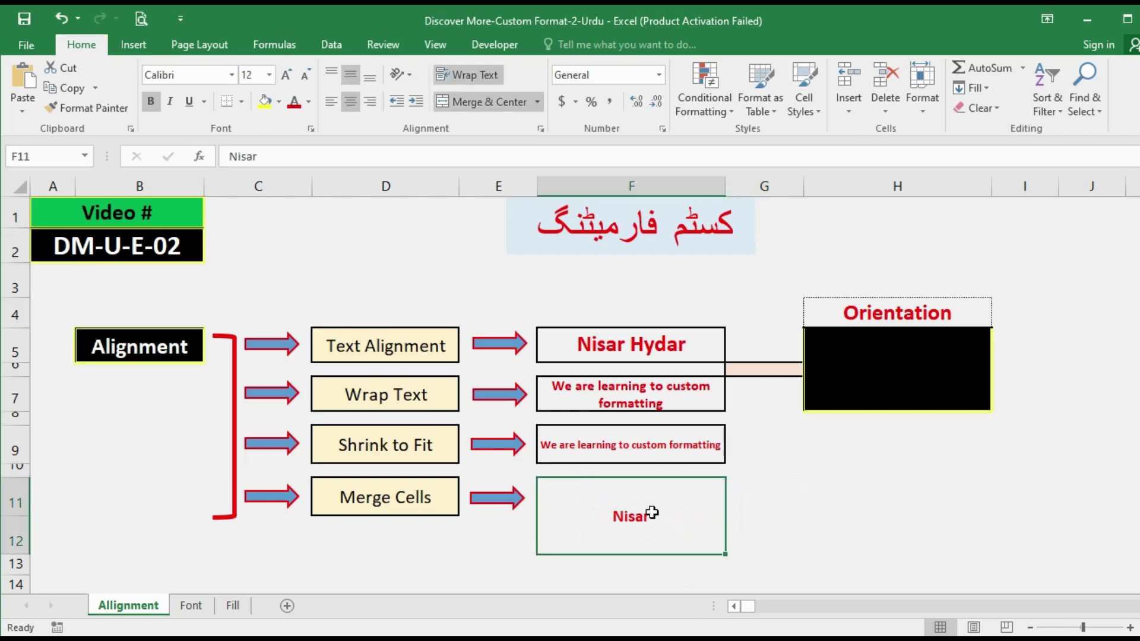
left_click_drag(761, 493, 884, 531)
left_click(656, 511)
left_click(539, 103)
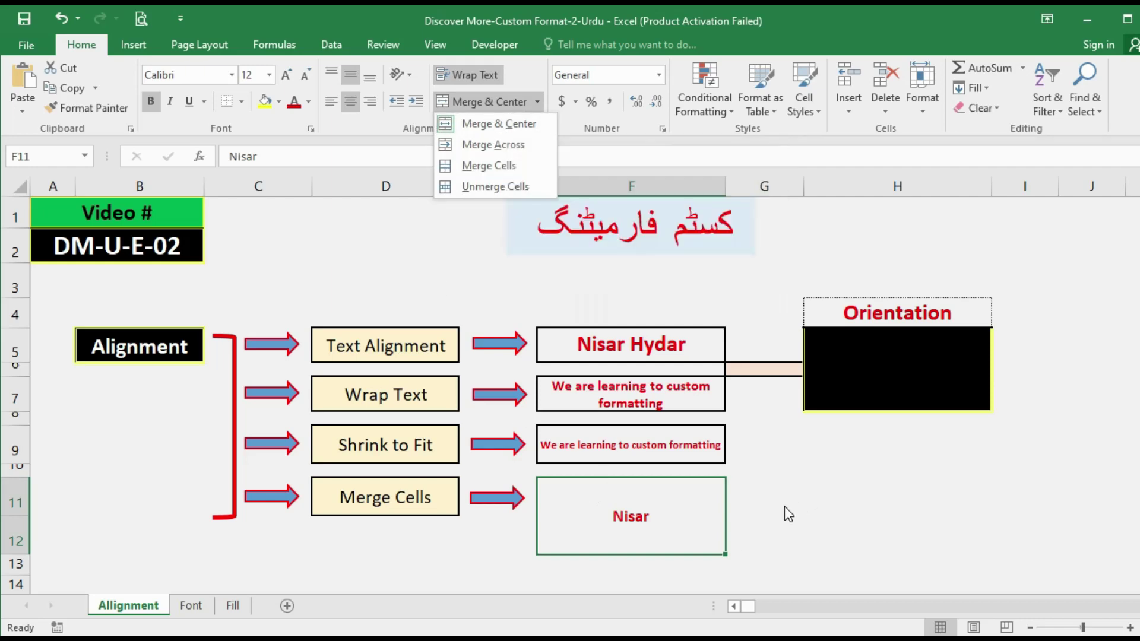
key("Escape")
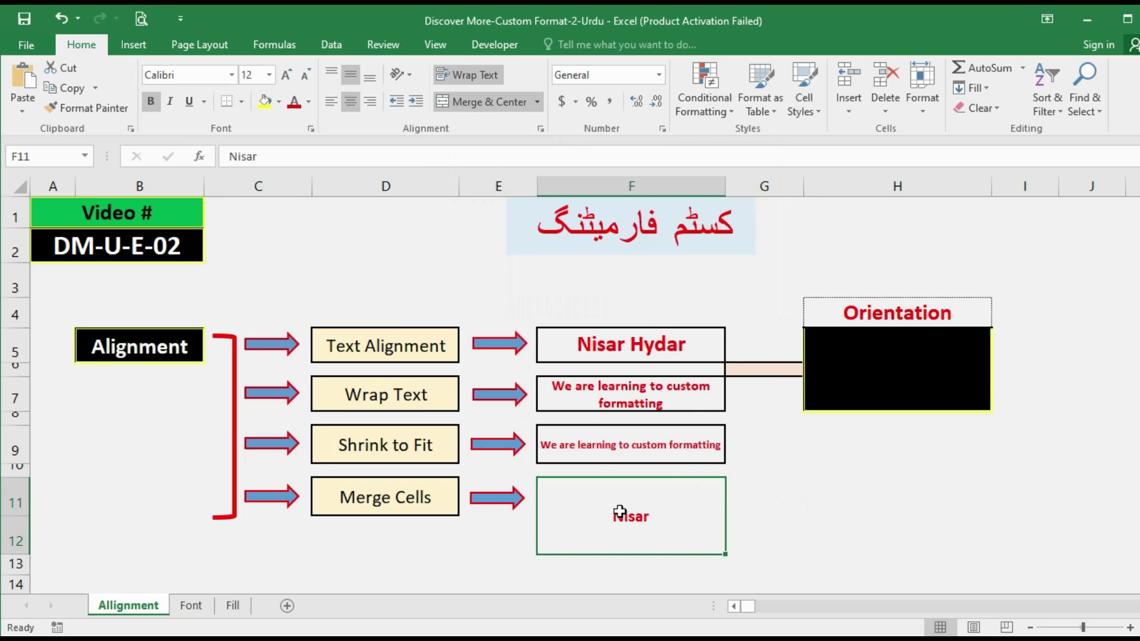
left_click(537, 99)
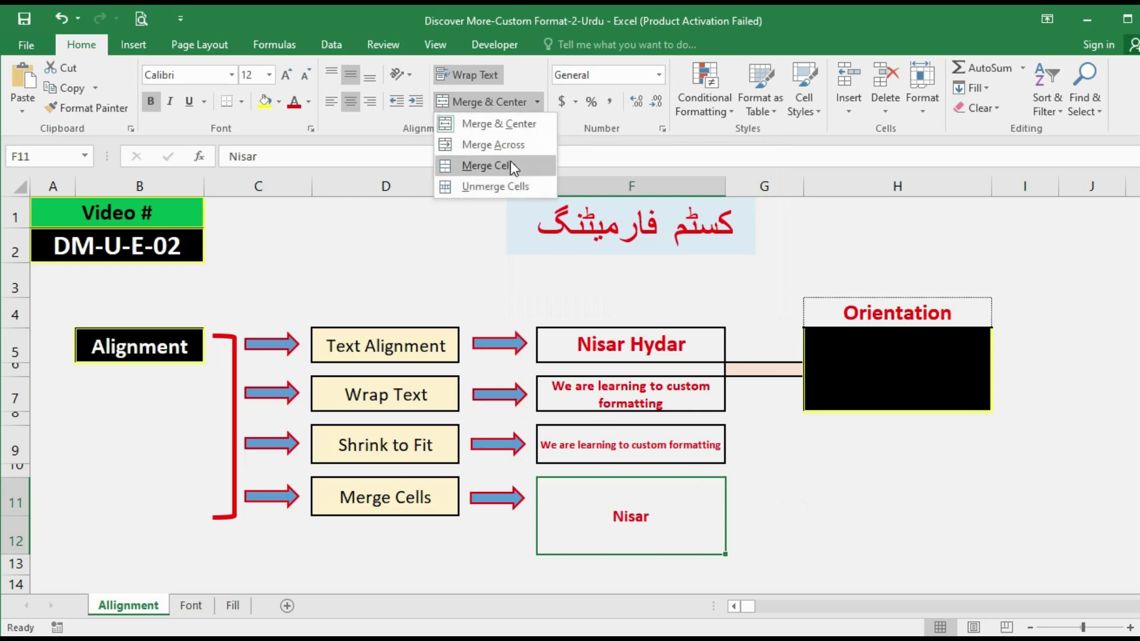
left_click(516, 185)
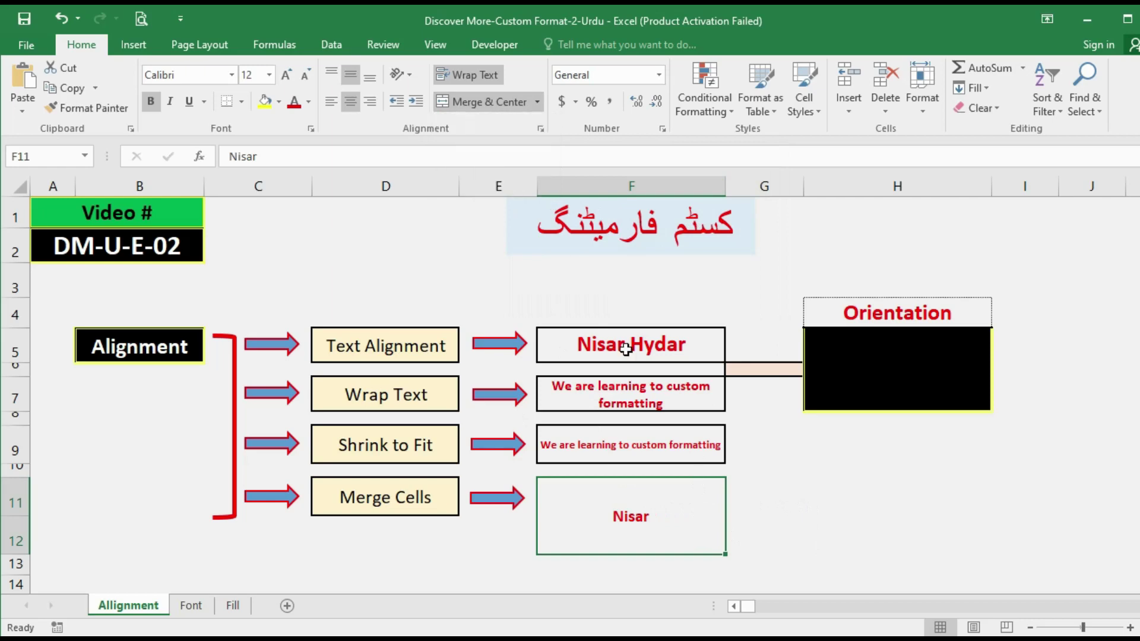
- Left-align the name in F11, then apply Merge & Center to F11:F12 and undo it
left_click(630, 488)
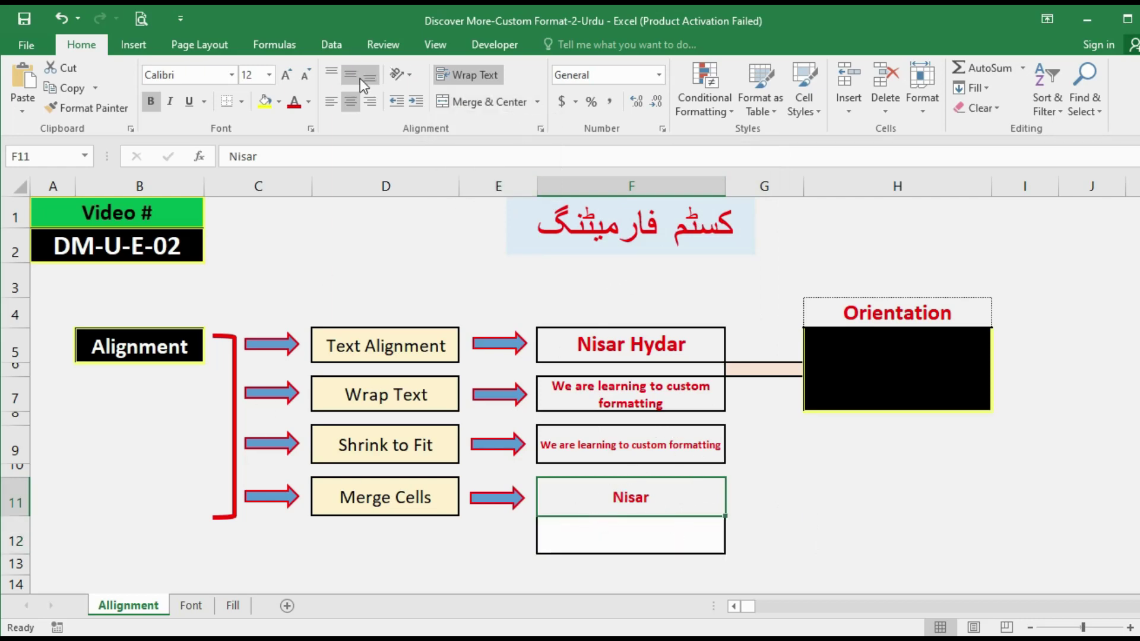
left_click(331, 106)
left_click(630, 537)
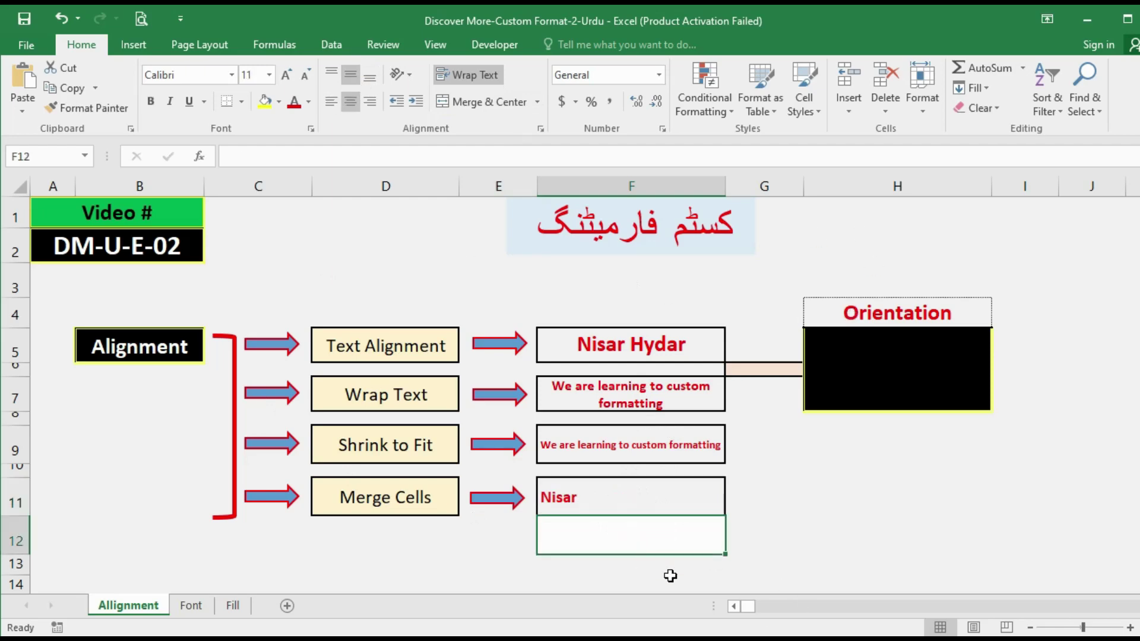
left_click(644, 504)
left_click_drag(641, 505, 647, 540)
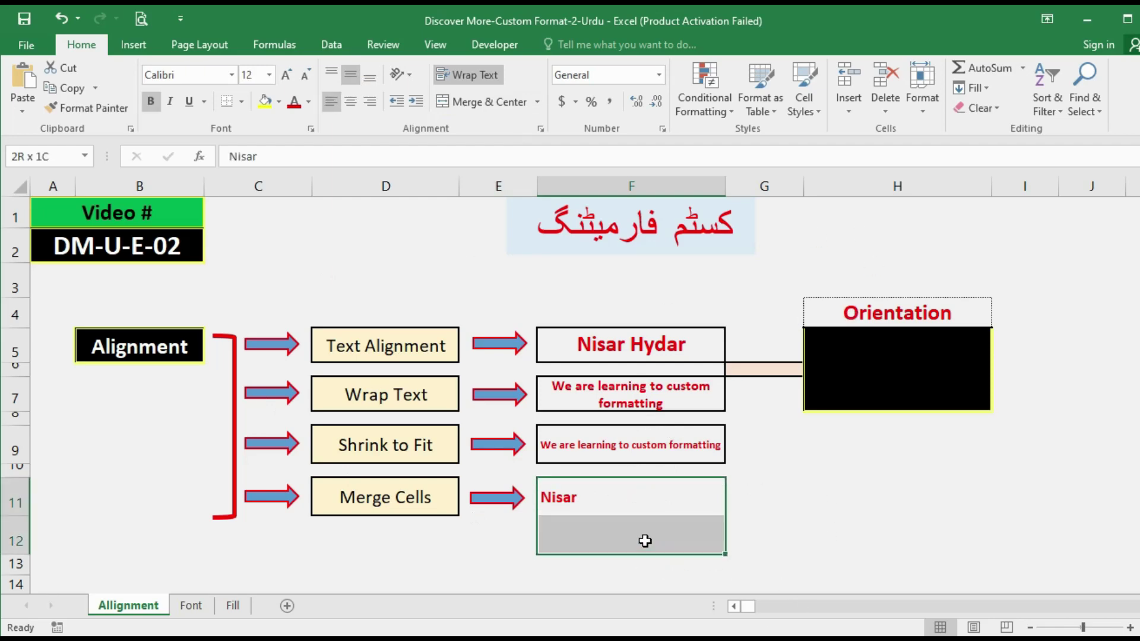
left_click(538, 103)
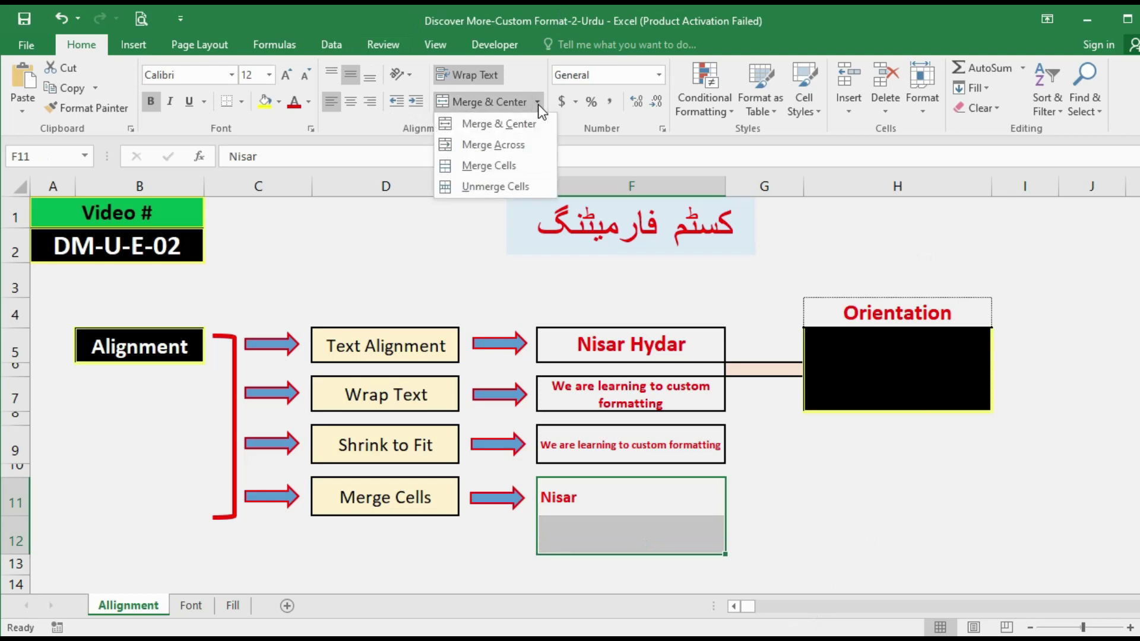
left_click(482, 127)
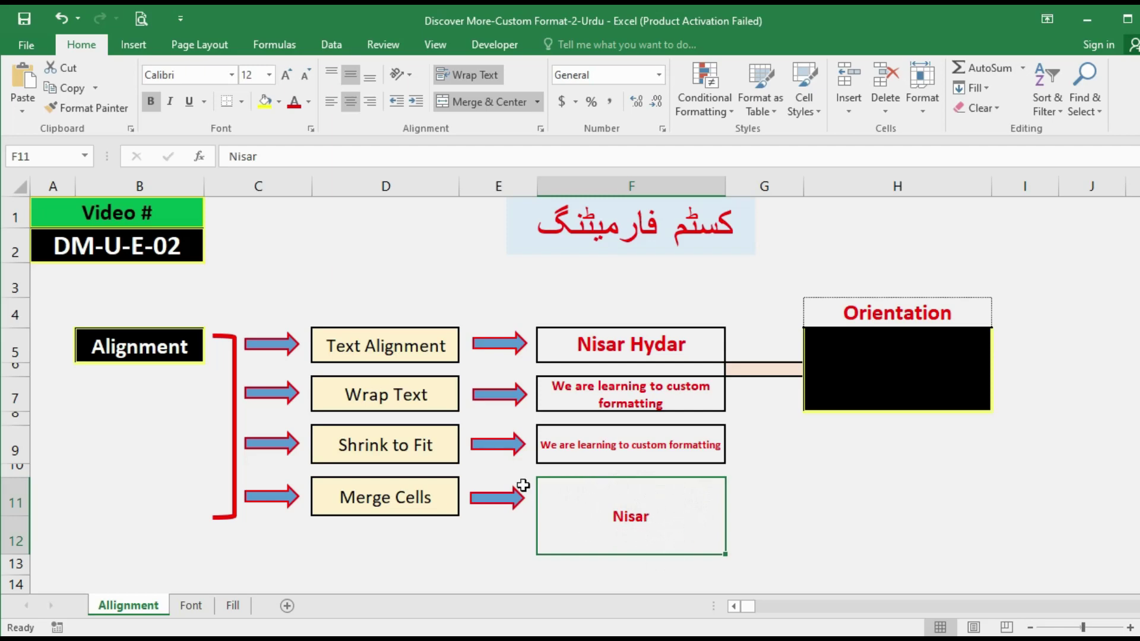
key("ctrl+z")
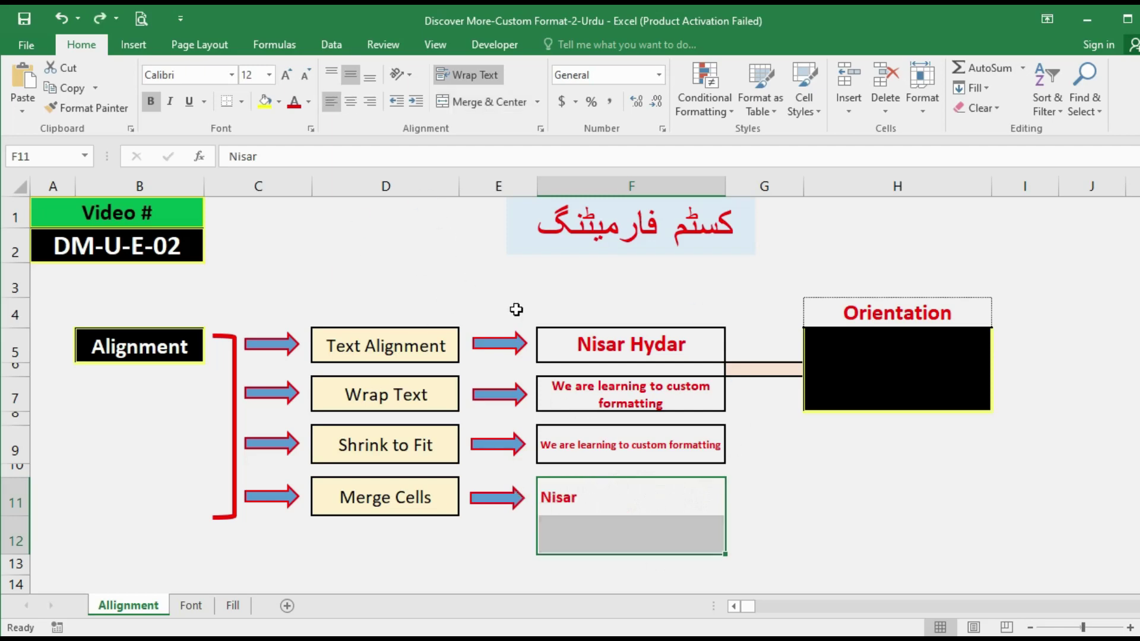
- Try Merge Cells on F11:F12, then unmerge them again
left_click(538, 102)
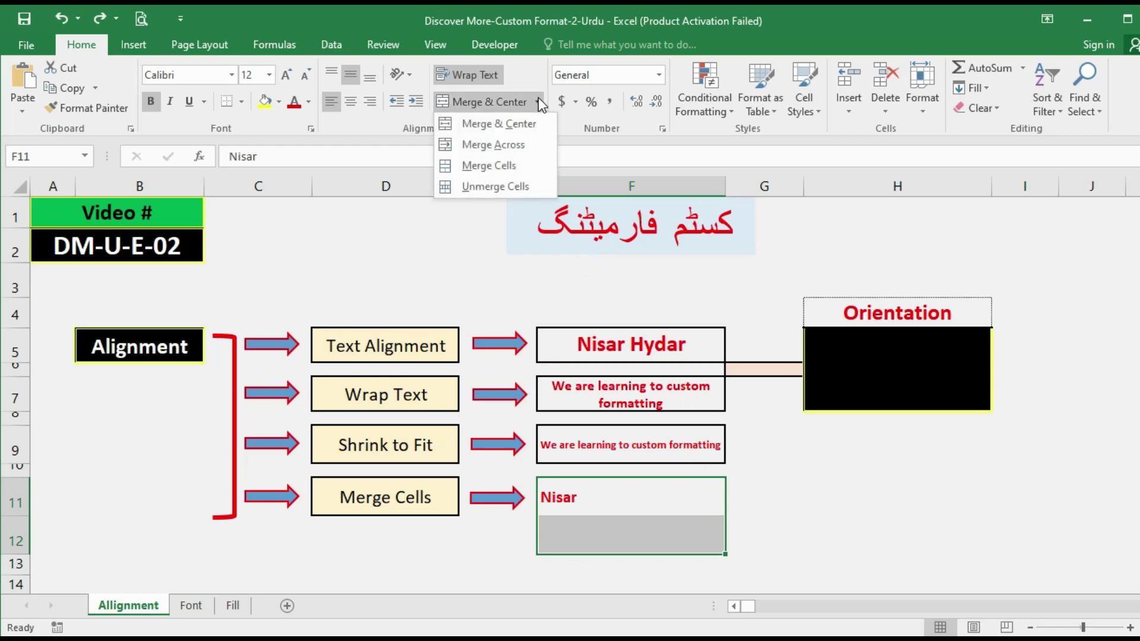
left_click(494, 166)
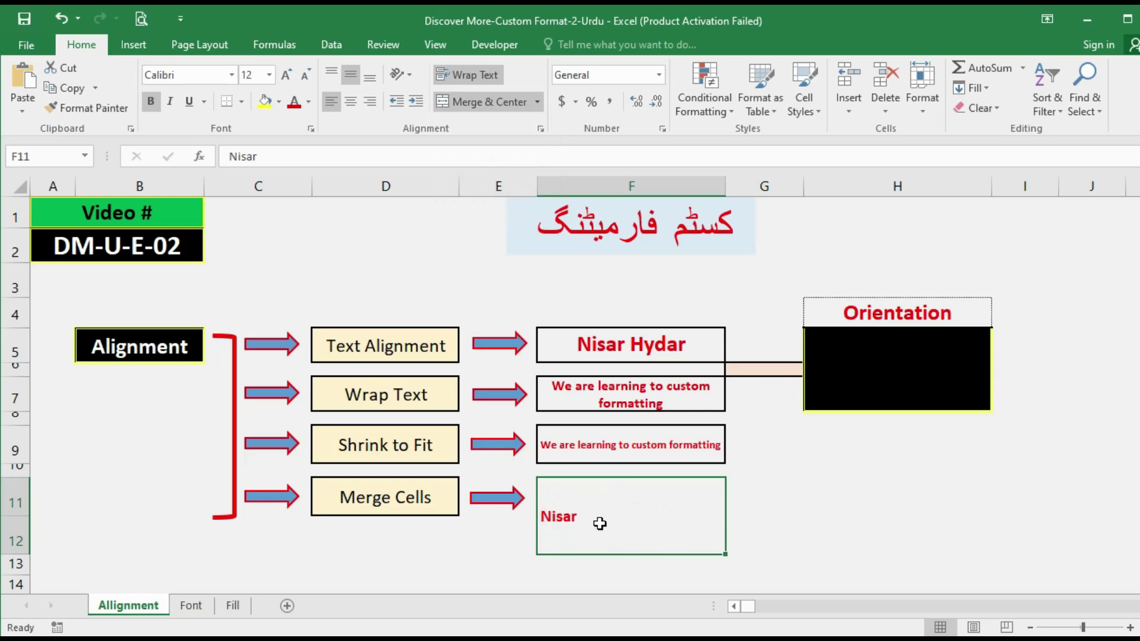
left_click(538, 105)
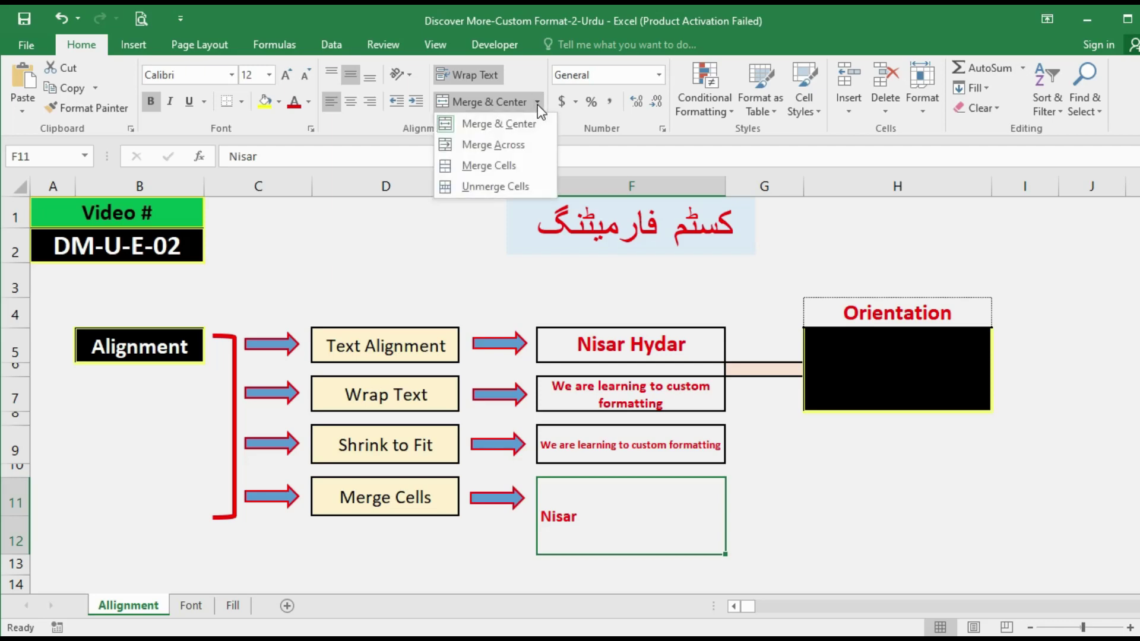
left_click(500, 124)
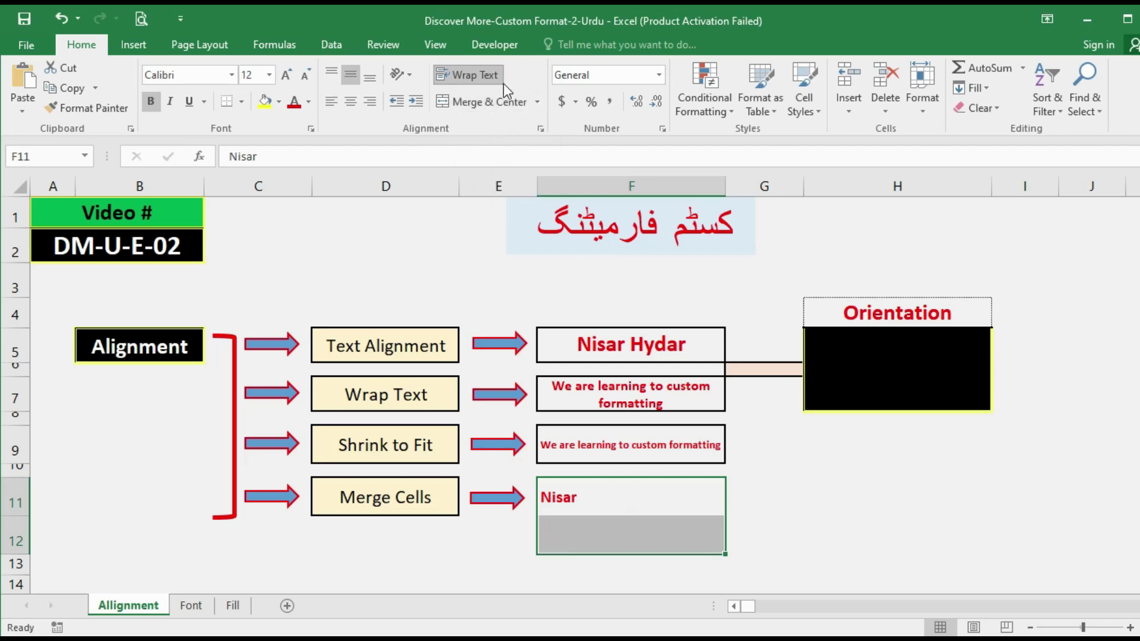
- Apply Merge & Center to F11:F12 so the name sits centered
left_click(539, 99)
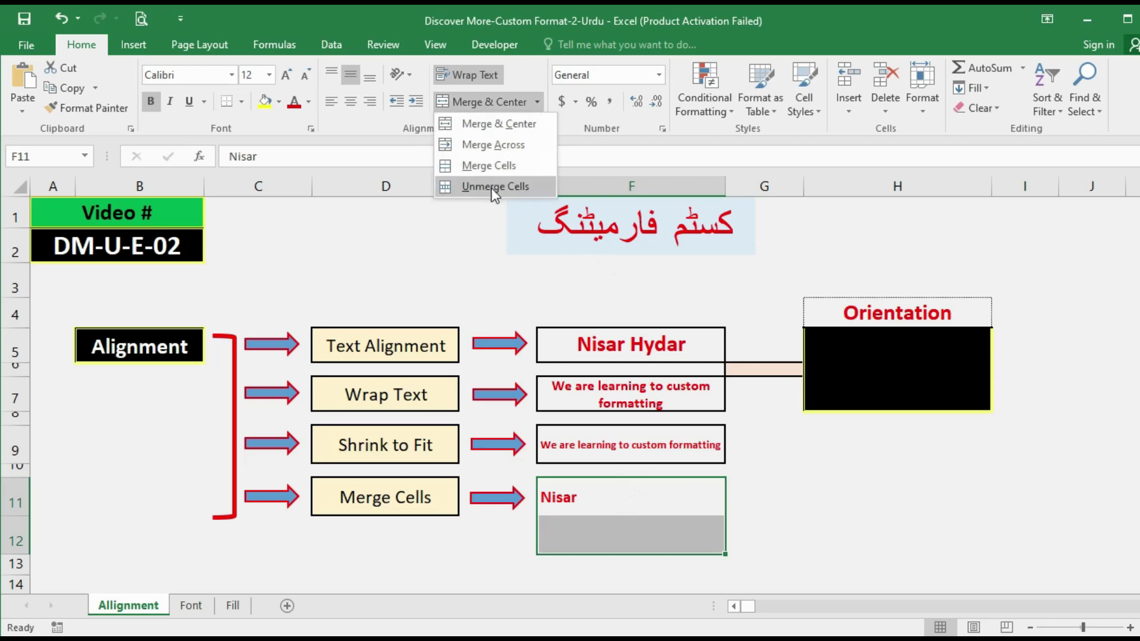
left_click(491, 187)
left_click(538, 102)
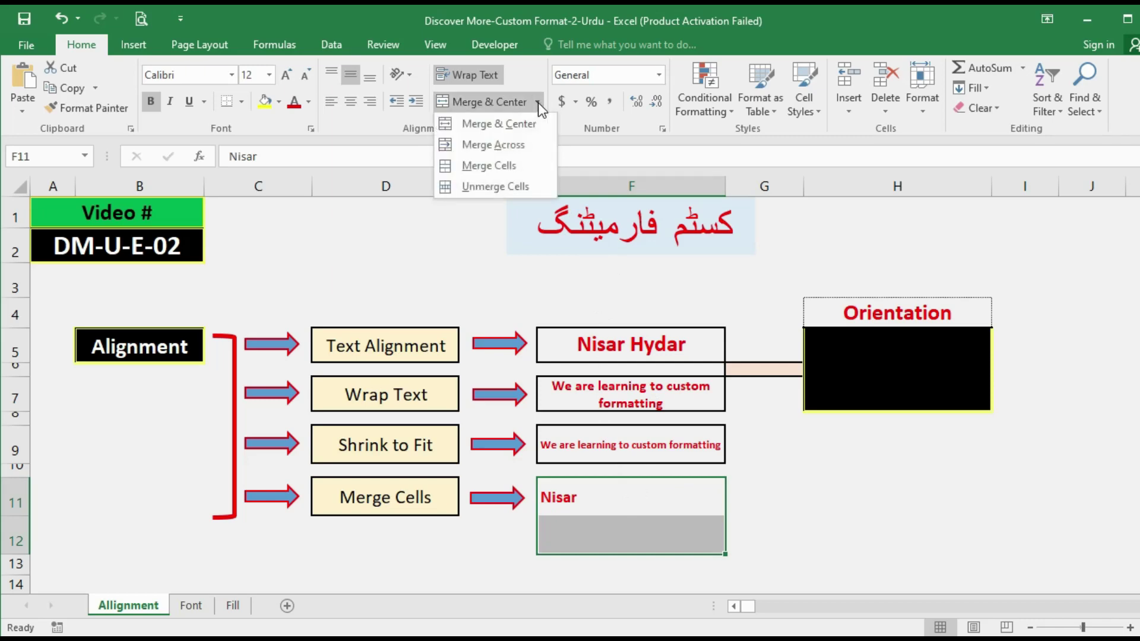
left_click(493, 129)
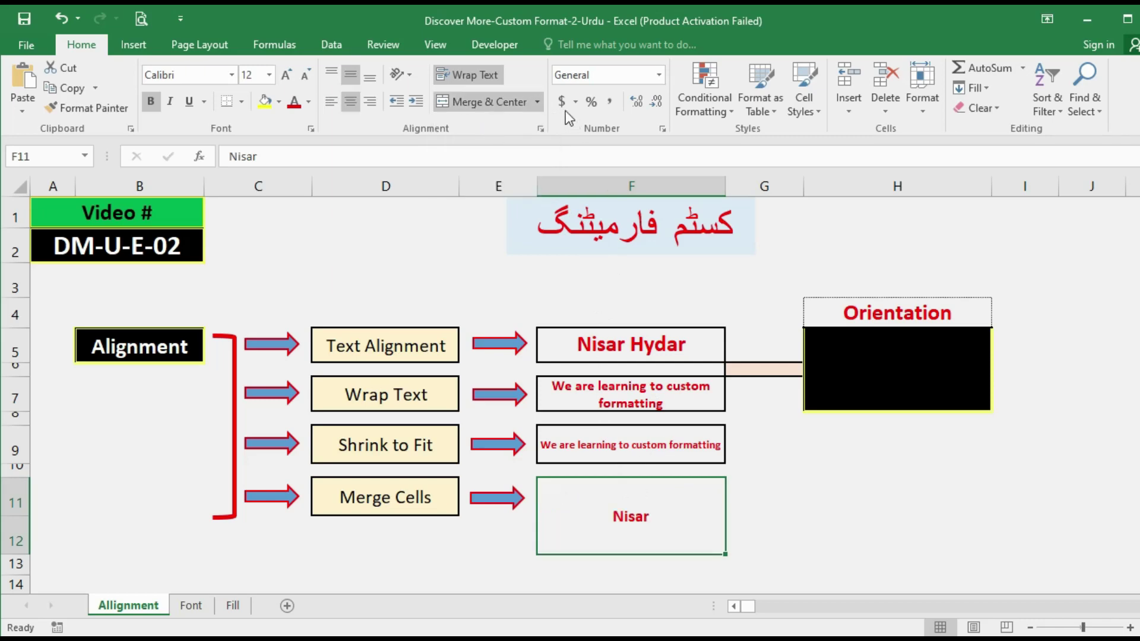
left_click(538, 101)
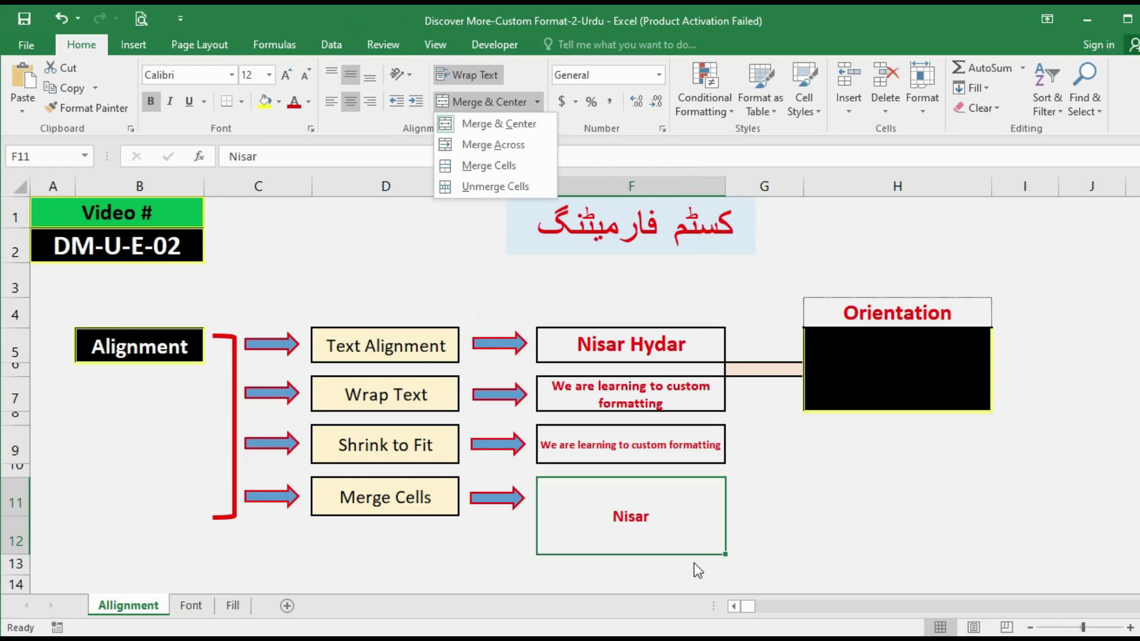
- Merge G11:H11 into one cell, then undo the merge
left_click(776, 504)
left_click(794, 509)
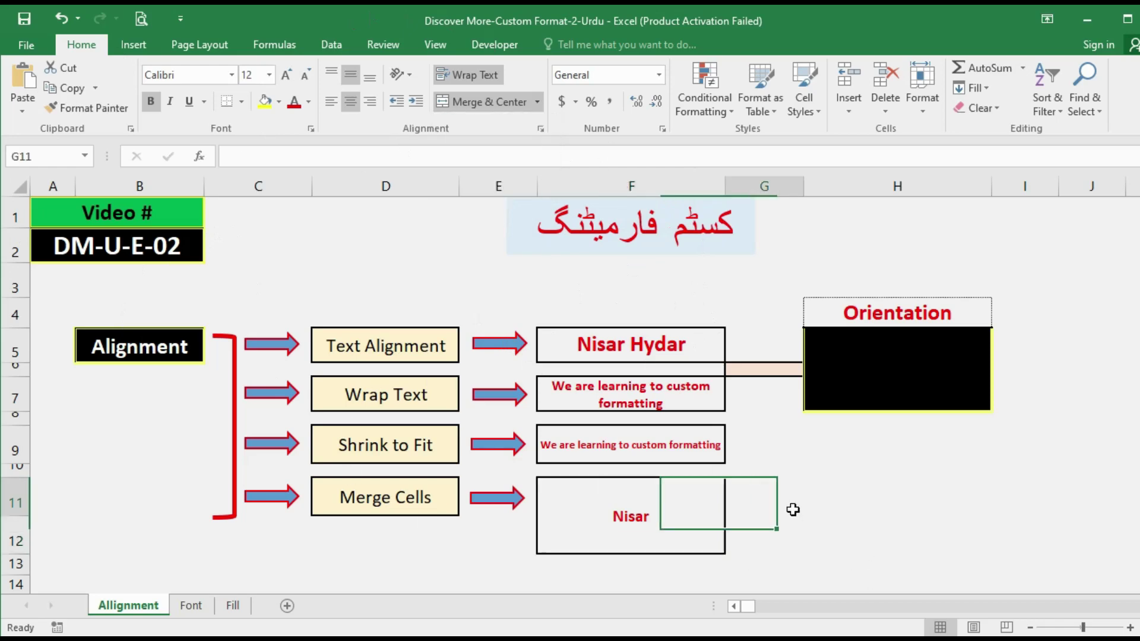
left_click(845, 500)
left_click_drag(775, 498, 828, 502)
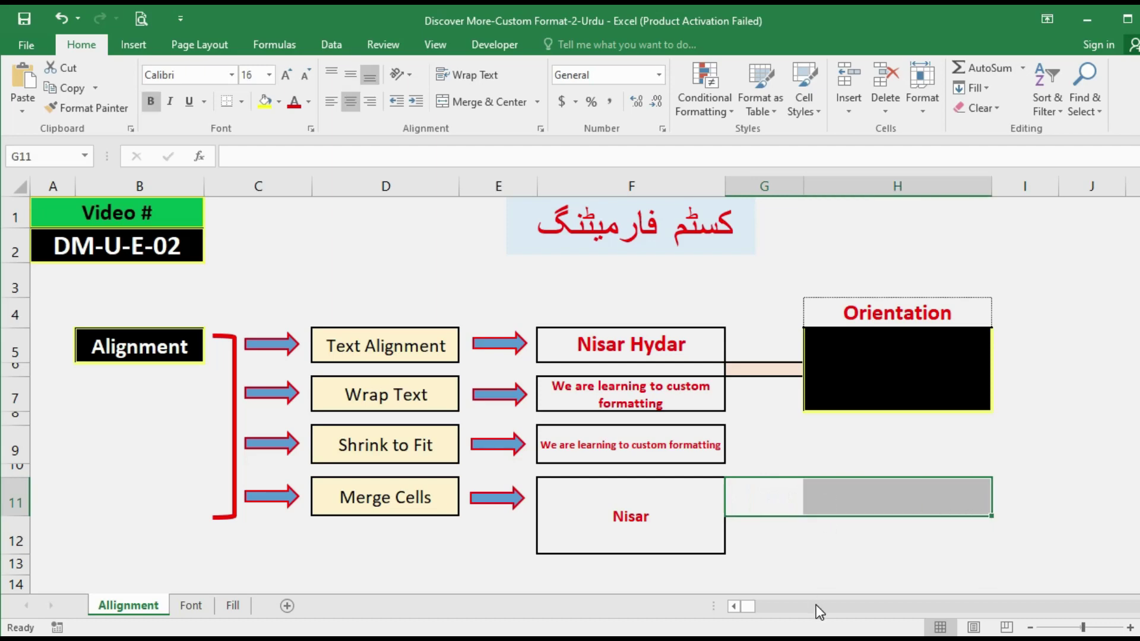
left_click(479, 106)
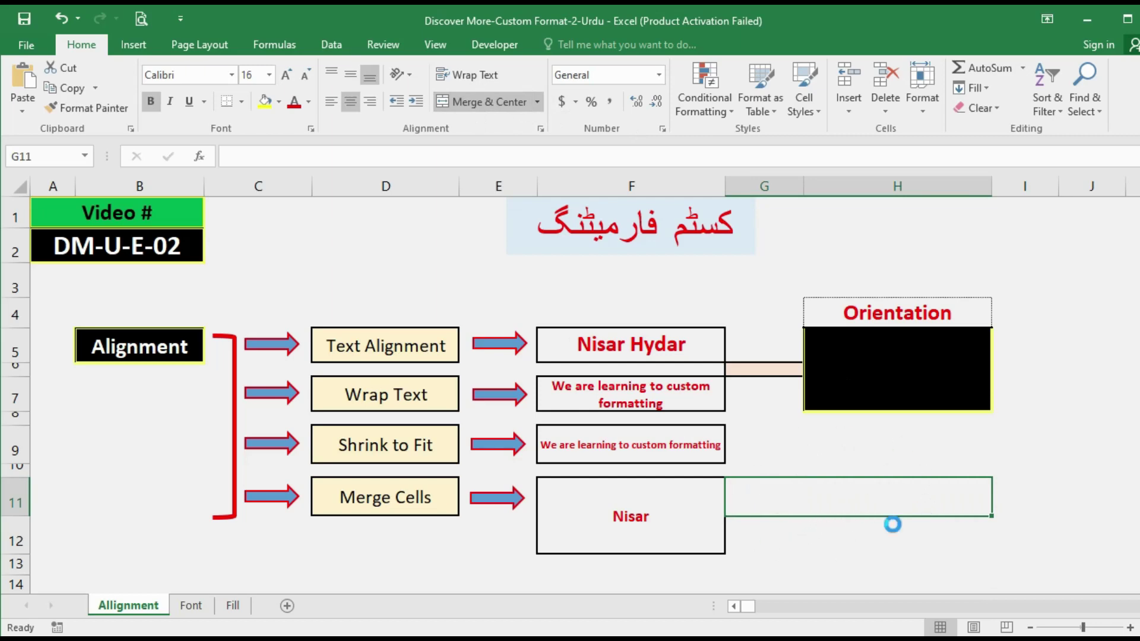
key("ctrl+z")
- Apply Merge Across to G11:H12 and inspect the separately merged rows 11 and 12
mouse_move(787, 496)
left_mouse_down()
mouse_move(879, 524)
mouse_move(878, 563)
left_mouse_up()
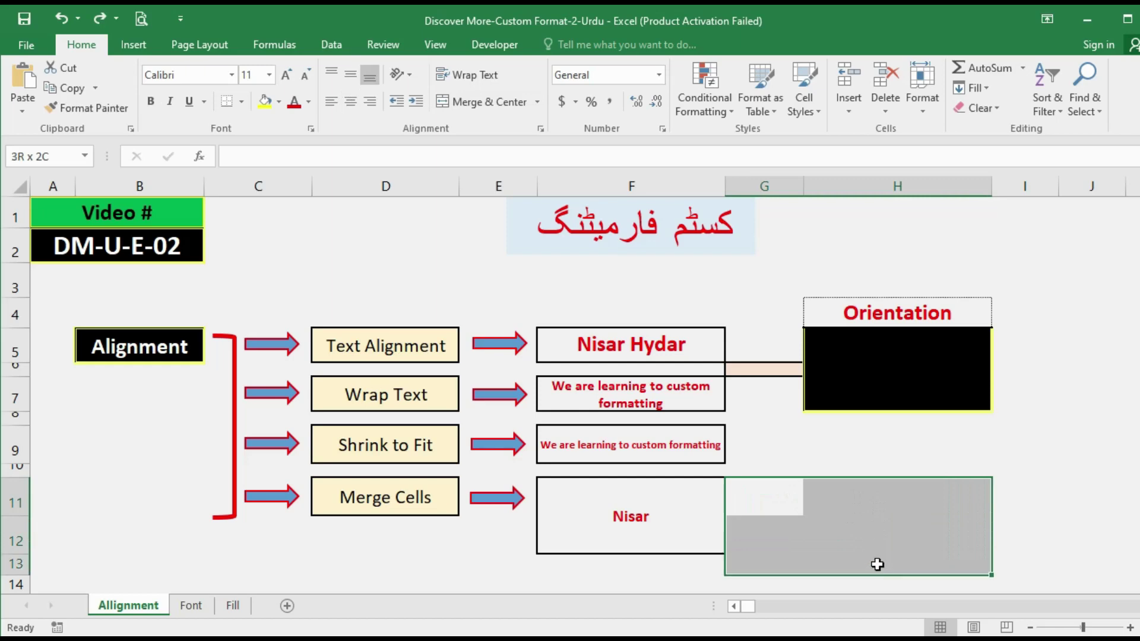
left_click(537, 101)
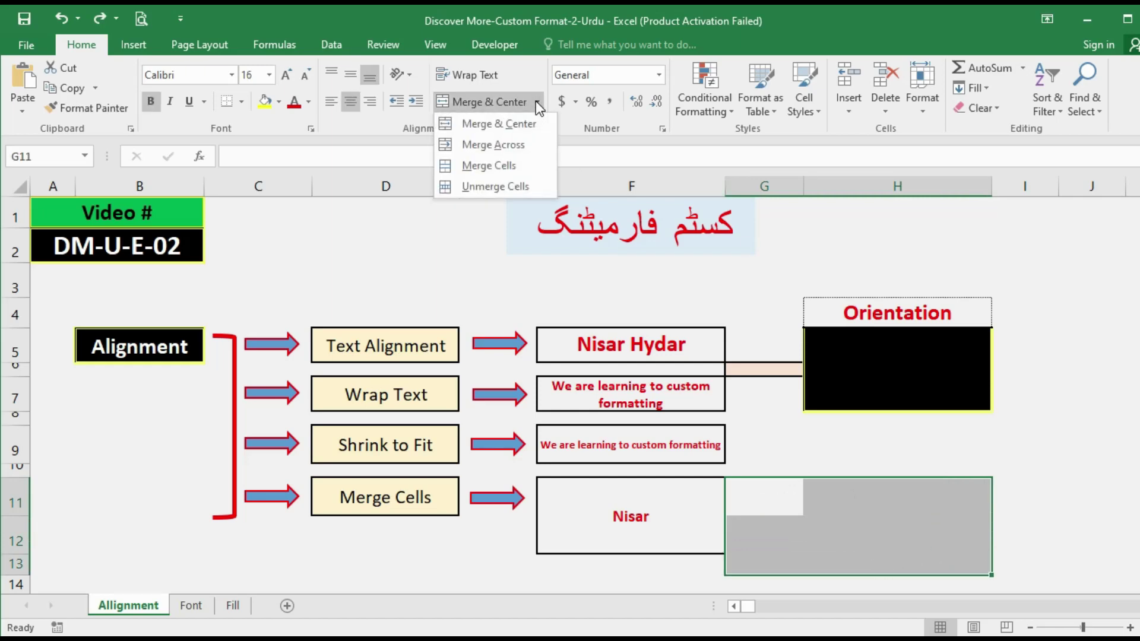
left_click(512, 145)
left_click(817, 497)
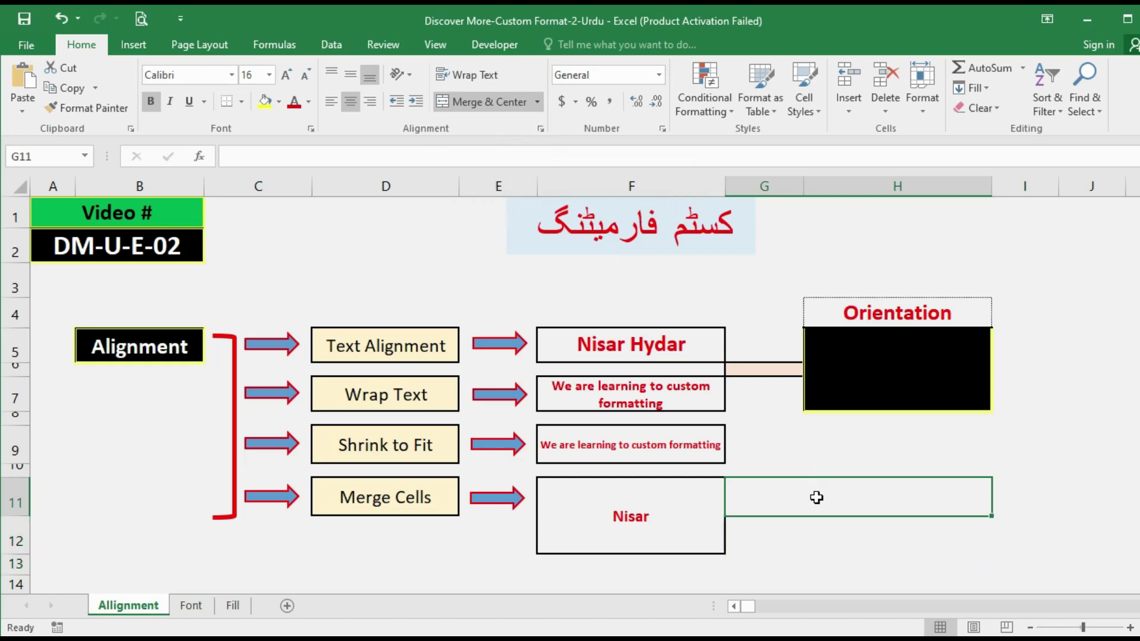
left_click(812, 529)
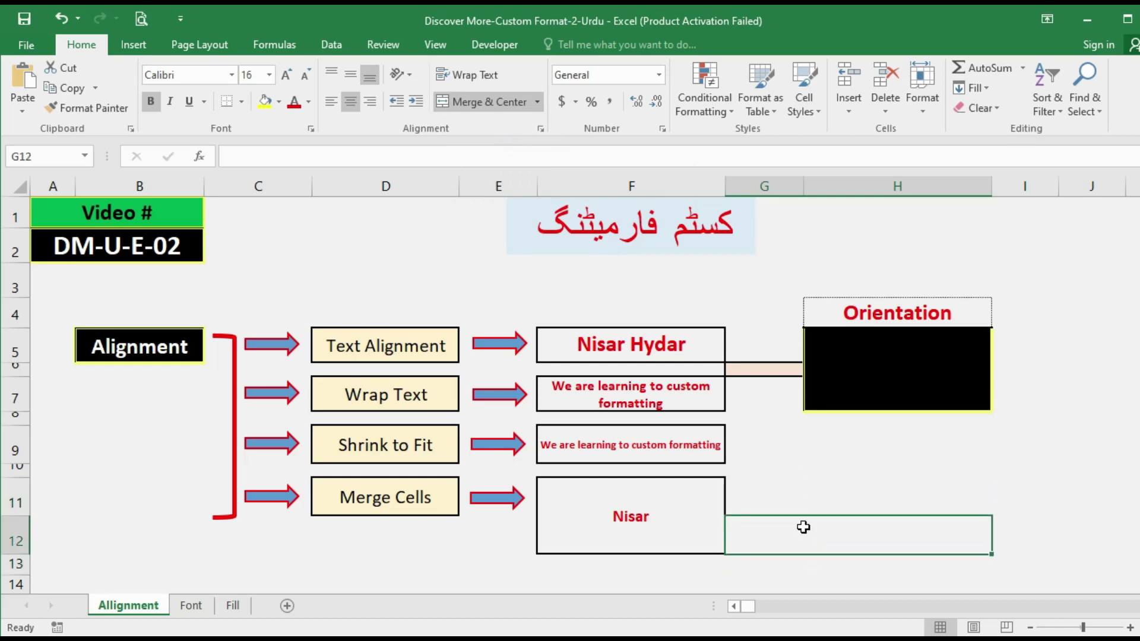
left_click(792, 495)
left_click(792, 534)
left_click(799, 506)
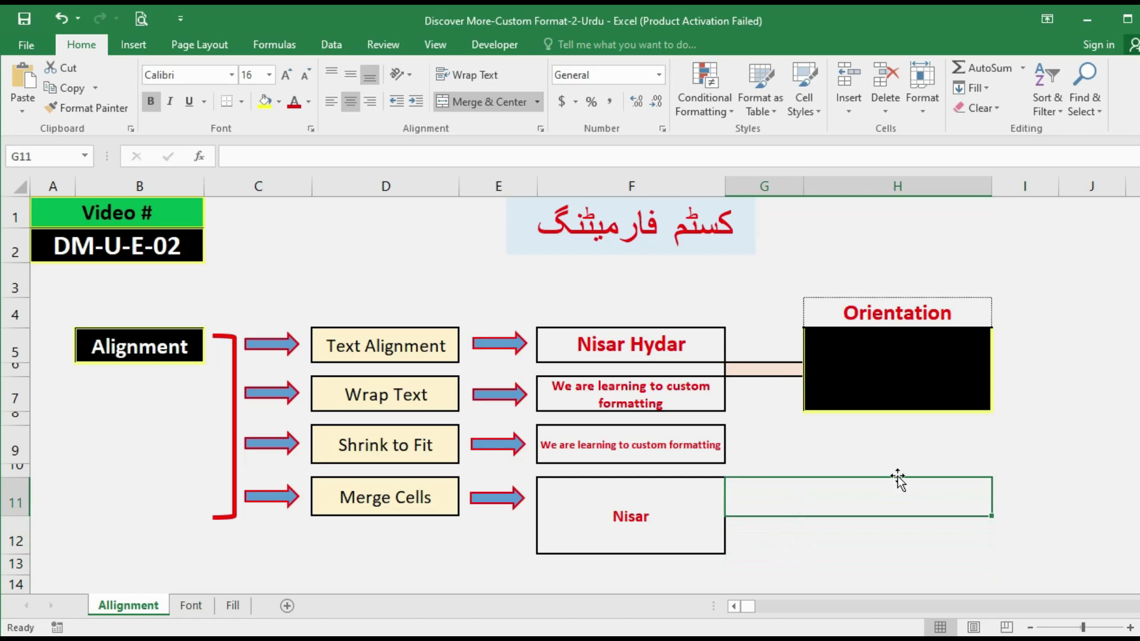
left_click(797, 529)
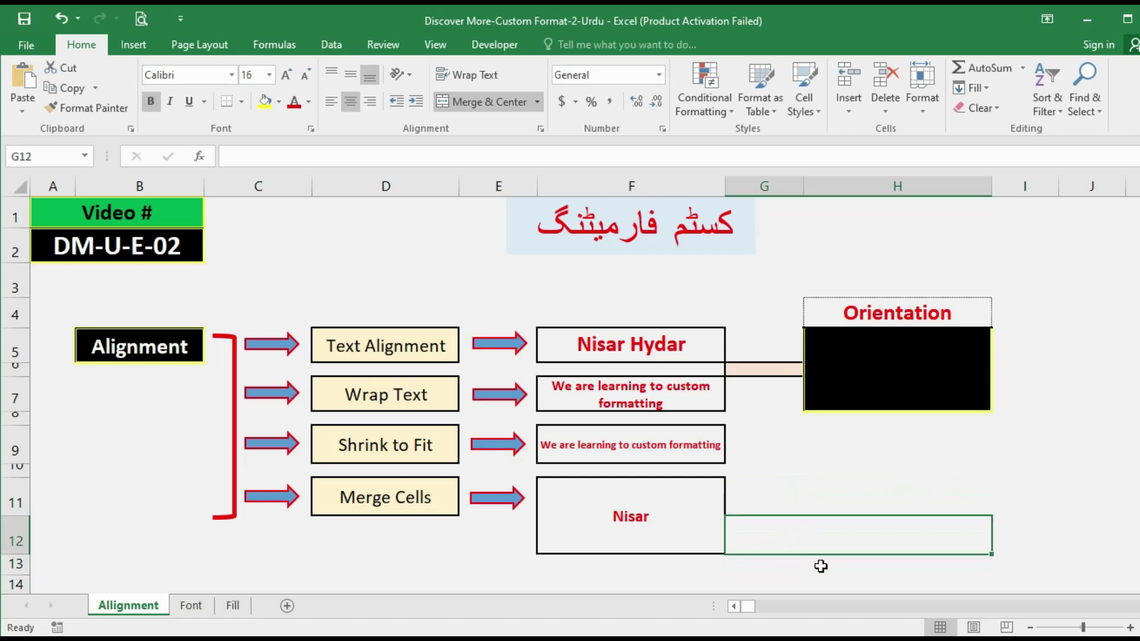
left_click(819, 567)
left_click(808, 538)
left_click(797, 501)
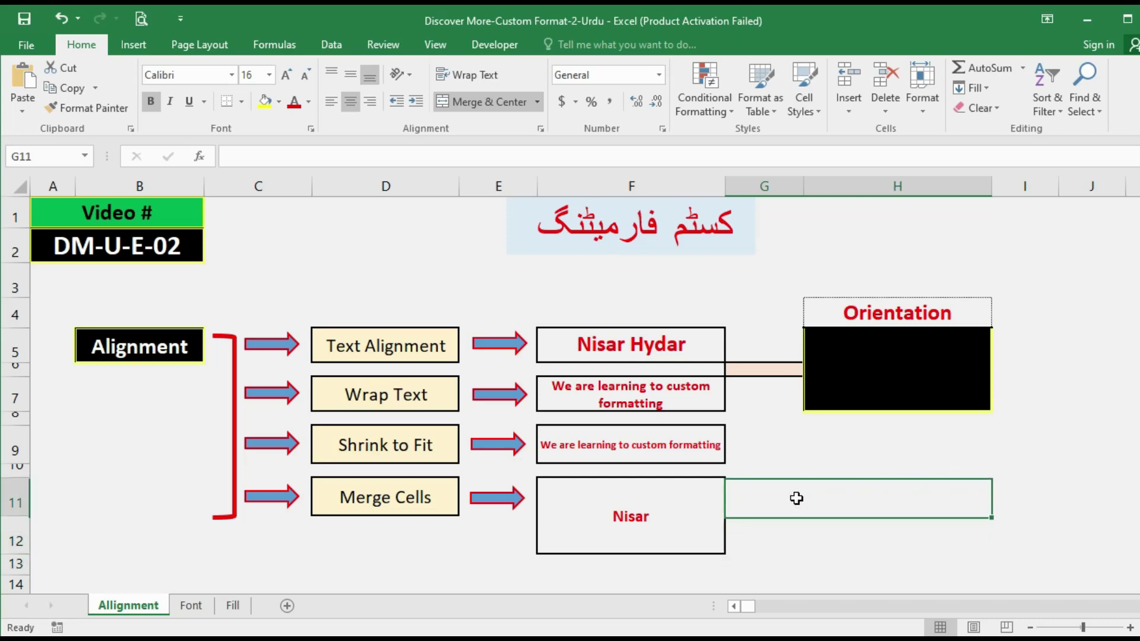
left_click(813, 528)
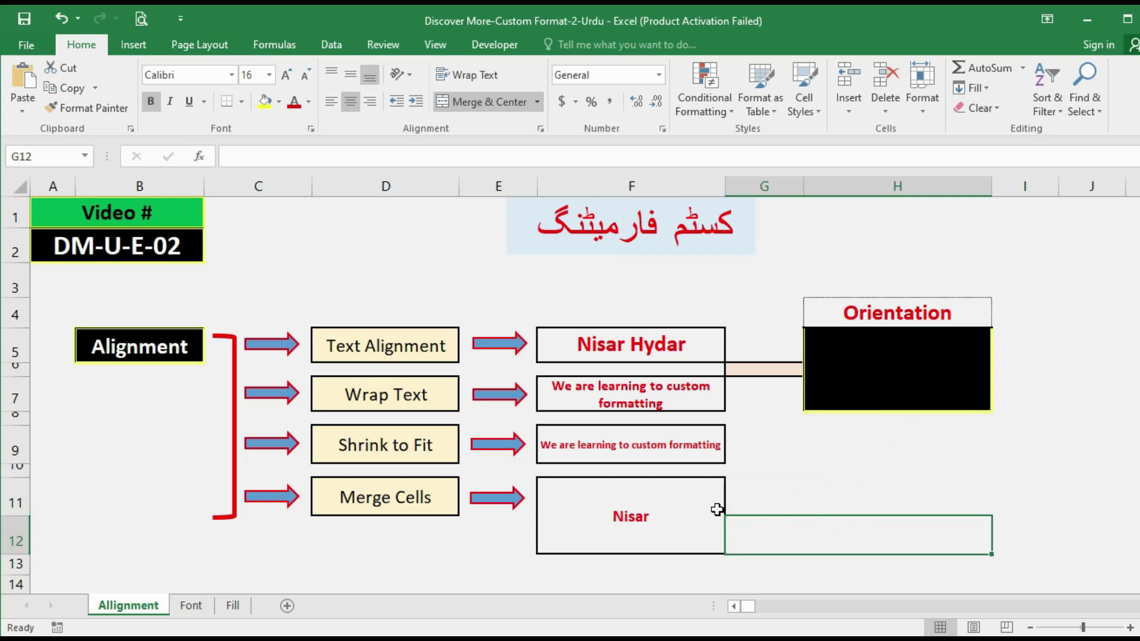
- Undo the Merge Across and open Format Cells for the G11:H12 block
key("ctrl+z")
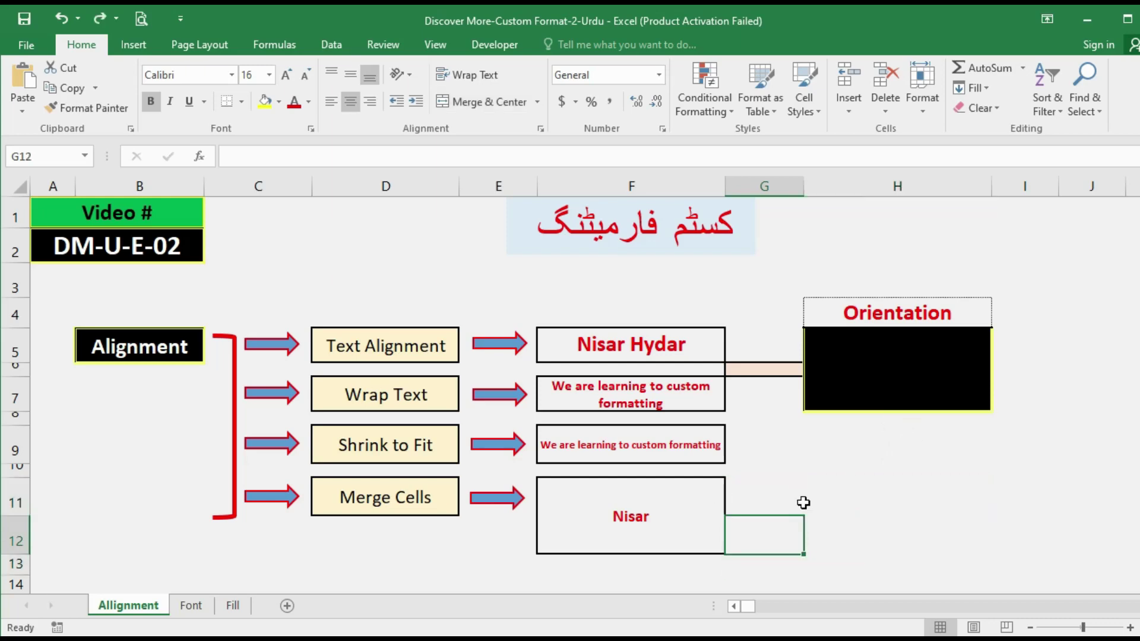
left_click_drag(802, 503, 811, 540)
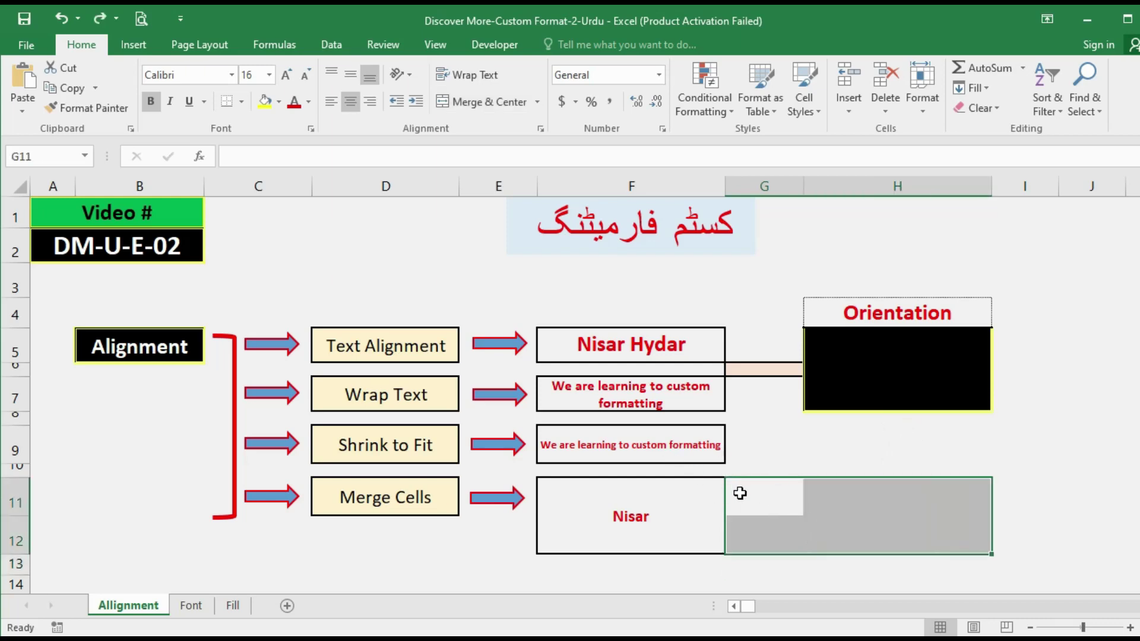
key("ctrl+1")
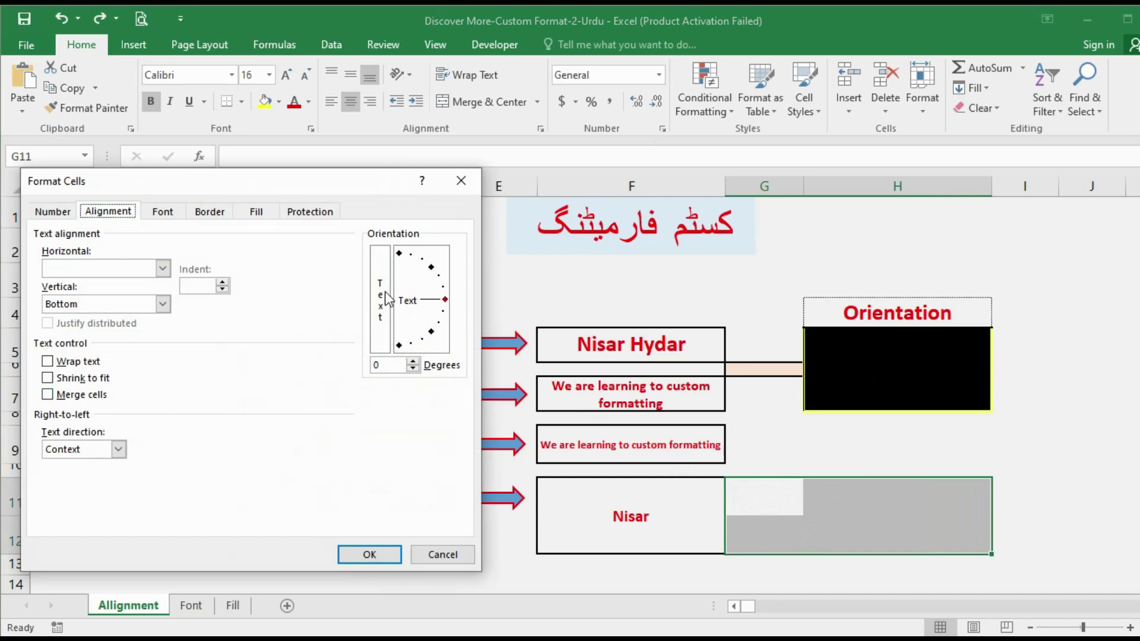
- Cancel Format Cells, enter the sample name in black merged H5, and open its formatting
left_click(437, 554)
left_click(824, 386)
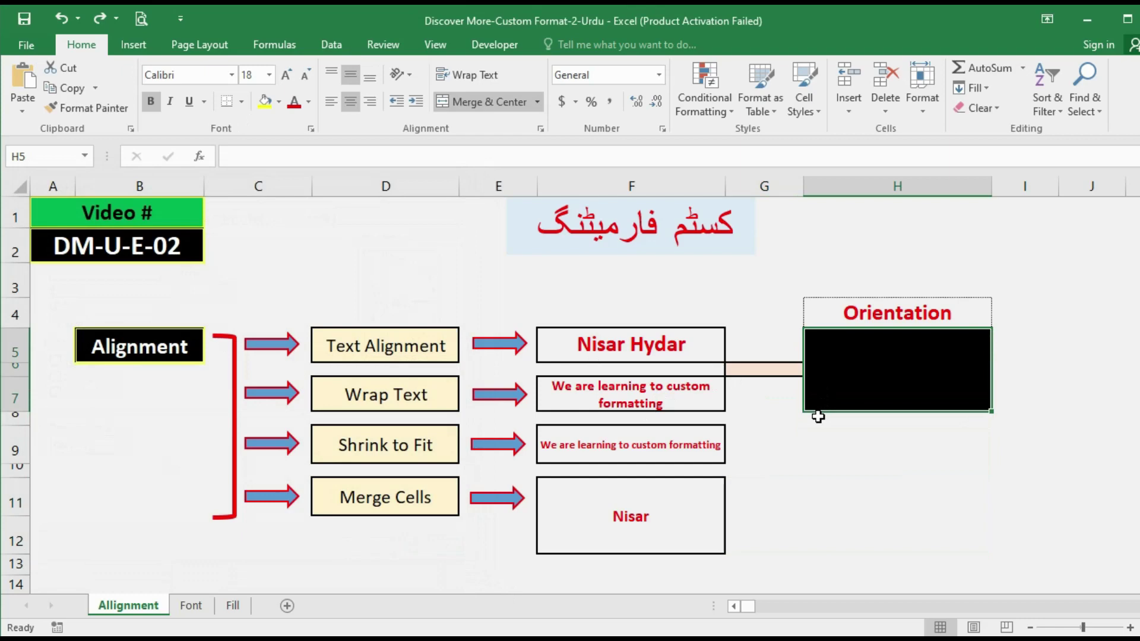
type("Nisar Hy")
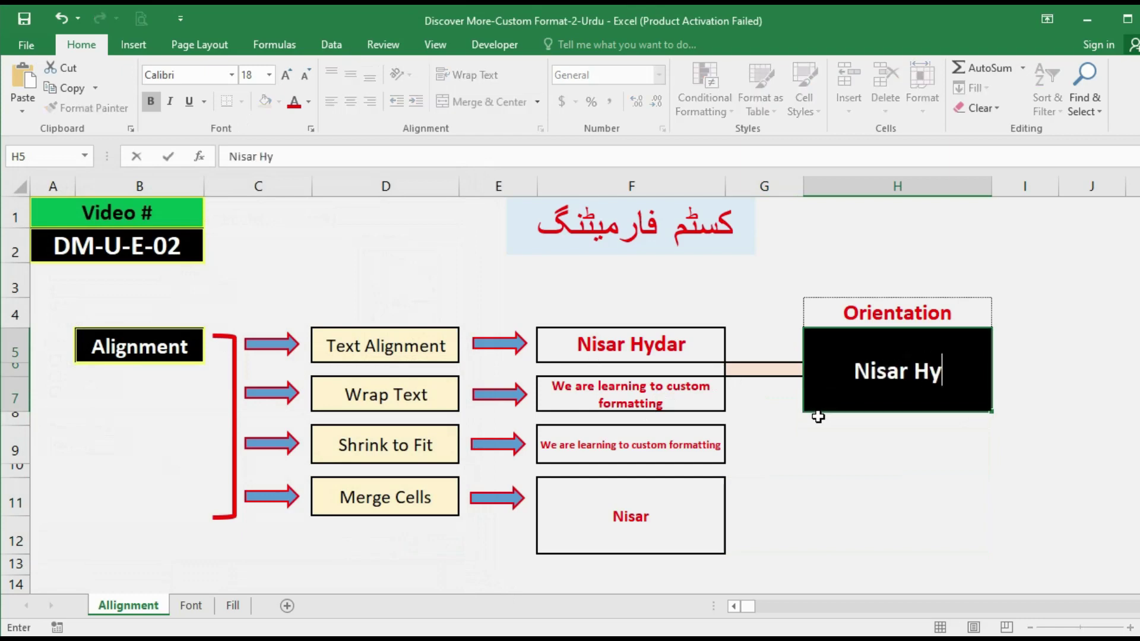
type("dar")
key("ctrl+Return")
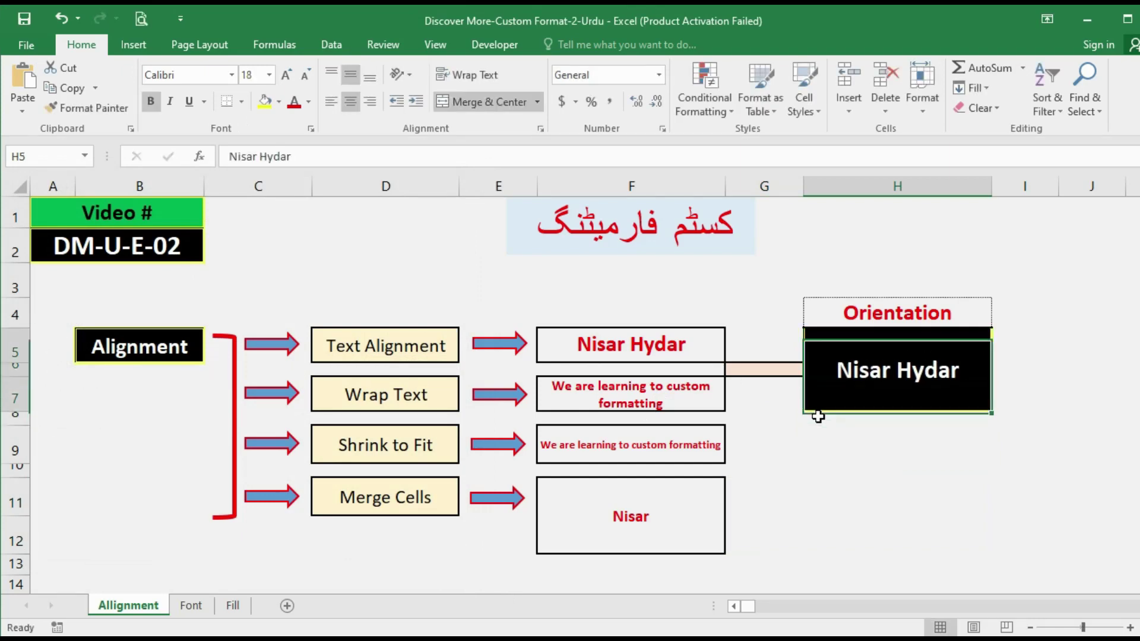
key("ctrl+1")
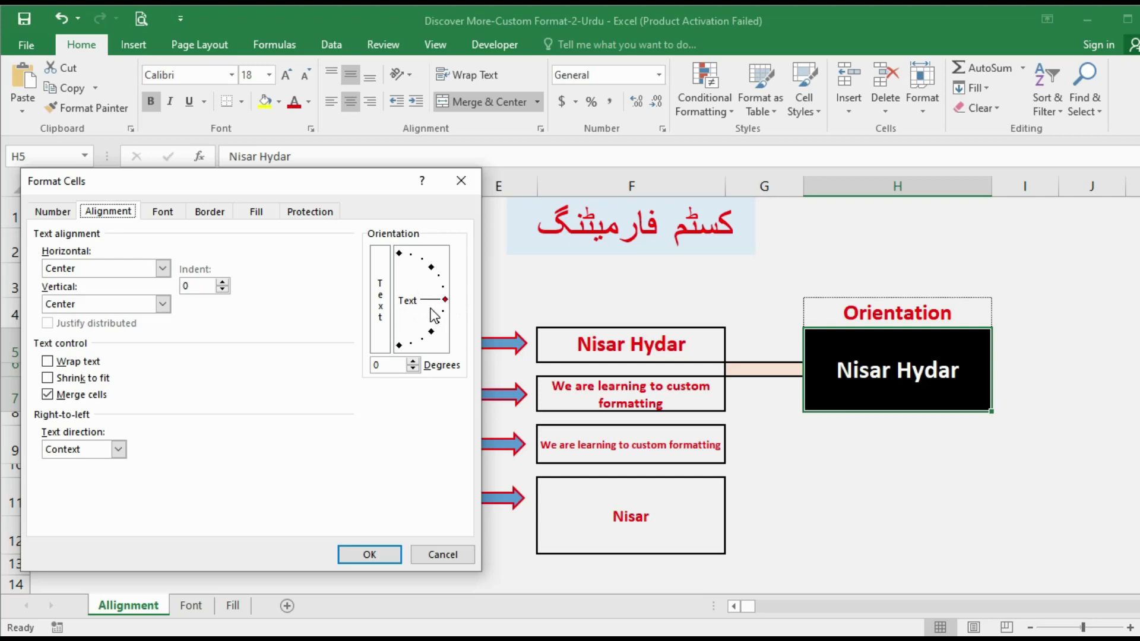
- Experiment with H5 text rotation angles, applying a vertical 90-degree orientation
left_click(414, 362)
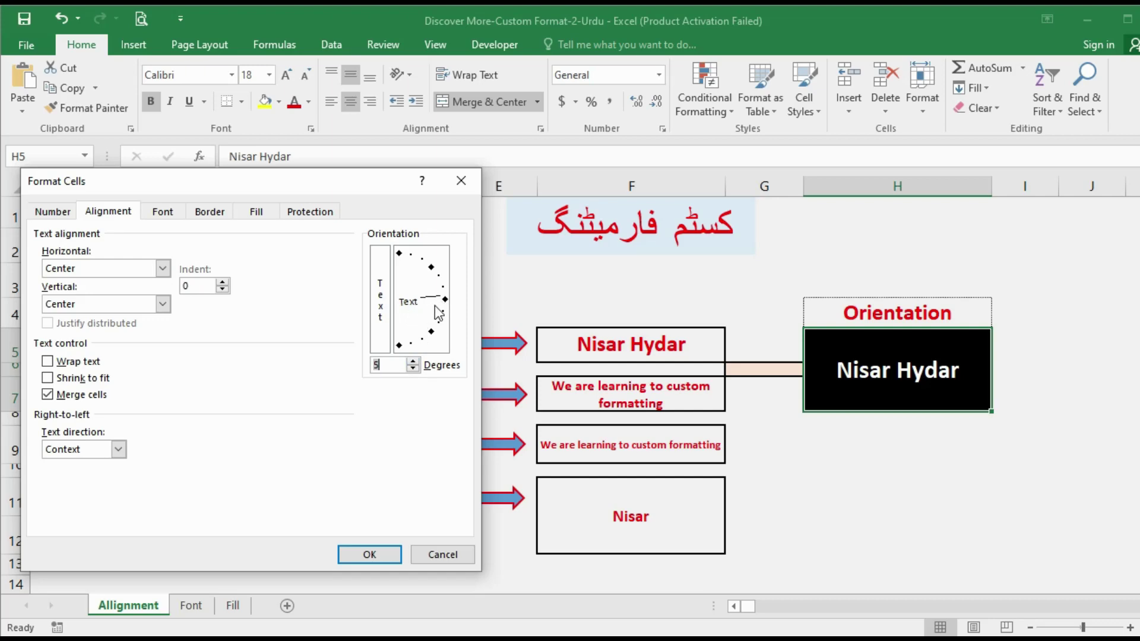
left_click(414, 362)
left_click(414, 362)
left_click(414, 362)
left_click(414, 363)
left_click(414, 362)
left_click_drag(440, 295, 440, 272)
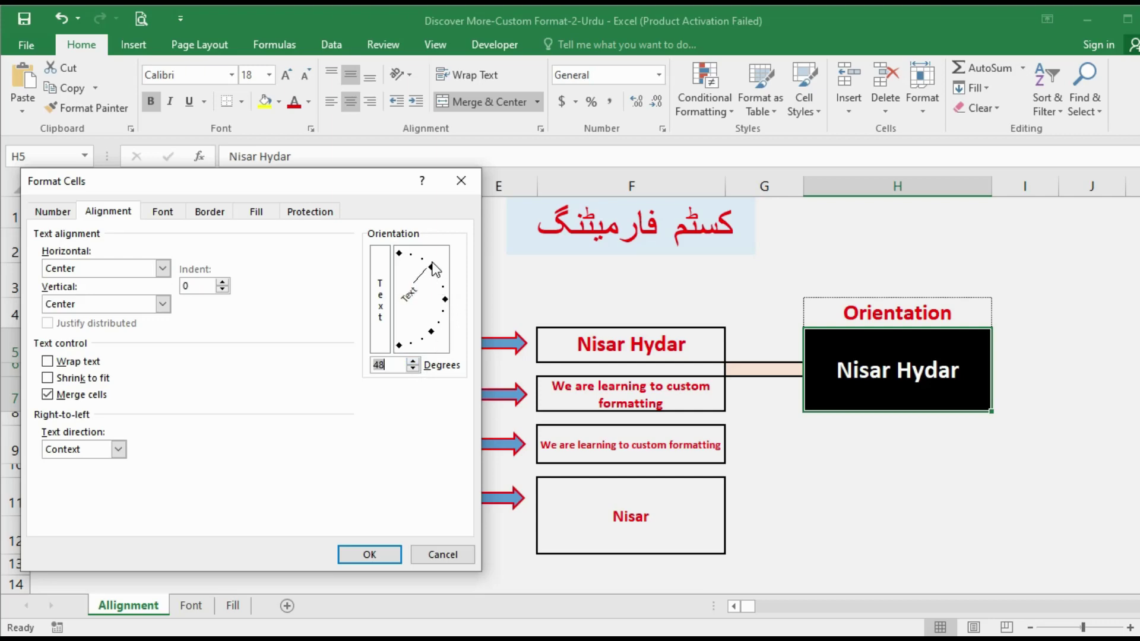
left_click_drag(439, 272, 438, 268)
left_click(395, 245)
left_click(373, 556)
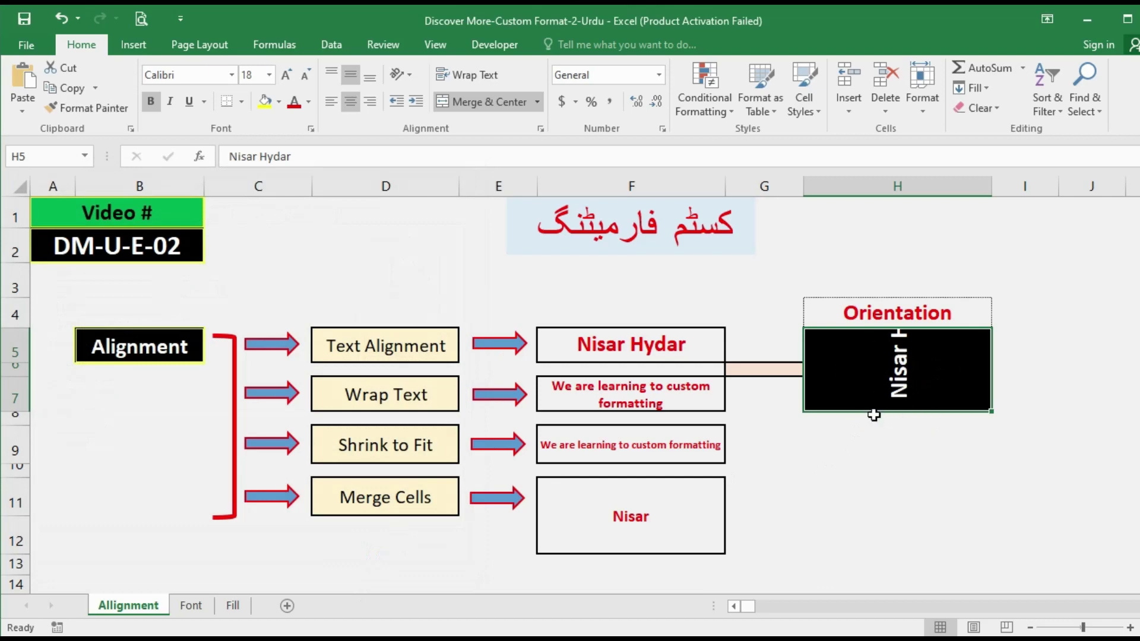
- Change the H5 text orientation to a 45-degree diagonal
key("ctrl+1")
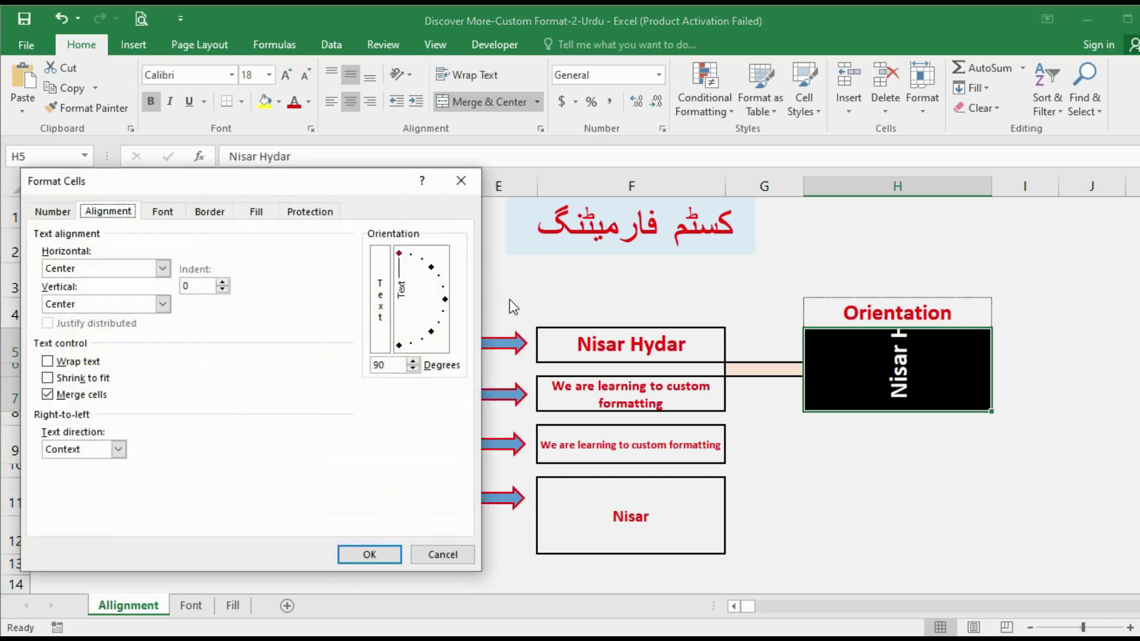
mouse_move(400, 256)
left_mouse_down()
mouse_move(437, 268)
mouse_move(443, 256)
left_mouse_up()
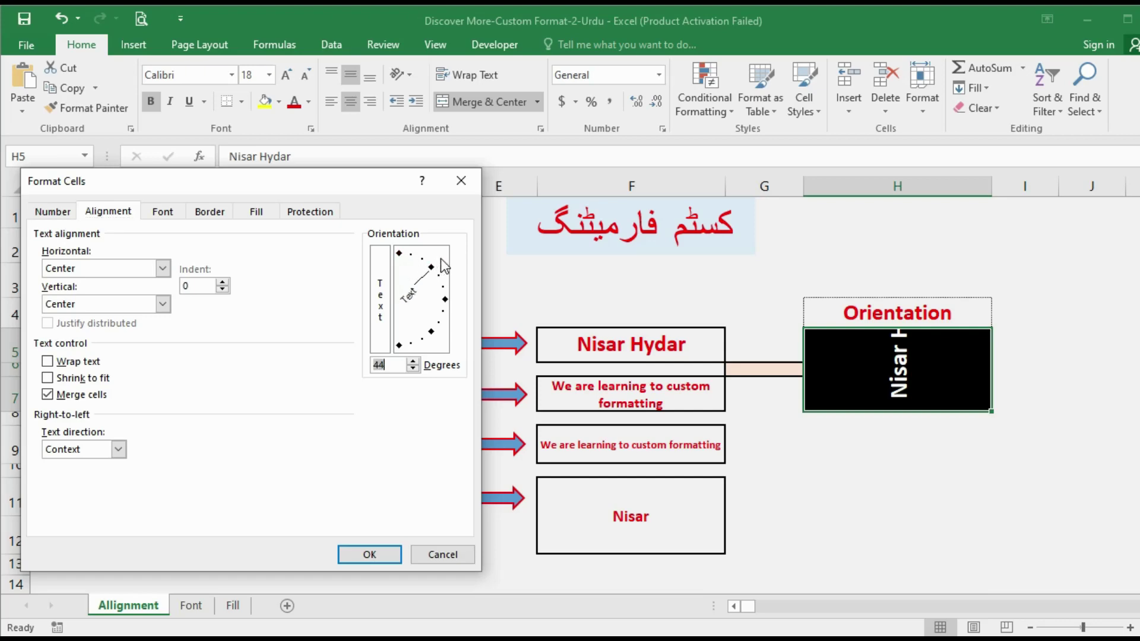
left_click(369, 555)
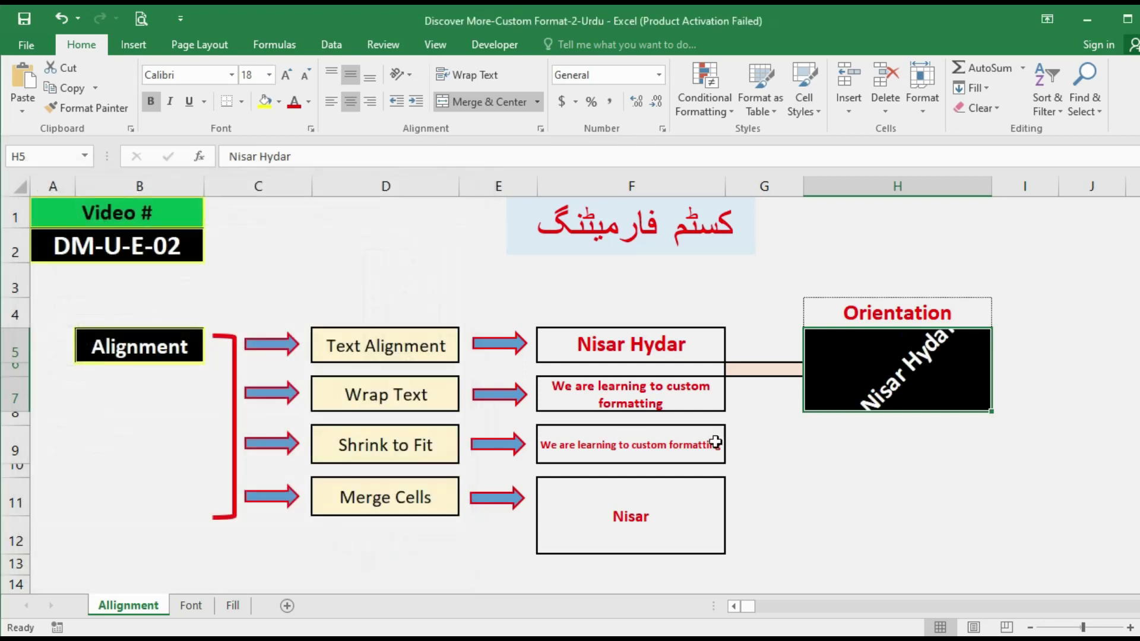
- Shorten the H5 text to the first name only
left_click(405, 165)
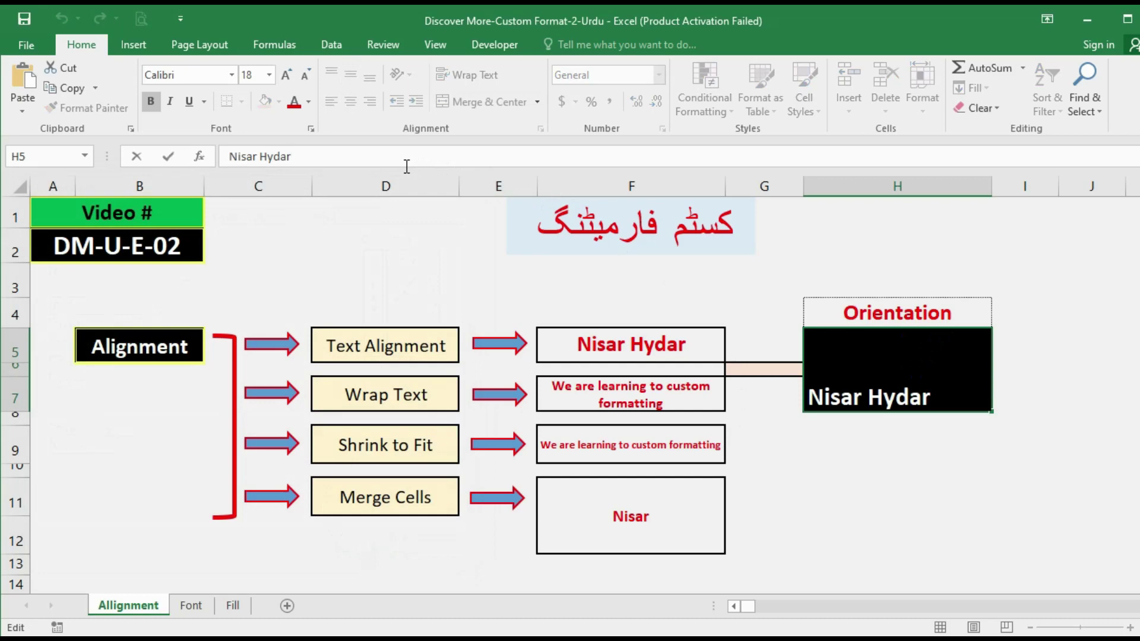
key("BackSpace")
key("BackSpace")
key("BackSpace")
key("BackSpace")
key("BackSpace")
key("BackSpace")
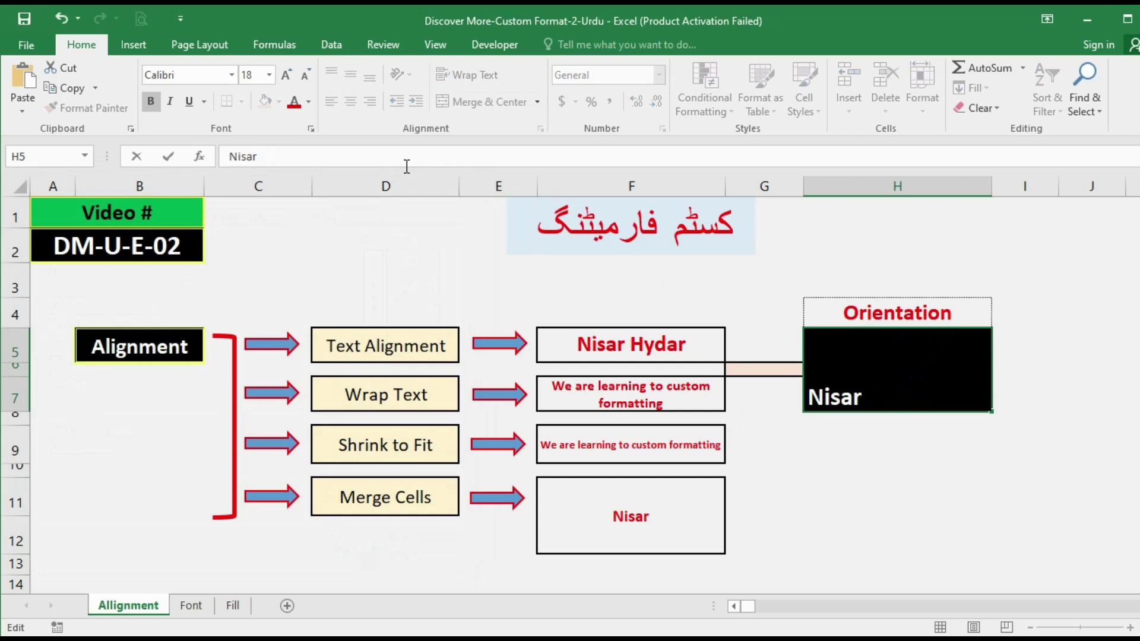
key("Return")
left_click(895, 391)
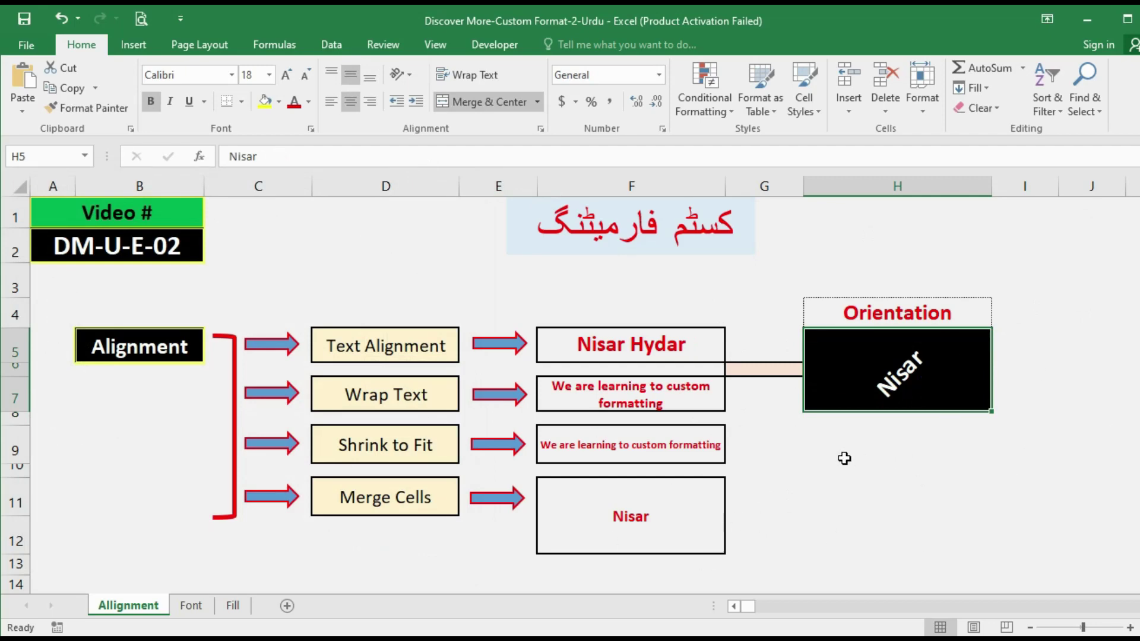
left_click(540, 128)
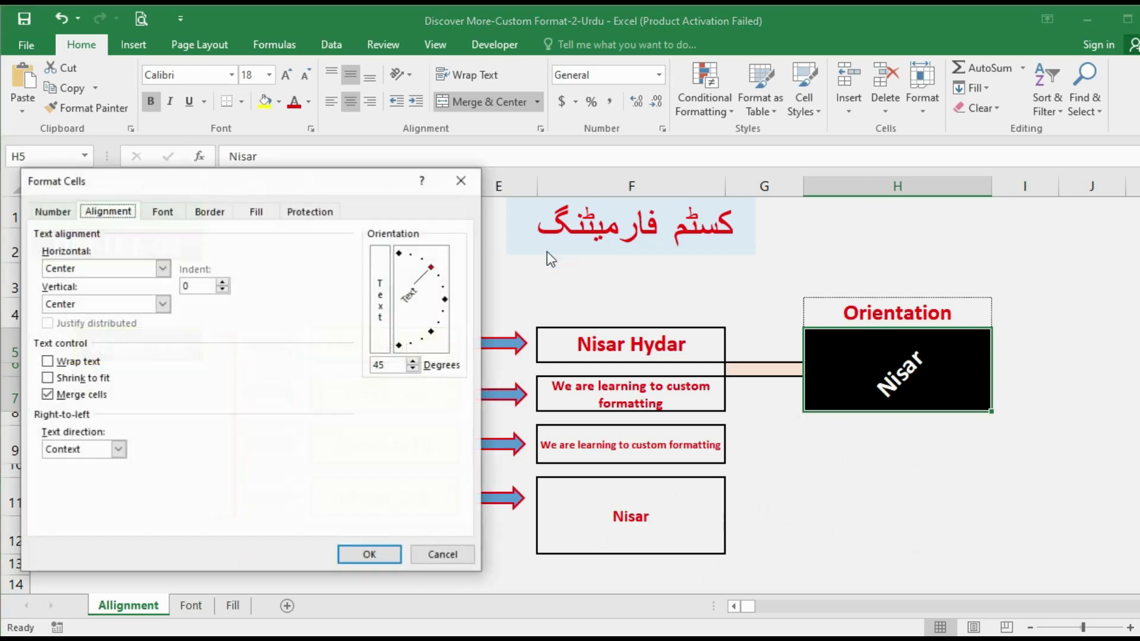
- Set the H5 text orientation to -44 degrees, slanting downward
left_click(448, 294)
left_click(446, 300)
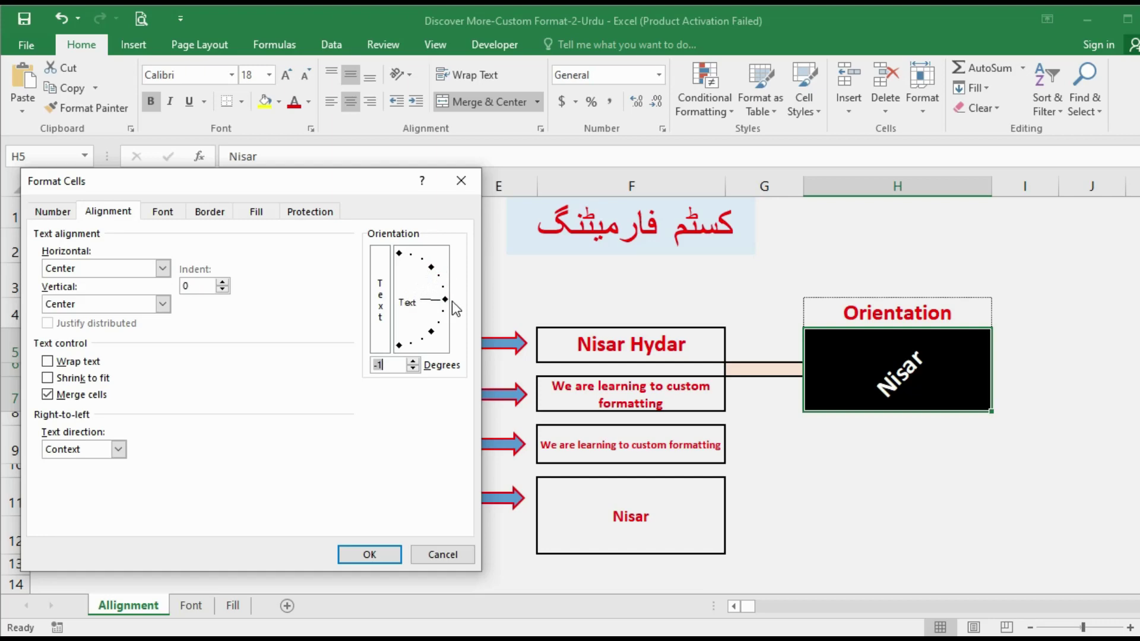
left_click_drag(438, 305, 441, 344)
left_click(365, 555)
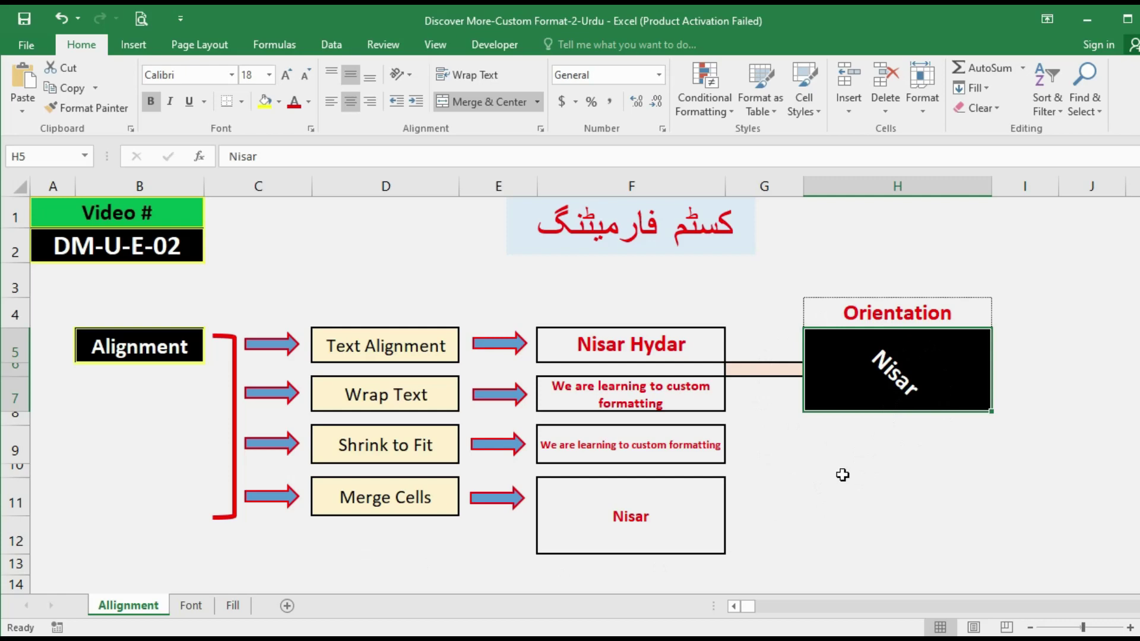
- Open and cancel Format Cells, then switch to the Font sheet
key("ctrl+1")
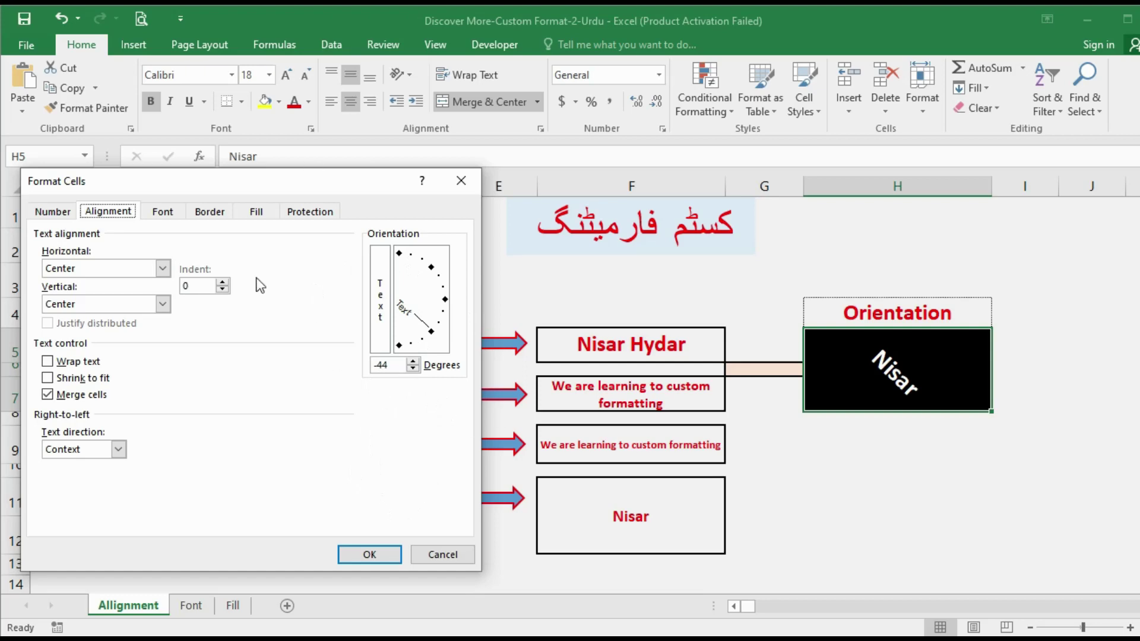
left_click(382, 556)
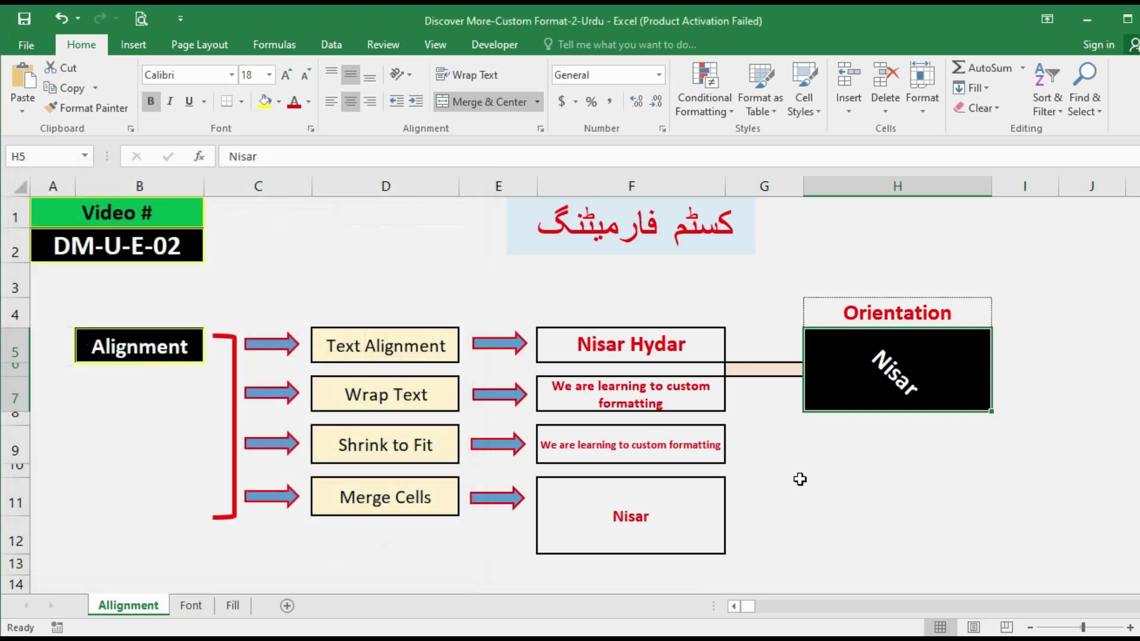
key("ctrl+Page_Down")
- Open Format Cells to view the Font tab, then cancel without changes
key("ctrl+1")
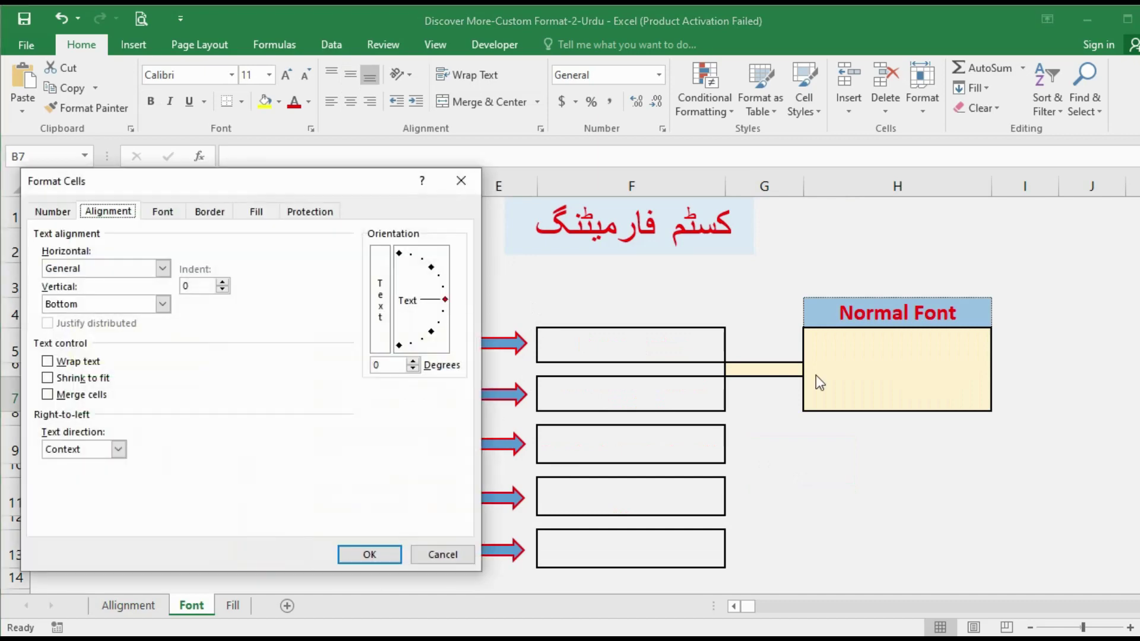
left_click(162, 212)
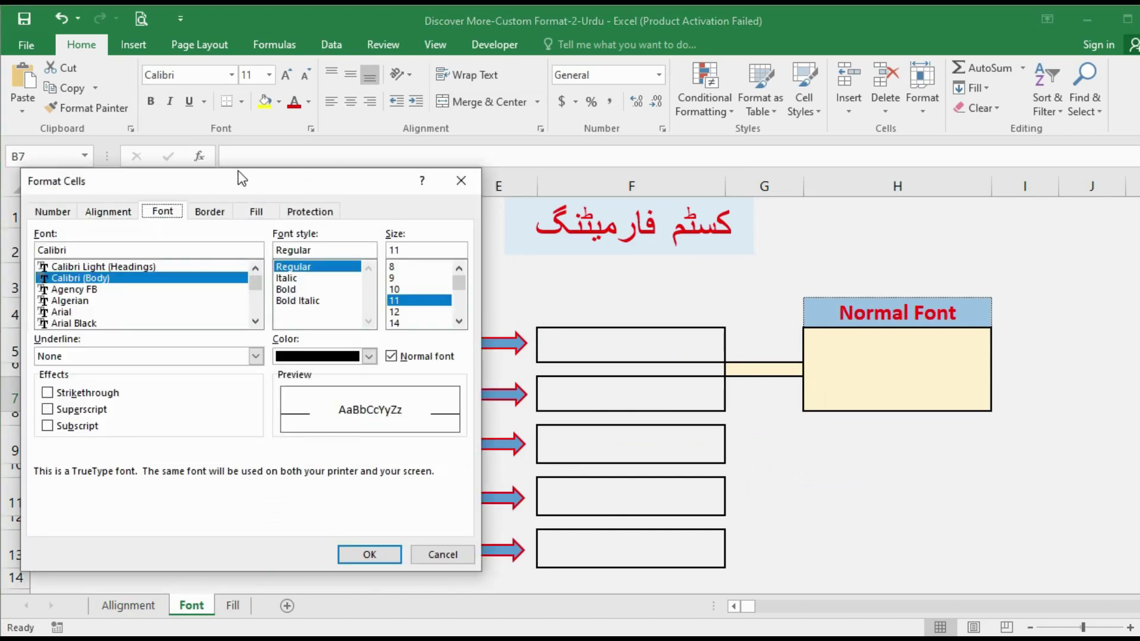
left_click_drag(238, 173, 256, 151)
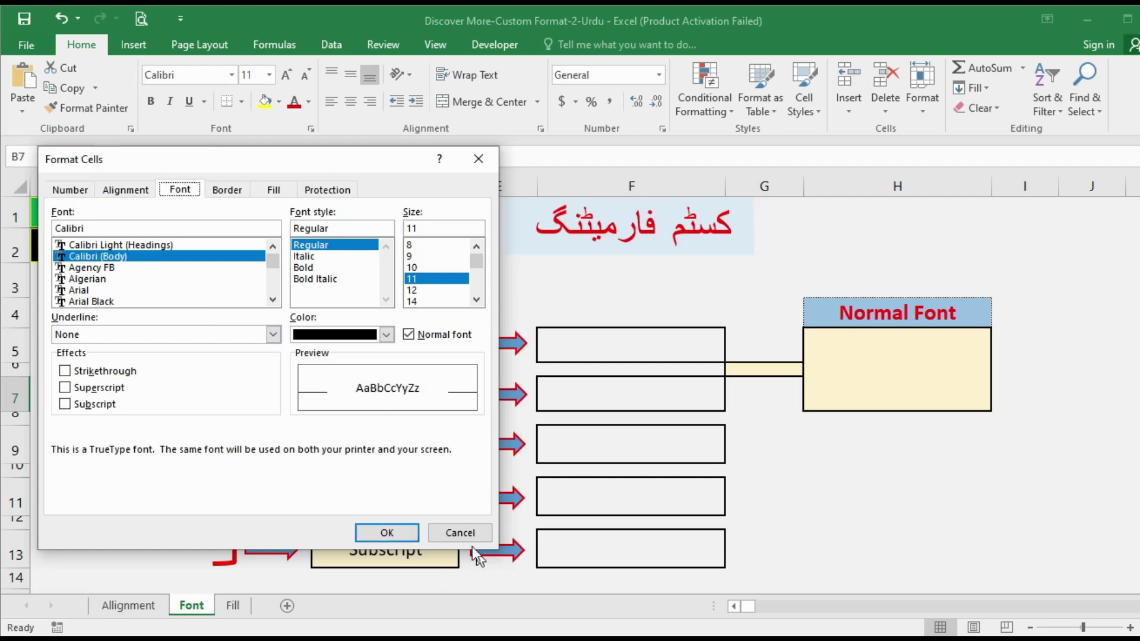
left_click(461, 533)
- Enter the sample name in F5 and reduce its font size from 16 to 14
left_click(586, 351)
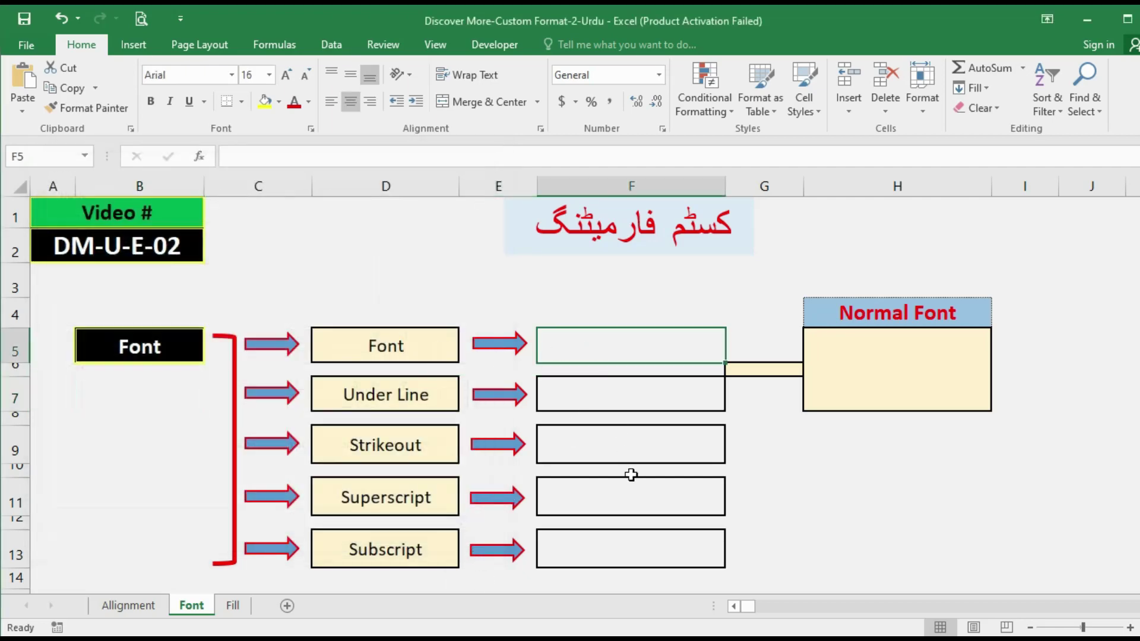
type("Nisar")
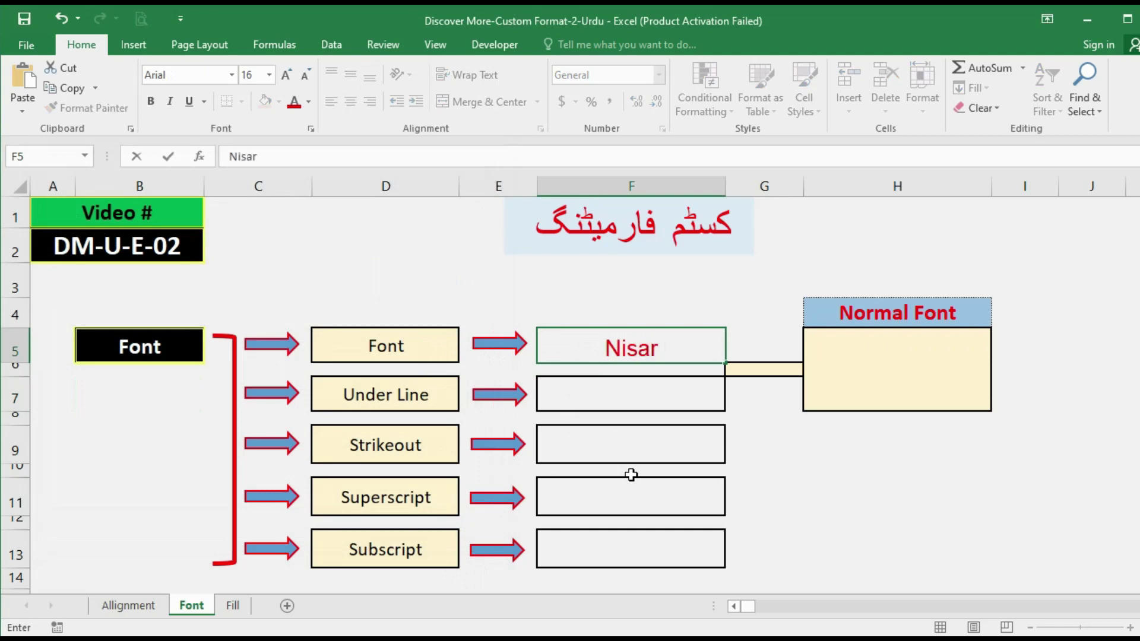
type(" Hydar")
key("Return")
key("Up")
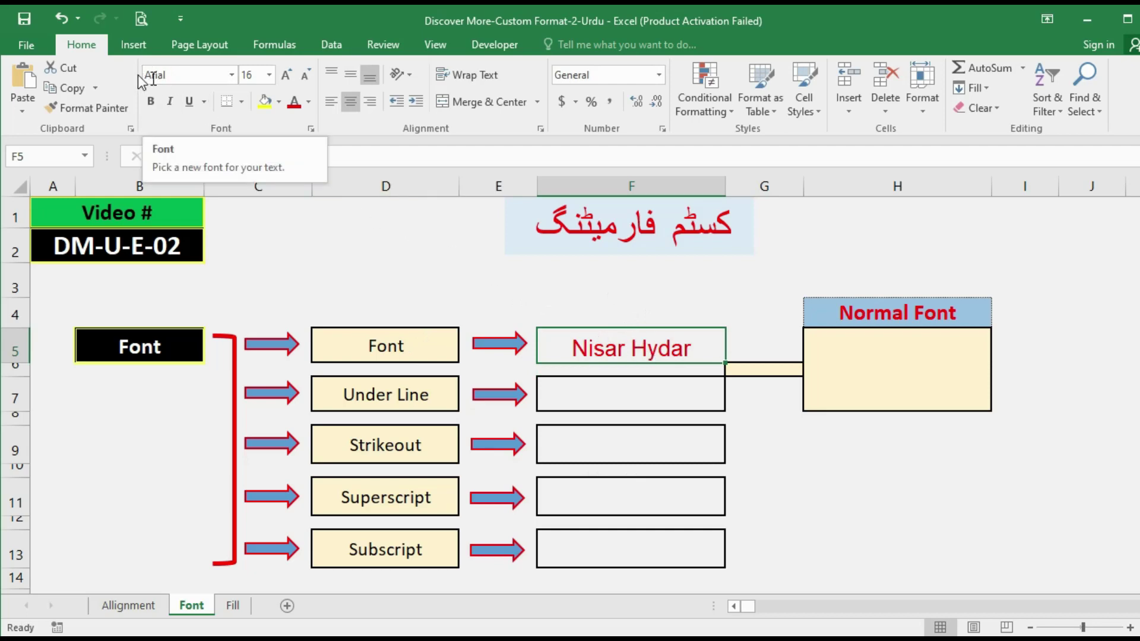
left_click(306, 76)
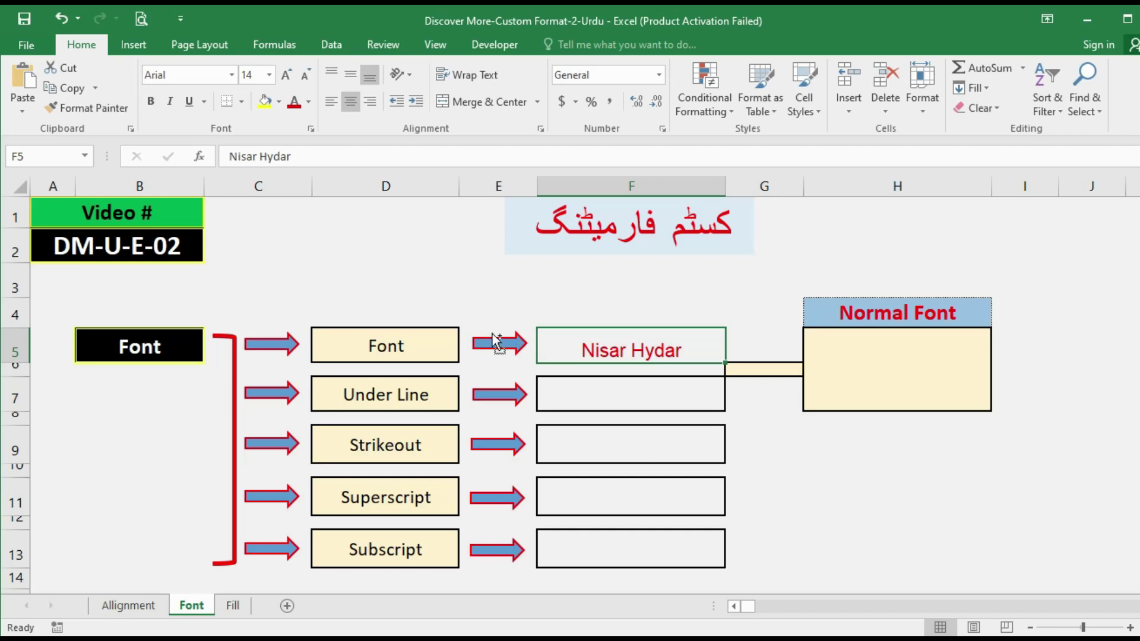
- Open Format Cells for F5 and scroll the Font list down to the Barlow fonts
key("ctrl+1")
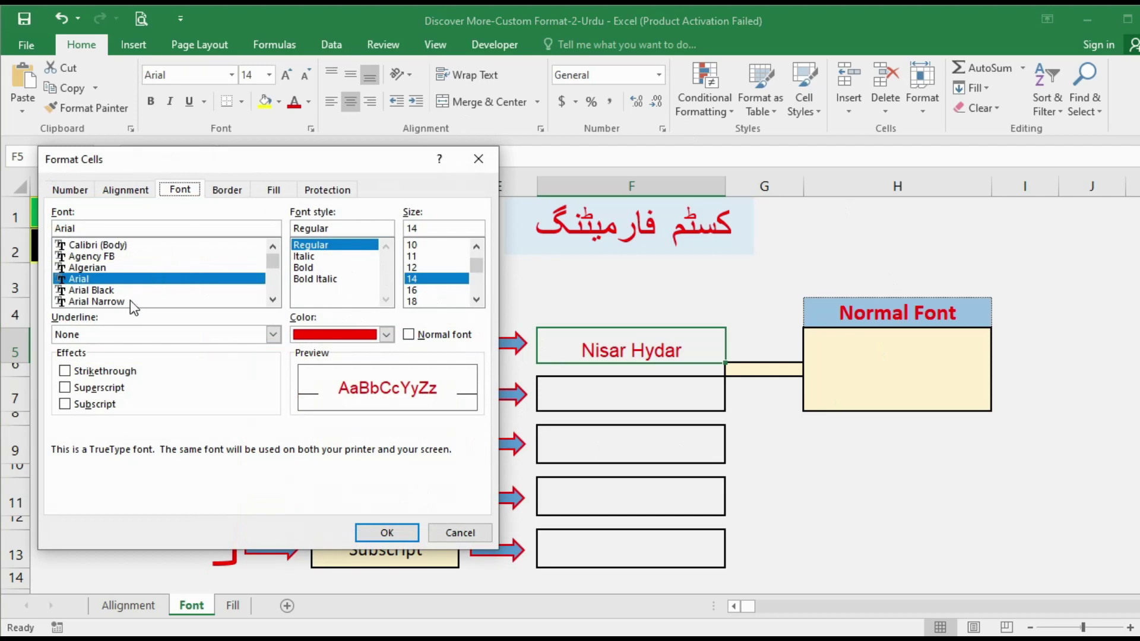
left_click(275, 299)
left_click(275, 299)
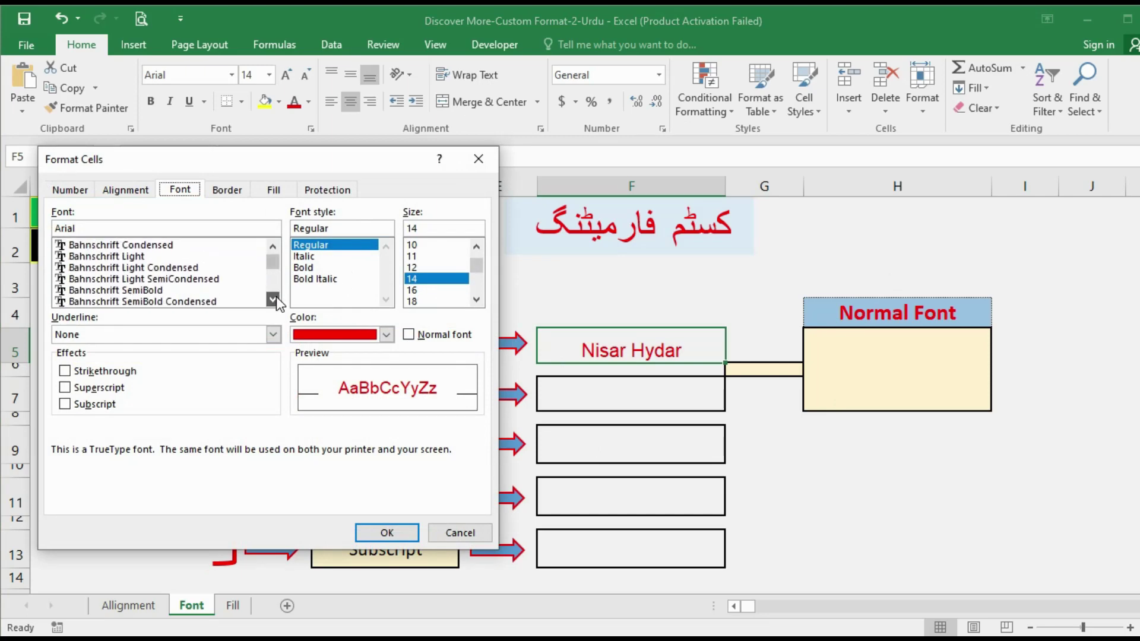
left_click(275, 299)
left_click(275, 298)
left_click(274, 300)
left_click(273, 300)
left_click(274, 300)
left_click(273, 300)
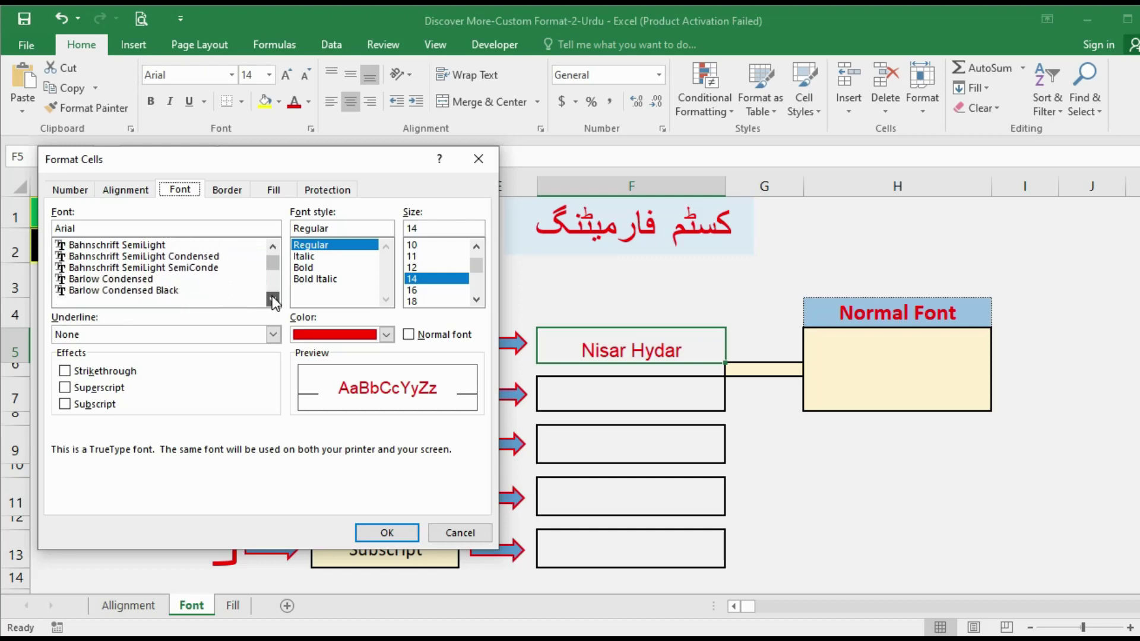
left_click(273, 300)
left_click(273, 300)
left_click(273, 300)
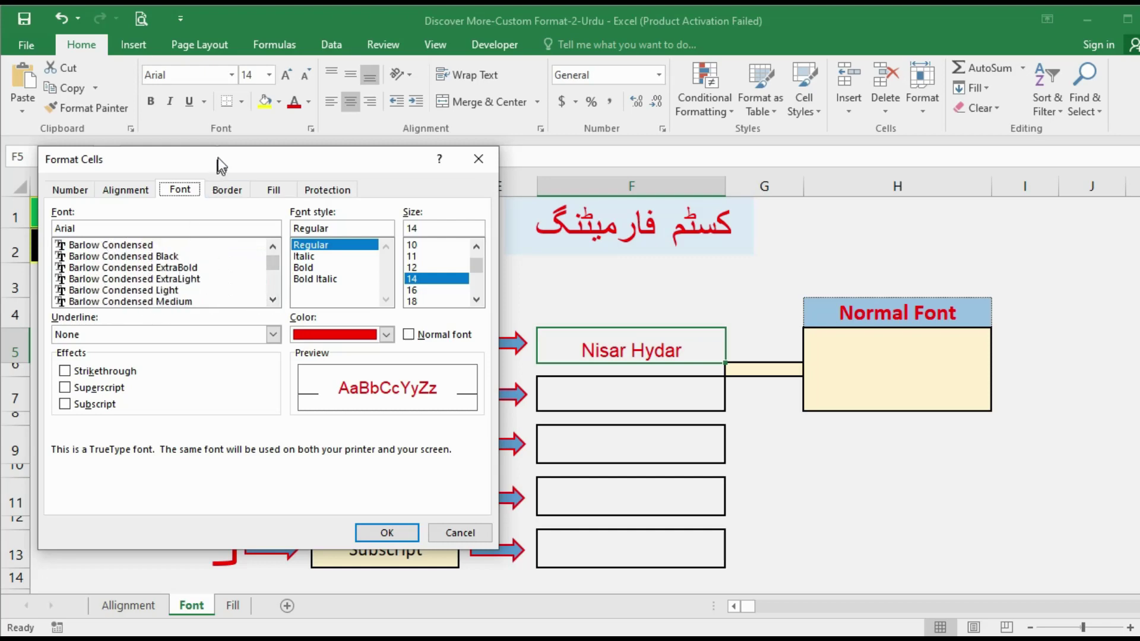
- Preview Barlow Condensed variants and apply Barlow Condensed Medium to F5
left_click_drag(219, 158, 230, 154)
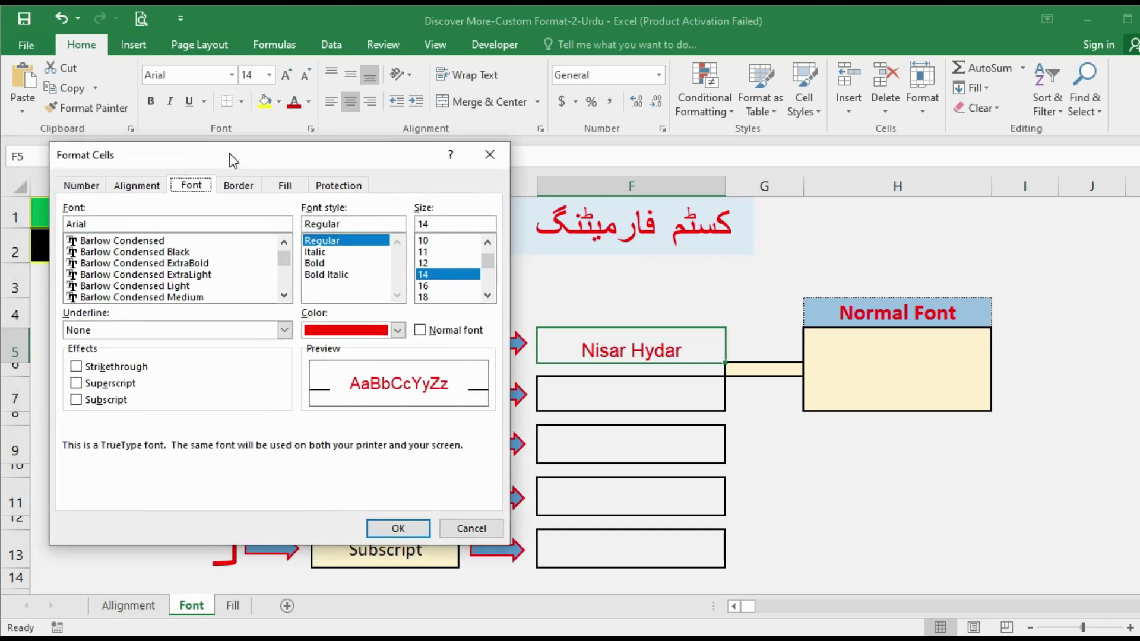
left_click(155, 252)
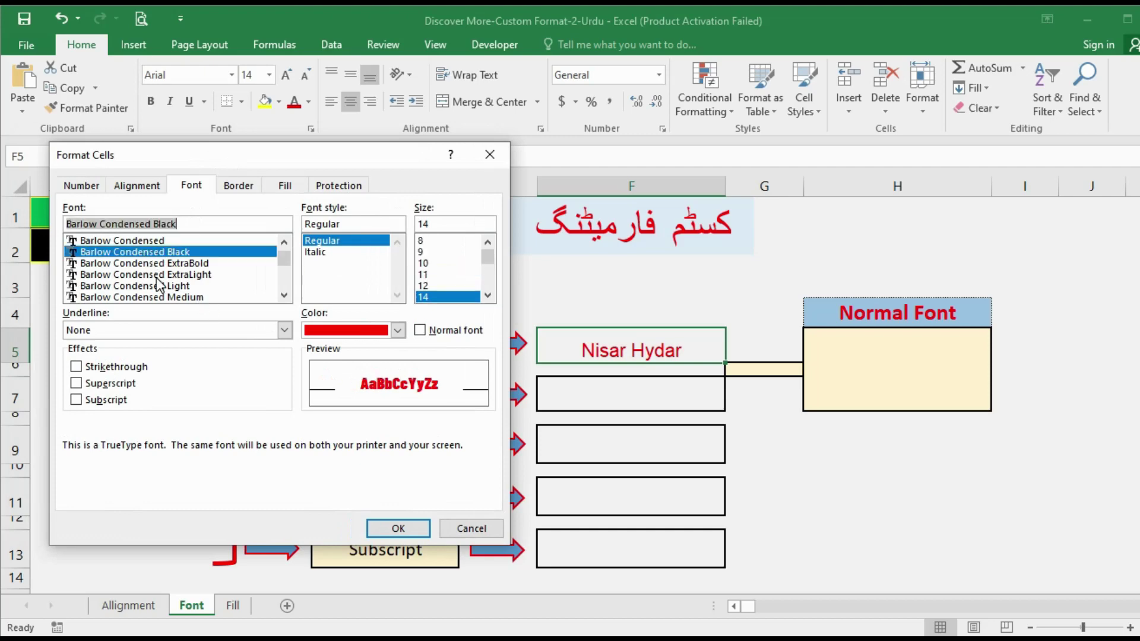
left_click(156, 277)
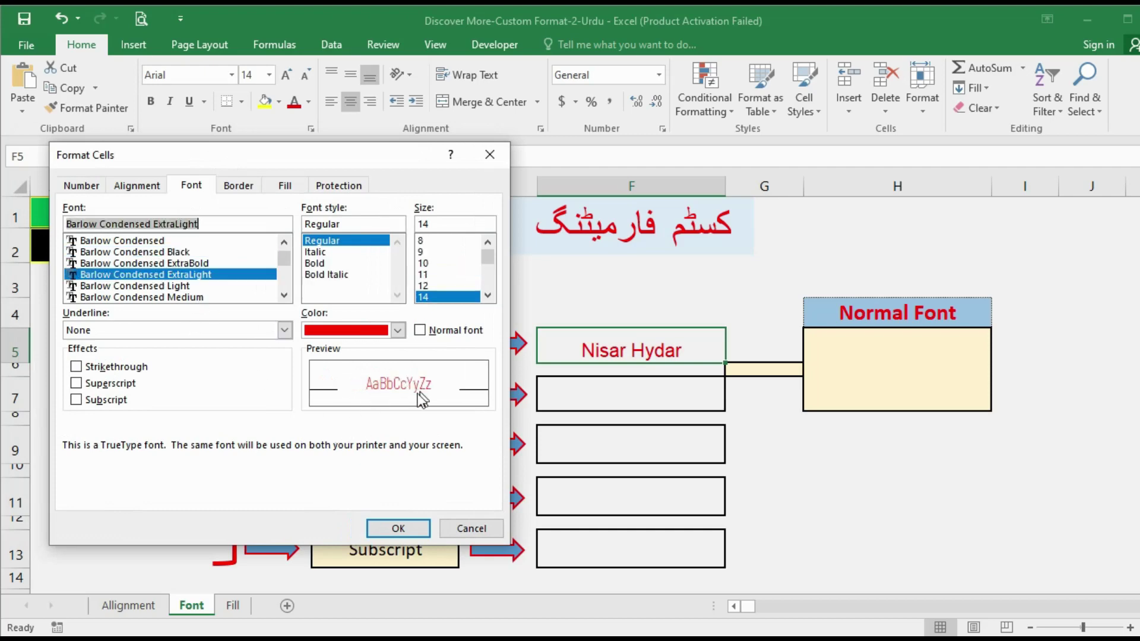
left_click(169, 298)
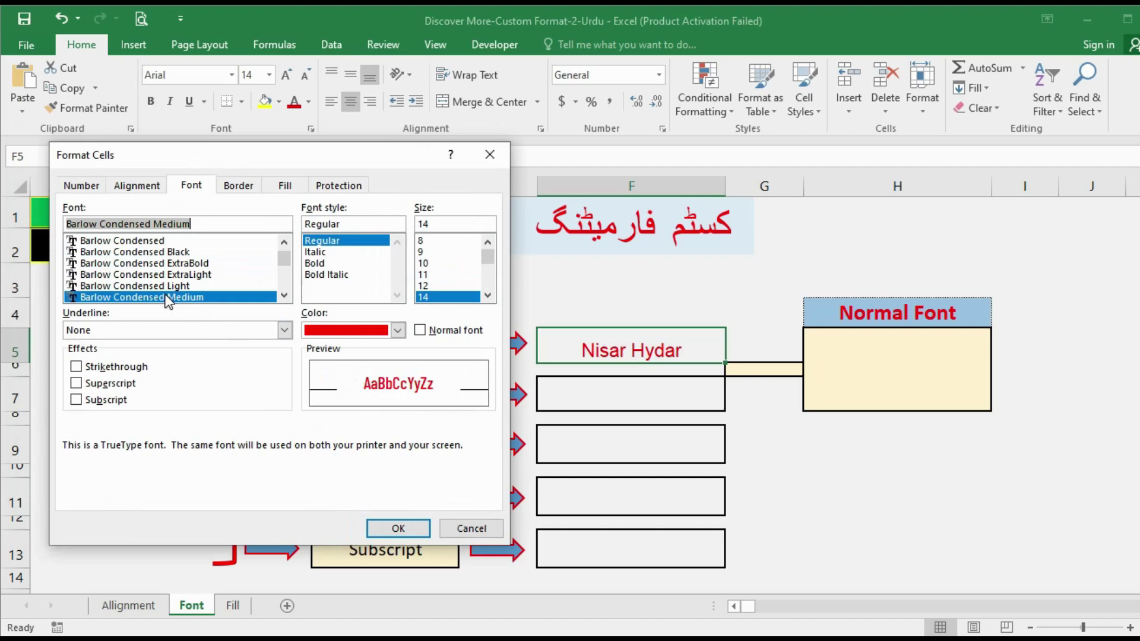
left_click(395, 529)
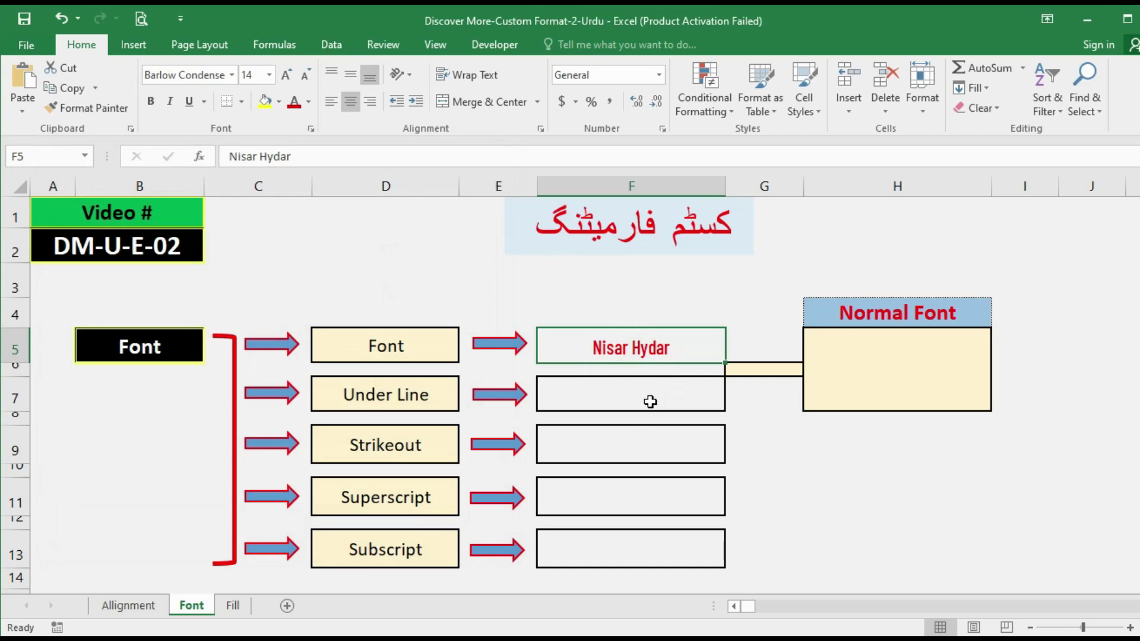
key("ctrl+1")
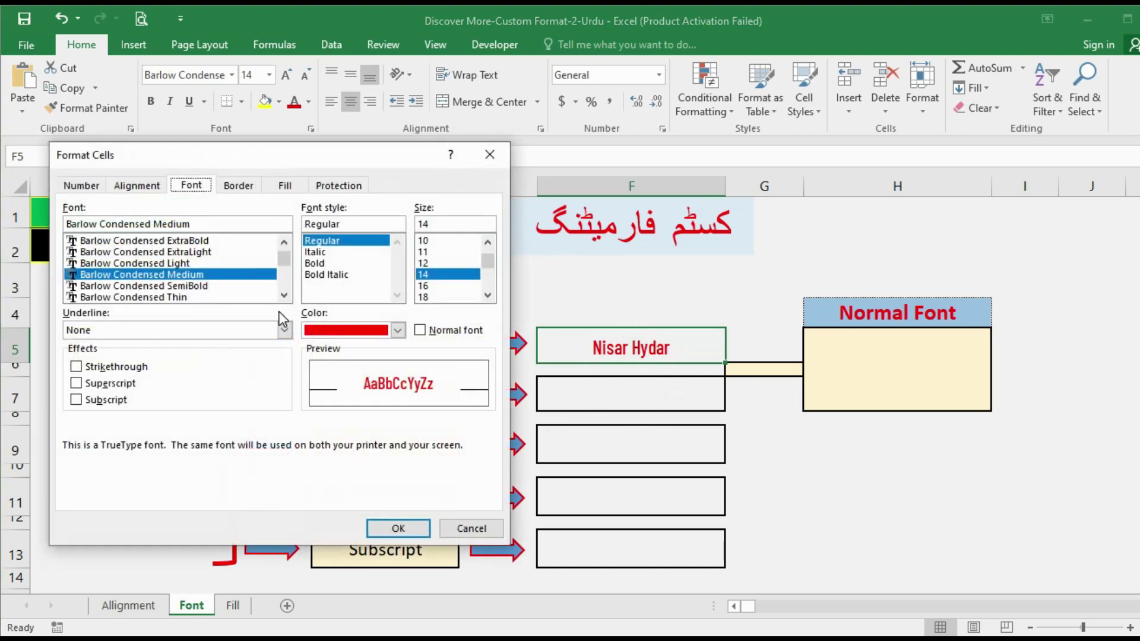
left_click(326, 252)
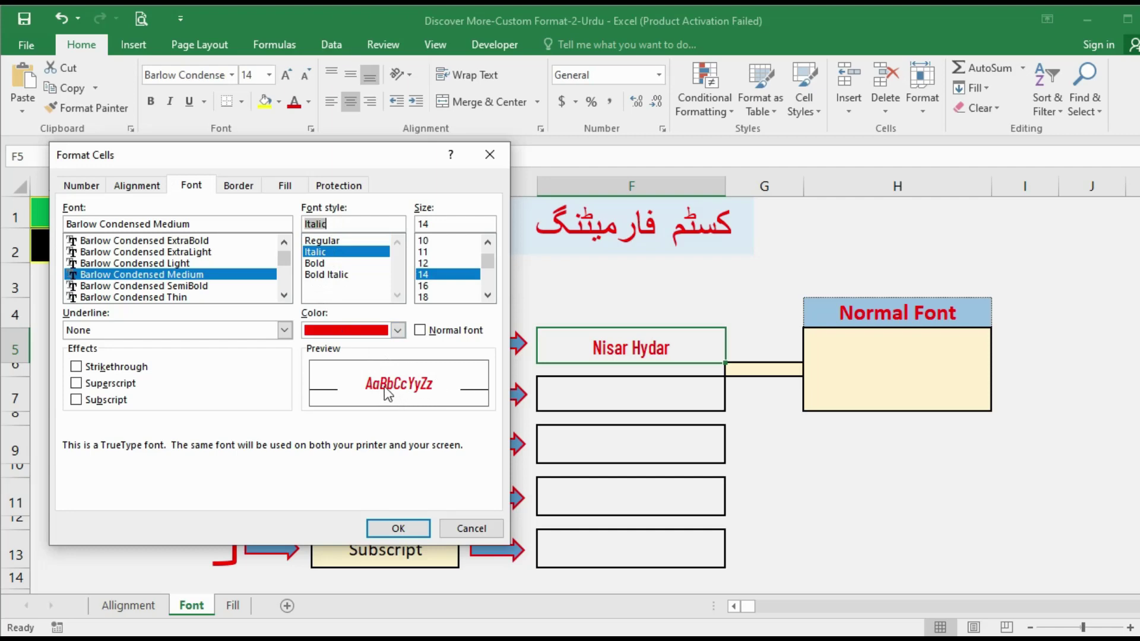
left_click(323, 264)
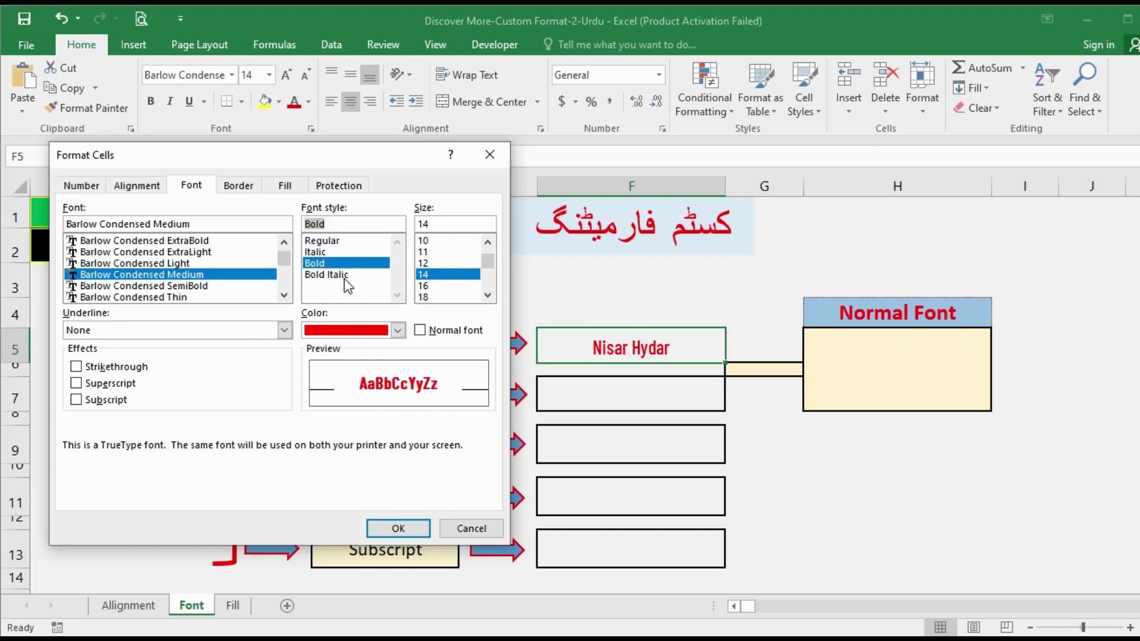
left_click(326, 275)
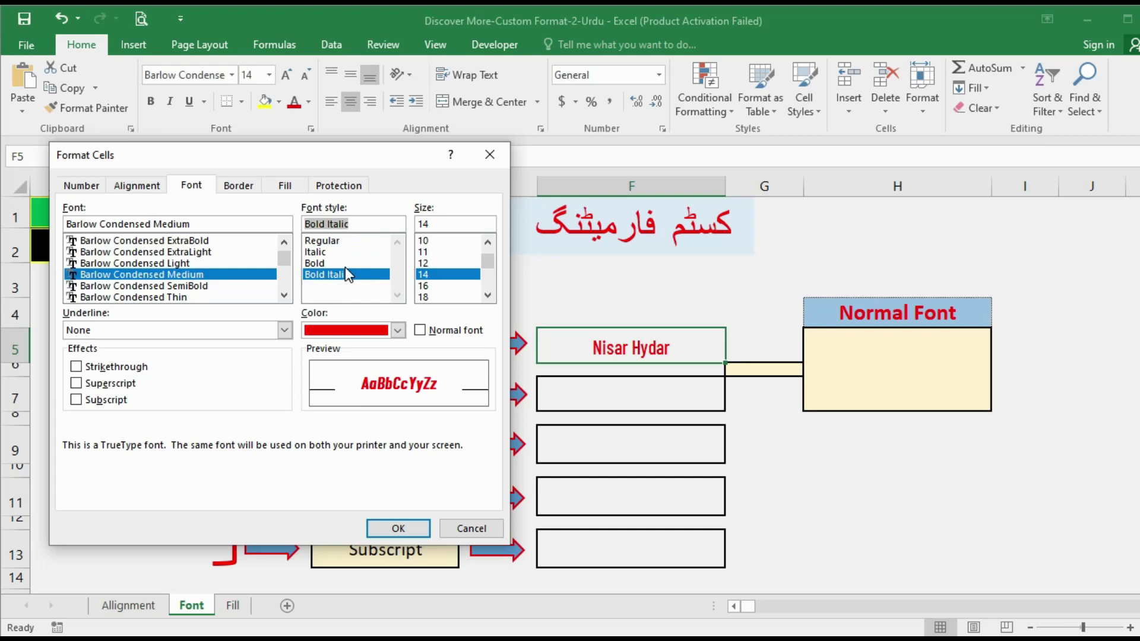
left_click(438, 241)
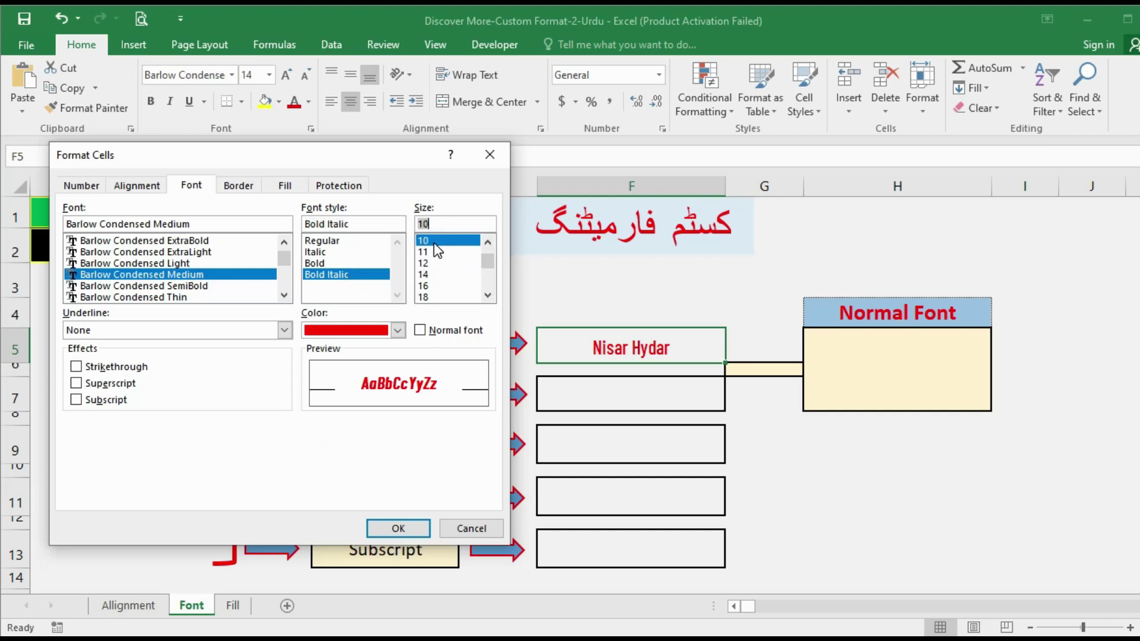
left_click(435, 252)
left_click(433, 275)
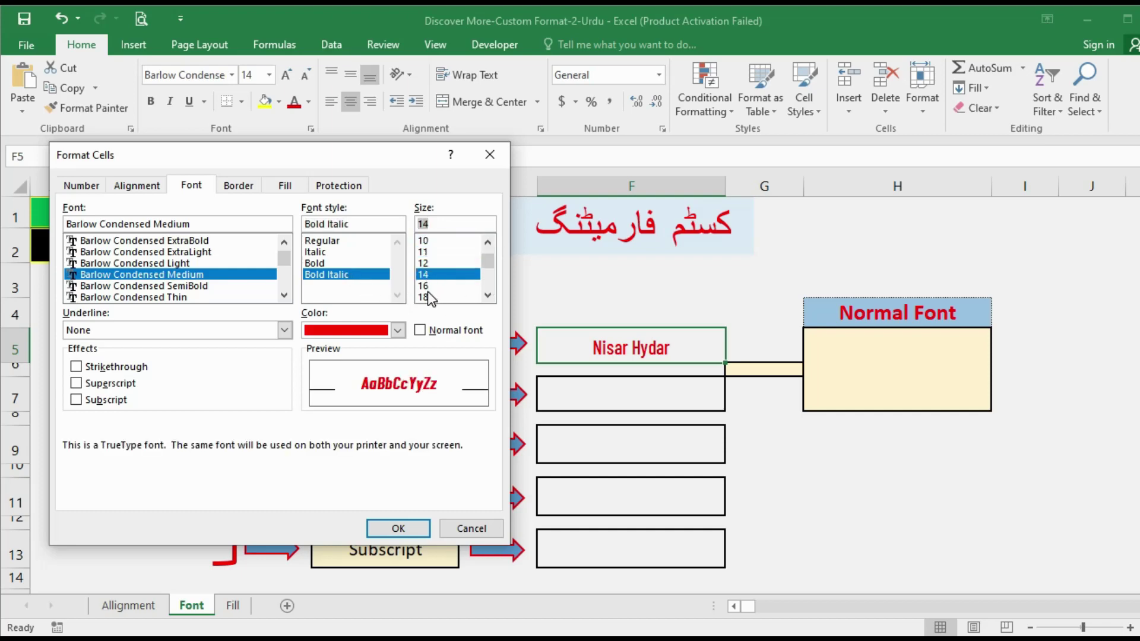
left_click(428, 296)
left_click(487, 295)
left_click(487, 295)
left_click(487, 295)
left_click(487, 295)
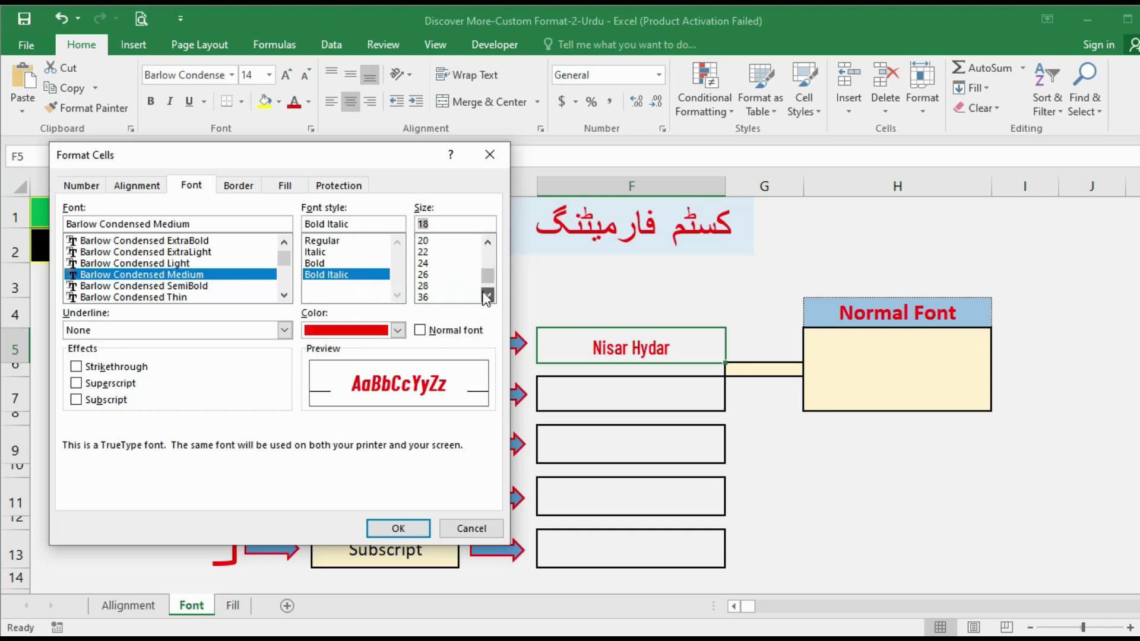
left_click(487, 295)
left_click(487, 295)
left_click(487, 295)
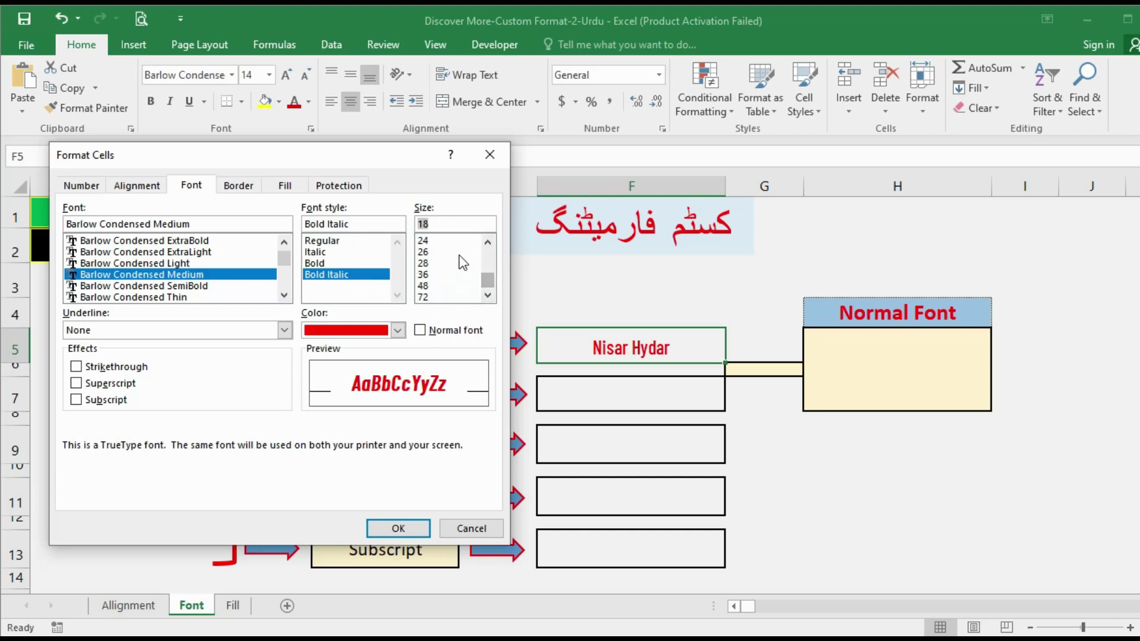
left_click(429, 296)
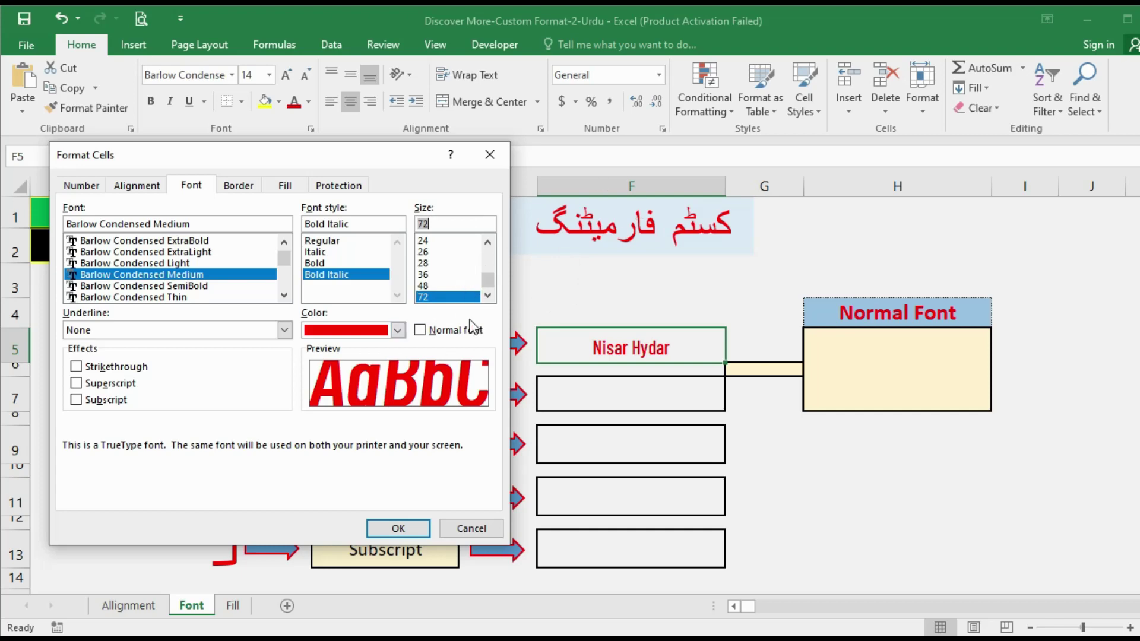
left_click(461, 529)
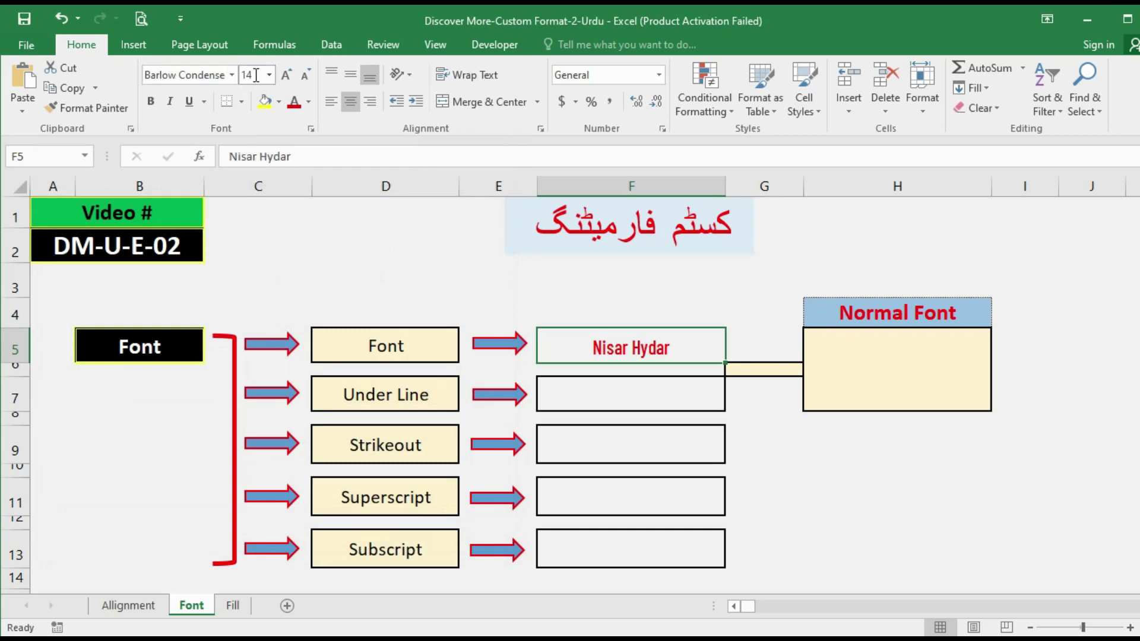
- Set F5's font size to 100, then undo back to 14
left_click(256, 74)
key("alt+Down")
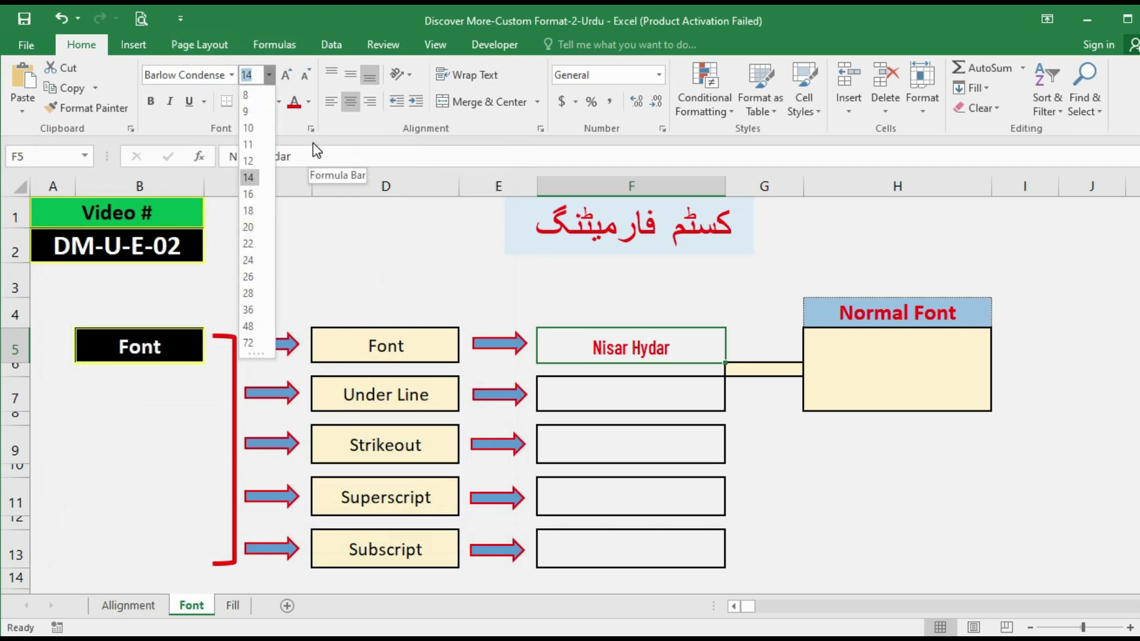
type("100")
key("Return")
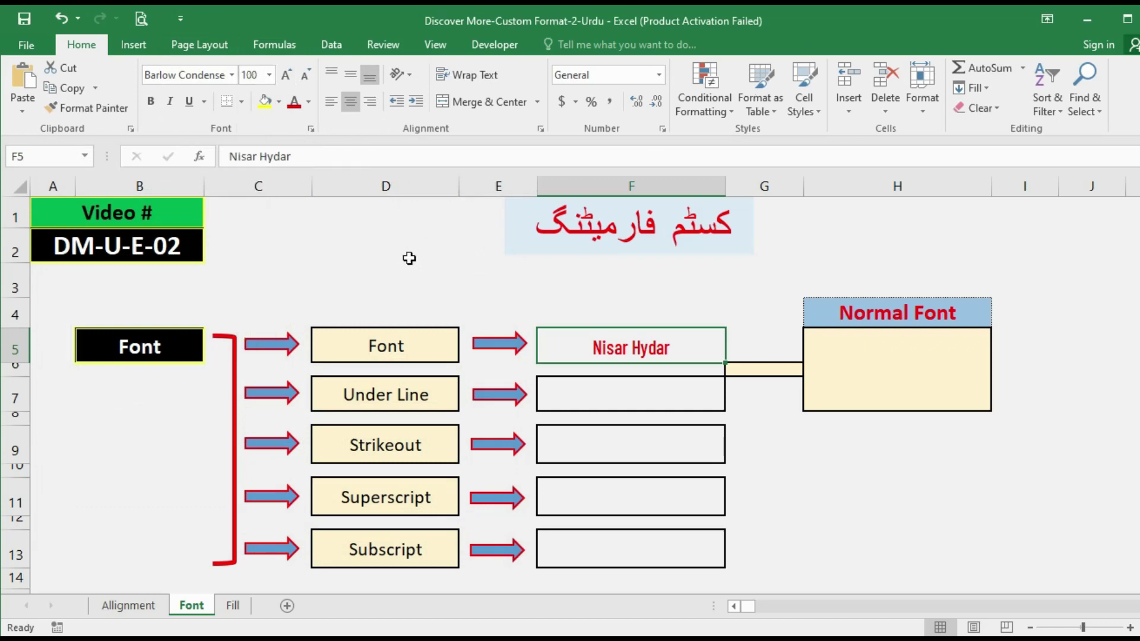
left_click(408, 258)
left_click(641, 339)
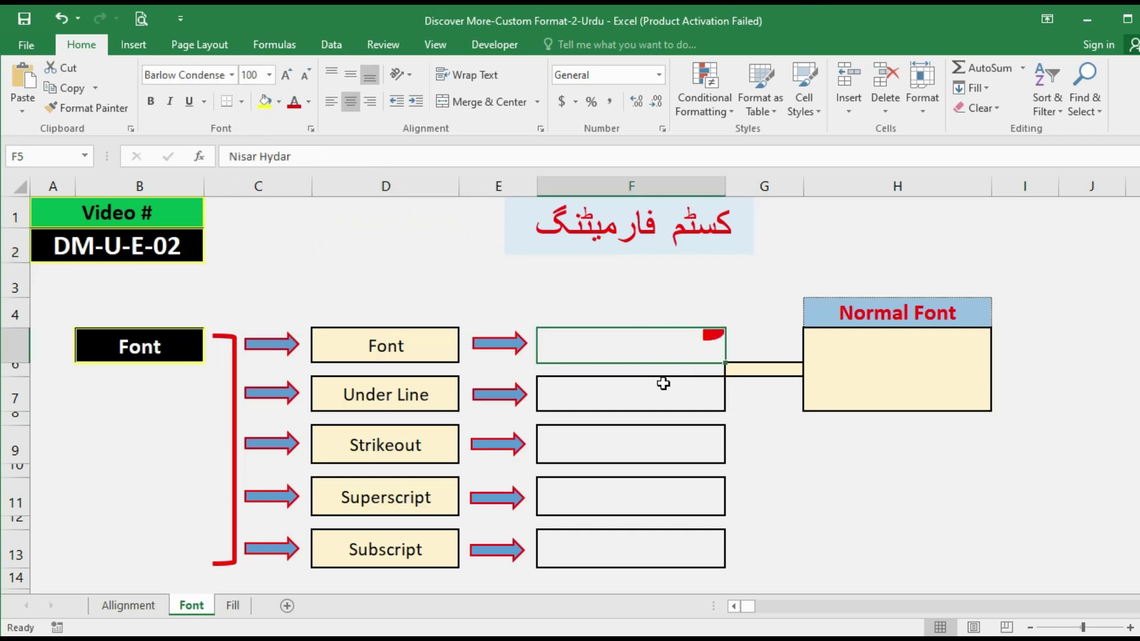
key("ctrl+z")
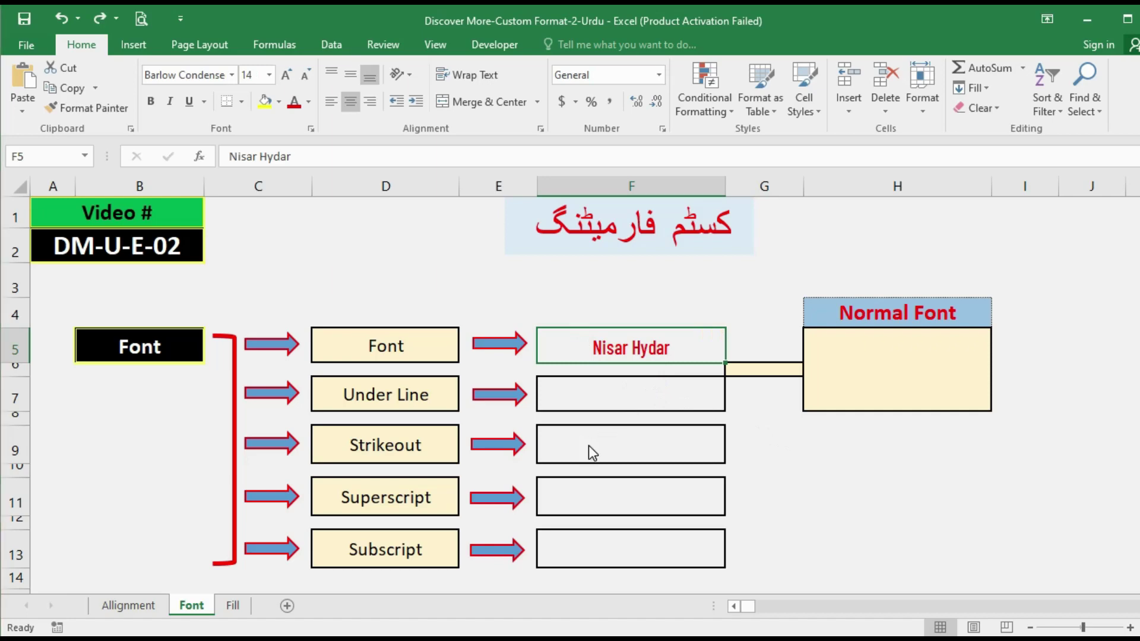
- Open and cancel Format Cells, then start typing the sample name in F7
key("ctrl+1")
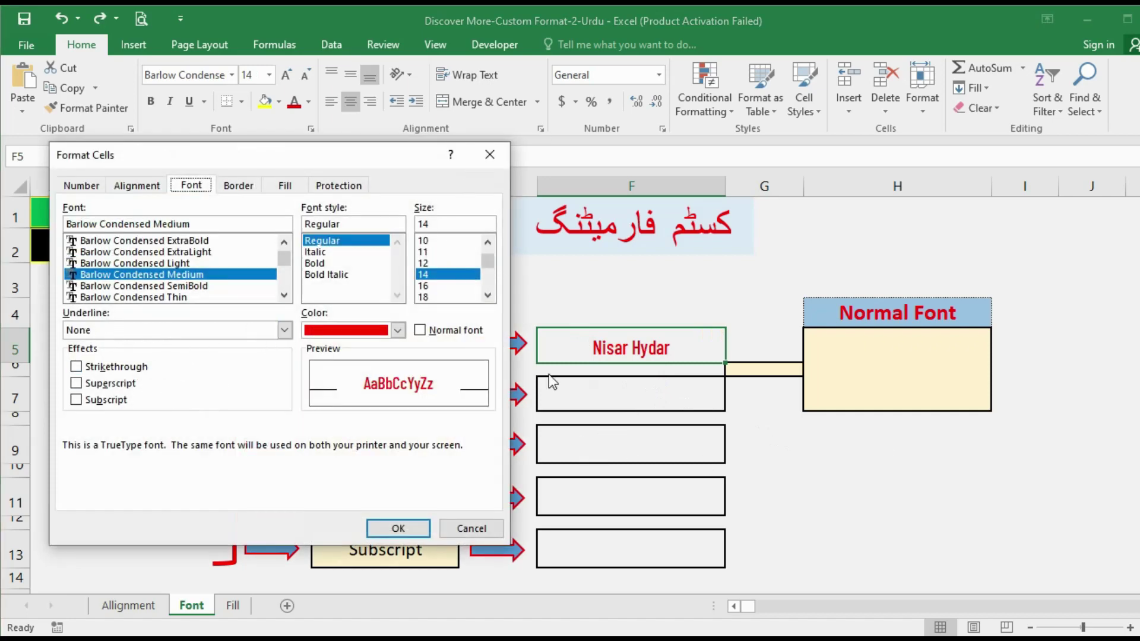
left_click(470, 521)
left_click(598, 394)
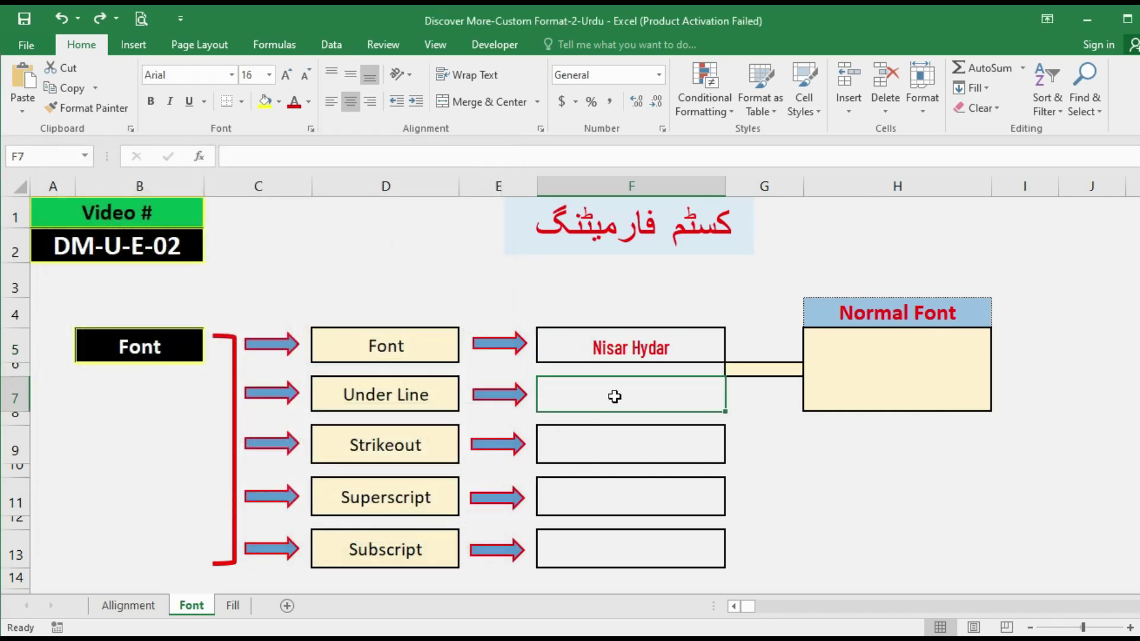
type("Nisar ")
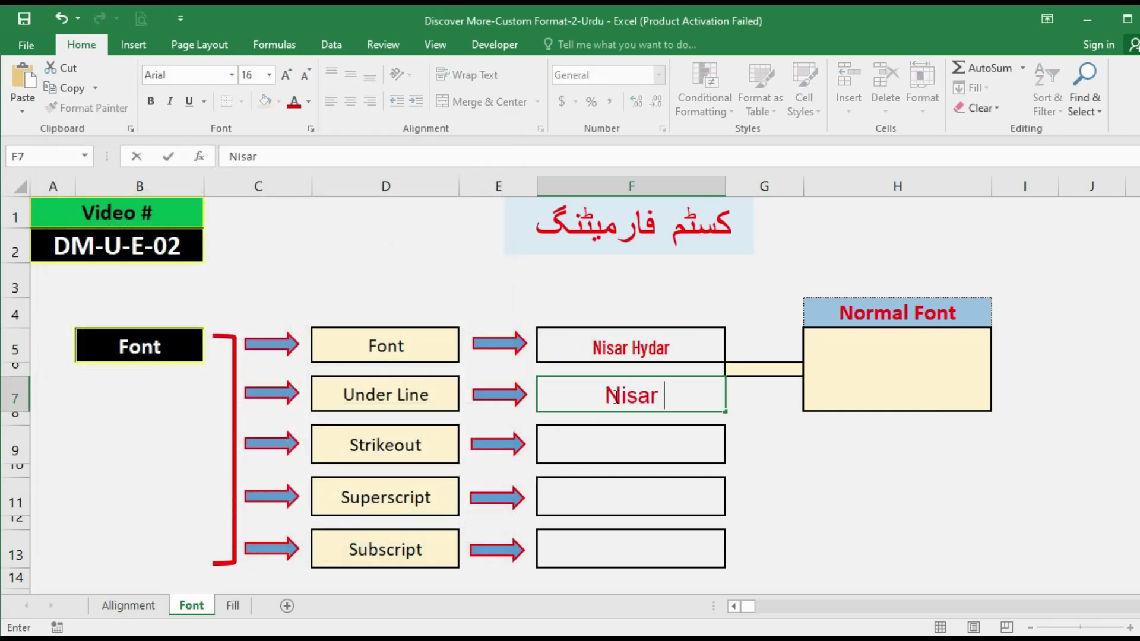
type("Hydar")
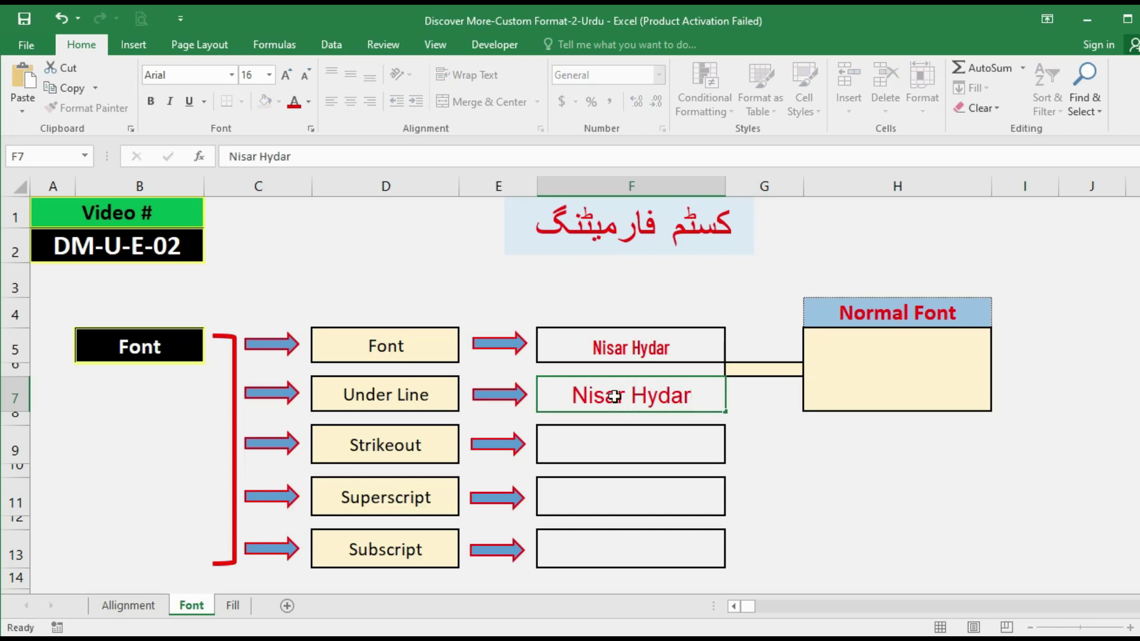
- Commit the name in F7 and give it a Single underline
key("Return")
left_click(615, 396)
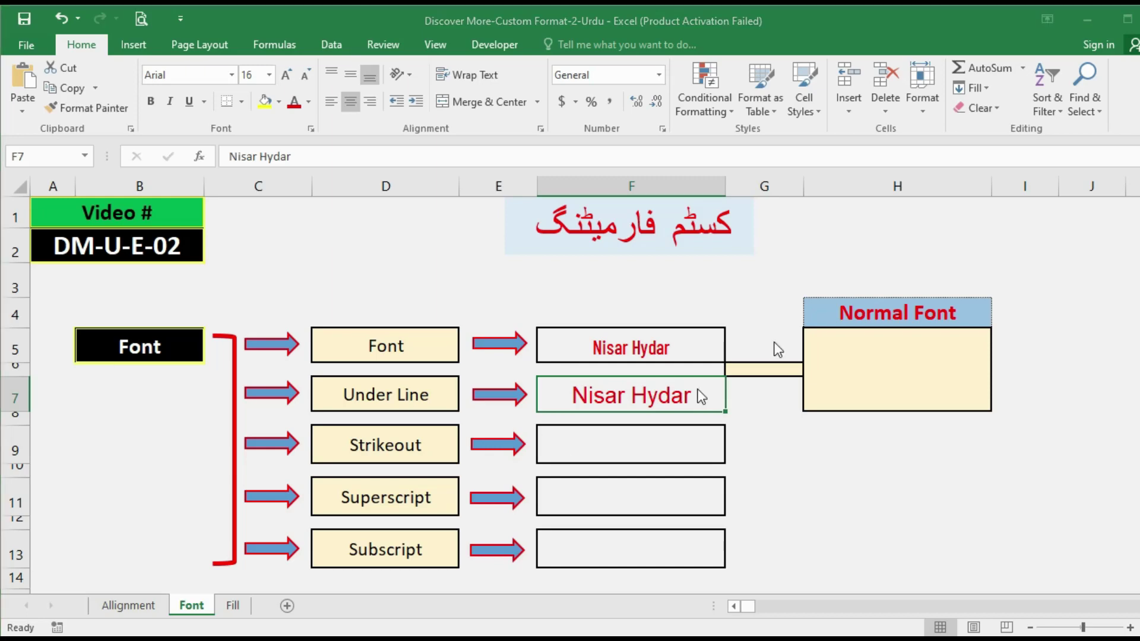
key("ctrl+1")
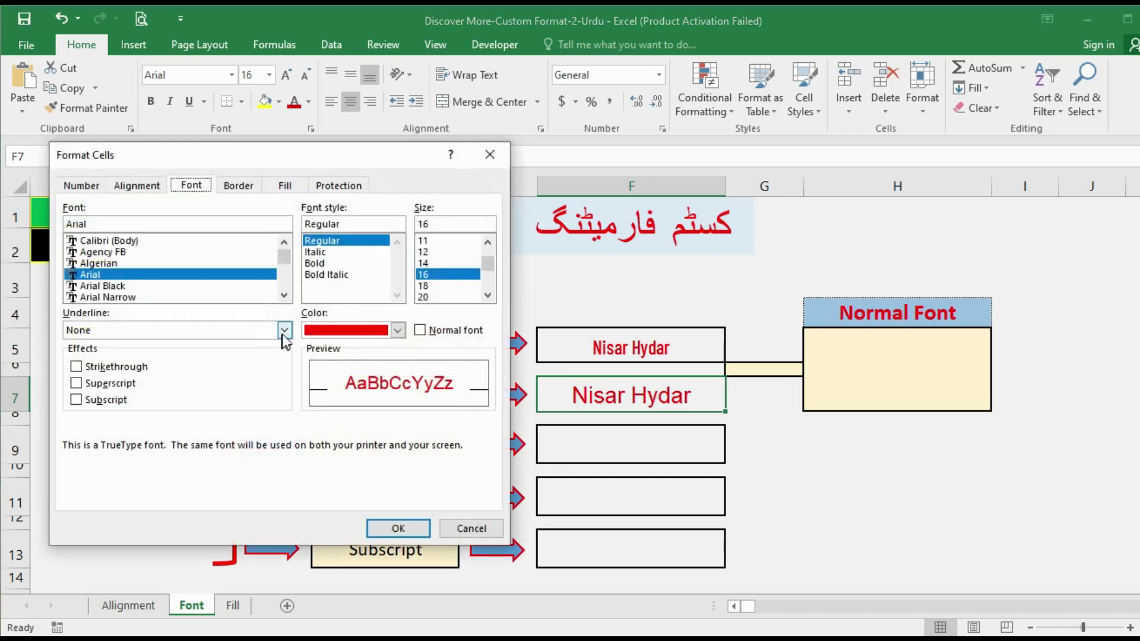
left_click(285, 330)
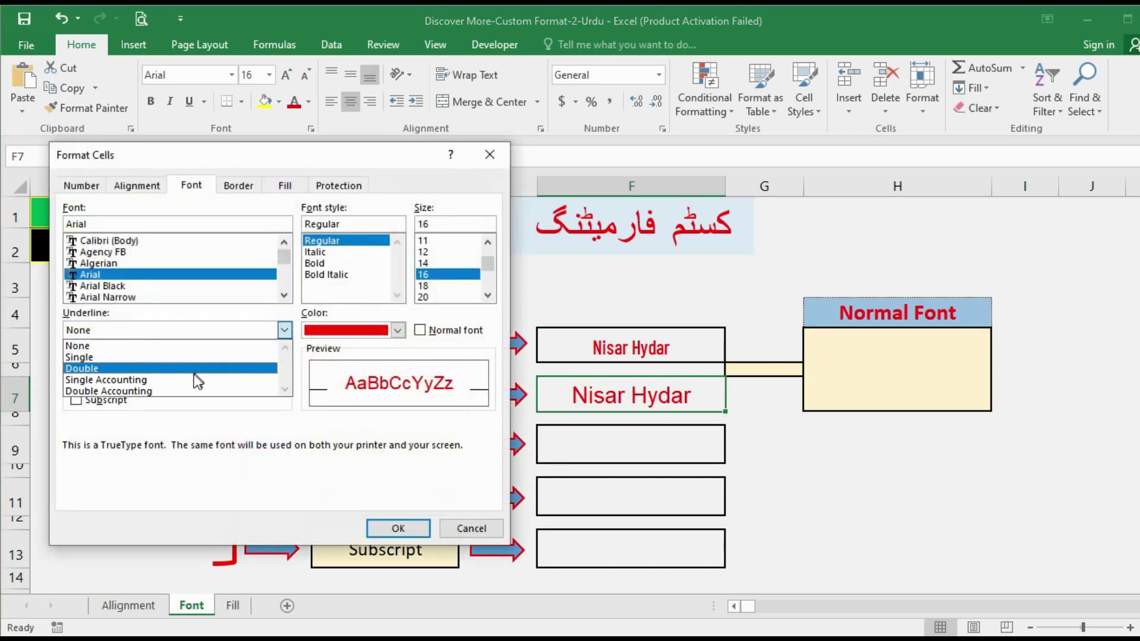
left_click(167, 359)
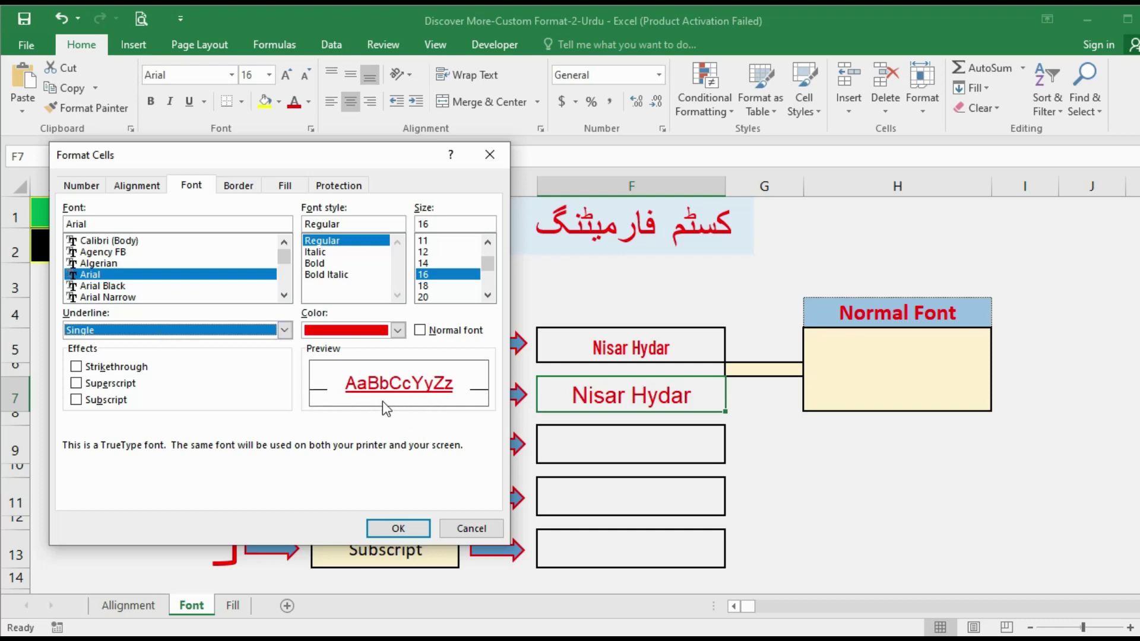
left_click(397, 528)
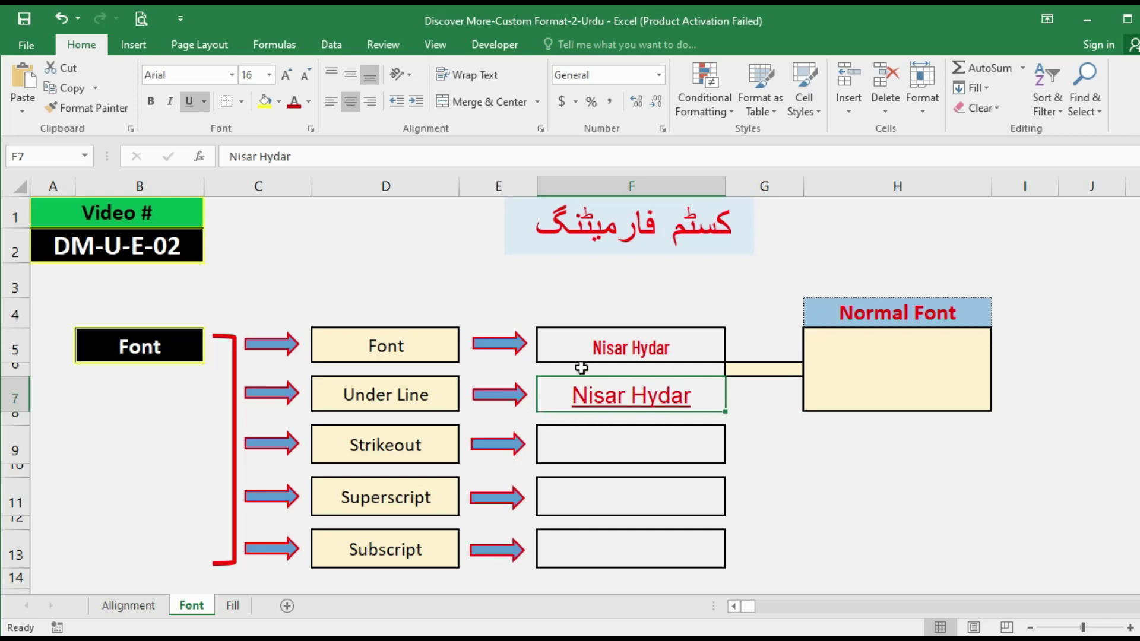
- Change F7's underline to Single Accounting, then to Double Accounting
key("ctrl+1")
left_click(285, 332)
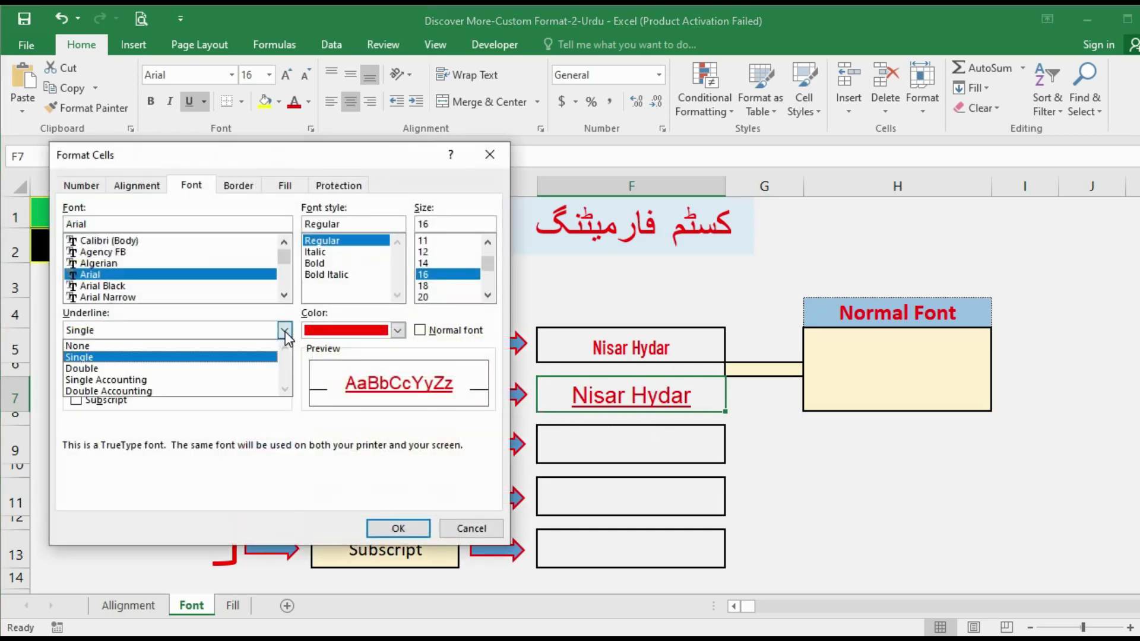
left_click(147, 380)
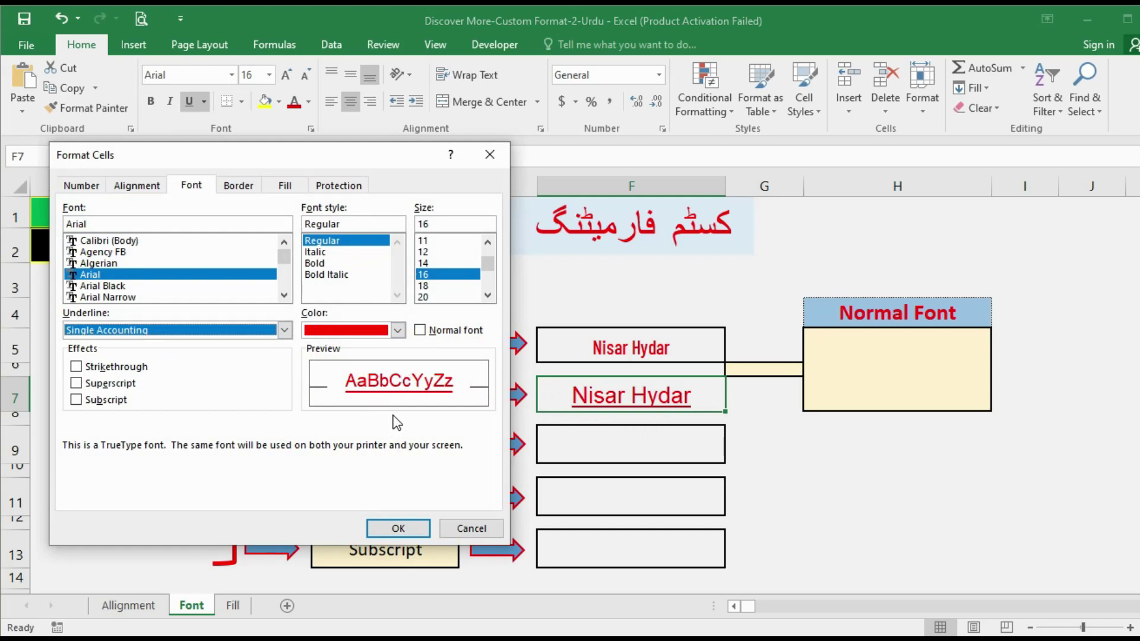
left_click(399, 531)
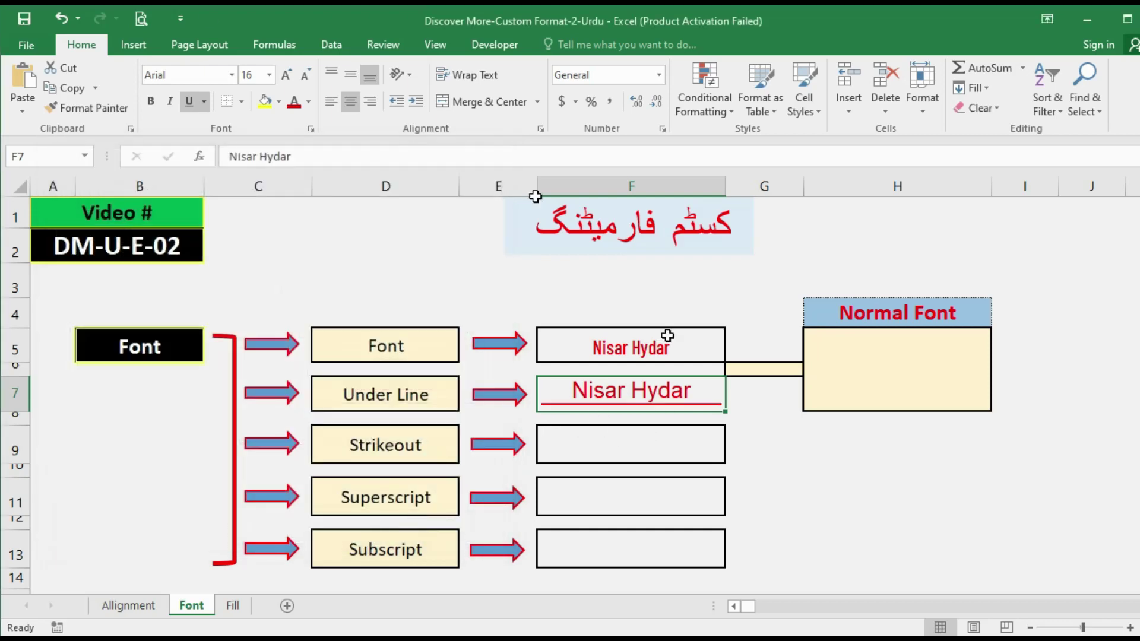
key("ctrl+1")
left_click(285, 330)
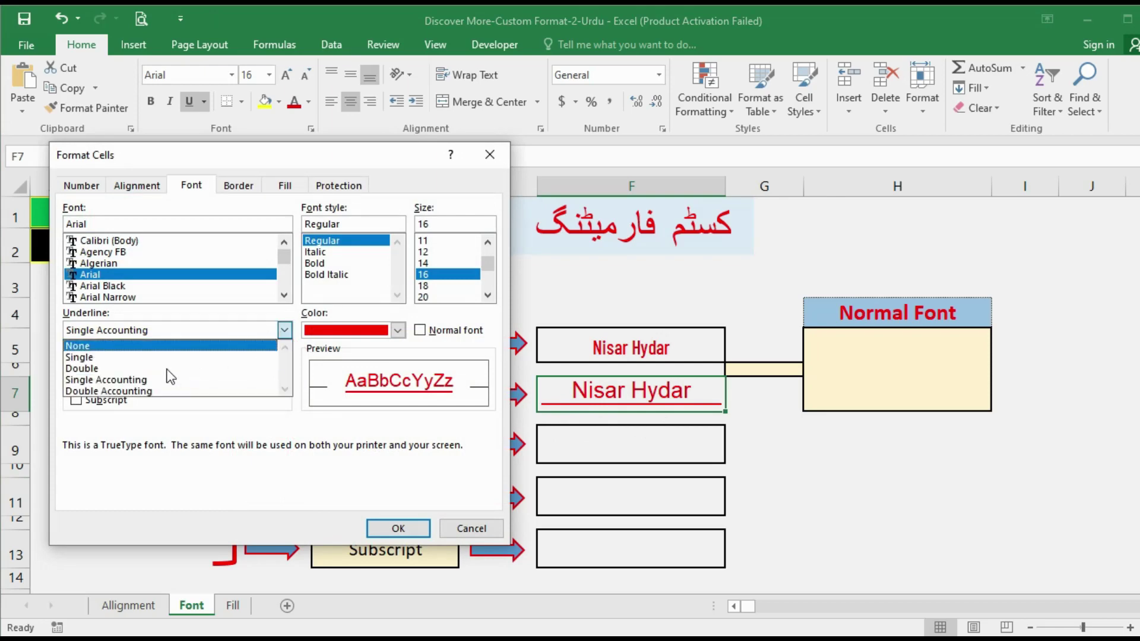
left_click(141, 391)
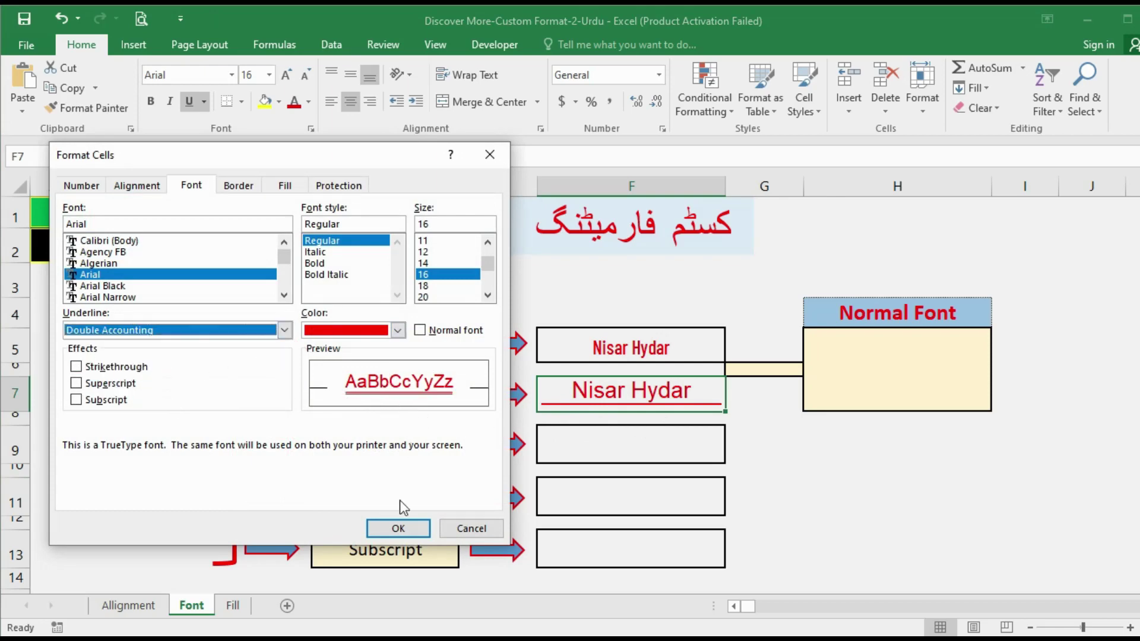
left_click(397, 529)
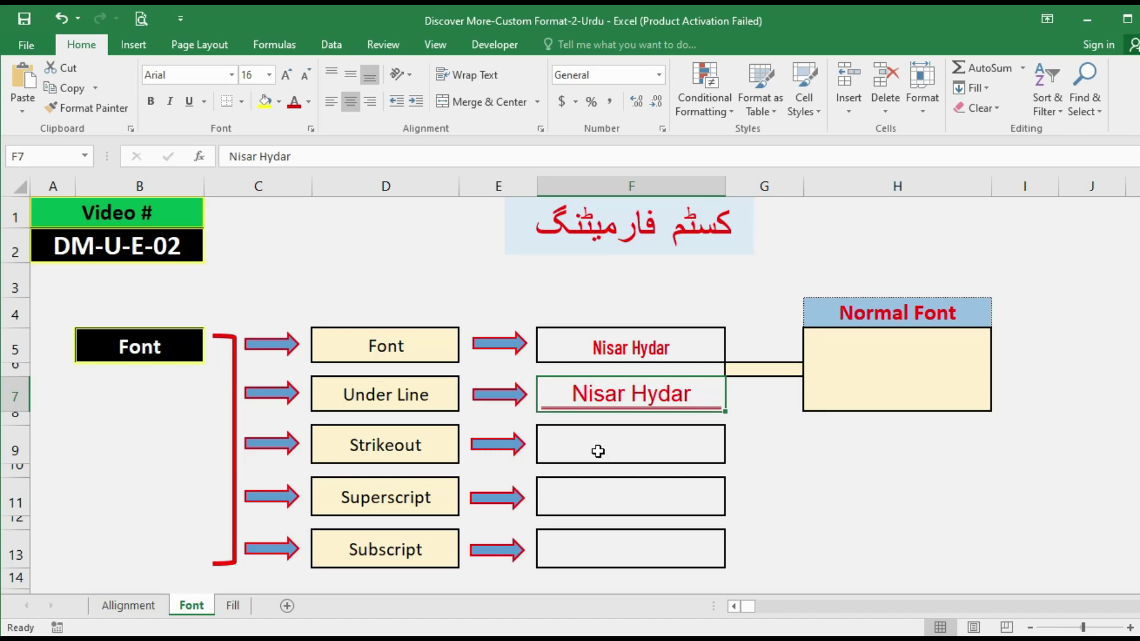
left_click(598, 452)
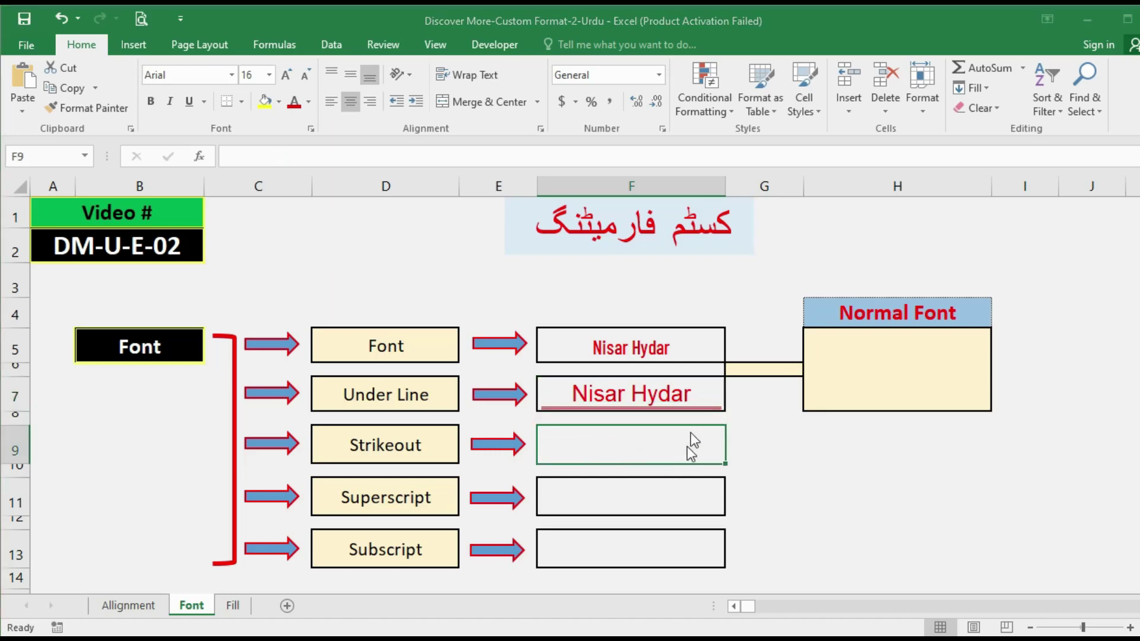
- Open and cancel Format Cells on F9, then reselect F7
key("ctrl+1")
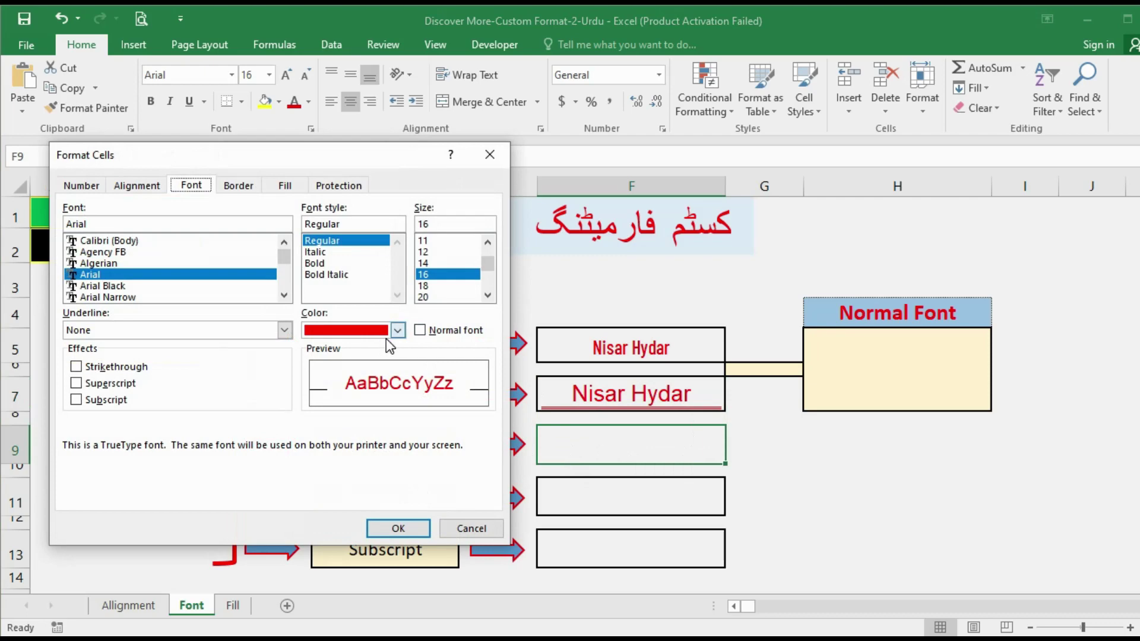
left_click(450, 532)
left_click(624, 396)
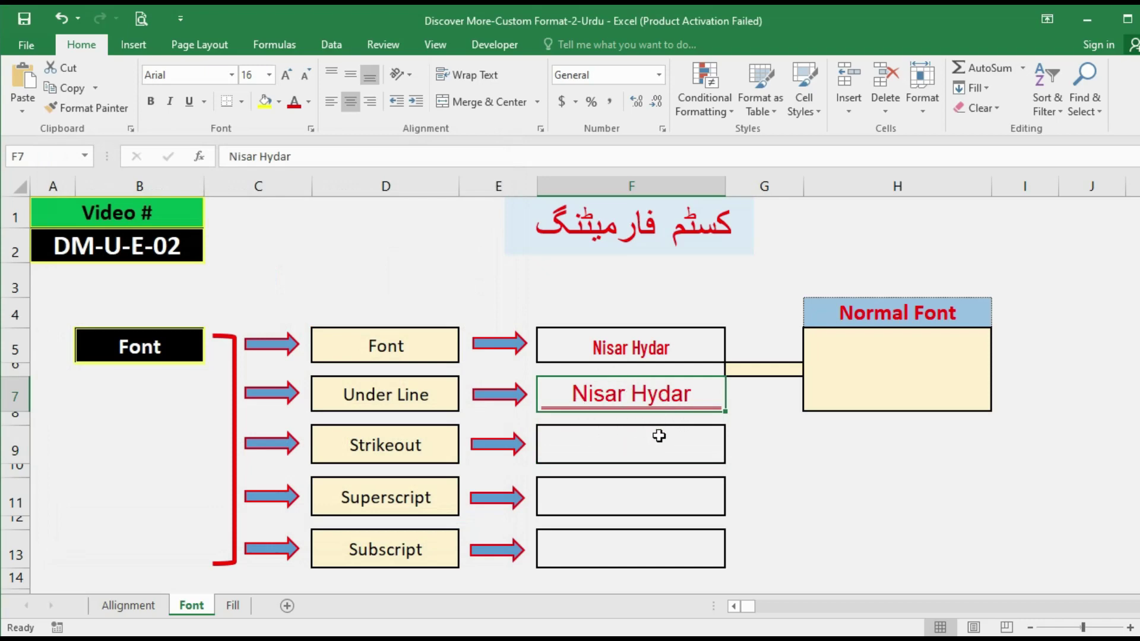
- Change the F7 text colour from red to black, keeping the Double Accounting underline
key("ctrl+1")
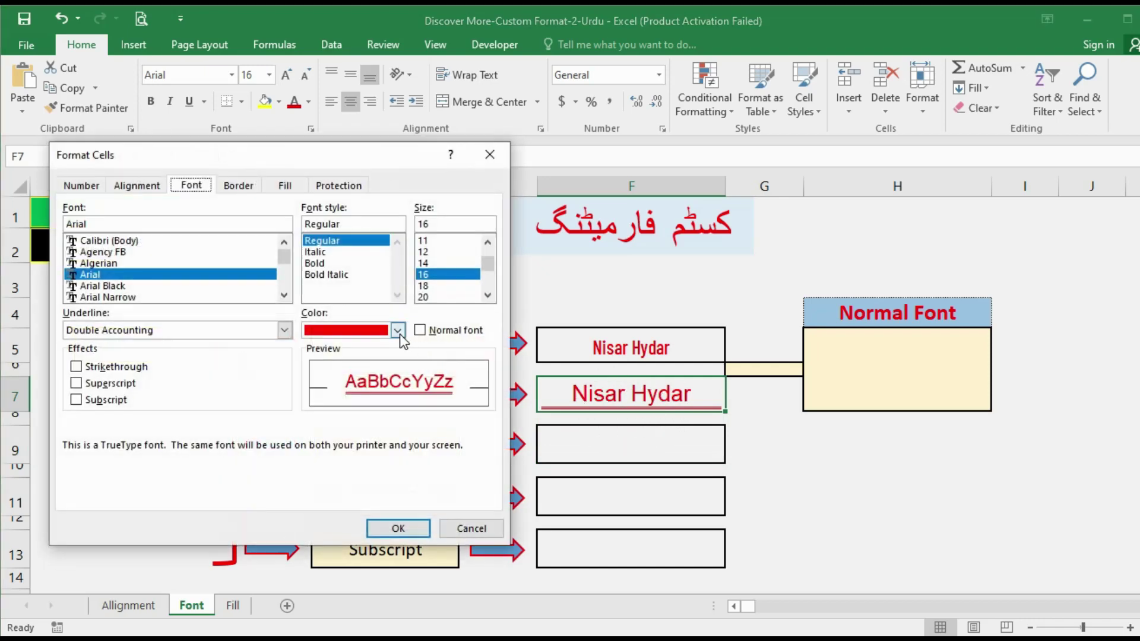
left_click(398, 331)
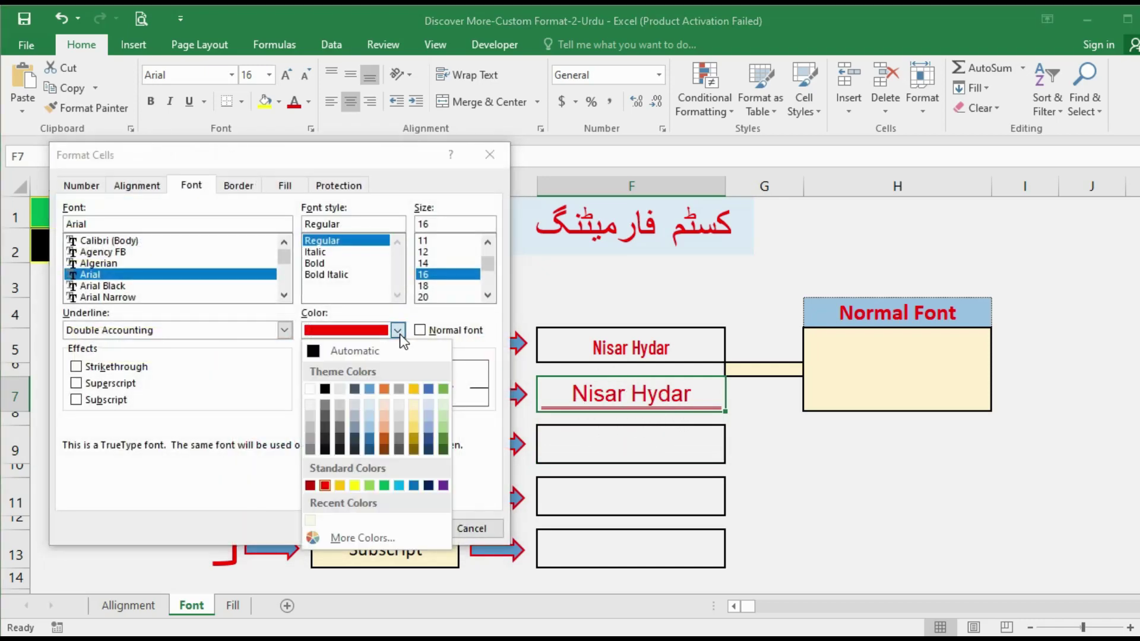
left_click(326, 390)
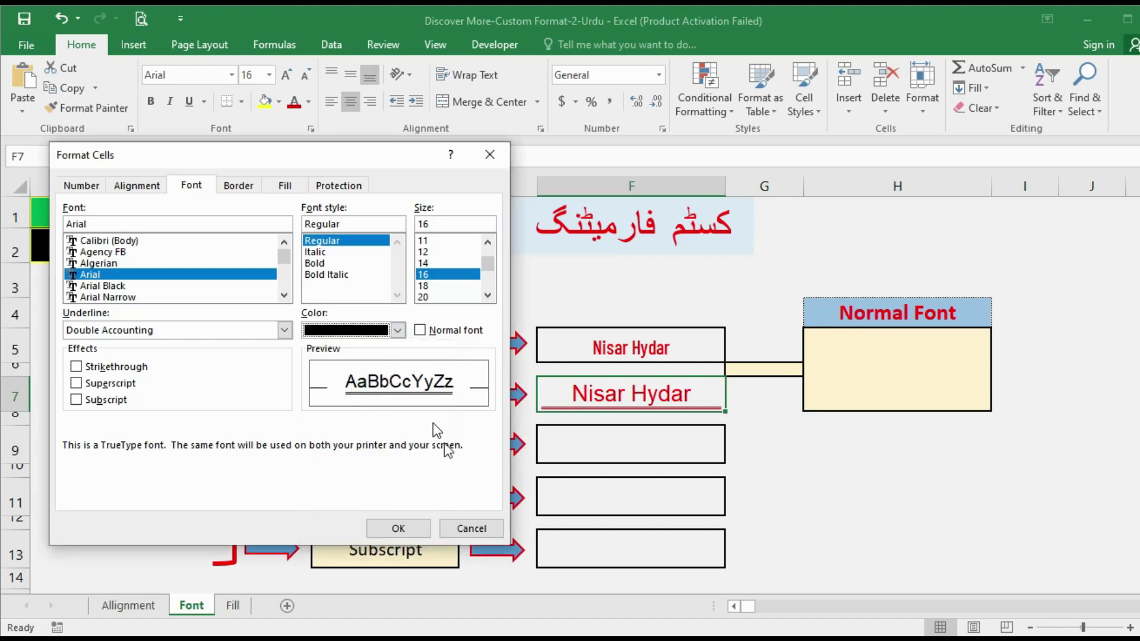
left_click(397, 528)
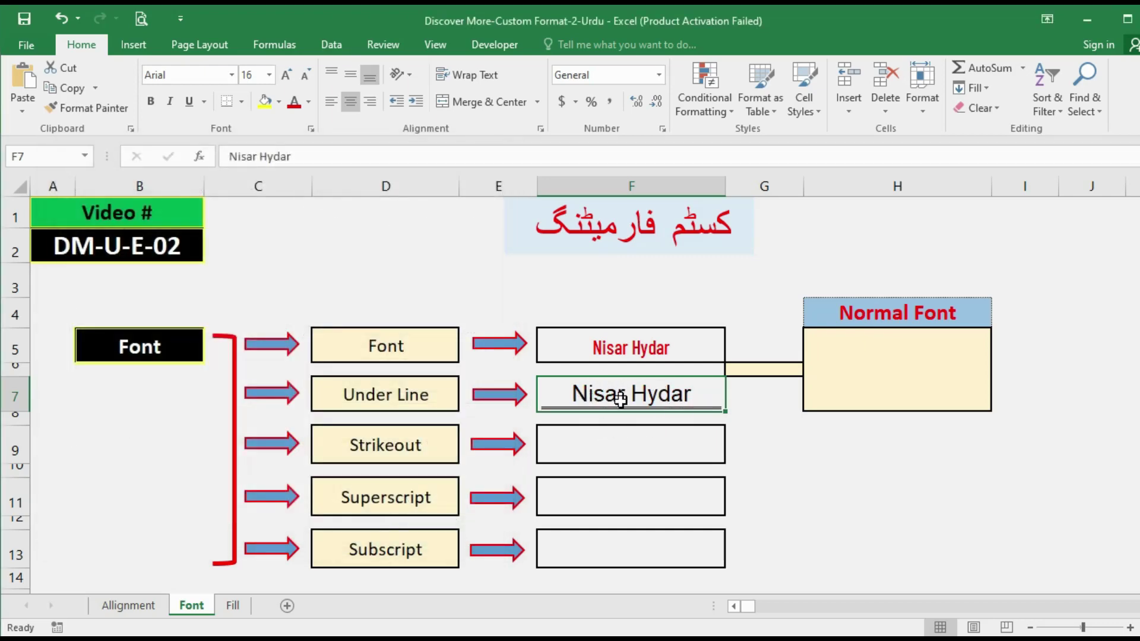
left_click(605, 448)
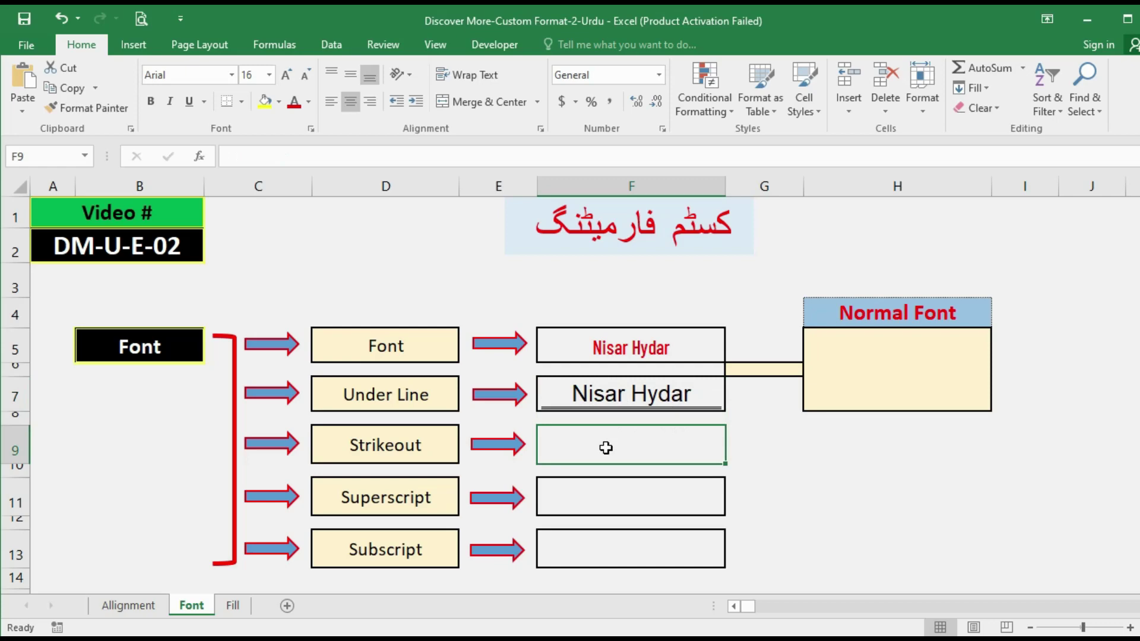
- Turn on strikethrough in the Font settings for the still-empty cell F9
key("ctrl+1")
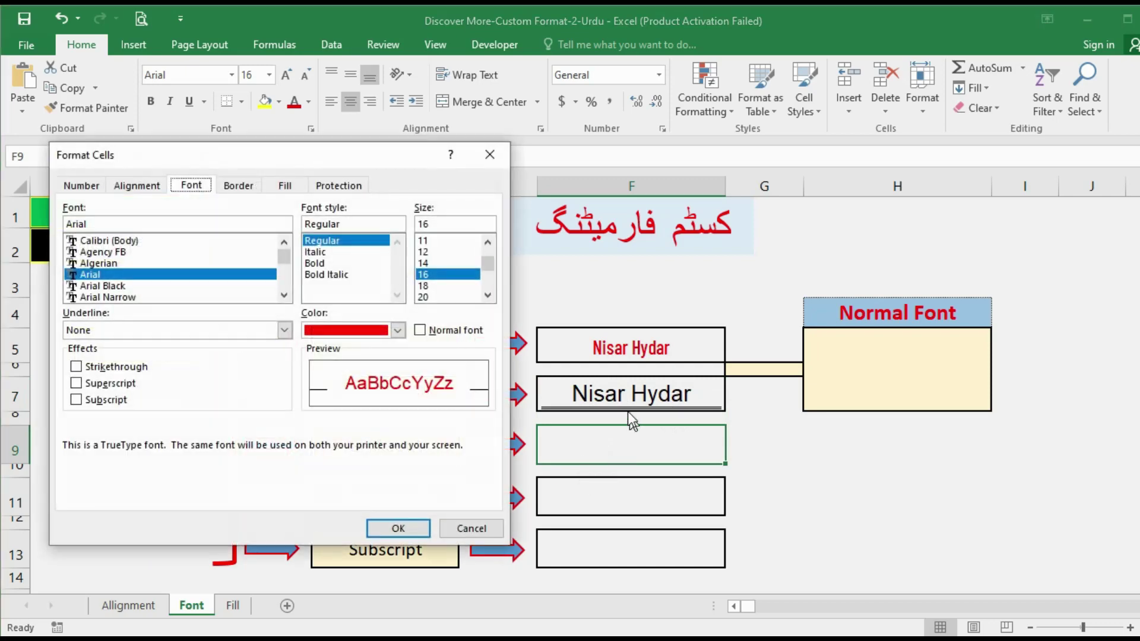
left_click(76, 367)
left_click(447, 527)
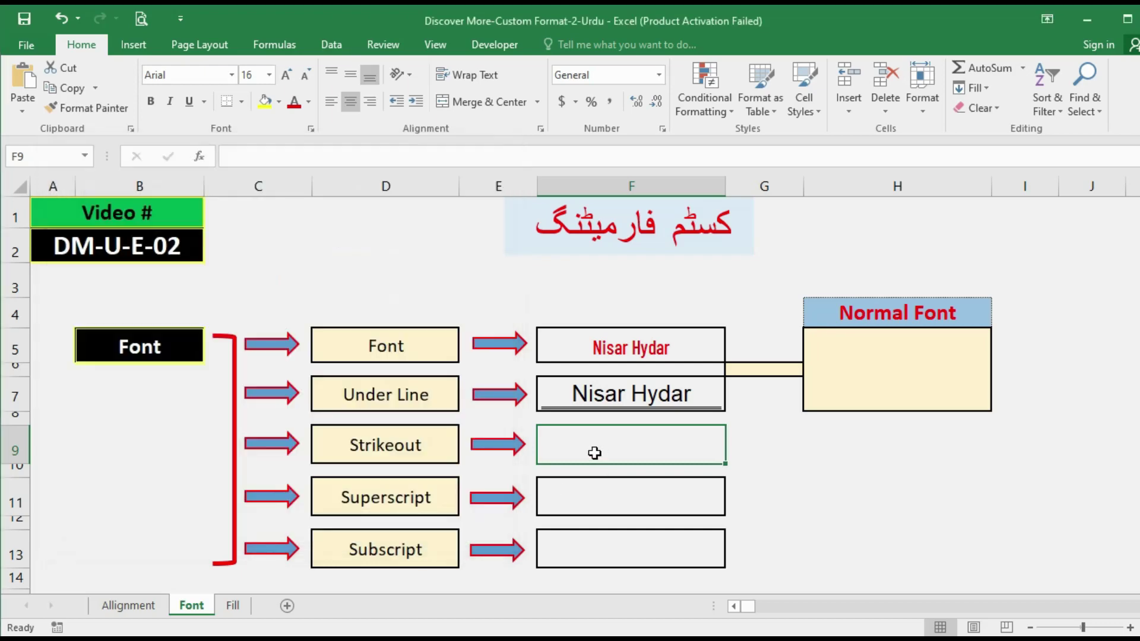
- Enter the sample name in F9 and apply strikethrough formatting to it
type("Nisar")
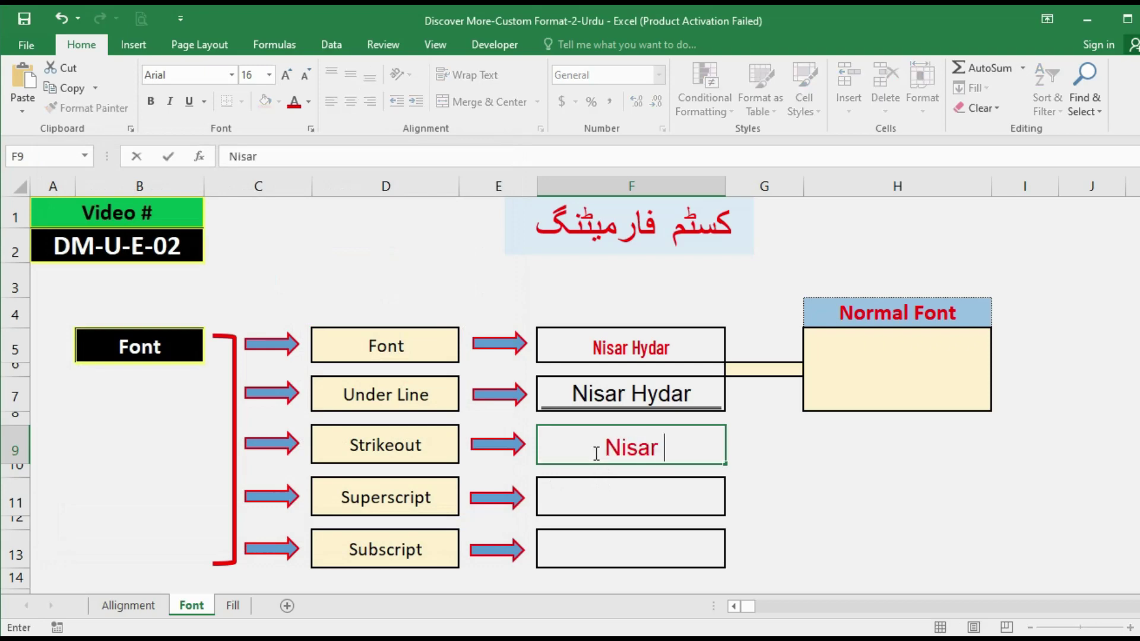
type(" Hydar")
key("Return")
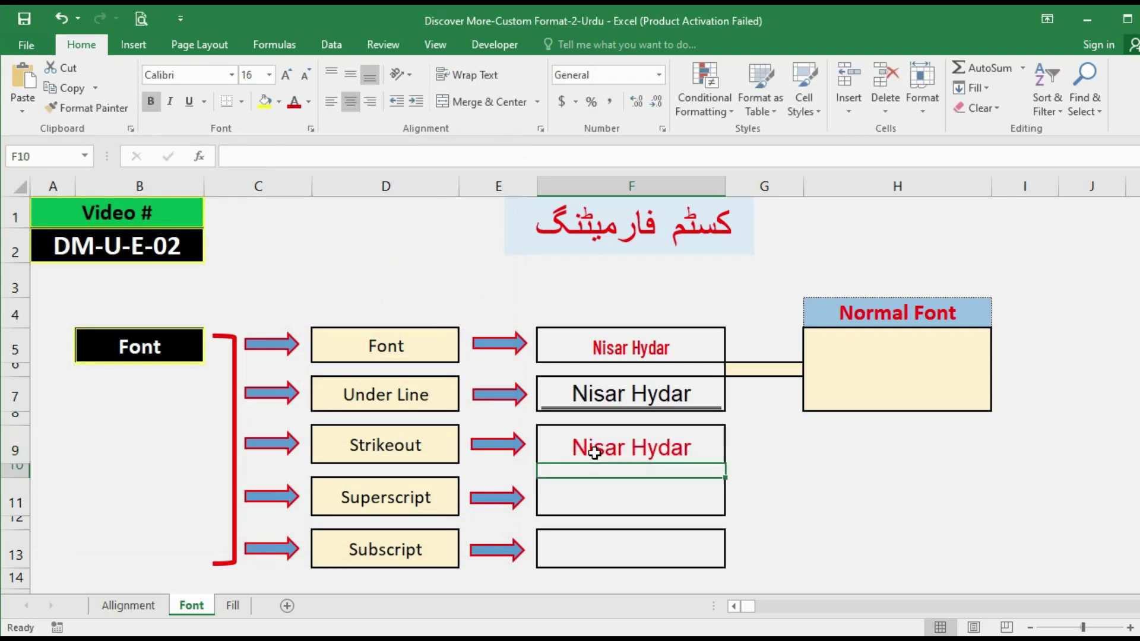
left_click(594, 453)
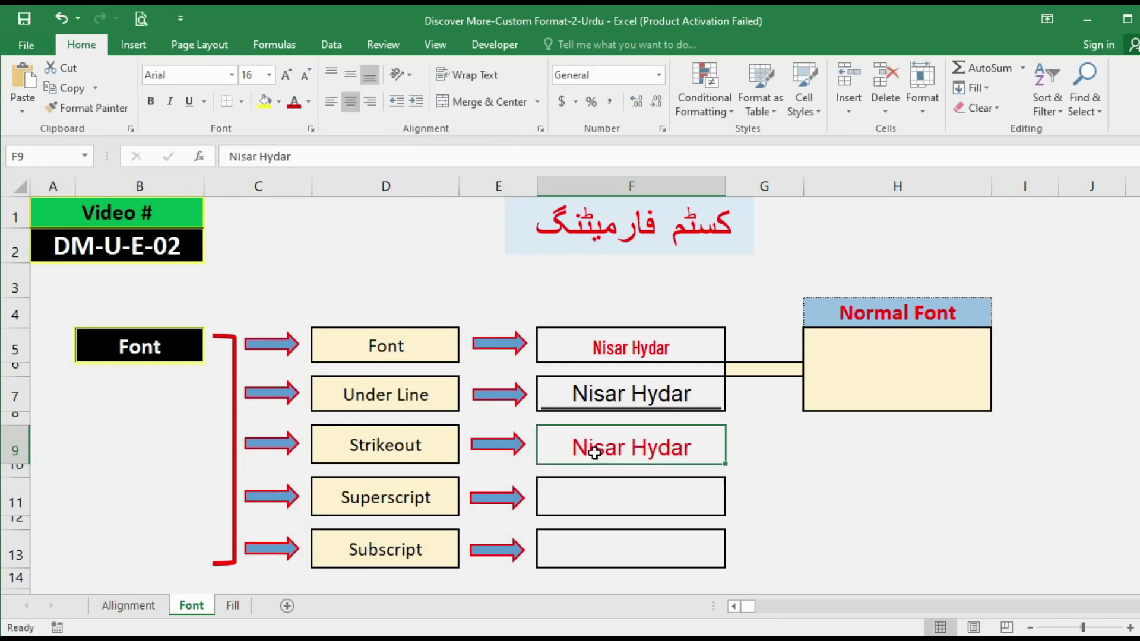
key("ctrl+1")
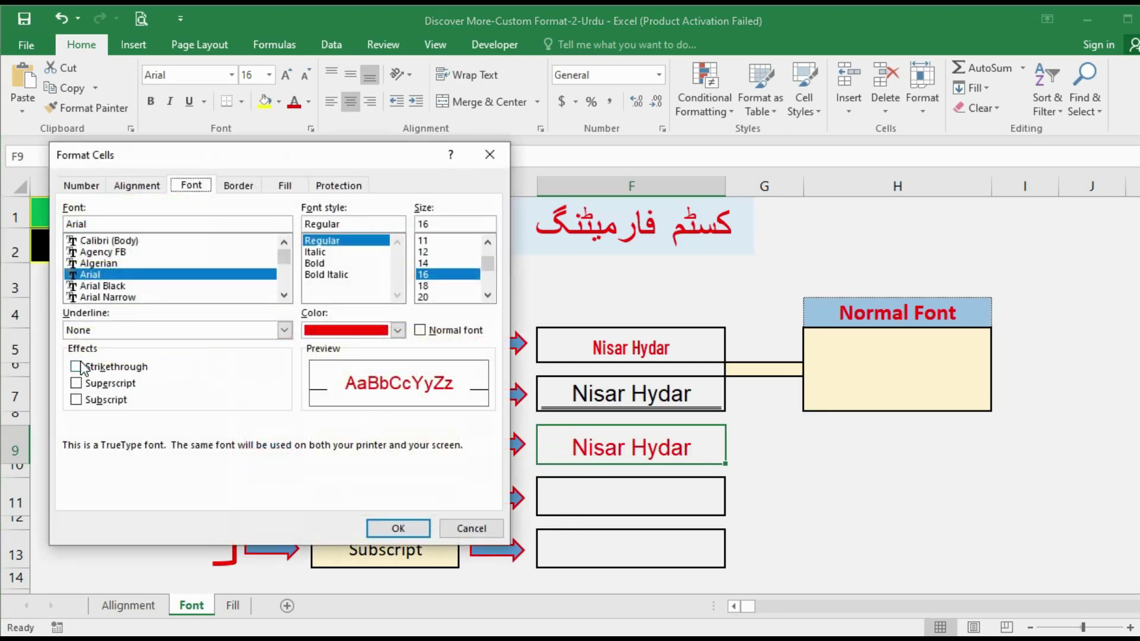
left_click(77, 367)
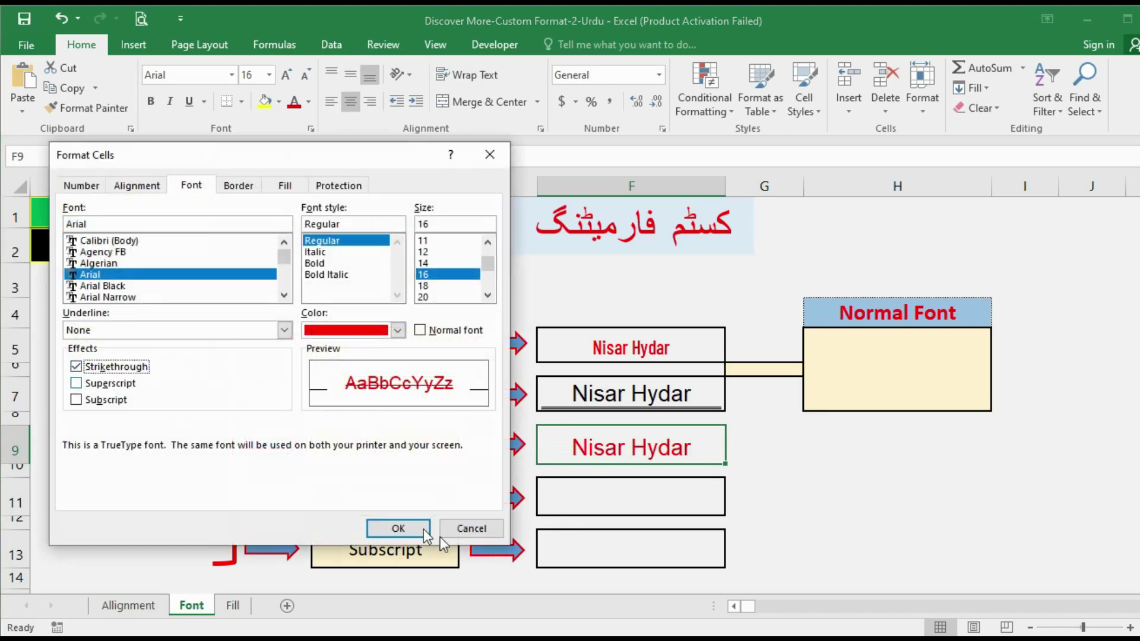
left_click(396, 529)
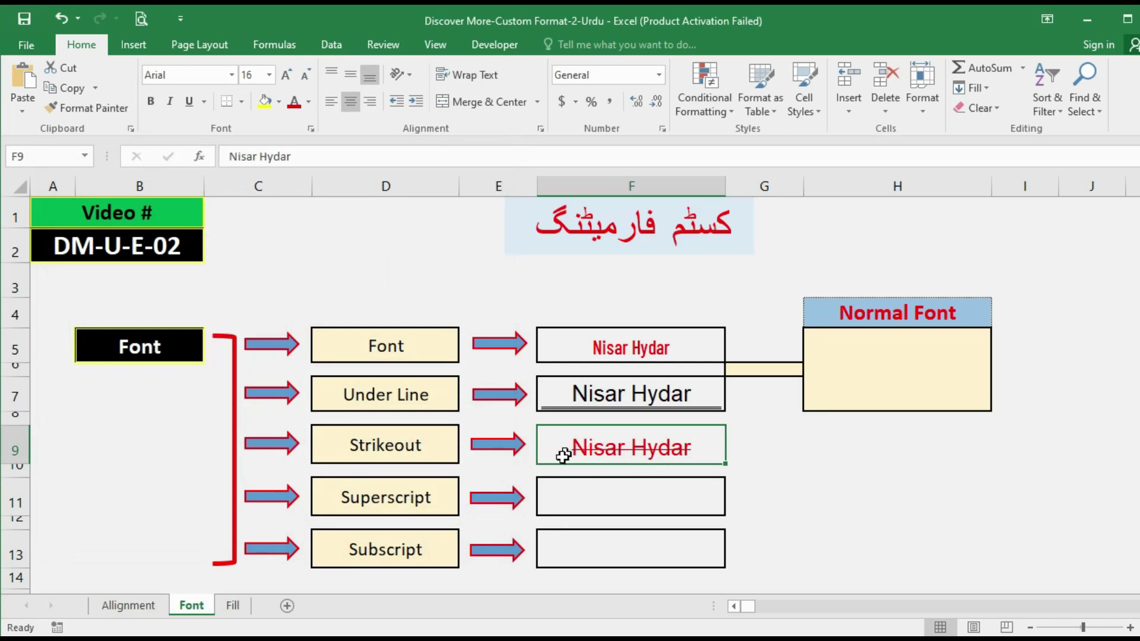
left_click(602, 500)
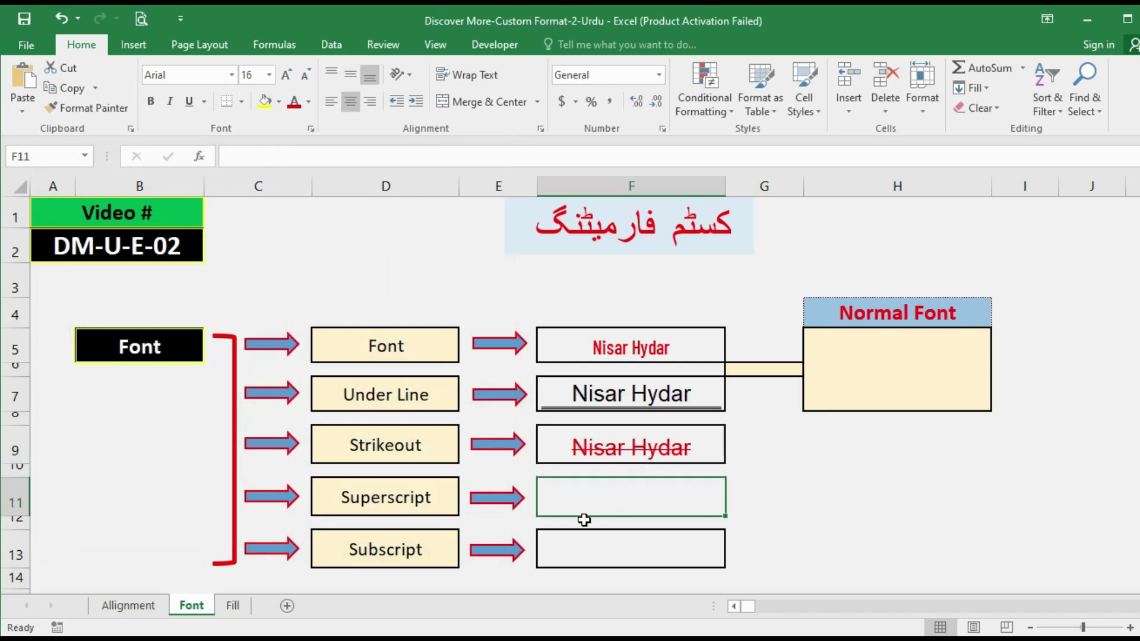
key("ctrl+1")
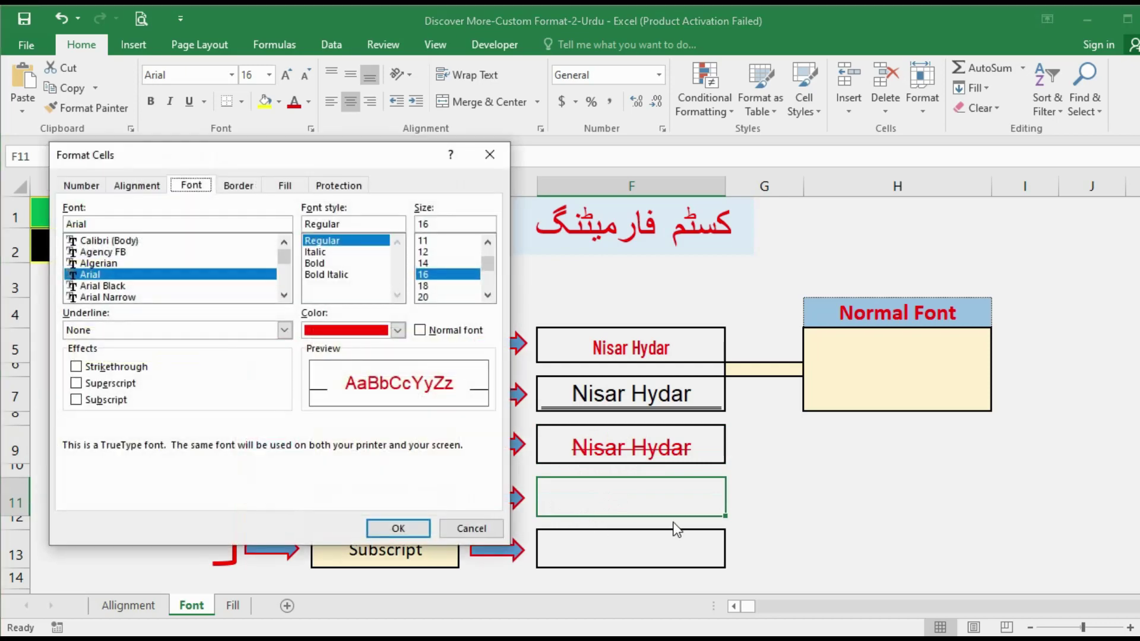
left_click(76, 385)
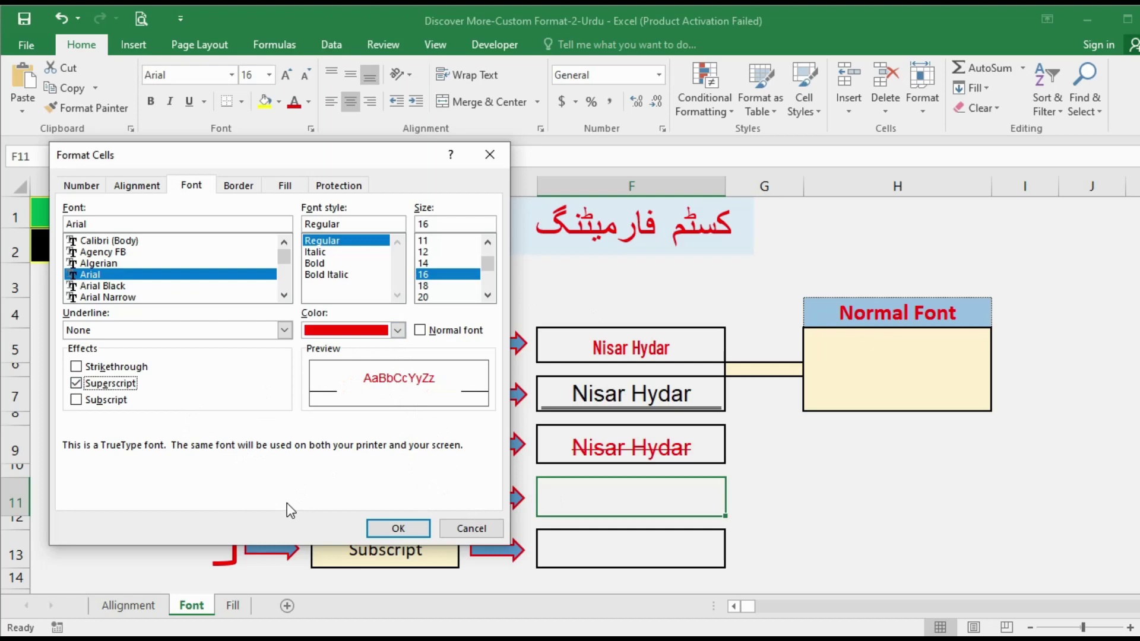
left_click(476, 530)
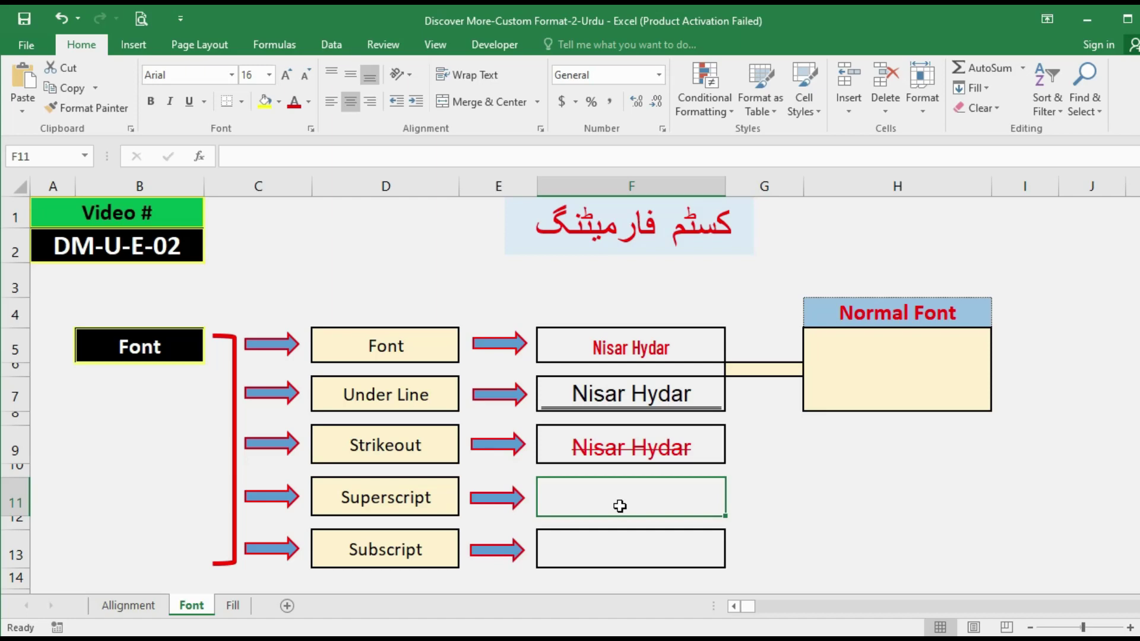
- Enter H2O in cell F11
type("H2")
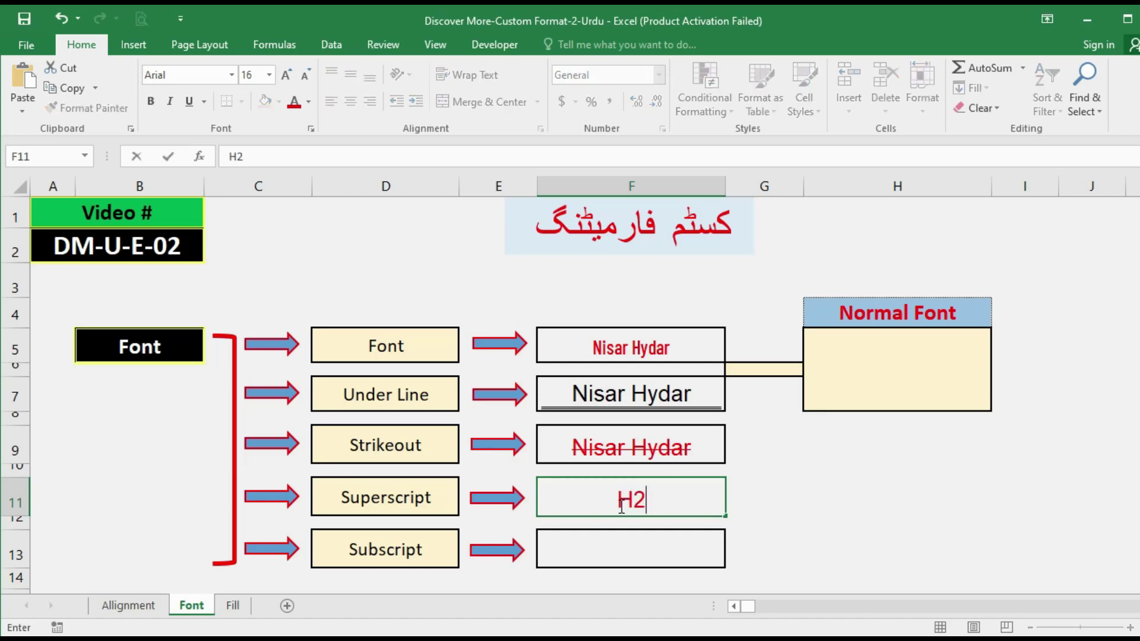
type("O")
key("Return")
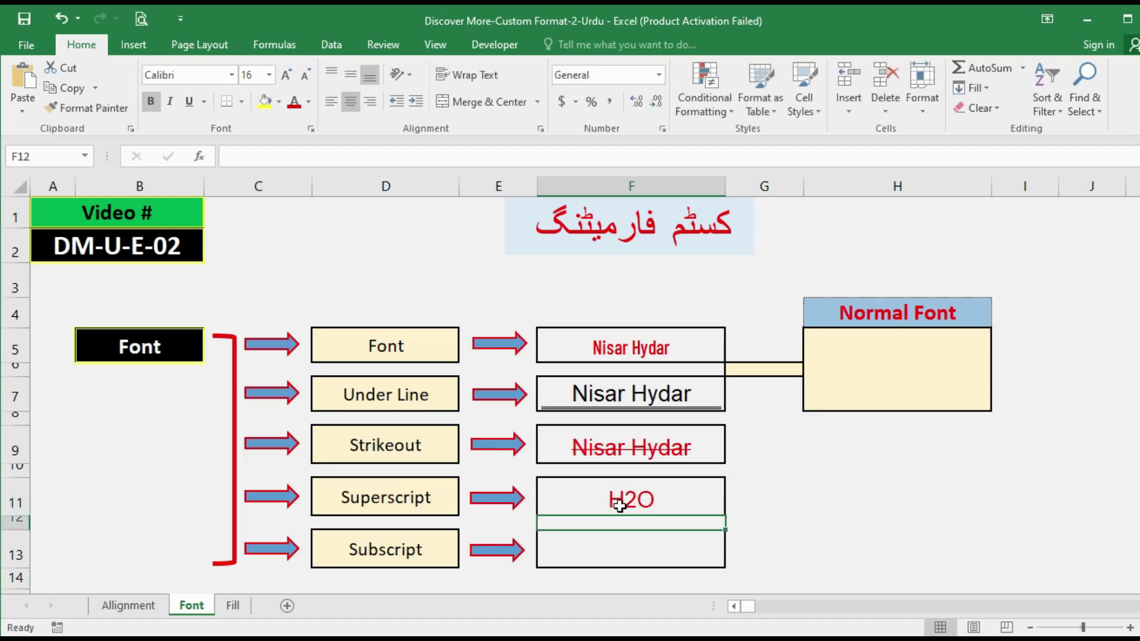
left_click(620, 506)
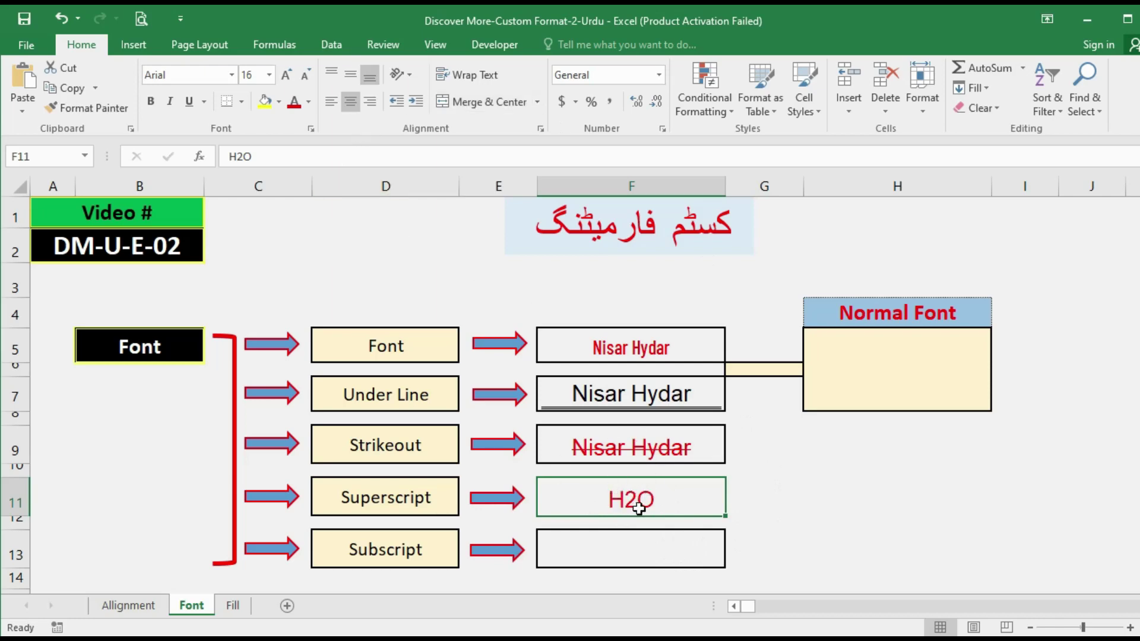
- Make only the 2 in H2O superscript so F11 reads H²O
left_click(240, 155)
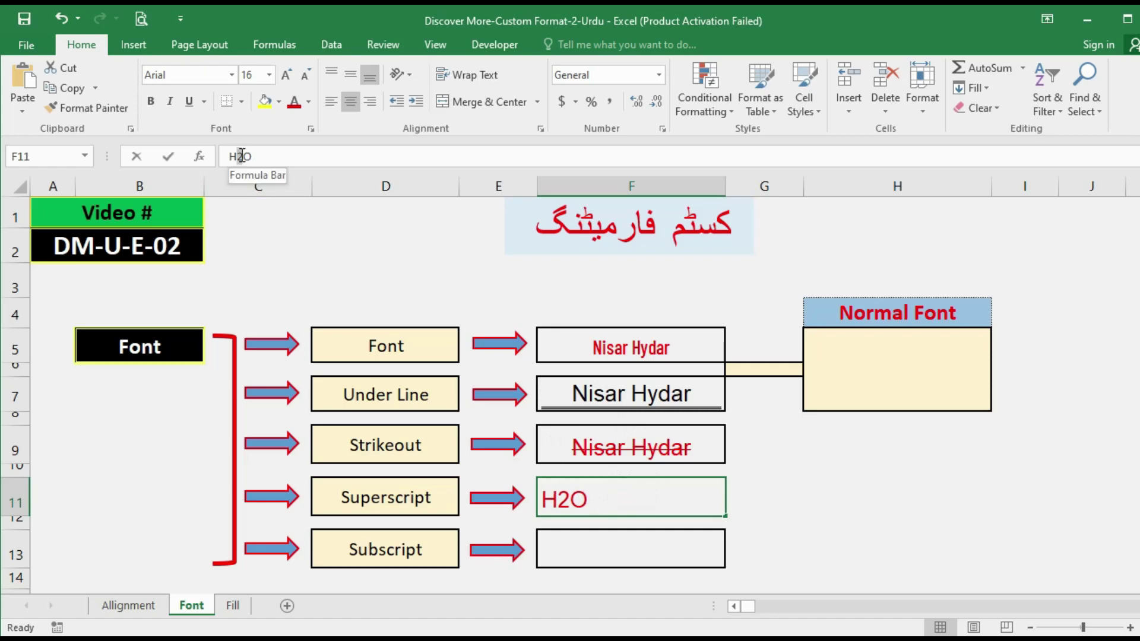
left_click_drag(241, 156, 235, 156)
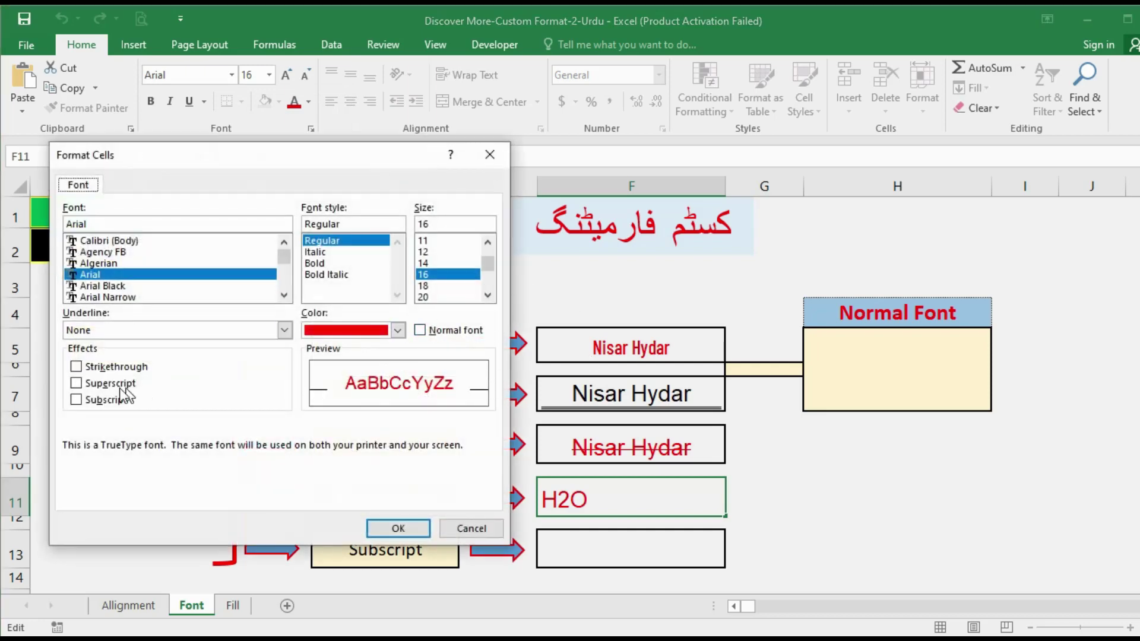
left_click(77, 384)
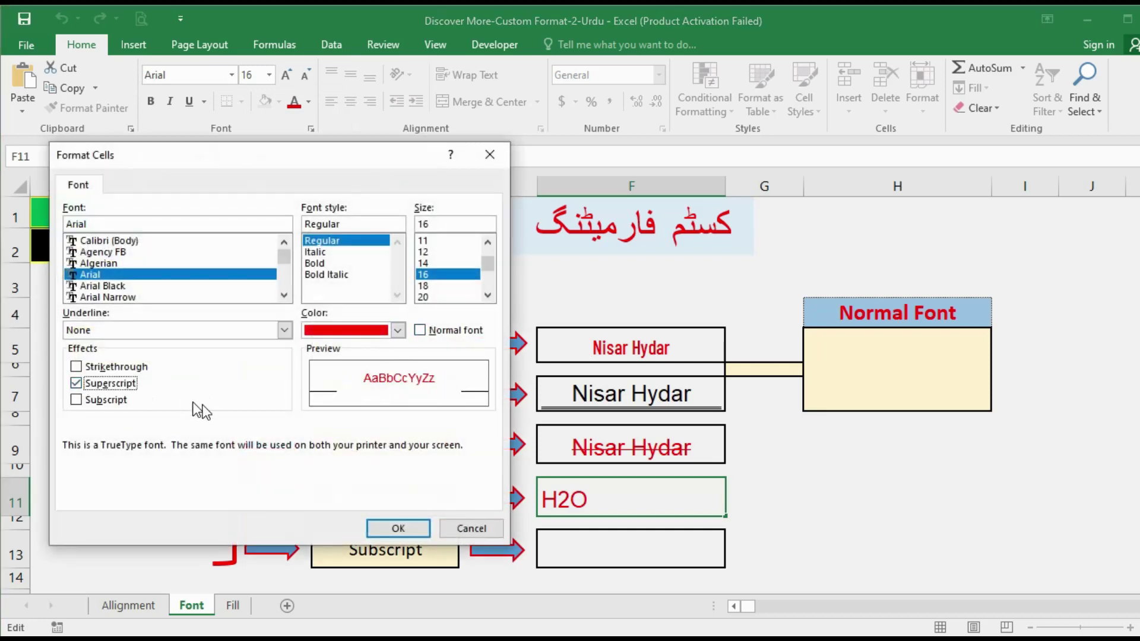
left_click(395, 529)
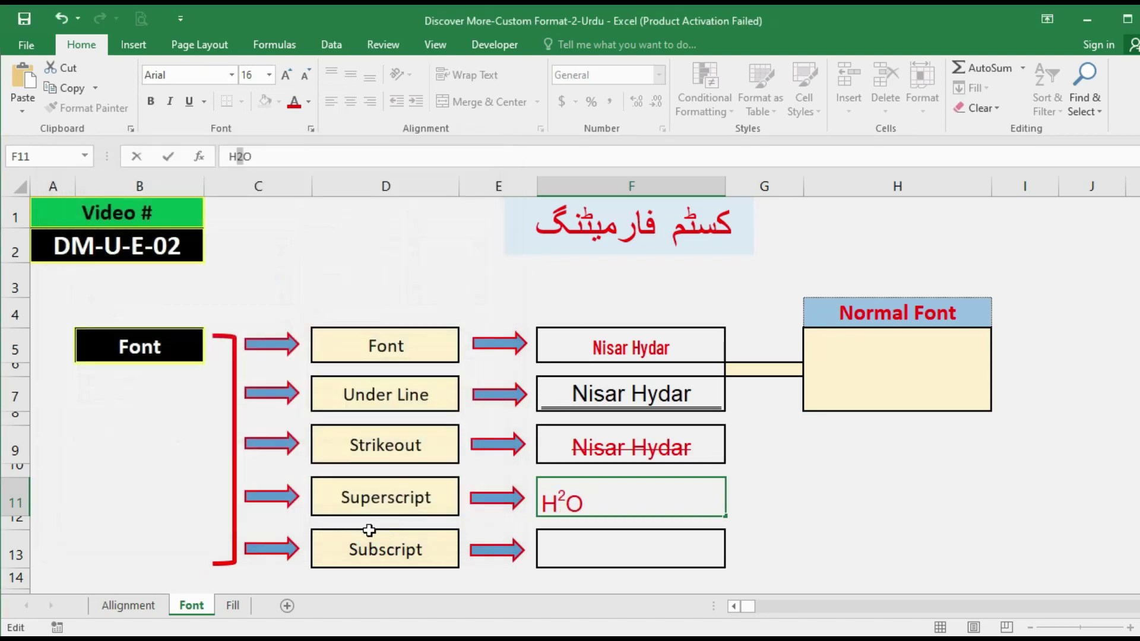
key("Return")
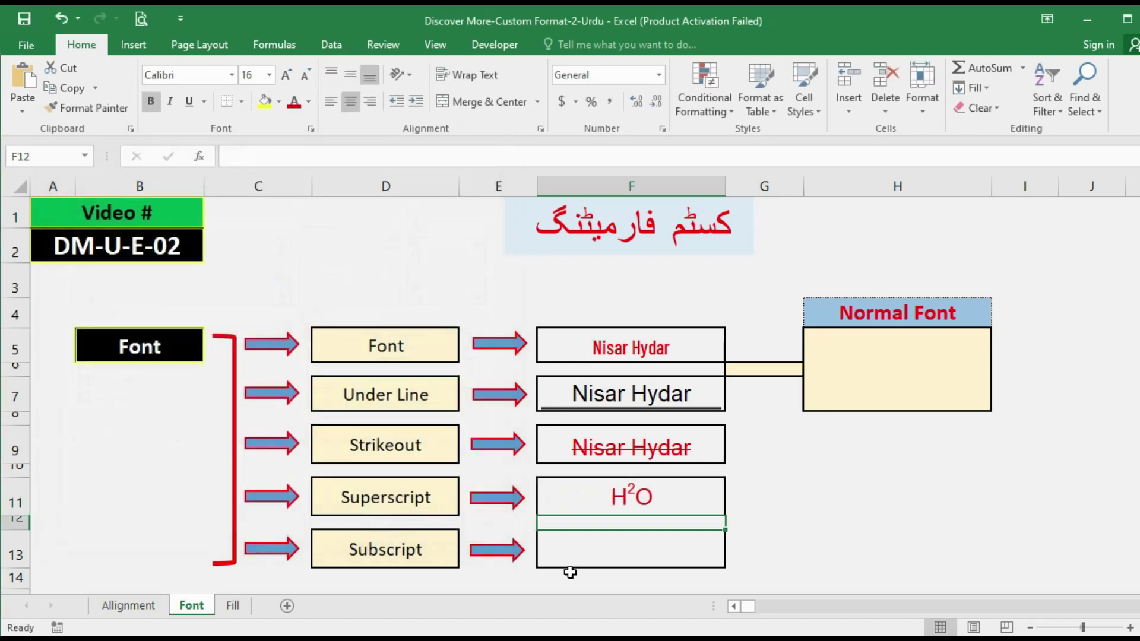
key("Up")
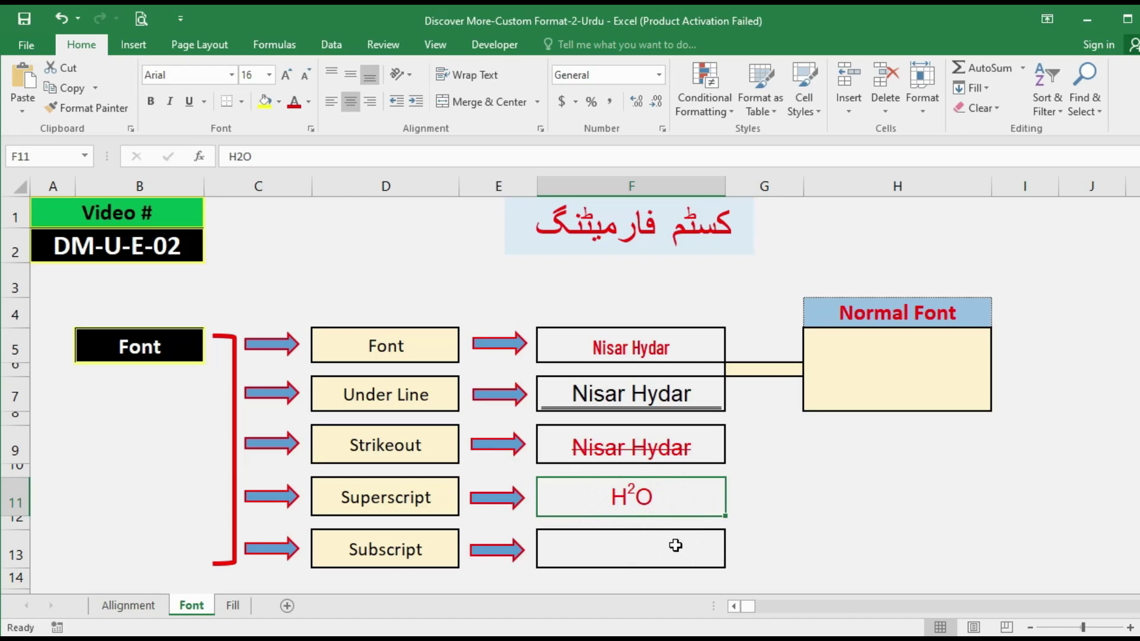
- Enter H2O in cell F13 beside the Subscript label
left_click(636, 551)
type("H")
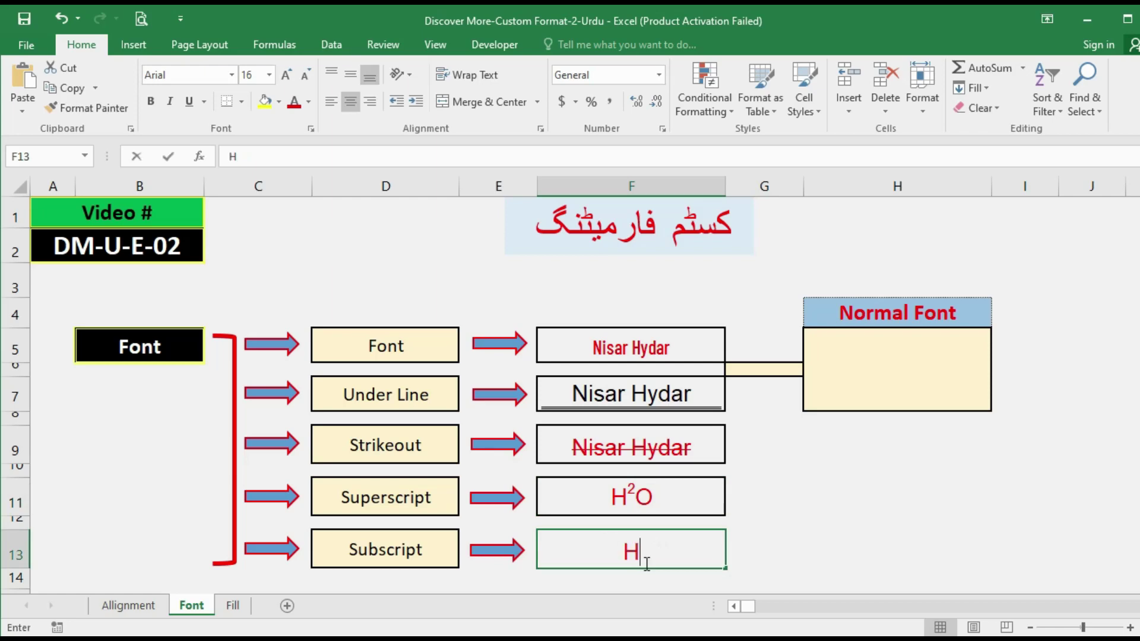
type("2O")
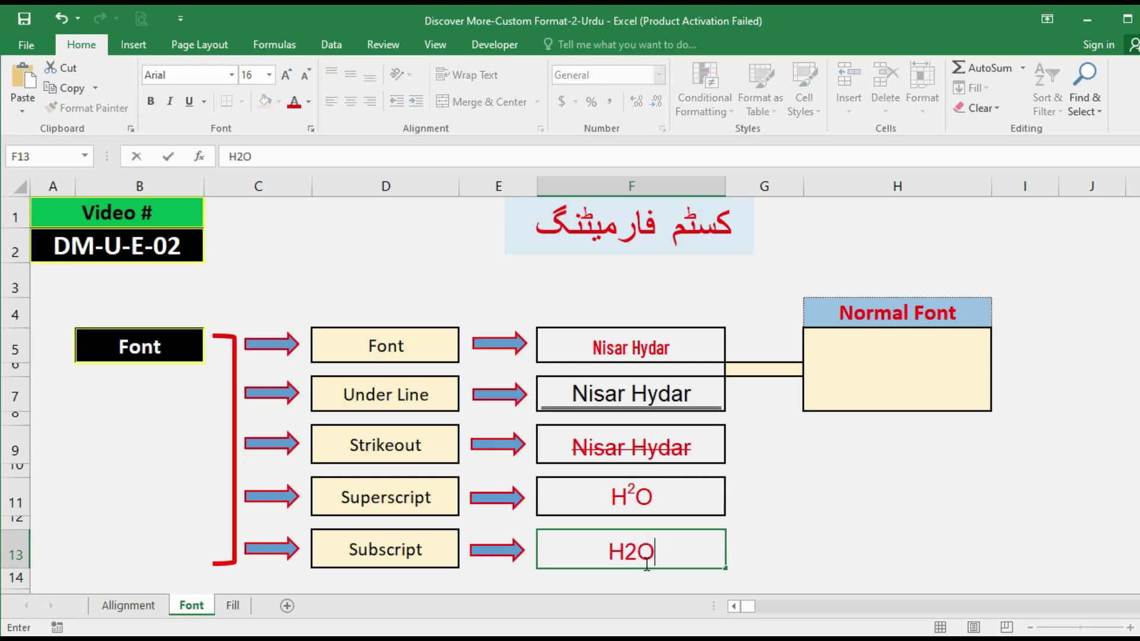
key("Return")
- Format only the 2 in H2O as subscript
left_click(645, 564)
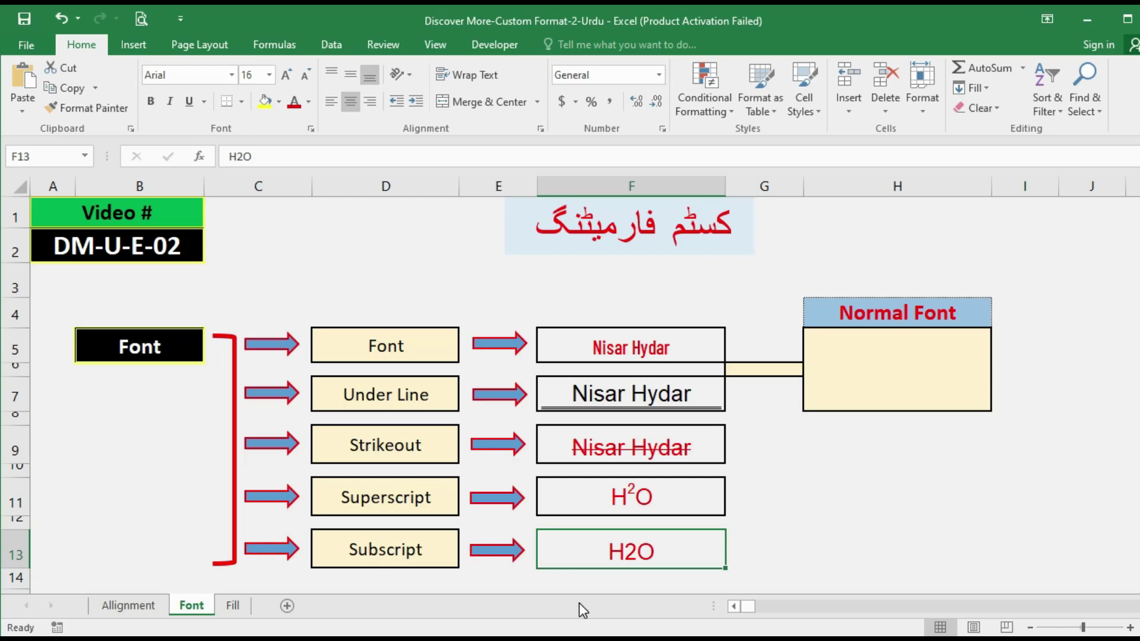
key("ctrl+1")
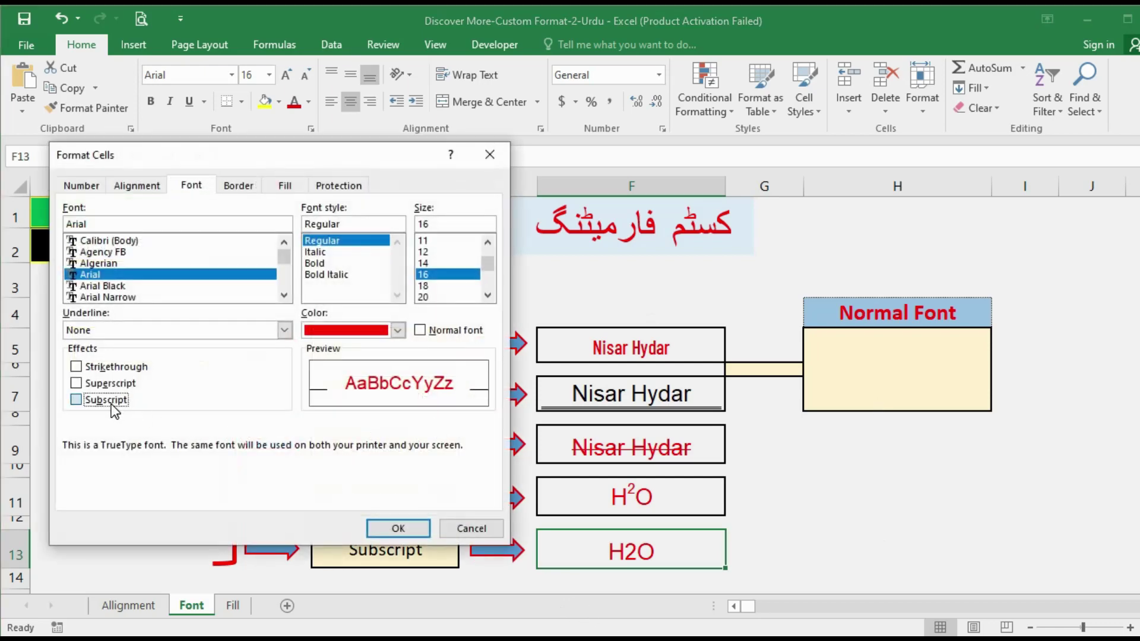
left_click(112, 404)
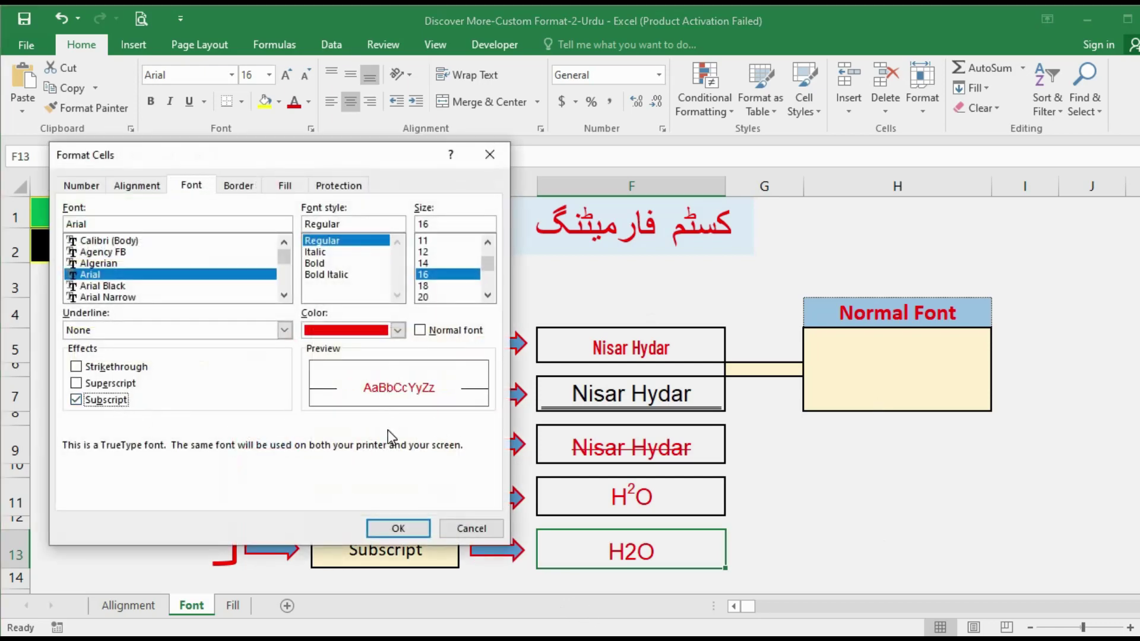
left_click(478, 534)
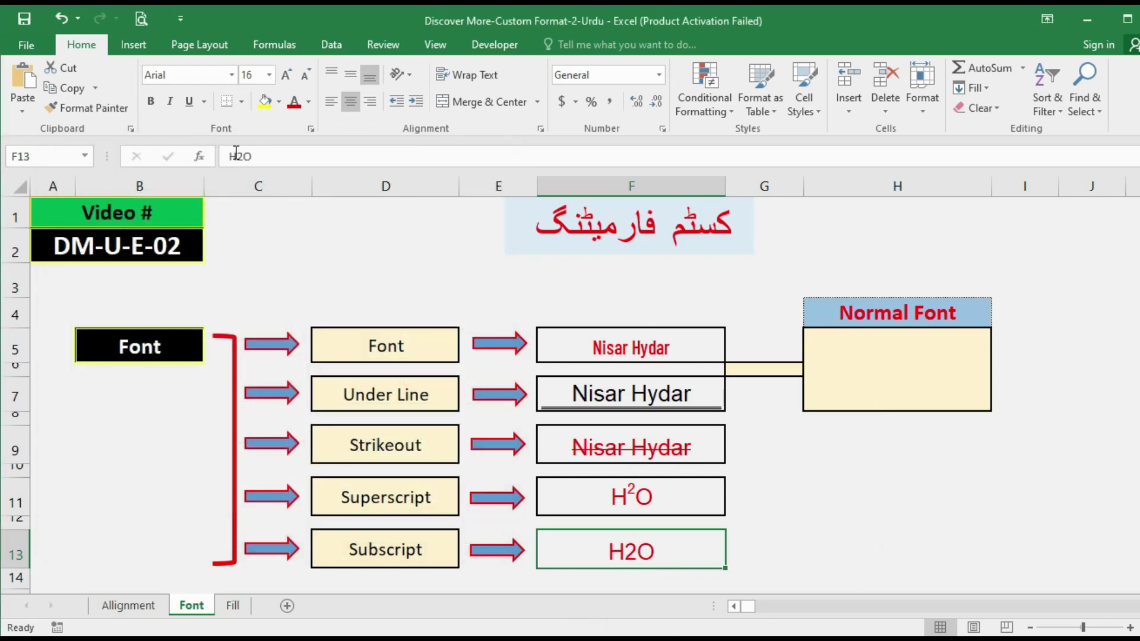
left_click_drag(236, 156, 244, 156)
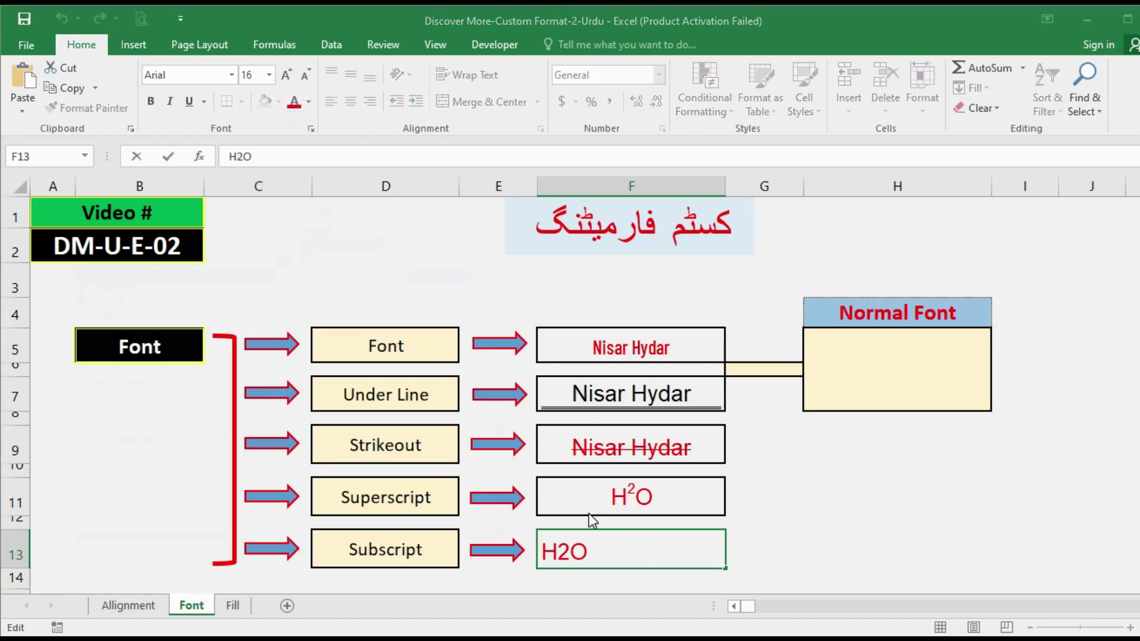
key("ctrl+1")
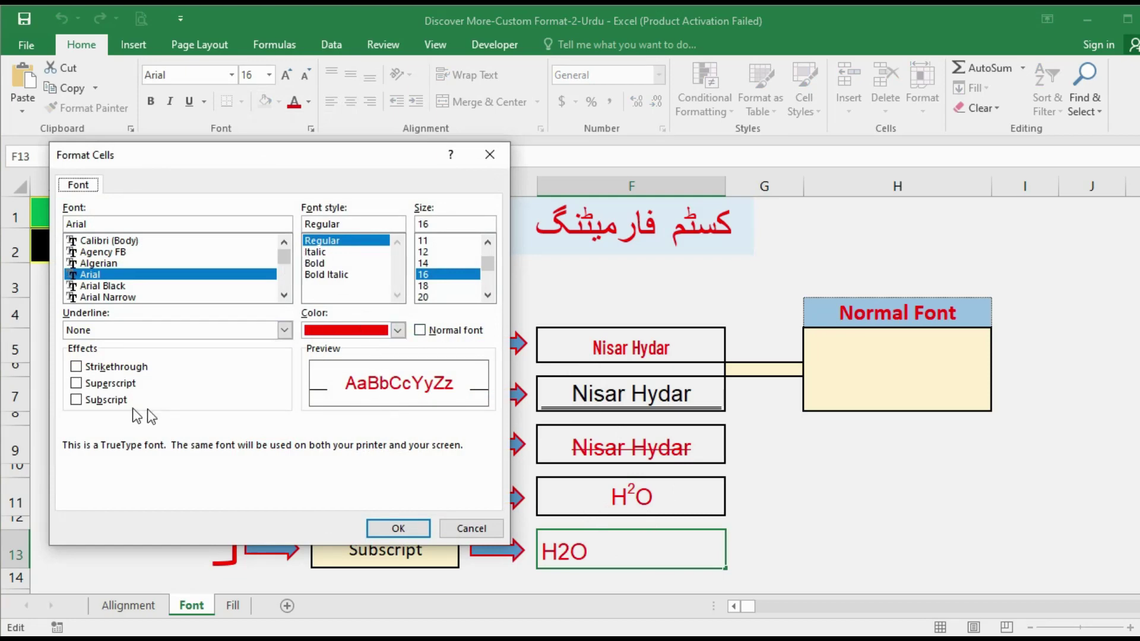
left_click(80, 401)
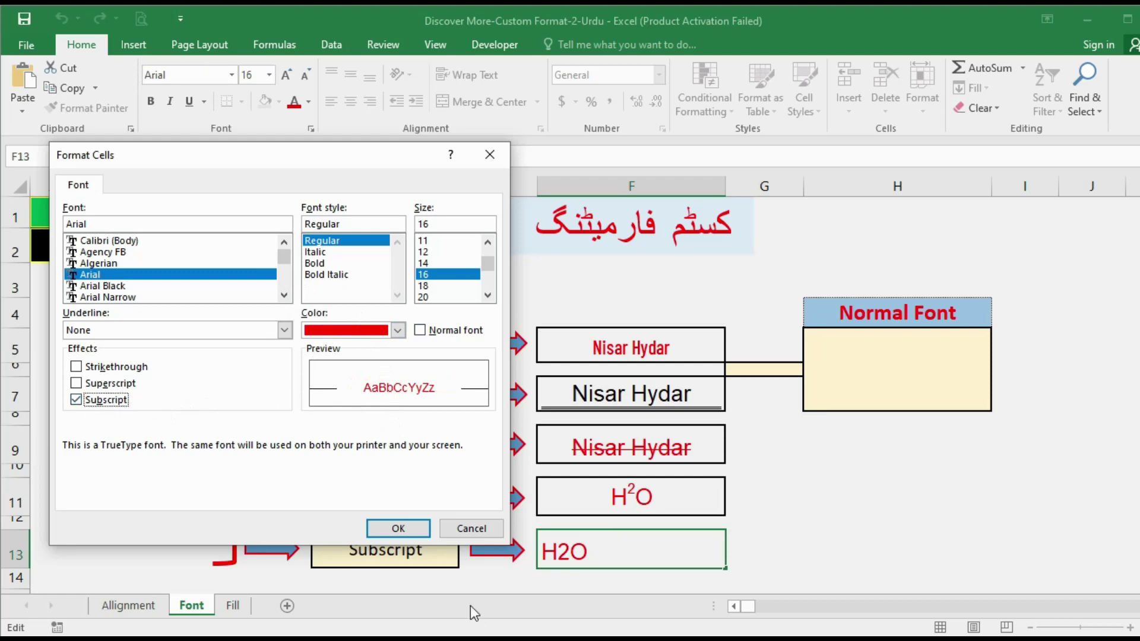
left_click(398, 529)
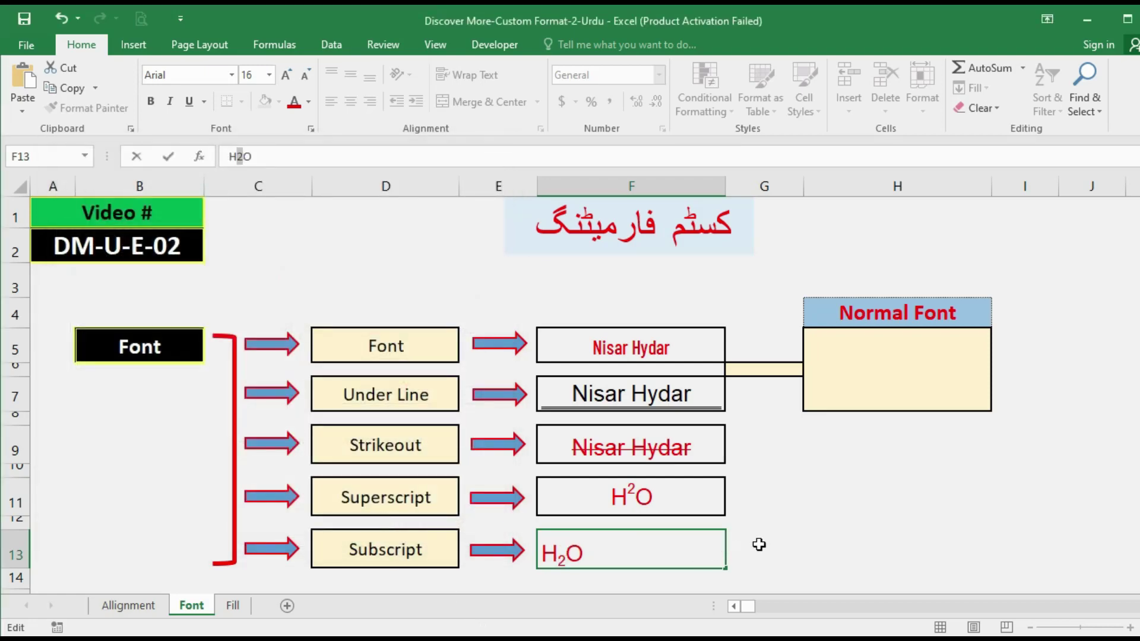
left_click(786, 542)
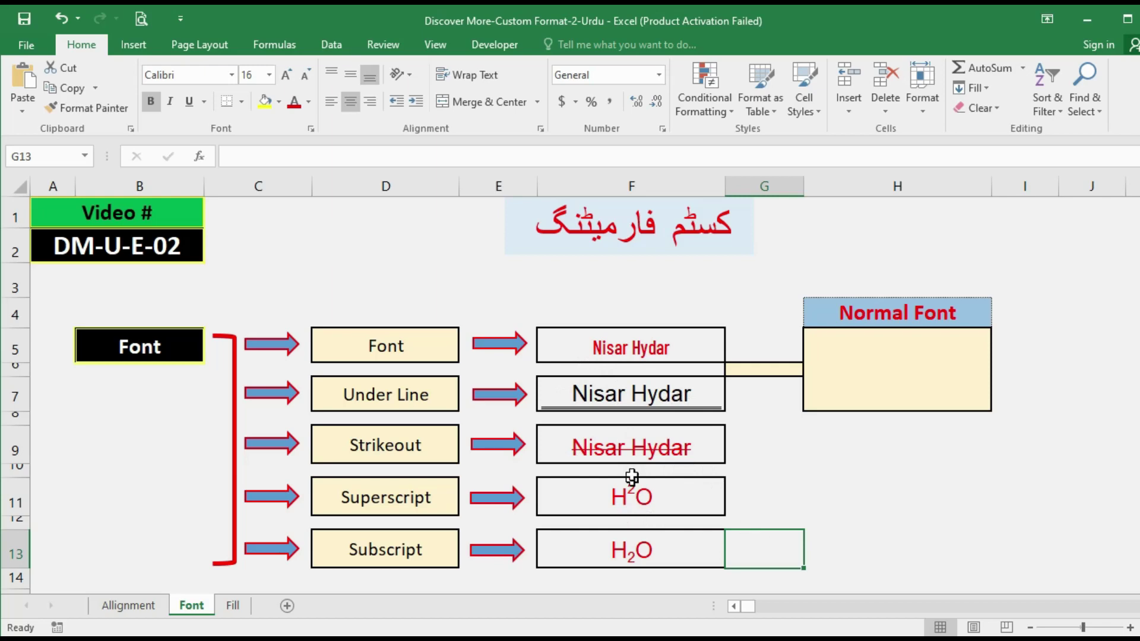
left_click(642, 553)
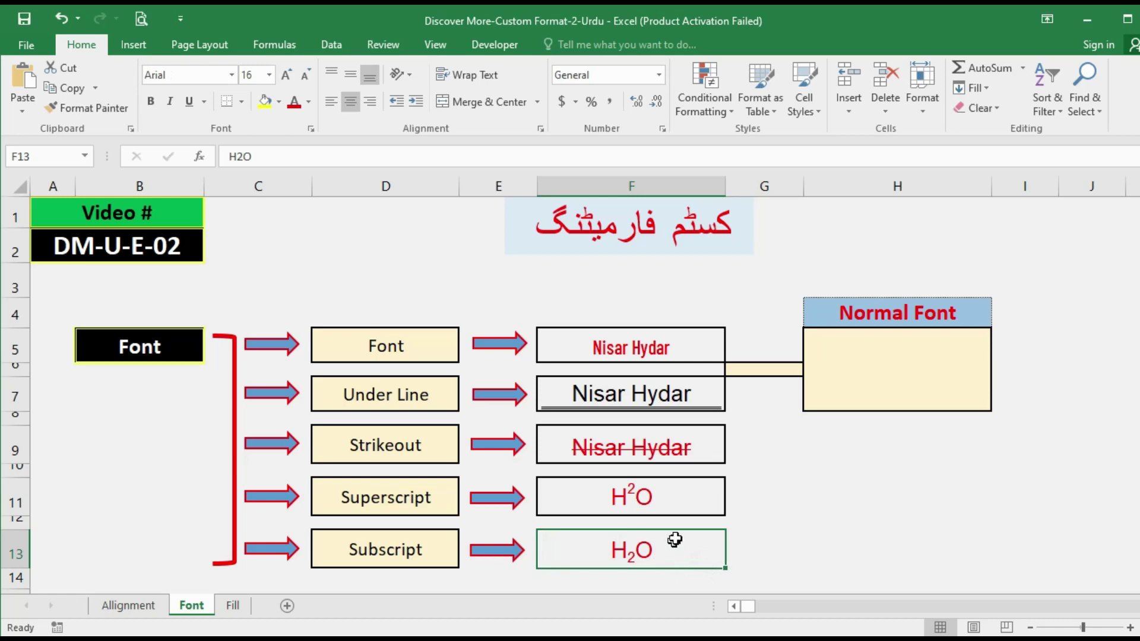
left_click(691, 495)
left_click(688, 536)
left_click(688, 506)
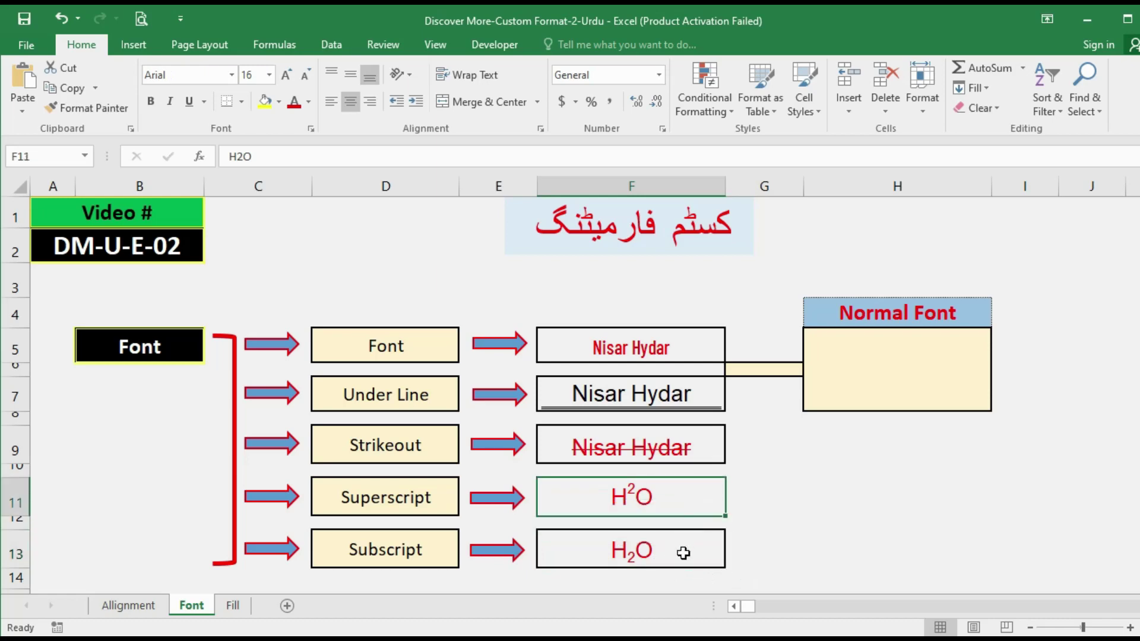
left_click(682, 547)
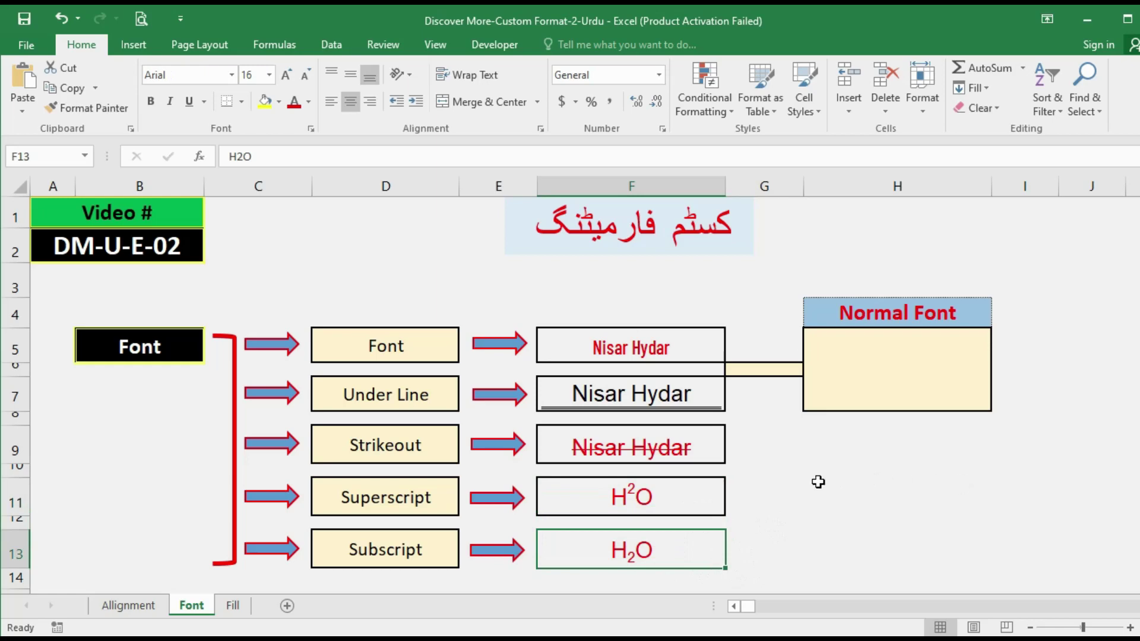
key("ctrl+1")
- Enter a sample full name in the Normal Font cell H5
key("Escape")
left_click(856, 387)
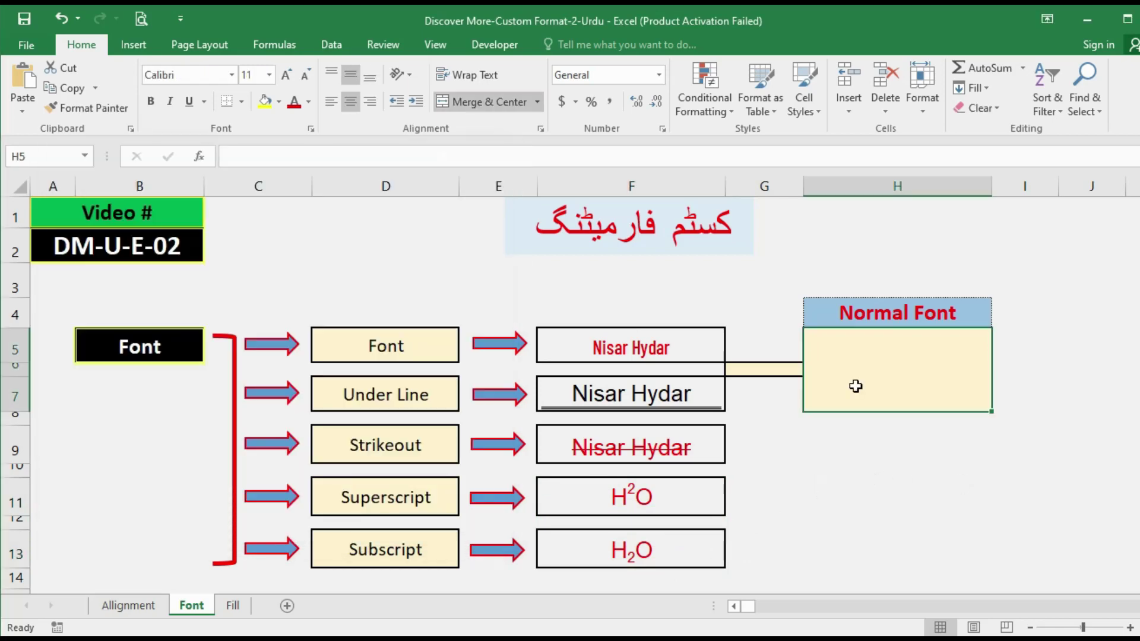
type("Ni")
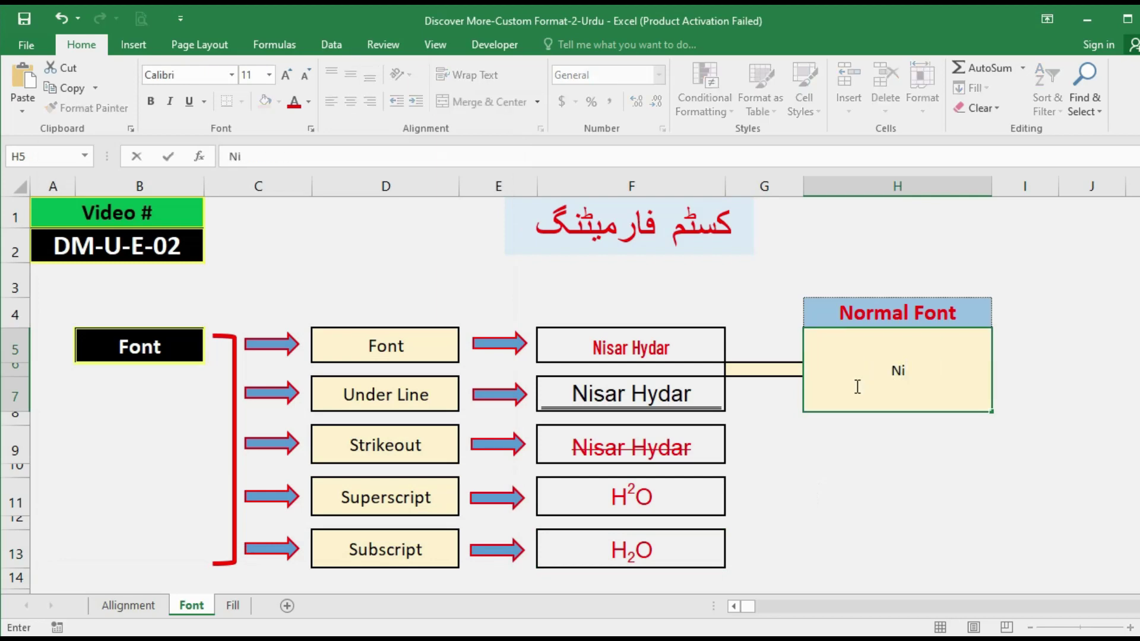
type("sar Hydar")
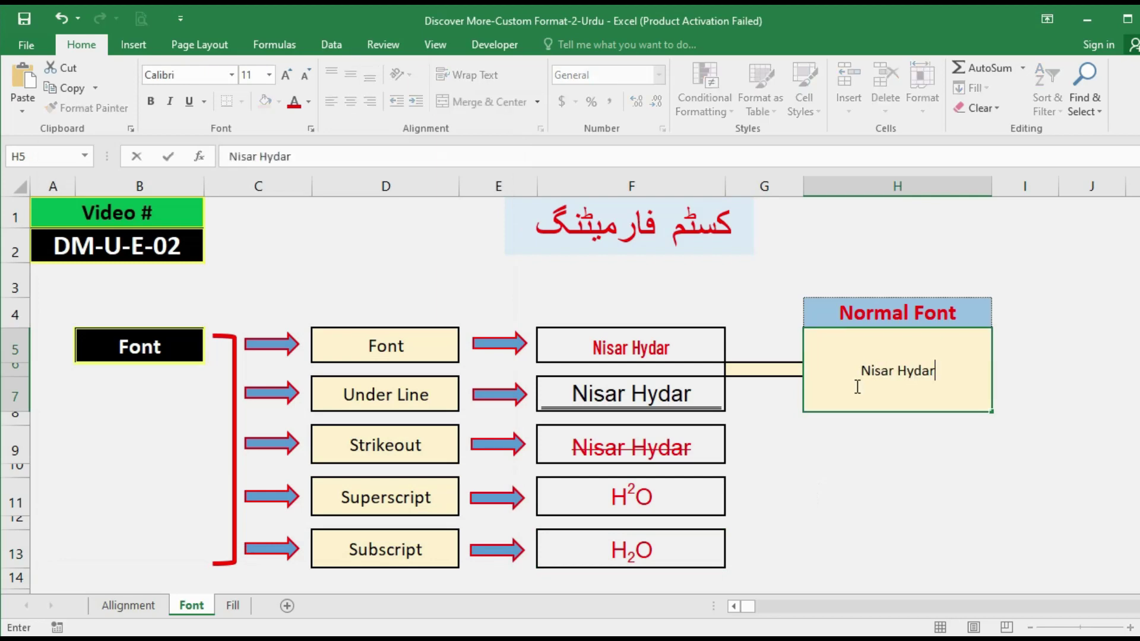
key("ctrl+Return")
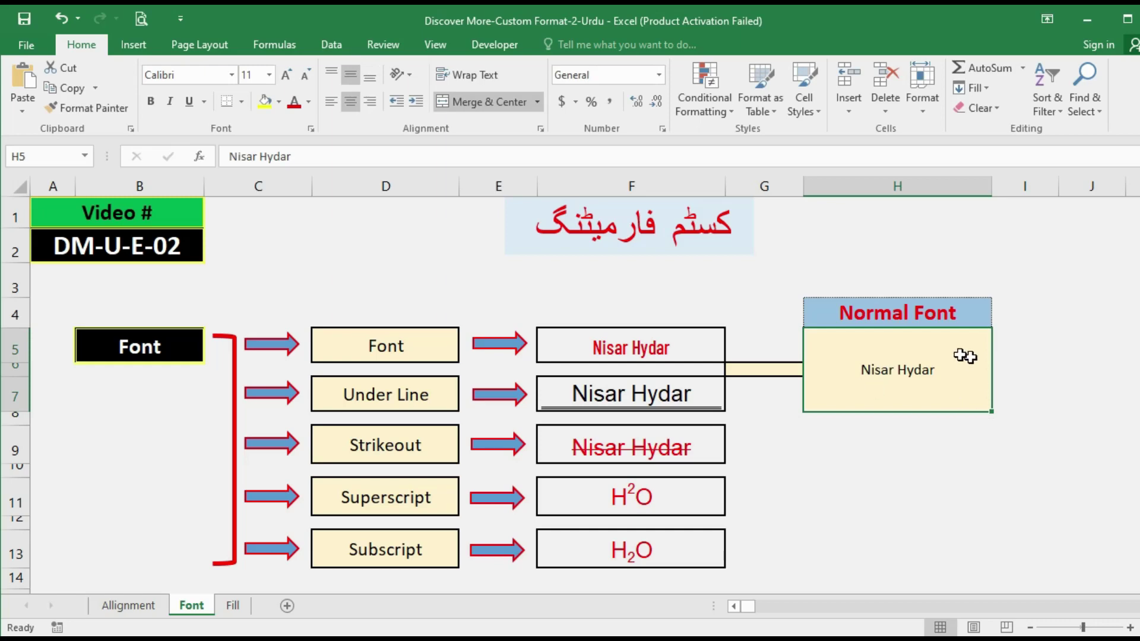
- Make the name in H5 bold, size 20, italic and underlined
left_click(151, 103)
left_click(288, 77)
left_click(288, 76)
left_click(287, 76)
left_click(287, 76)
left_click(287, 77)
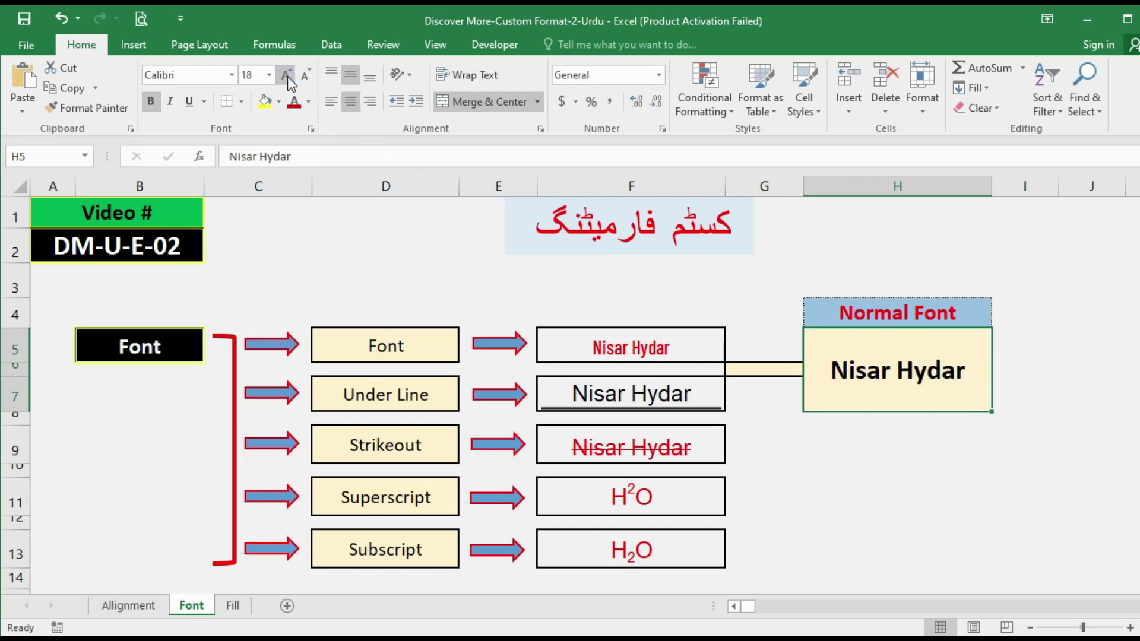
left_click(171, 102)
left_click(188, 102)
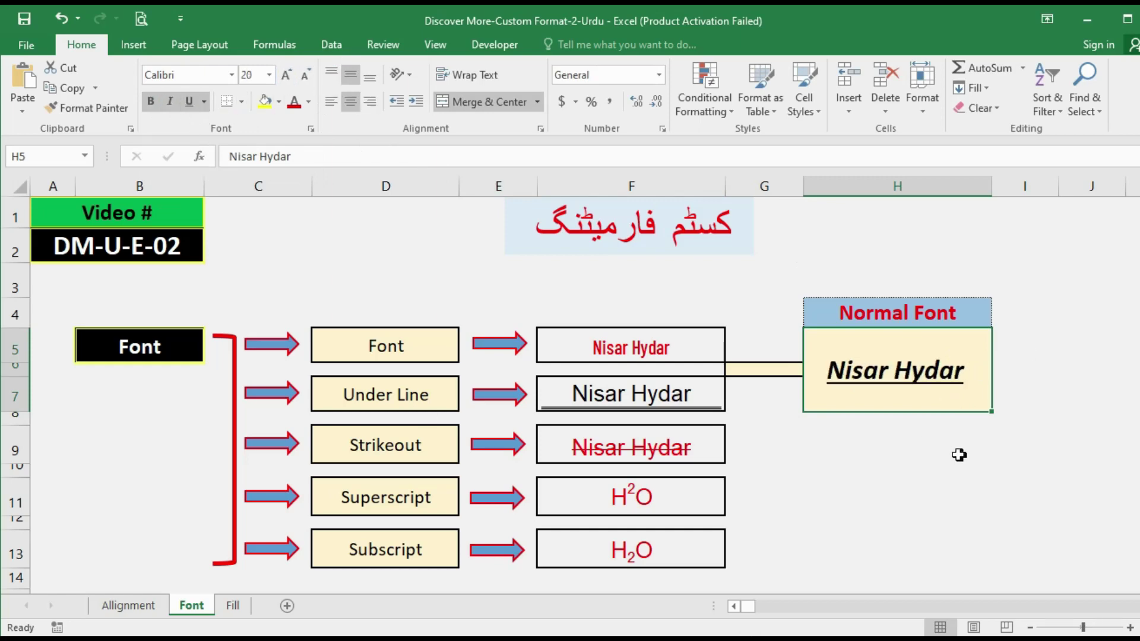
- Reset H5 to the Normal font, plain Calibri 11
left_click(928, 426)
left_click(900, 378)
key("ctrl+1")
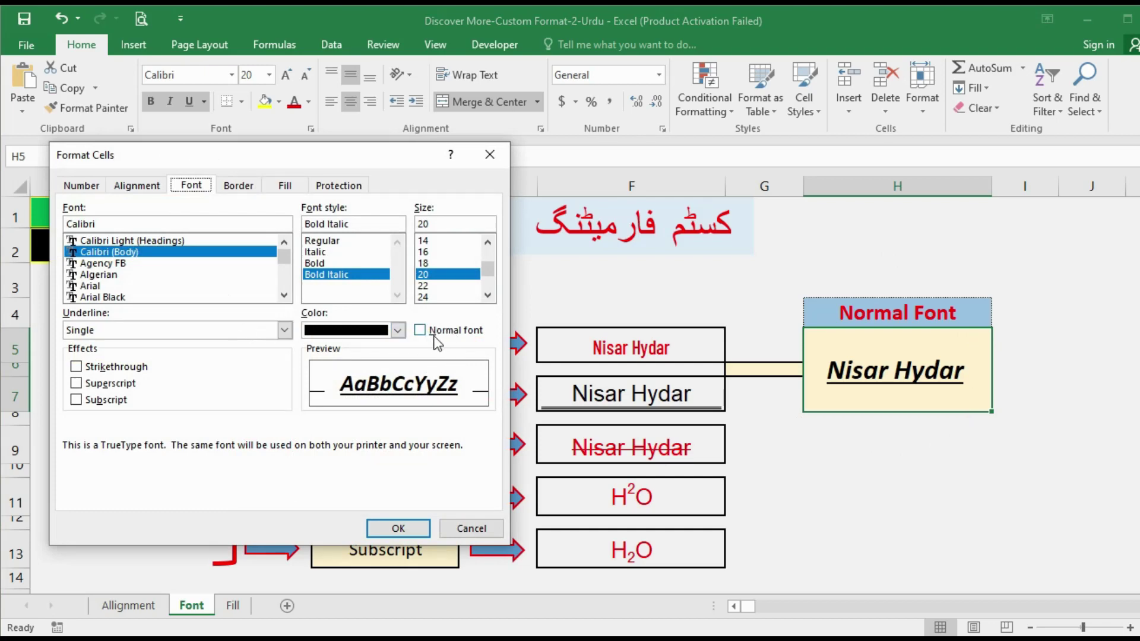
left_click(421, 330)
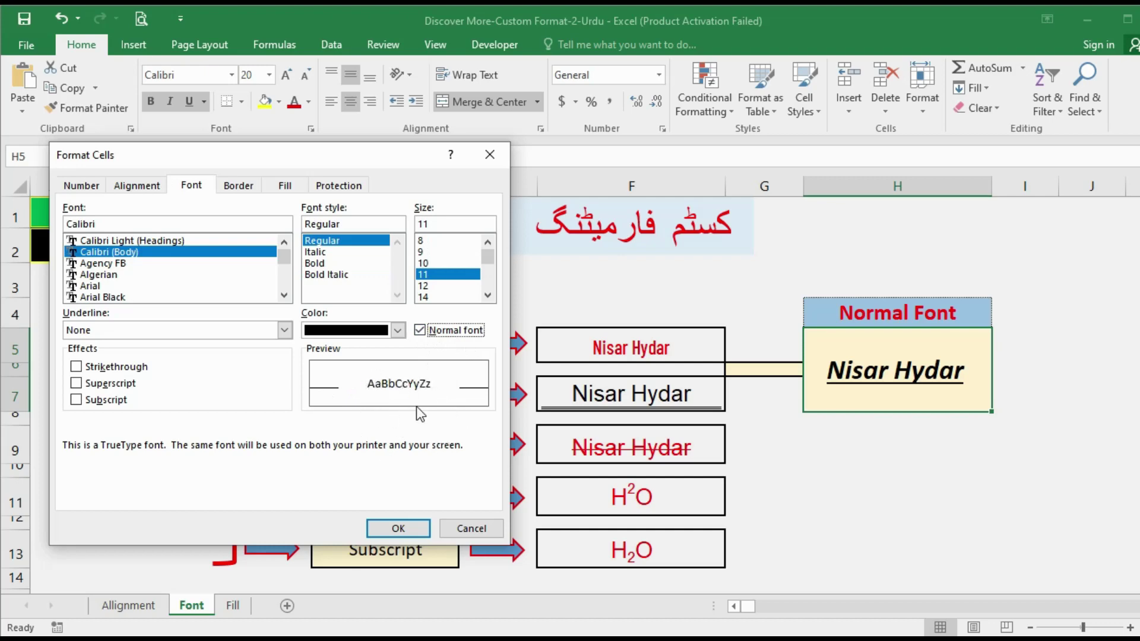
left_click(394, 528)
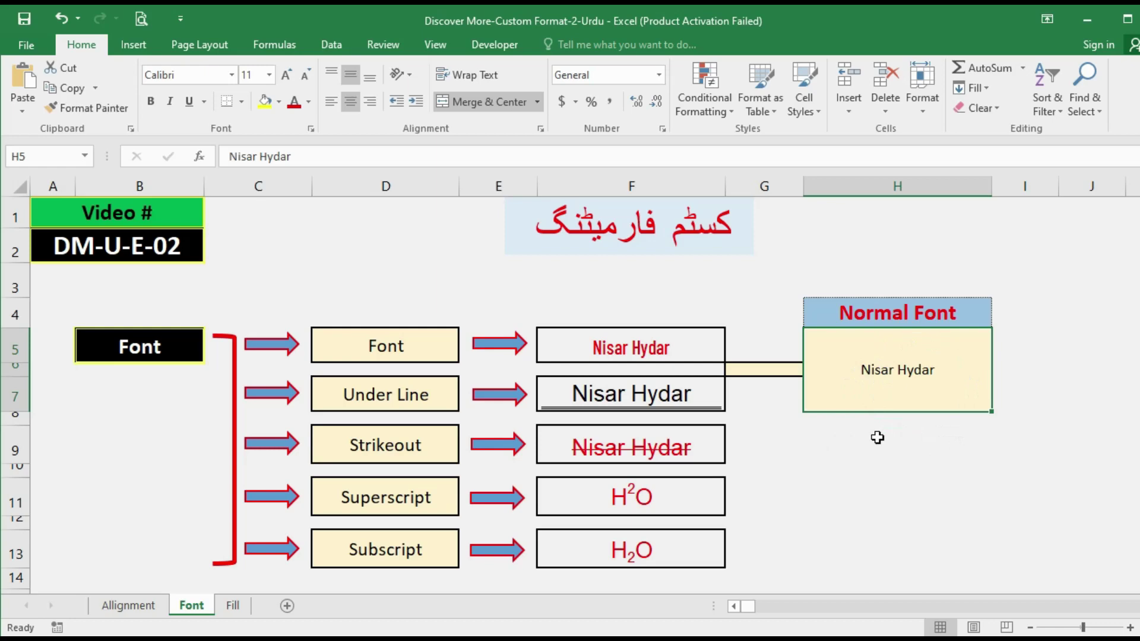
- Merge cells H9:H11 with Merge & Center
left_click(816, 445)
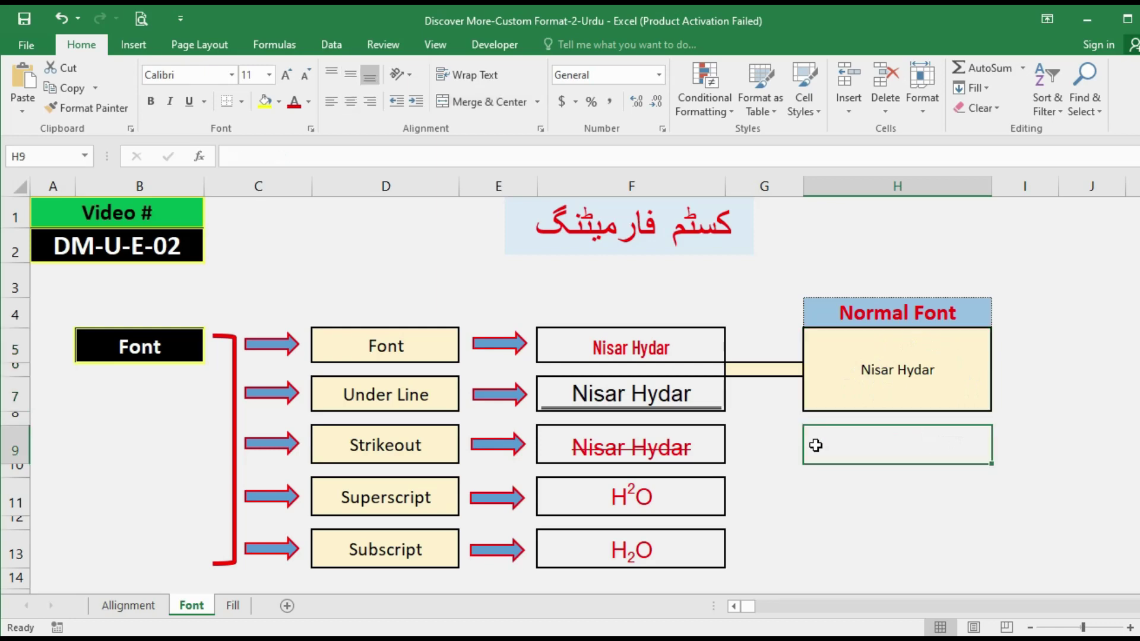
key("ctrl+1")
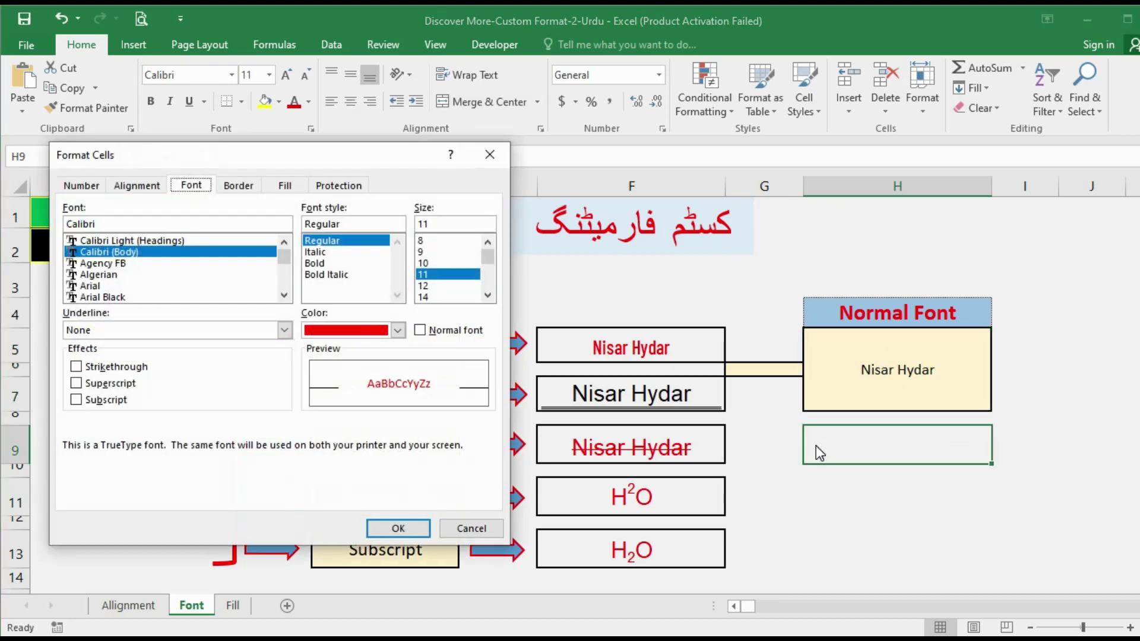
left_click(245, 186)
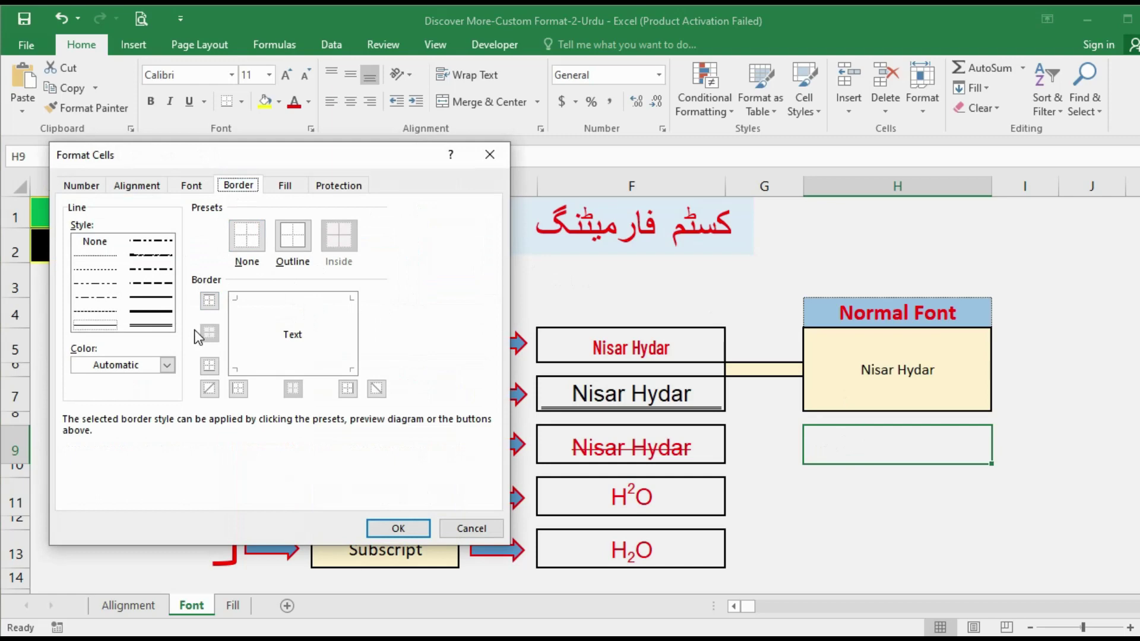
left_click(471, 528)
left_click_drag(837, 451, 836, 493)
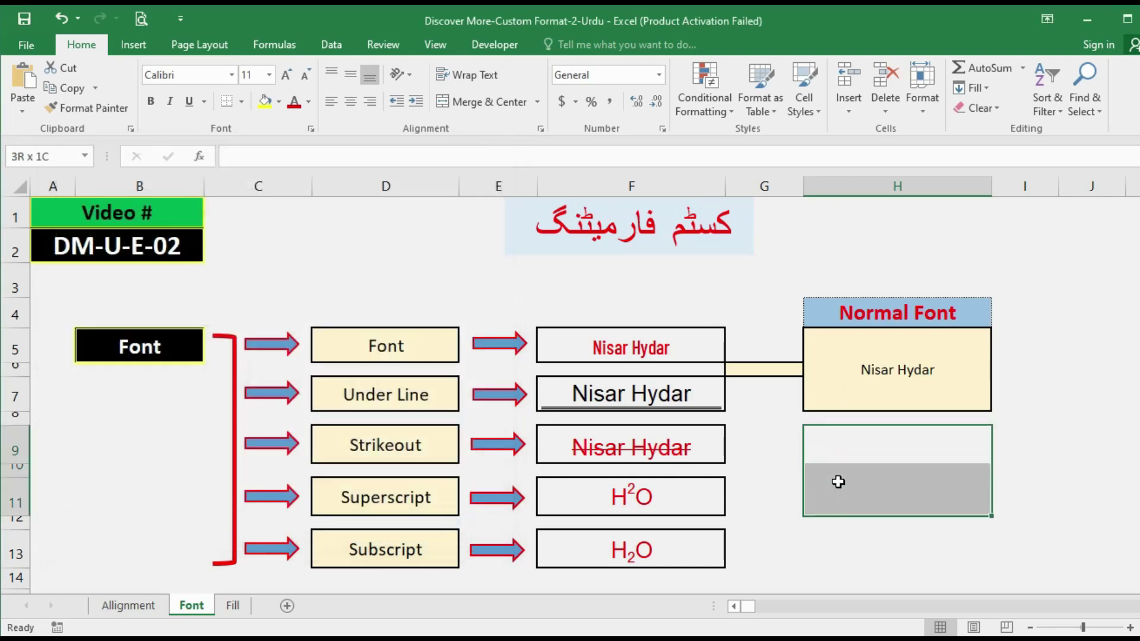
left_click(510, 102)
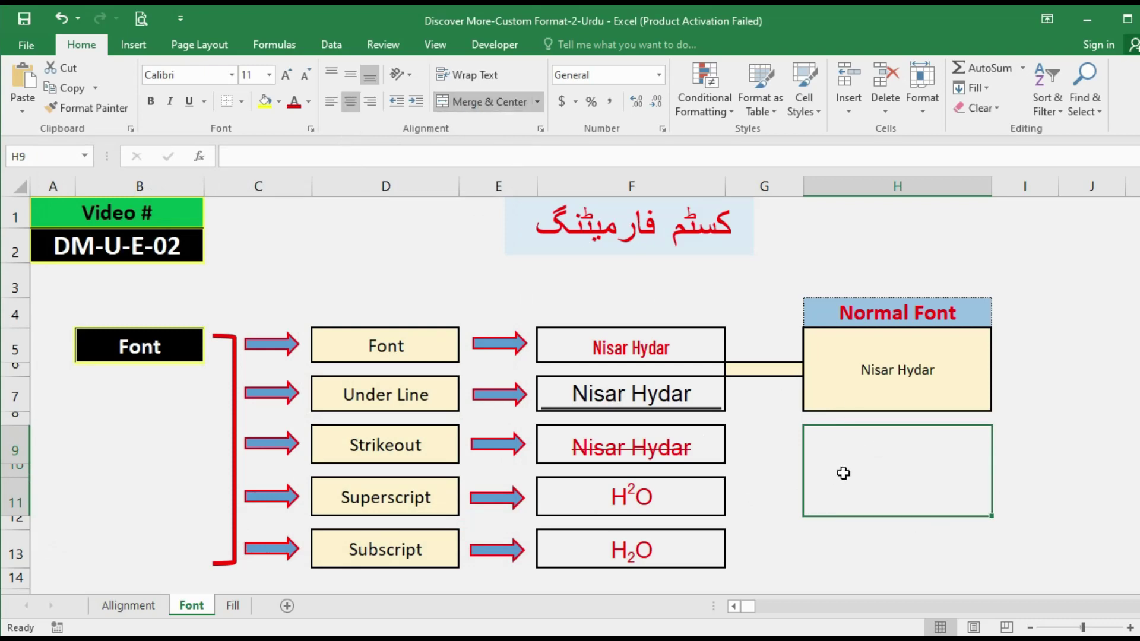
- Choose the double line style and red colour for the merged H9 border
key("ctrl+1")
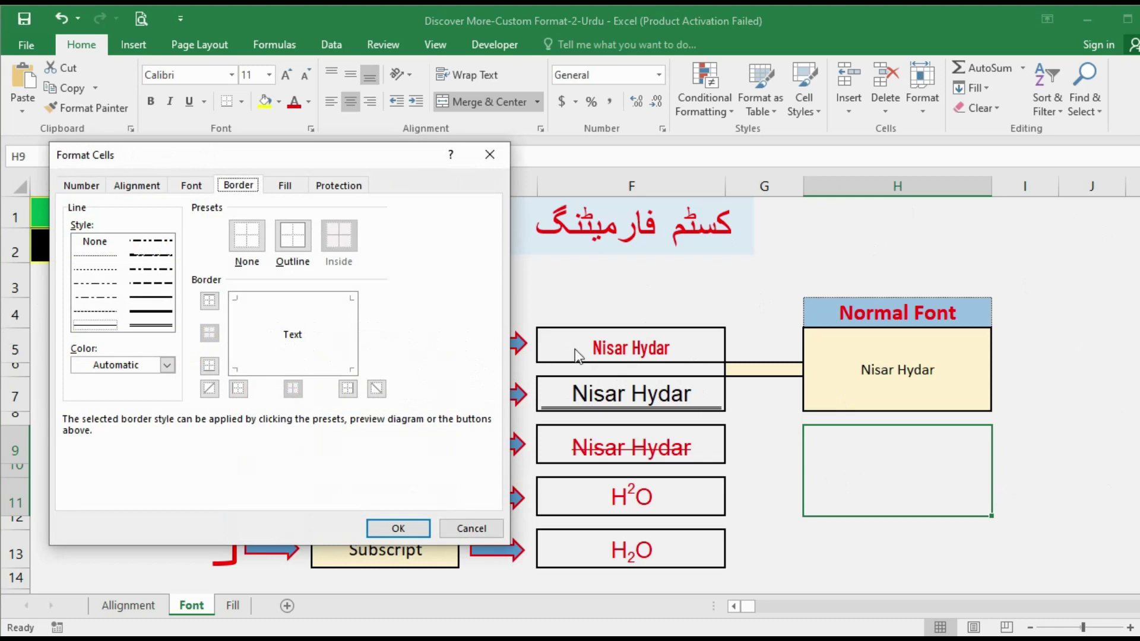
left_click(110, 257)
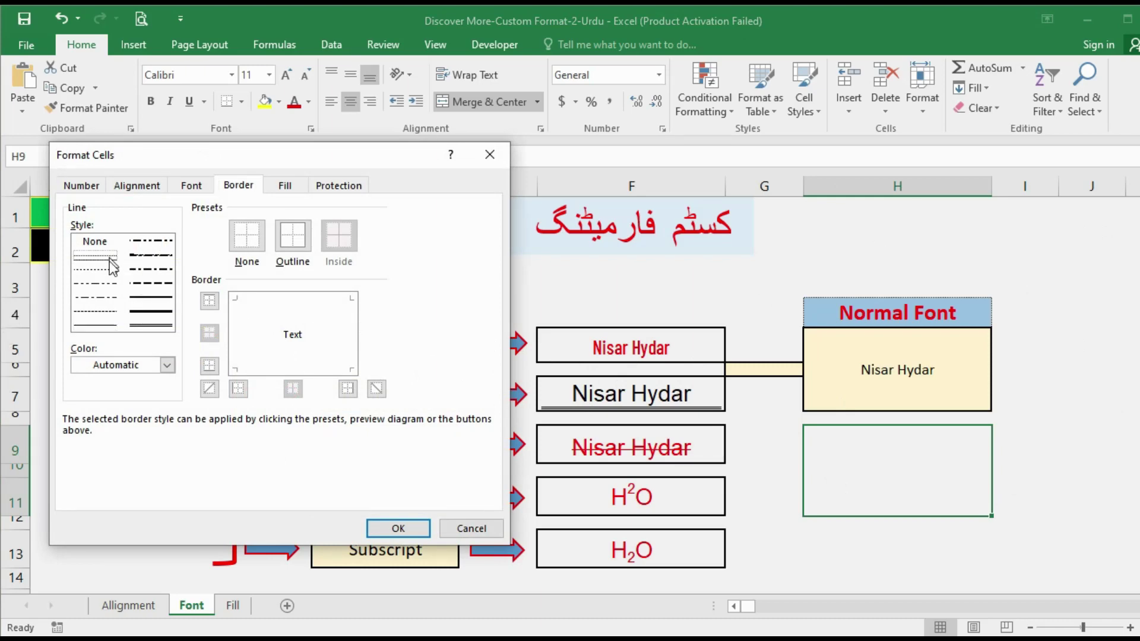
left_click(104, 270)
left_click(153, 245)
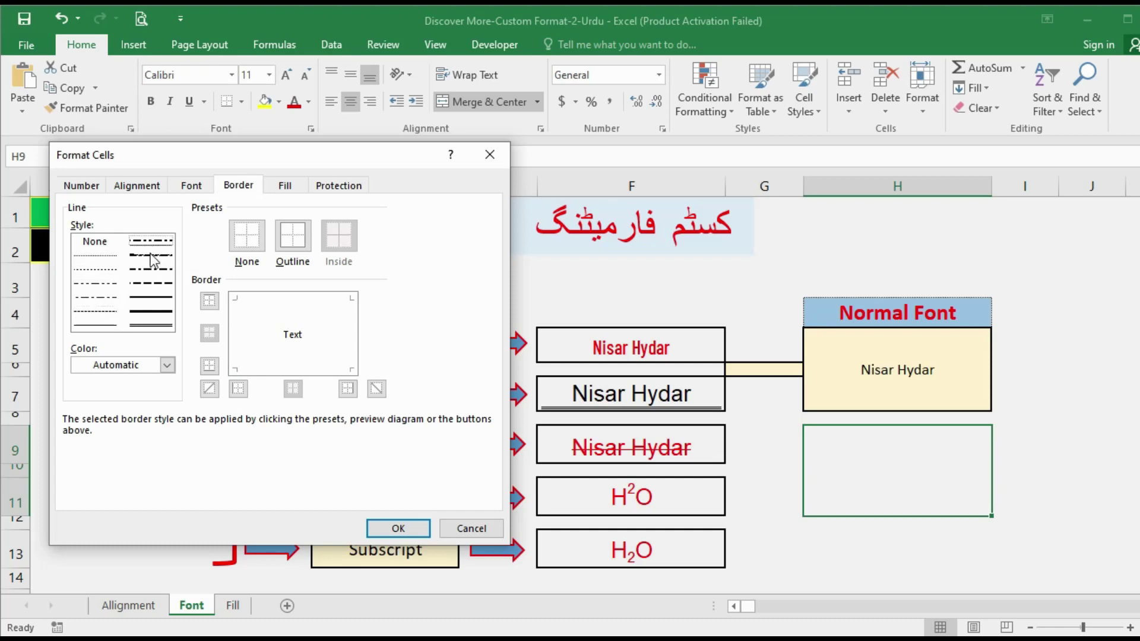
left_click(151, 259)
left_click(151, 269)
left_click(152, 283)
left_click(156, 297)
left_click(161, 312)
left_click(152, 325)
left_click(167, 366)
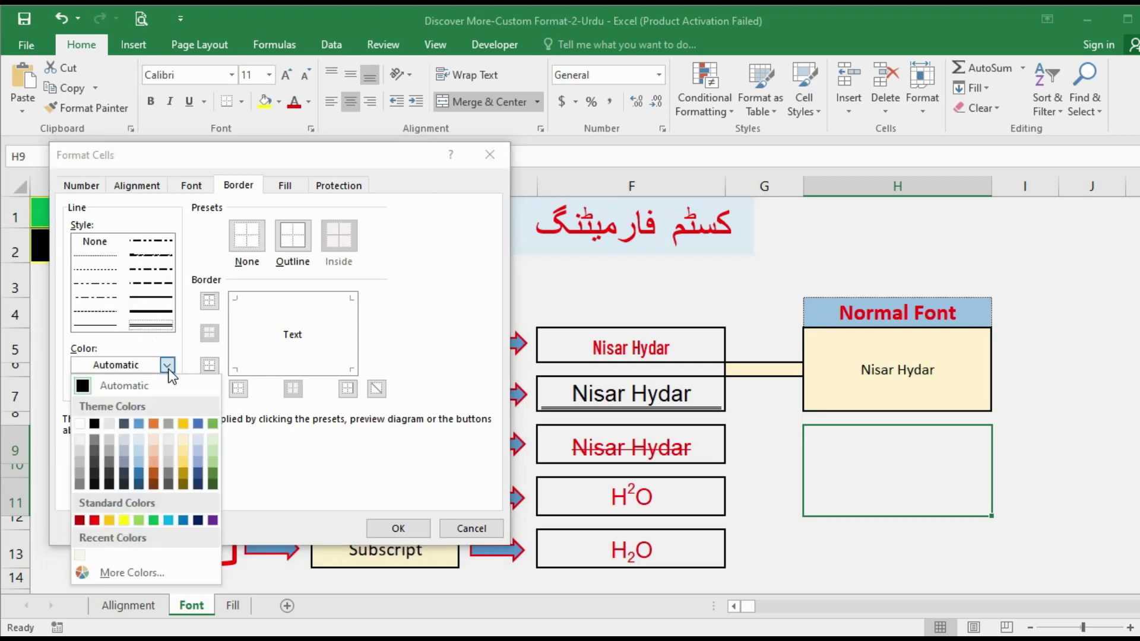
left_click(95, 521)
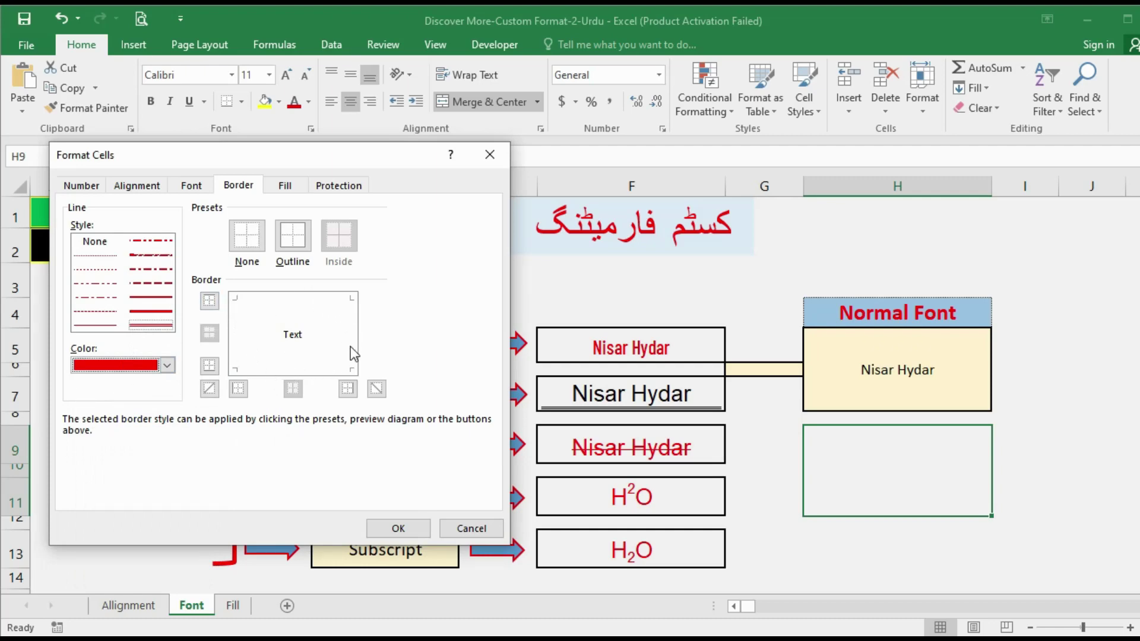
- Apply the red double line to the top, right, bottom and left edges
left_click(309, 300)
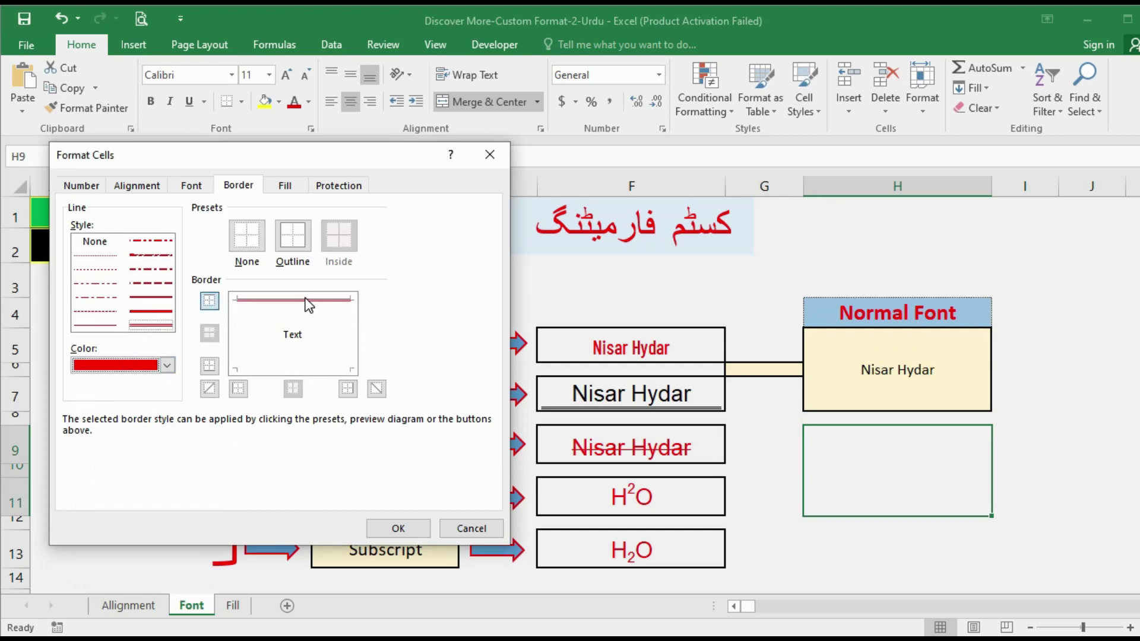
left_click(351, 325)
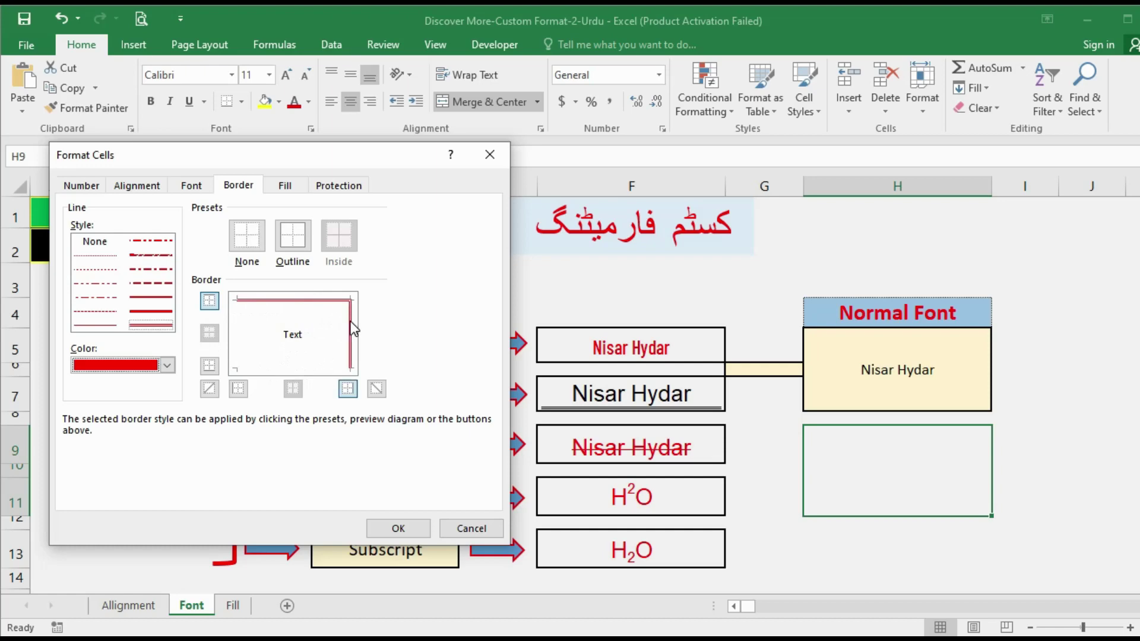
left_click(266, 368)
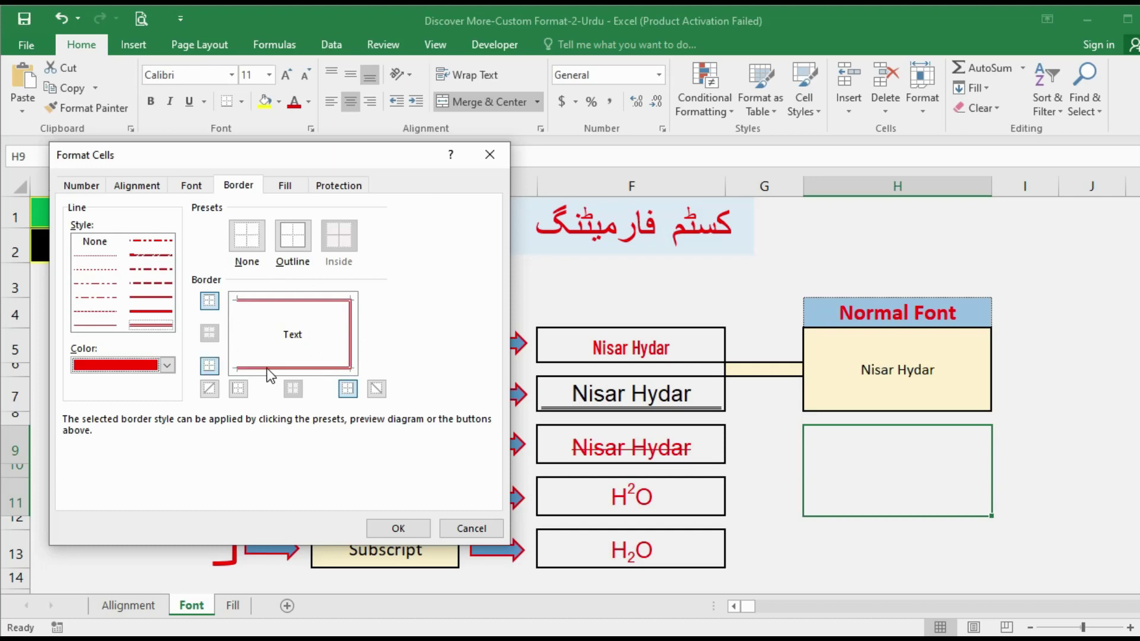
left_click(240, 327)
left_click(270, 302)
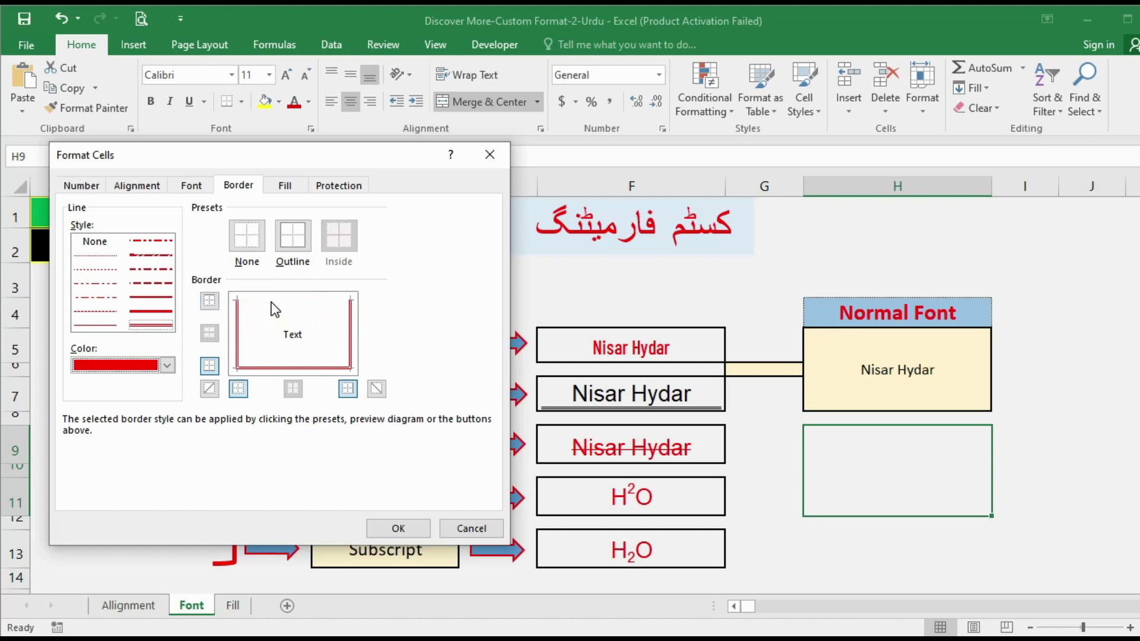
left_click(331, 369)
left_click(275, 301)
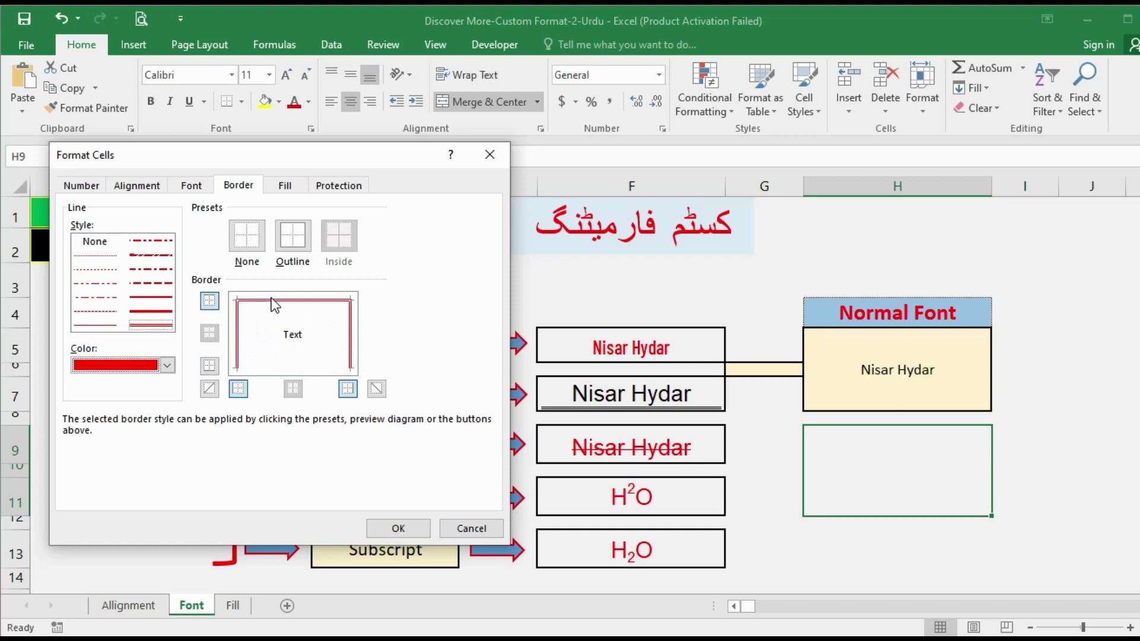
left_click(273, 367)
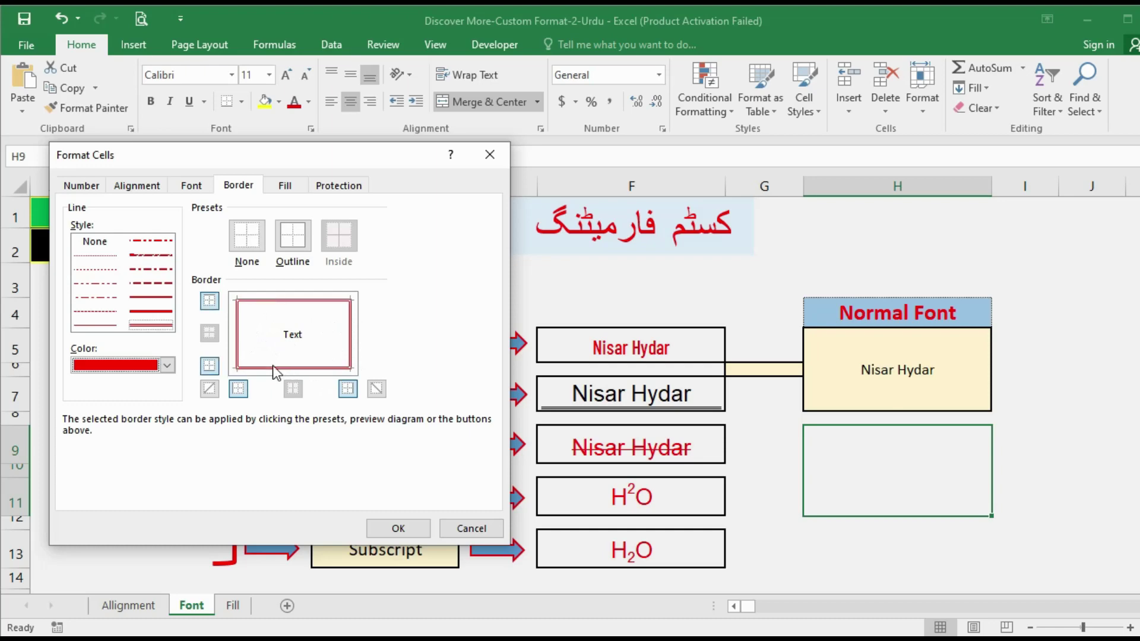
left_click(398, 529)
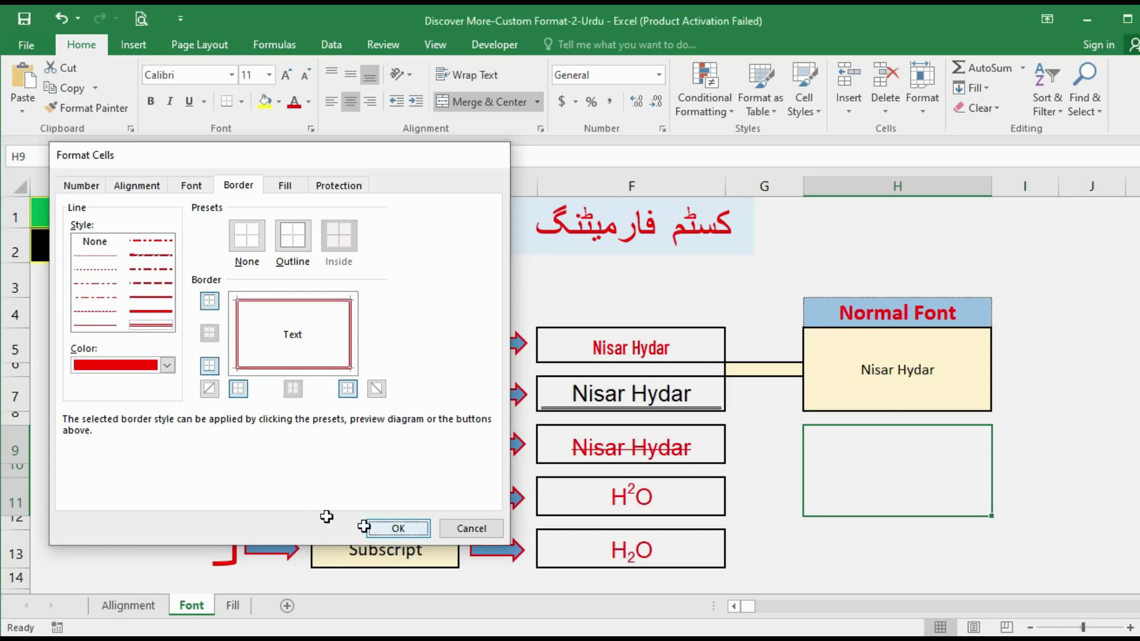
left_click(808, 549)
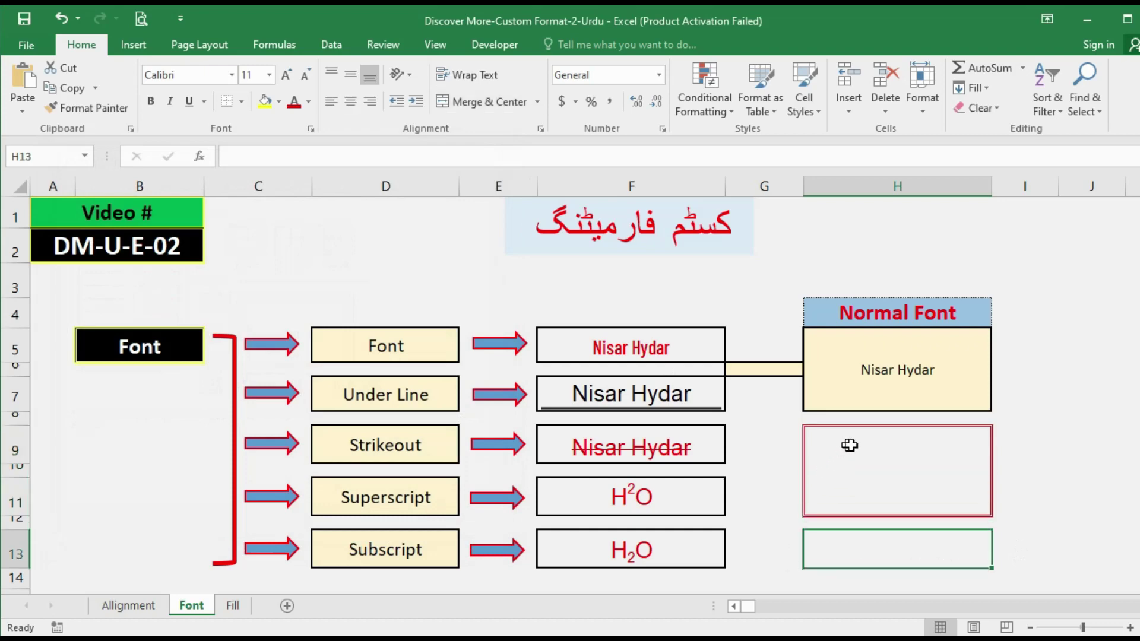
- Check the red double border around the merged H9 block
left_click(901, 489)
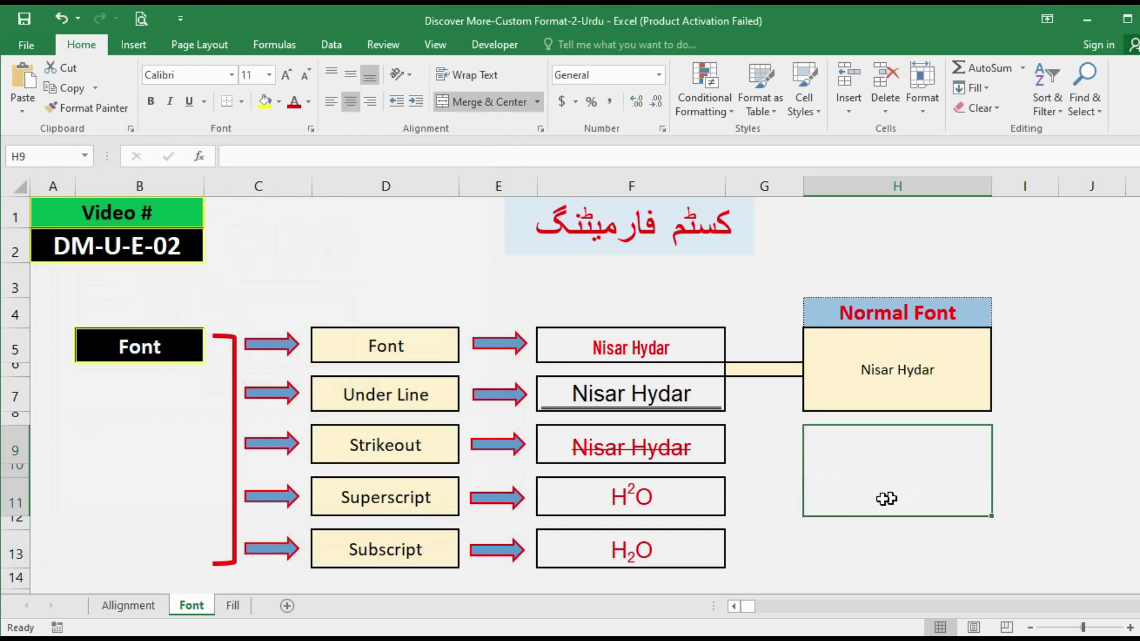
left_click(772, 518)
left_click(843, 440)
left_click(841, 547)
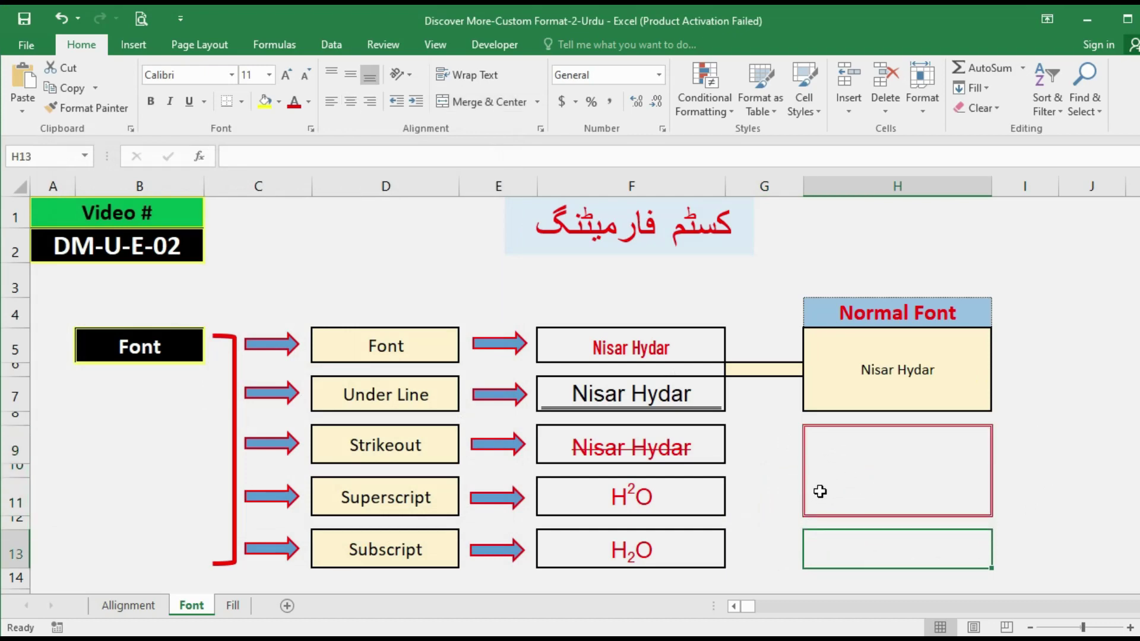
left_click(823, 455)
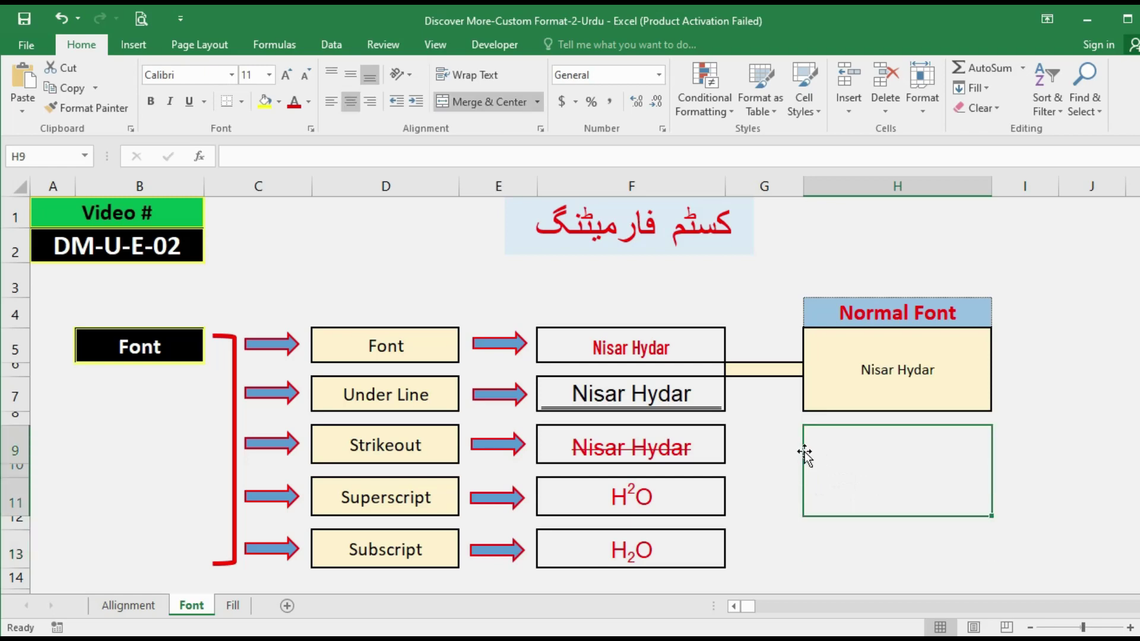
- Add up and down diagonal lines across H9, keeping the left border
key("ctrl+1")
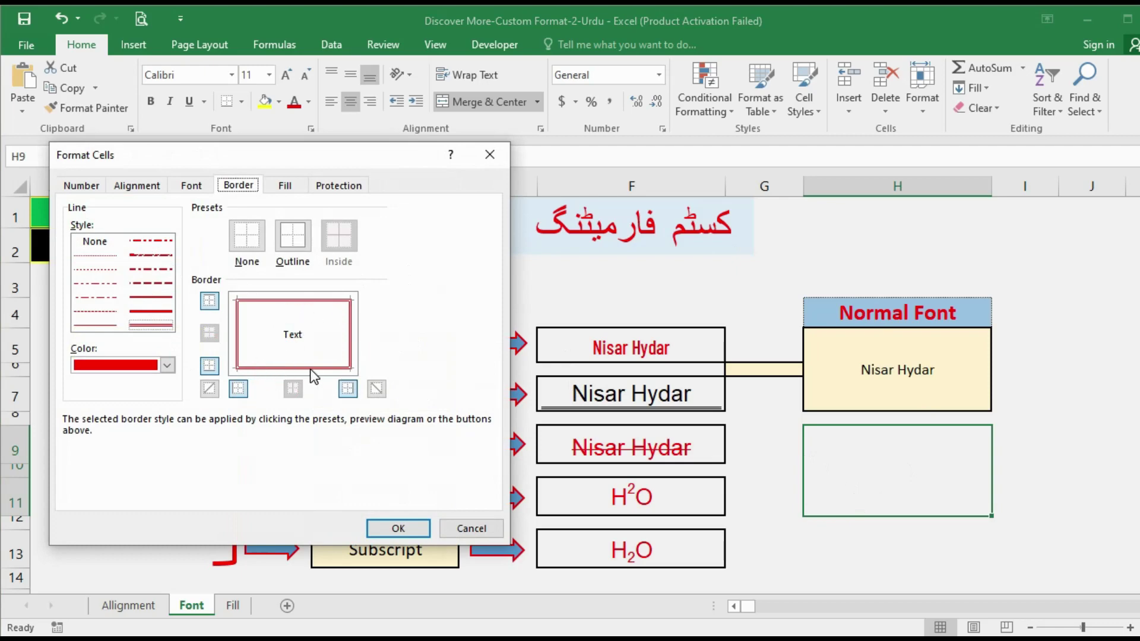
left_click(336, 315)
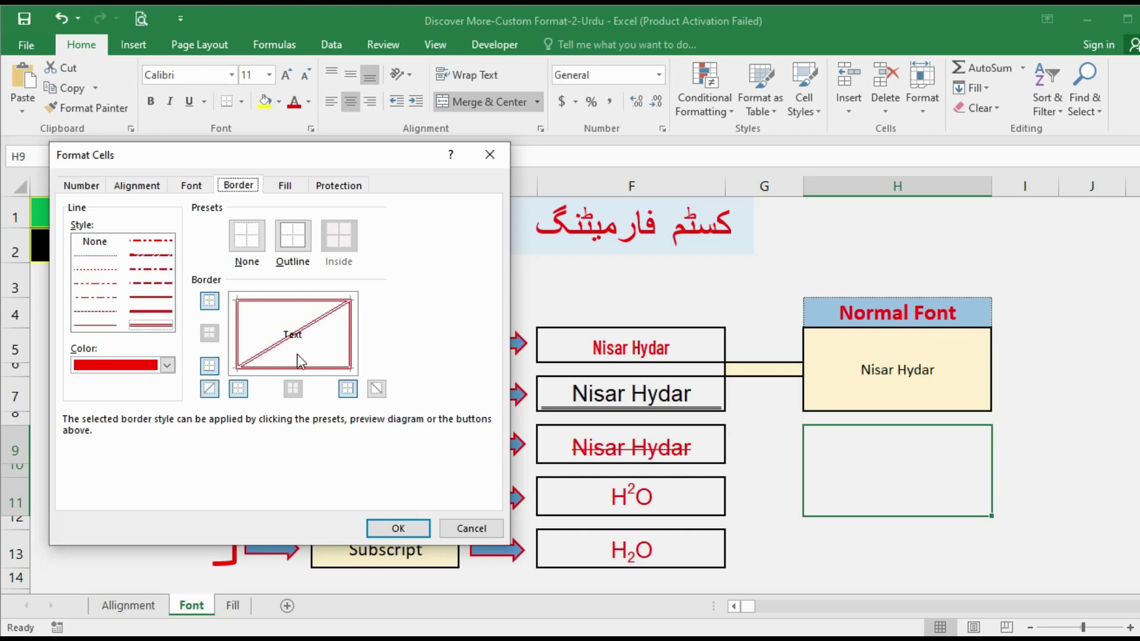
left_click(246, 311)
left_click(251, 312)
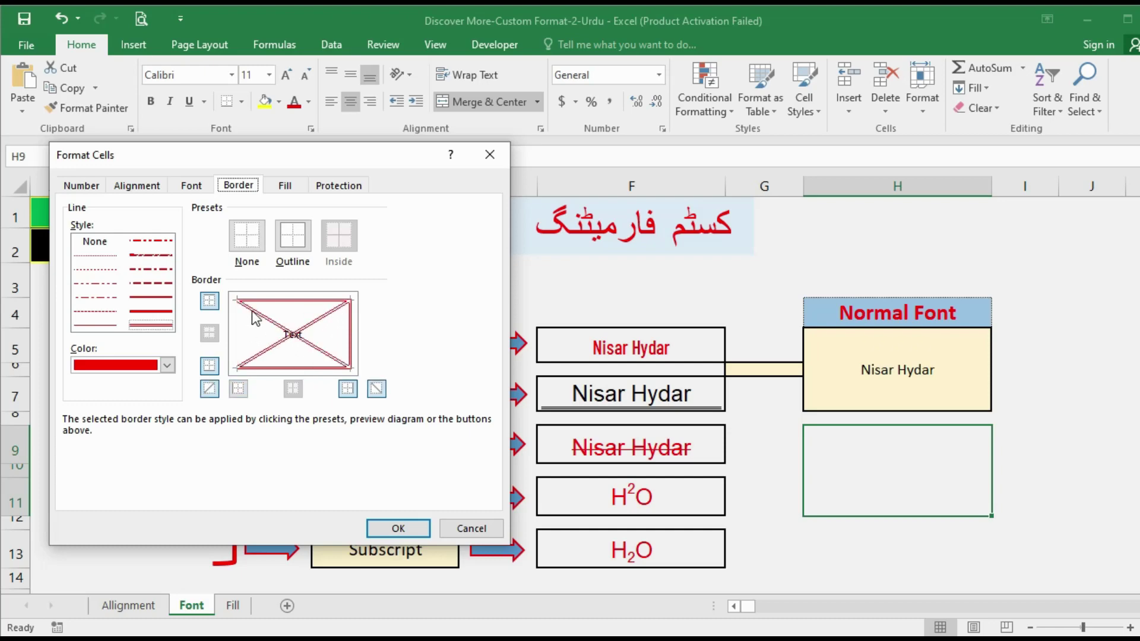
left_click(243, 333)
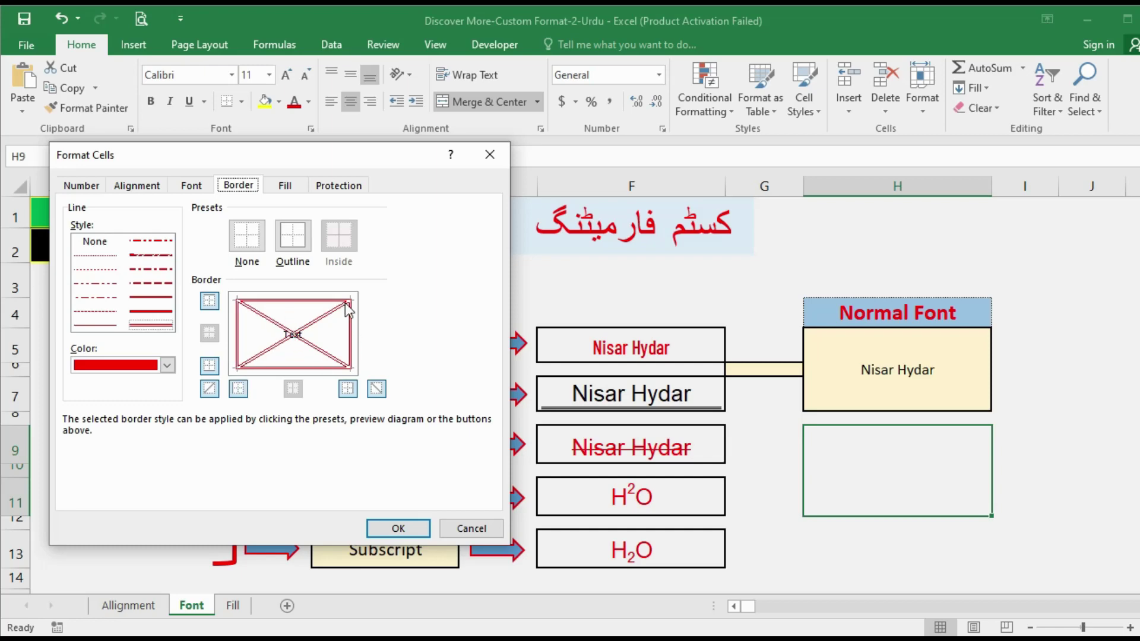
left_click(392, 528)
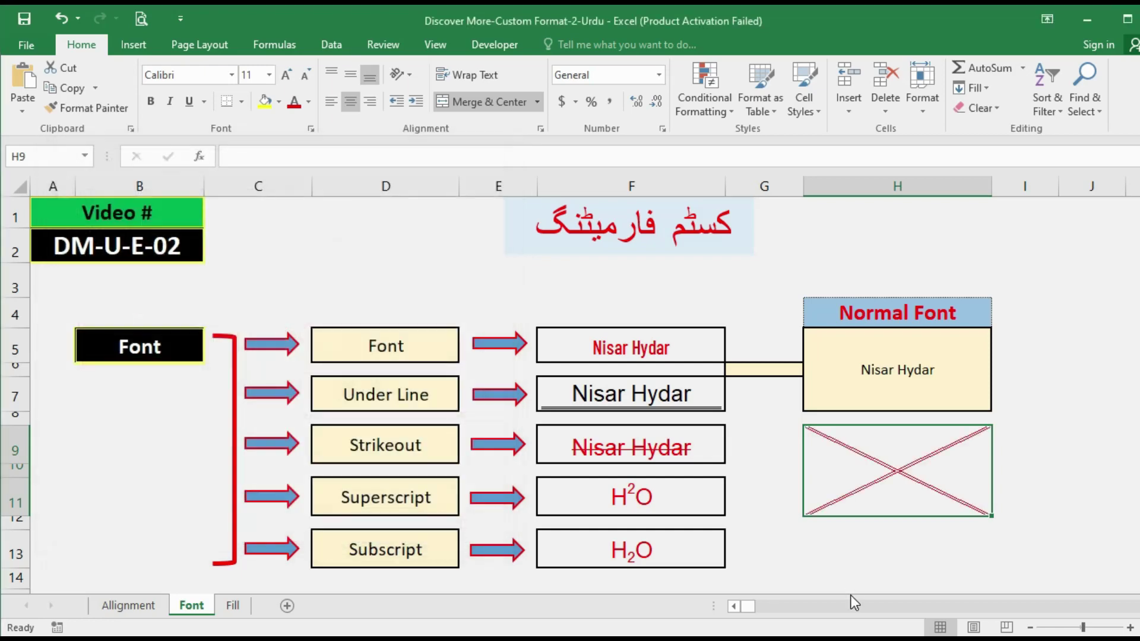
left_click(838, 556)
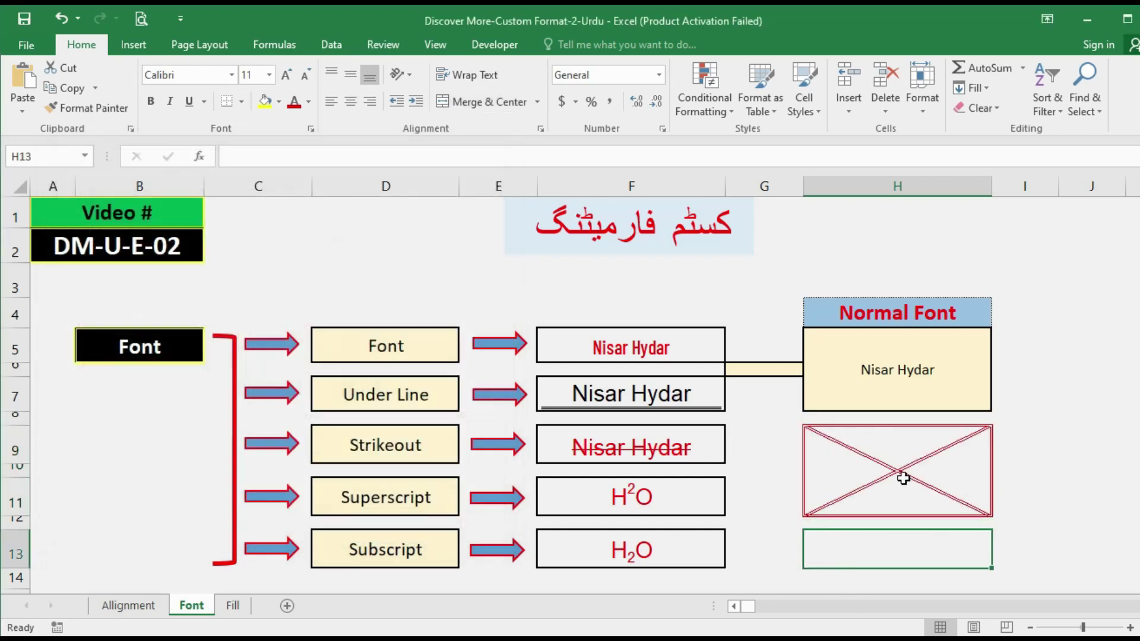
left_click(890, 461)
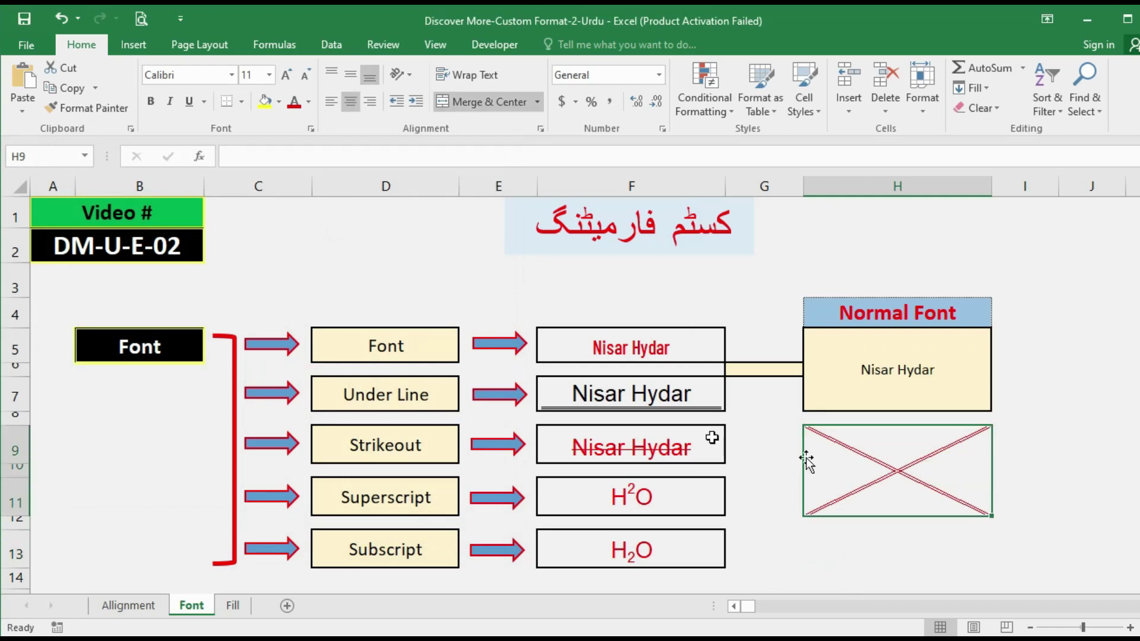
- Apply No Border to the merged H9:H11 block, removing the outline and X
left_click(242, 102)
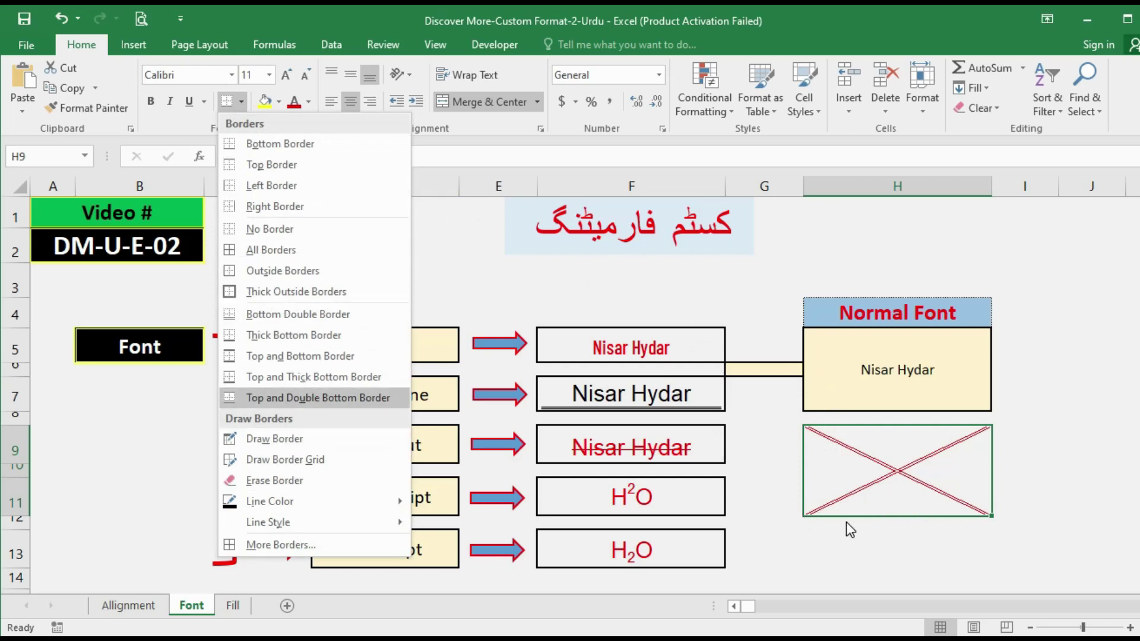
left_click(263, 228)
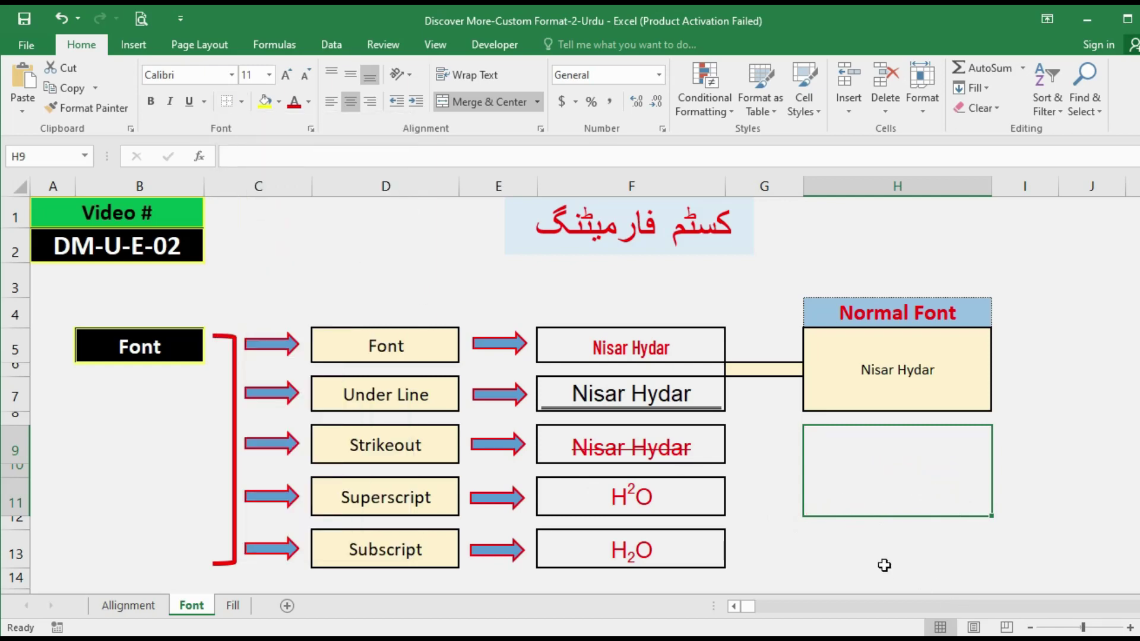
left_click(850, 549)
left_click(873, 478)
- On the Fill sheet, give cell F5 a light peach background fill
key("ctrl+Page_Down")
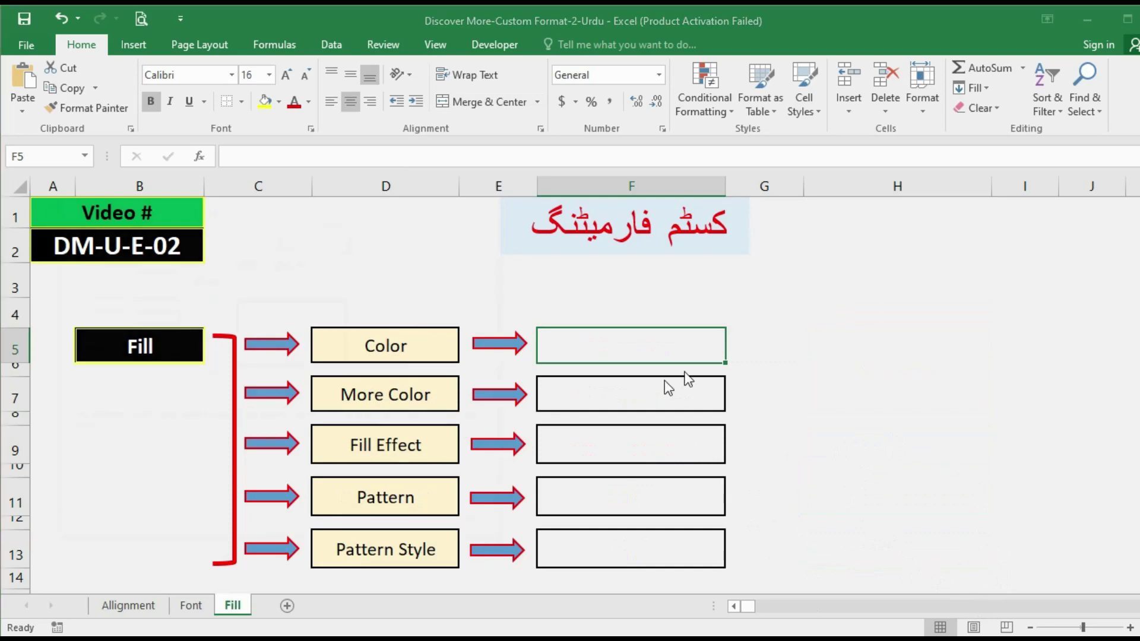
key("ctrl+1")
left_click(282, 187)
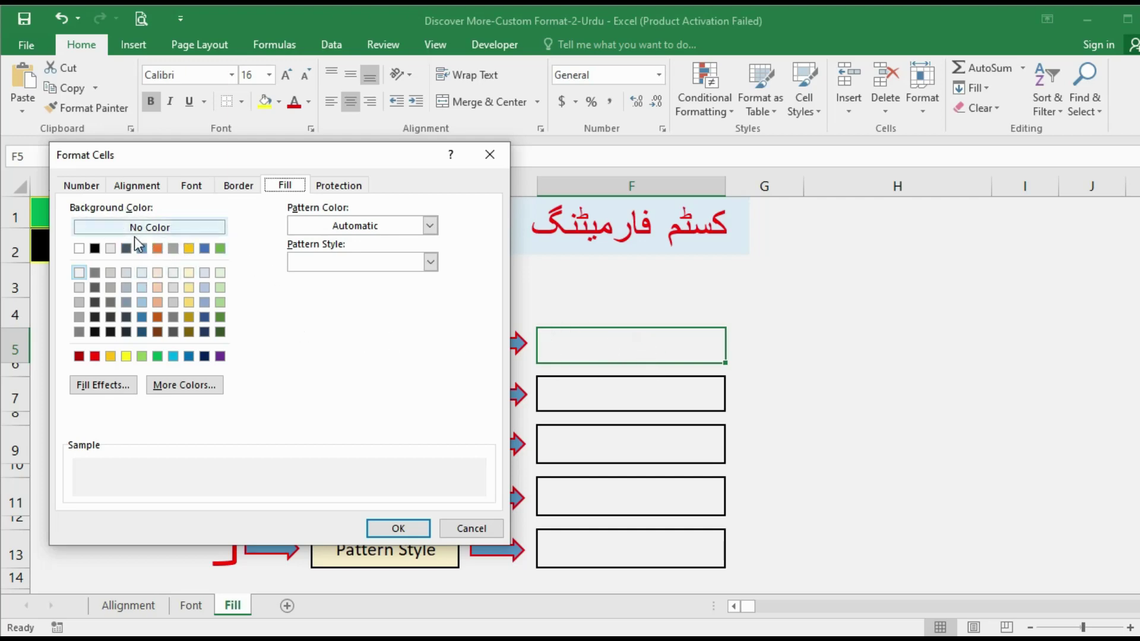
left_click(188, 288)
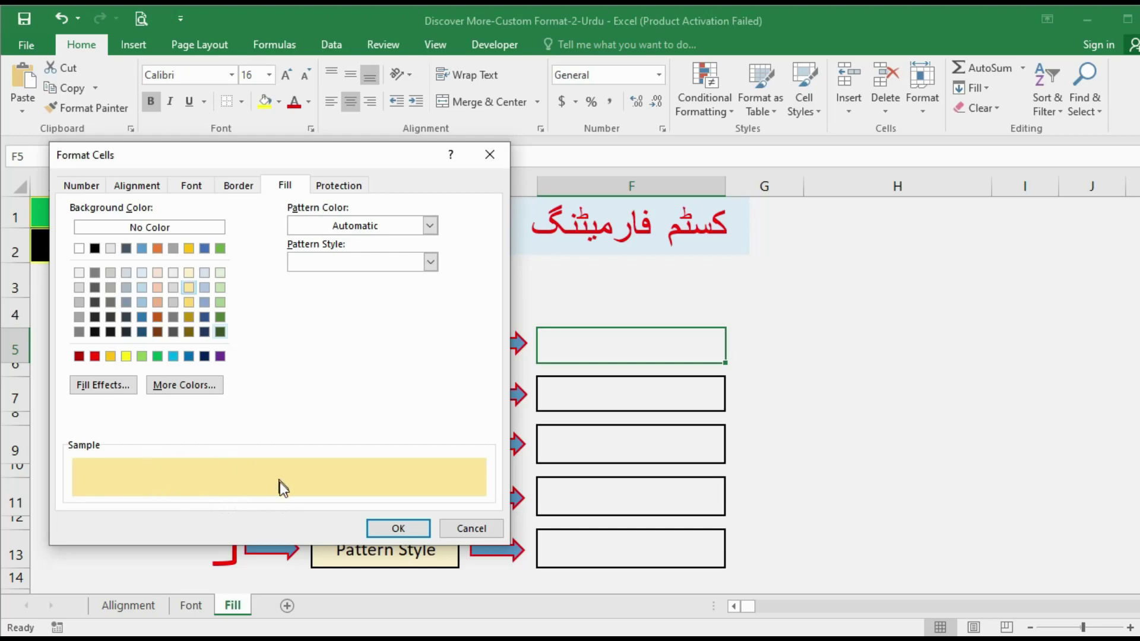
left_click(139, 306)
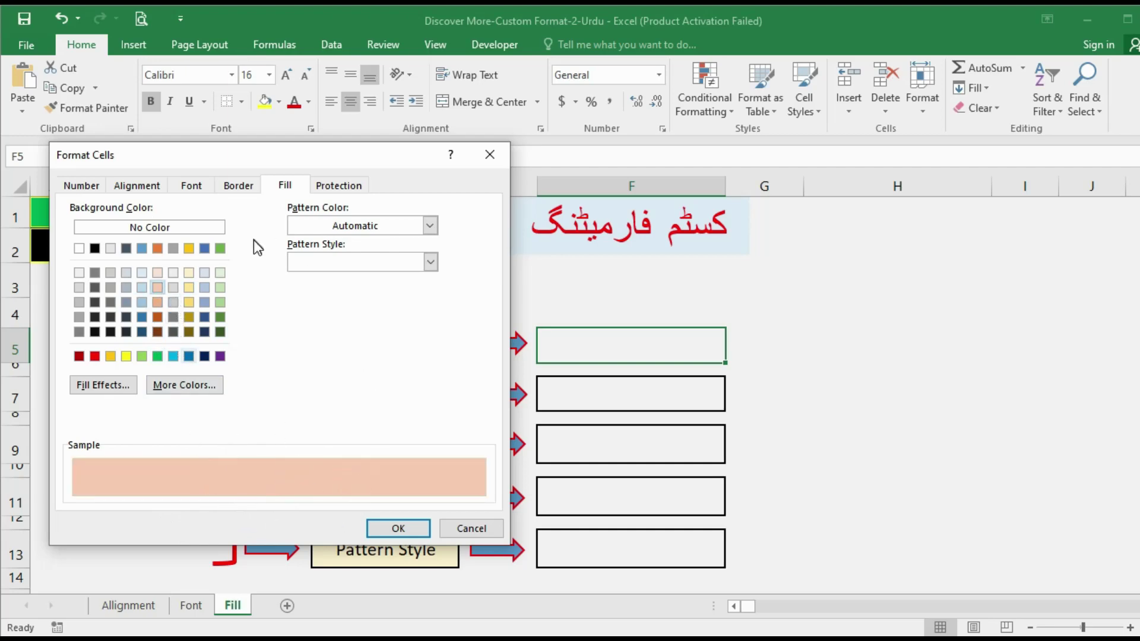
mouse_move(248, 154)
left_mouse_down()
mouse_move(542, 184)
mouse_move(921, 188)
left_mouse_up()
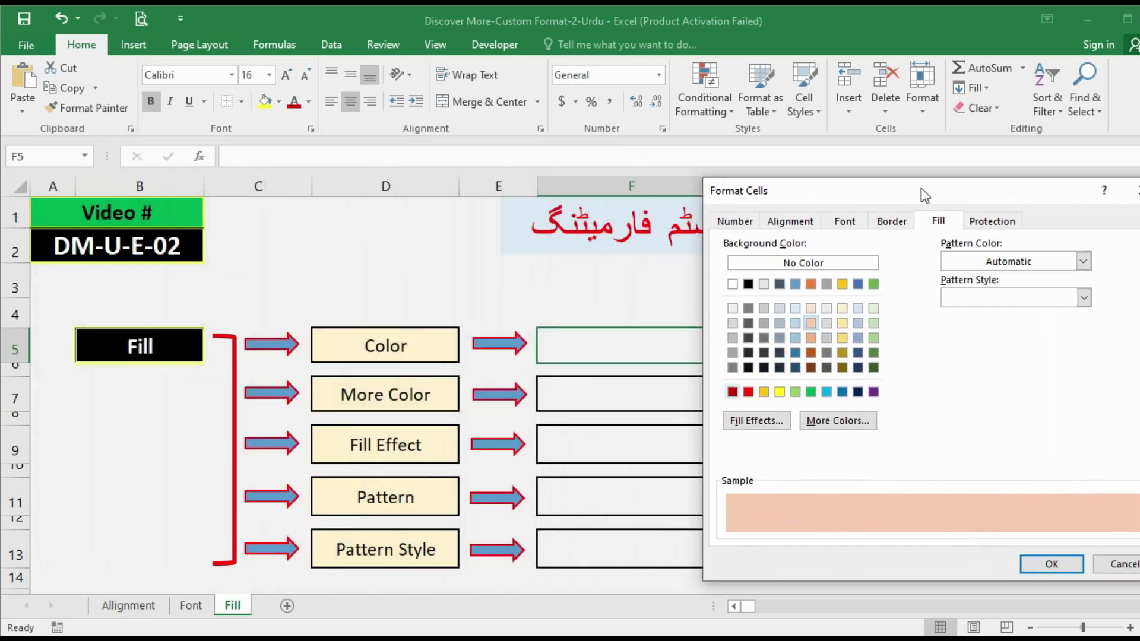
left_click(1058, 566)
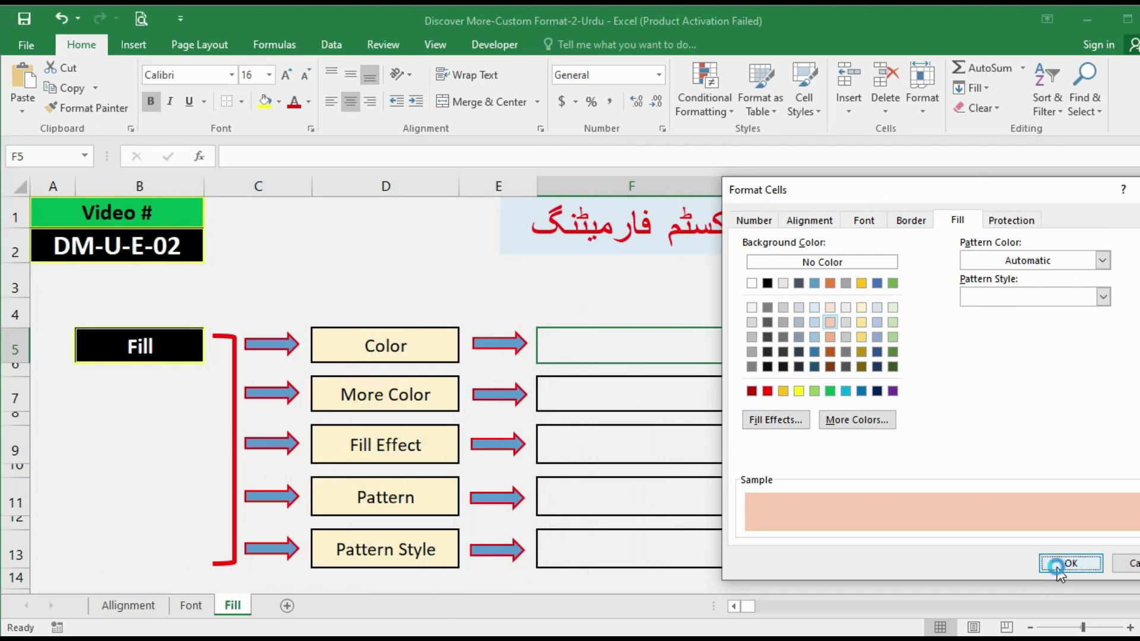
left_click(754, 407)
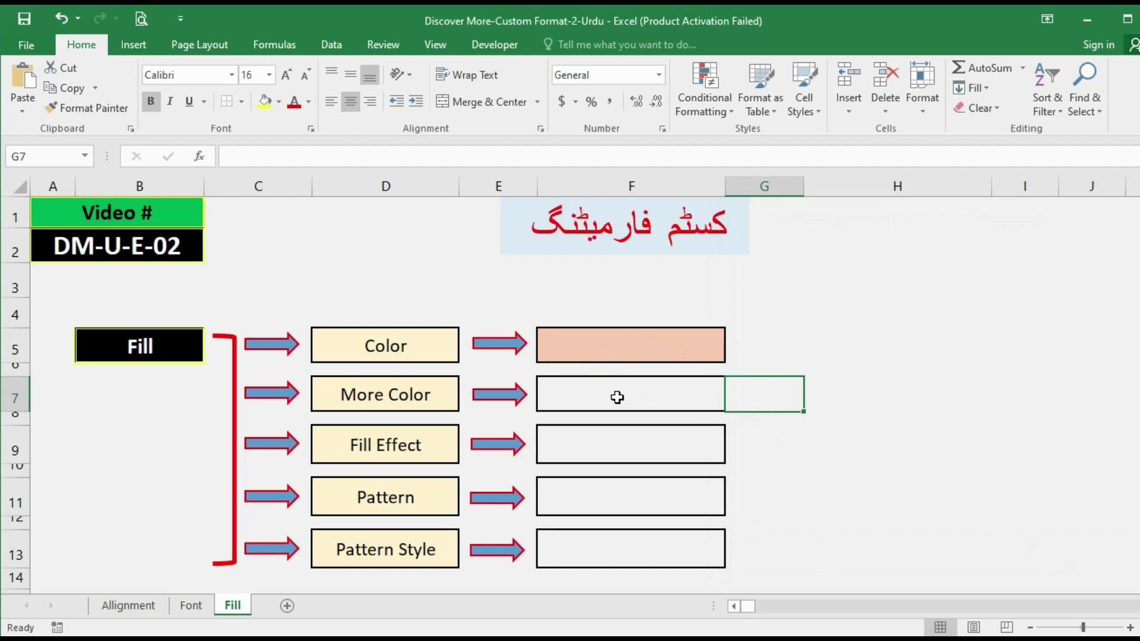
- Open More Colors for F5 and set the red value to 255
left_click(618, 397)
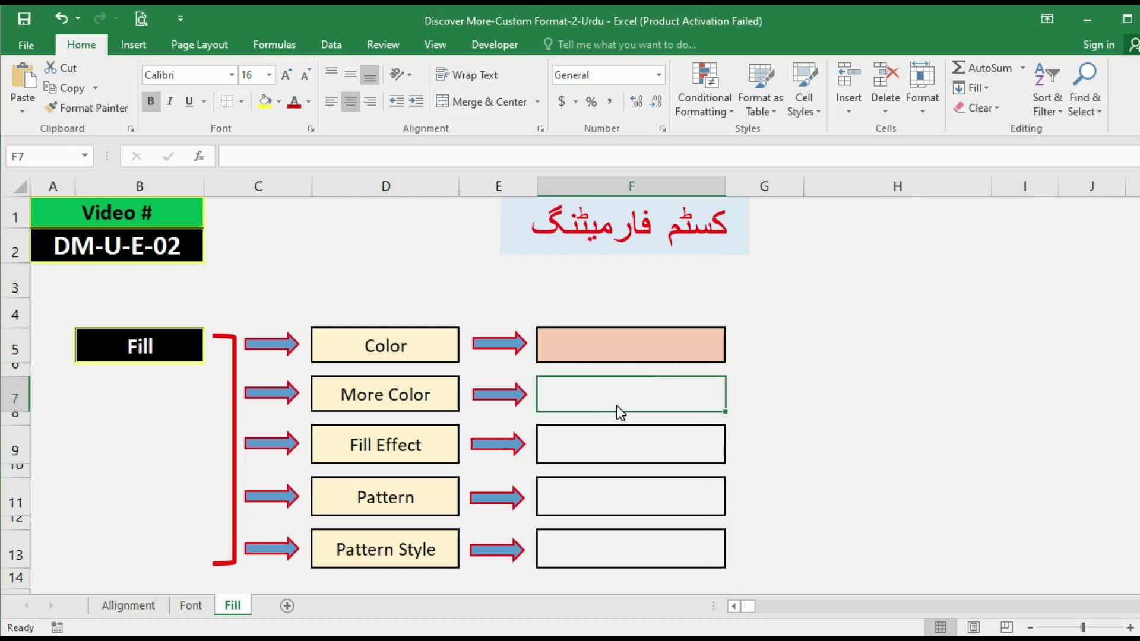
key("Up")
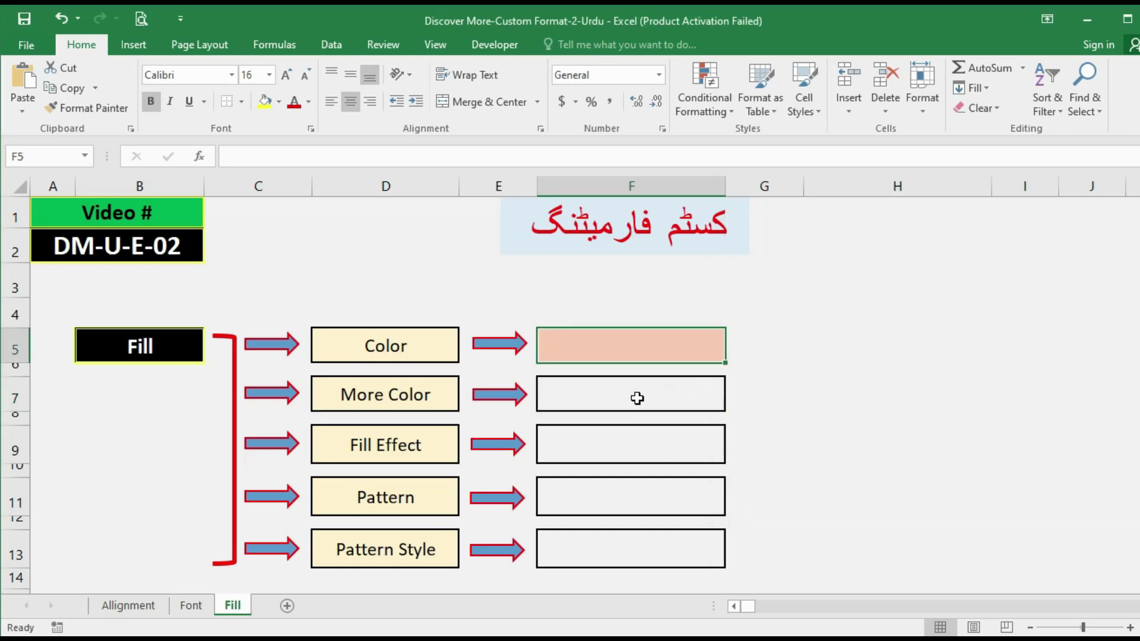
key("ctrl+1")
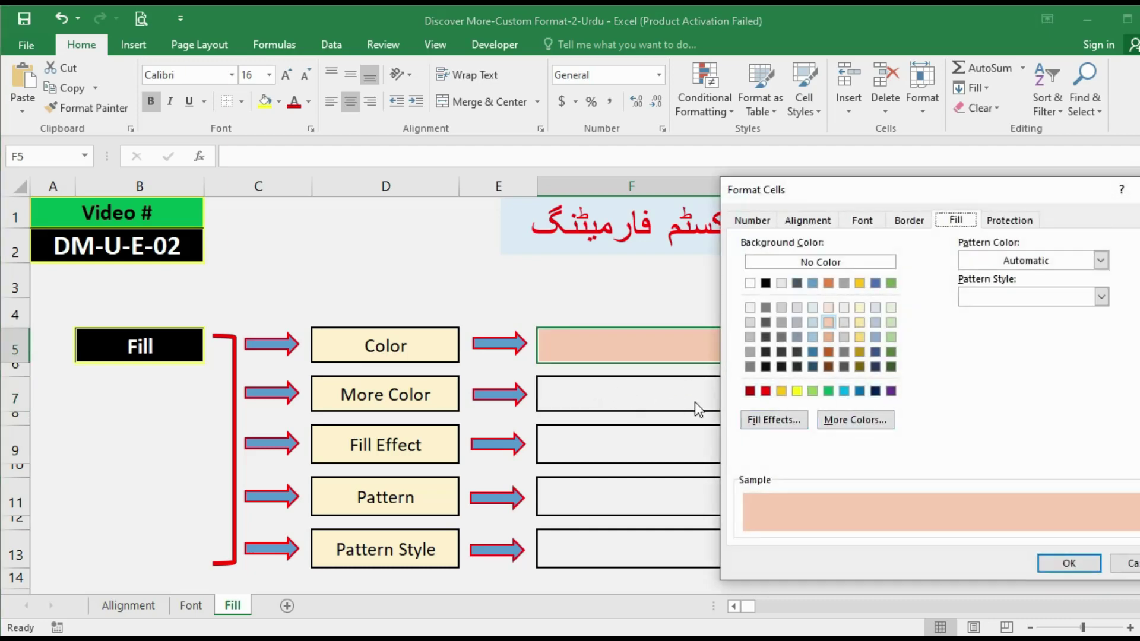
left_click(863, 422)
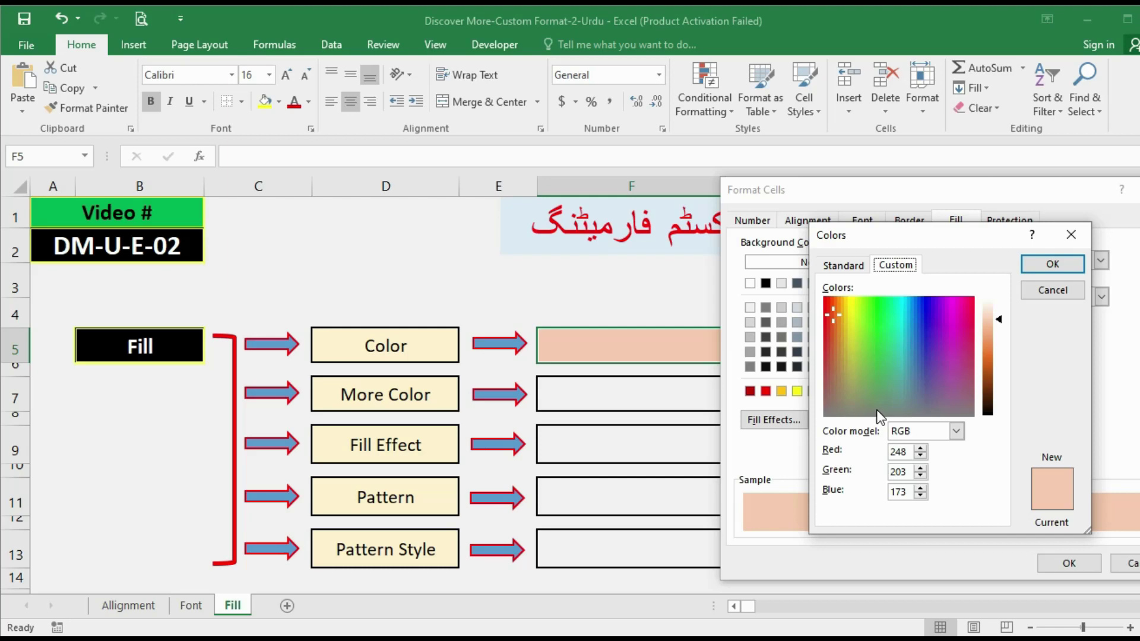
left_click(920, 456)
left_click(921, 456)
left_click(920, 457)
left_click(921, 456)
left_click(921, 456)
left_click(921, 456)
left_click(920, 457)
left_click(921, 456)
left_click(921, 456)
left_click(920, 457)
left_click(922, 449)
- Set green to 255 for RGB 255, 255, 173 and apply it to F5
left_click(920, 469)
left_click(920, 470)
left_click(920, 471)
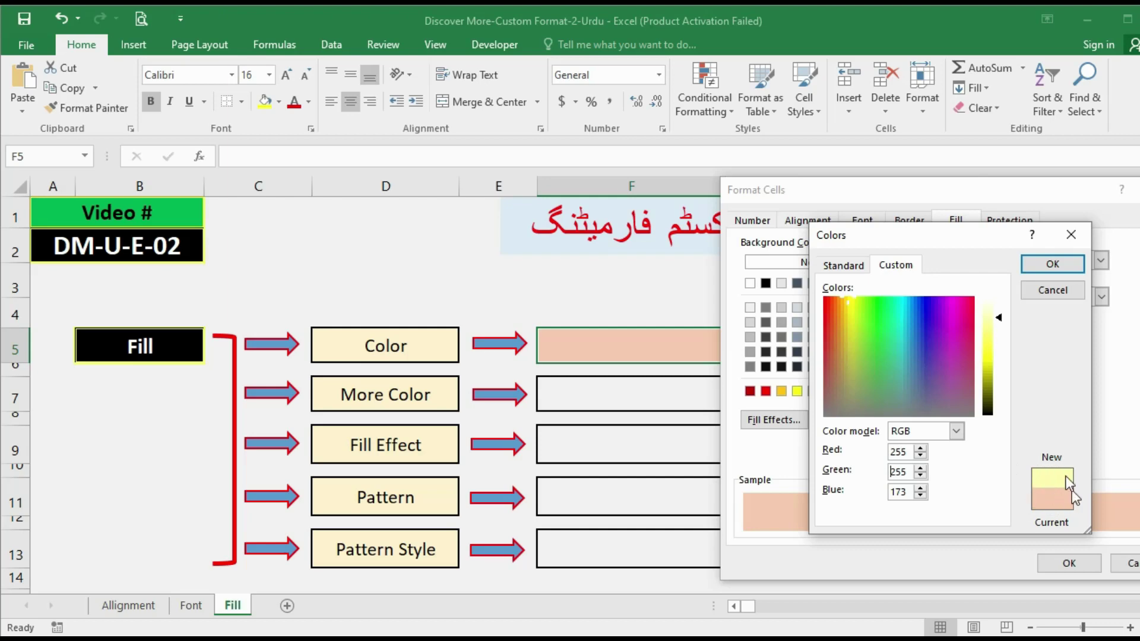
left_click(1038, 266)
left_click(1054, 566)
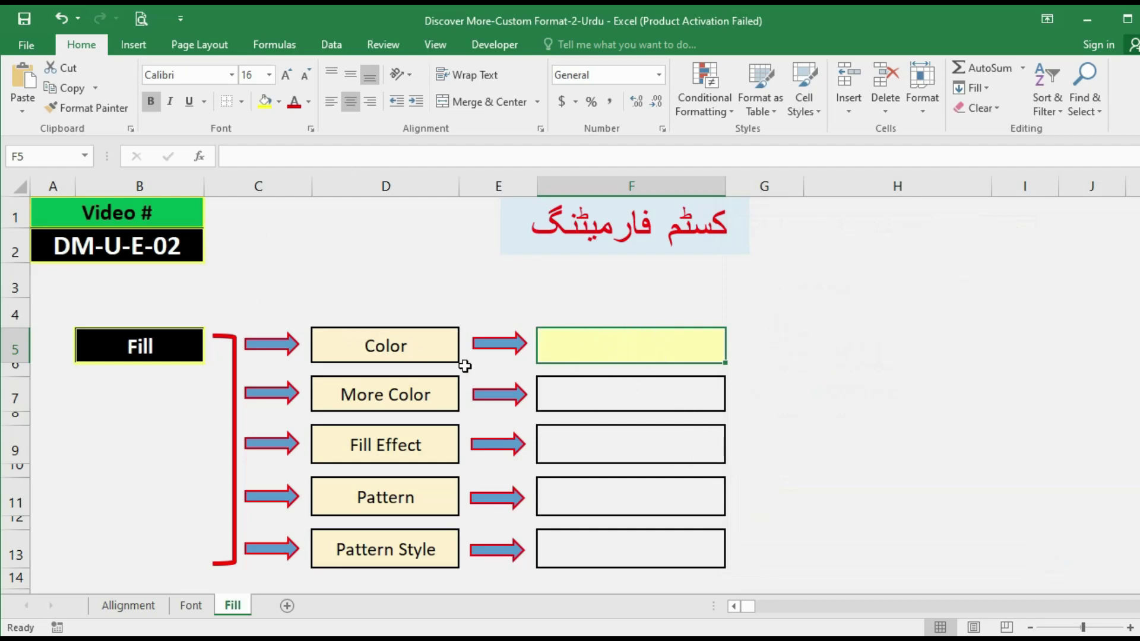
left_click(281, 103)
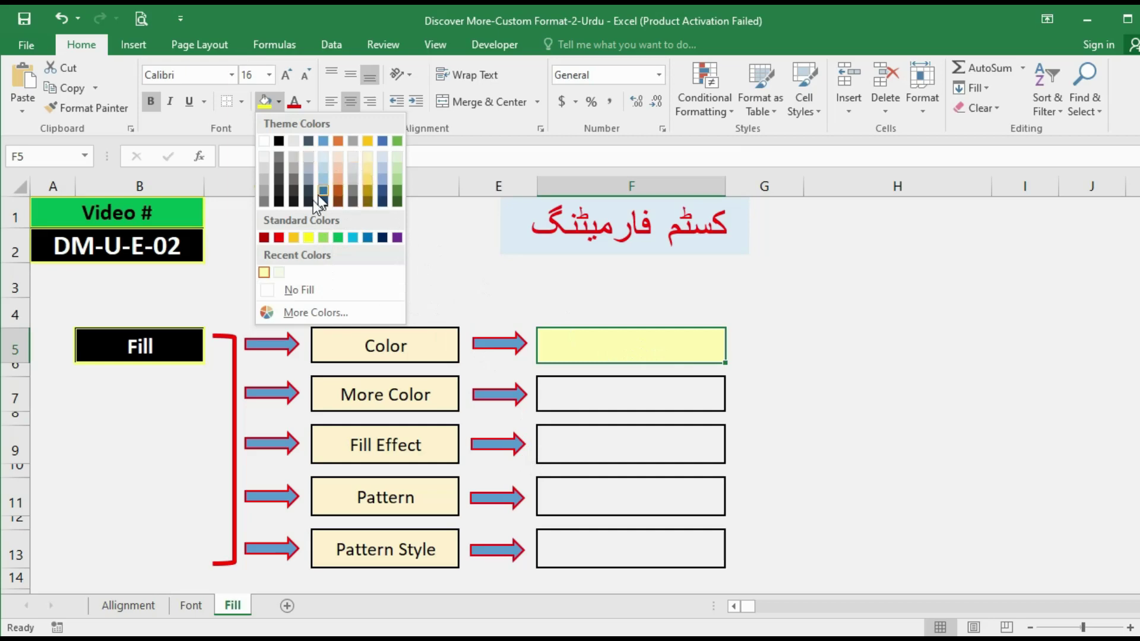
- Review F5's fill and custom colour settings without changing anything
left_click(653, 297)
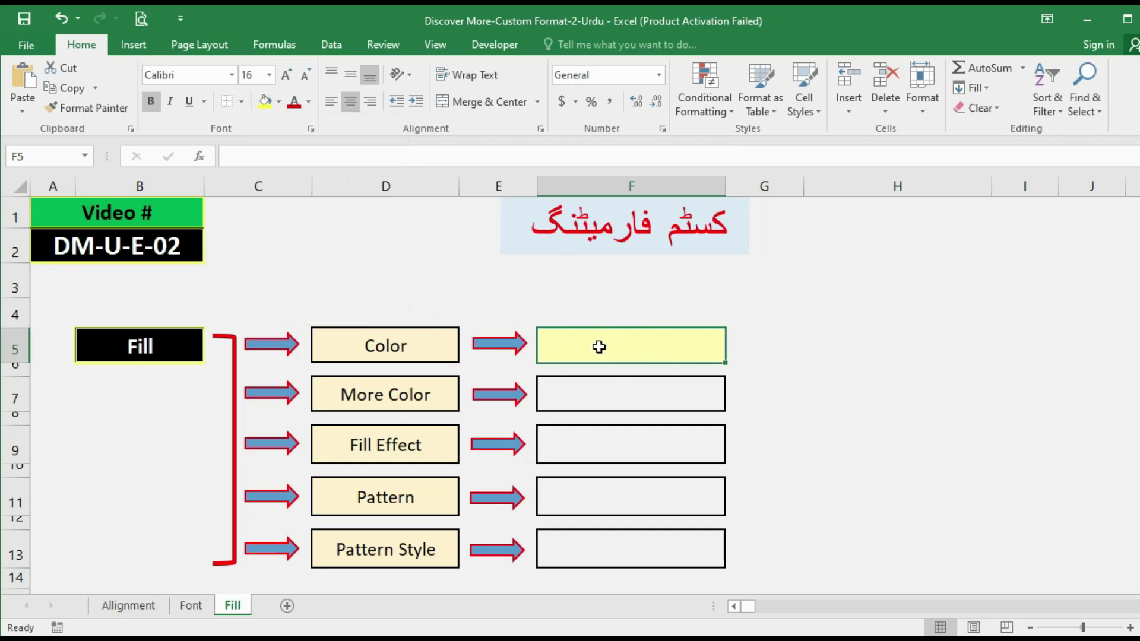
key("ctrl+1")
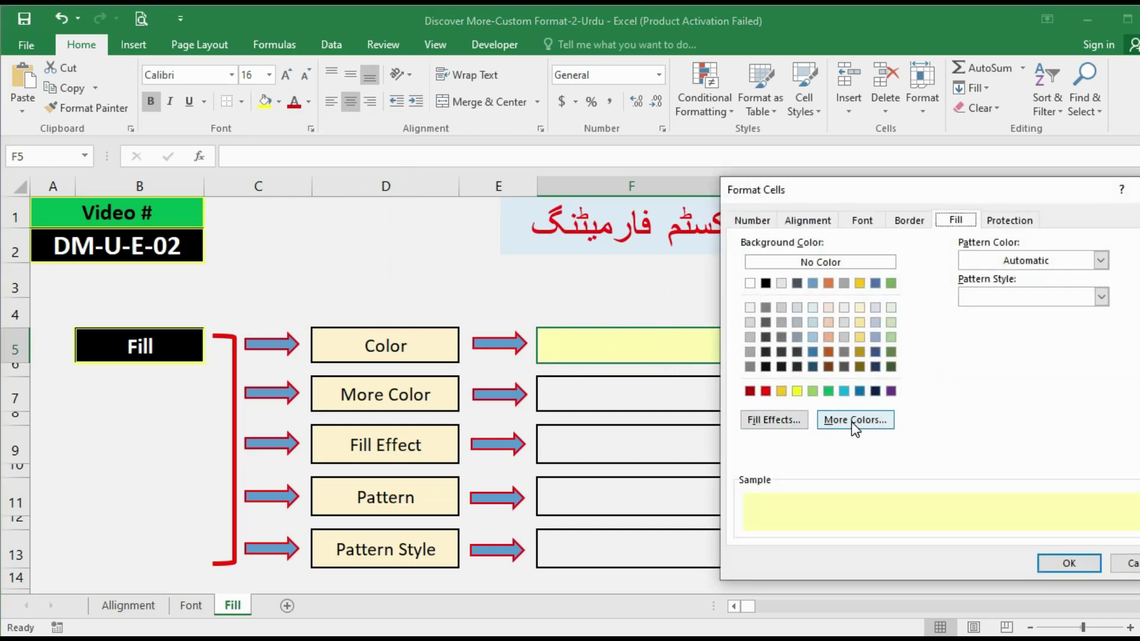
left_click(851, 422)
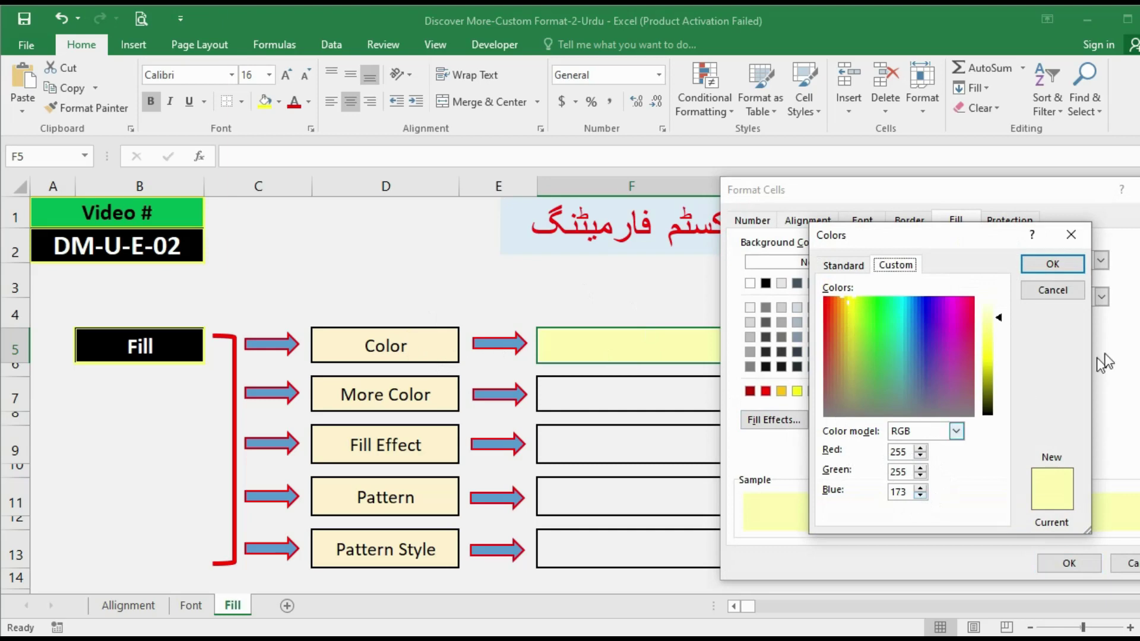
left_click(1060, 297)
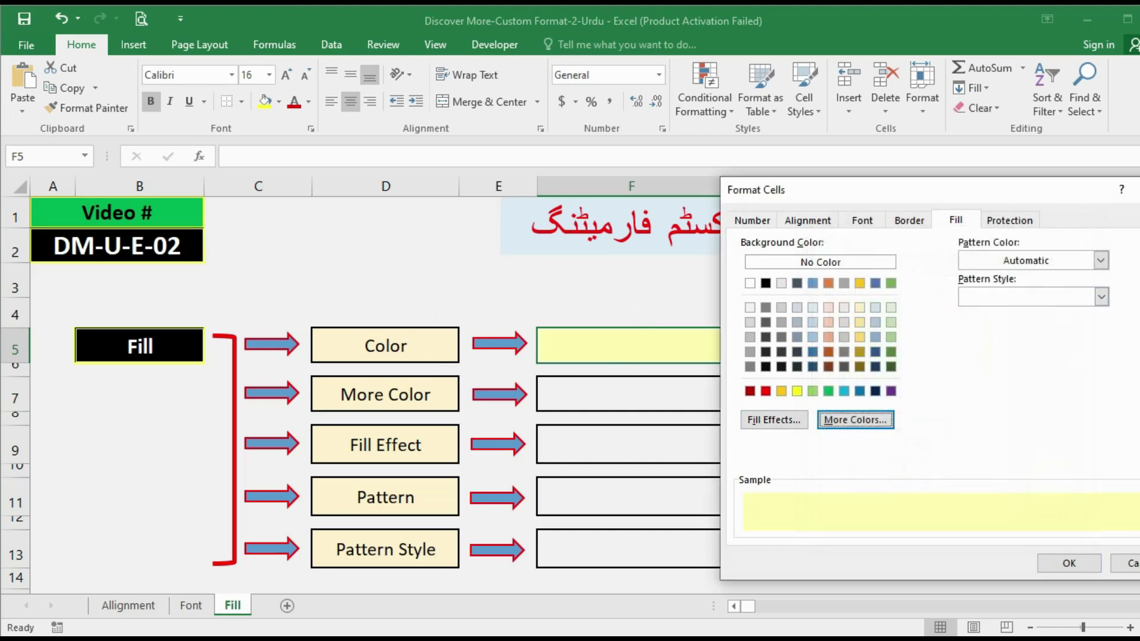
left_click(1131, 566)
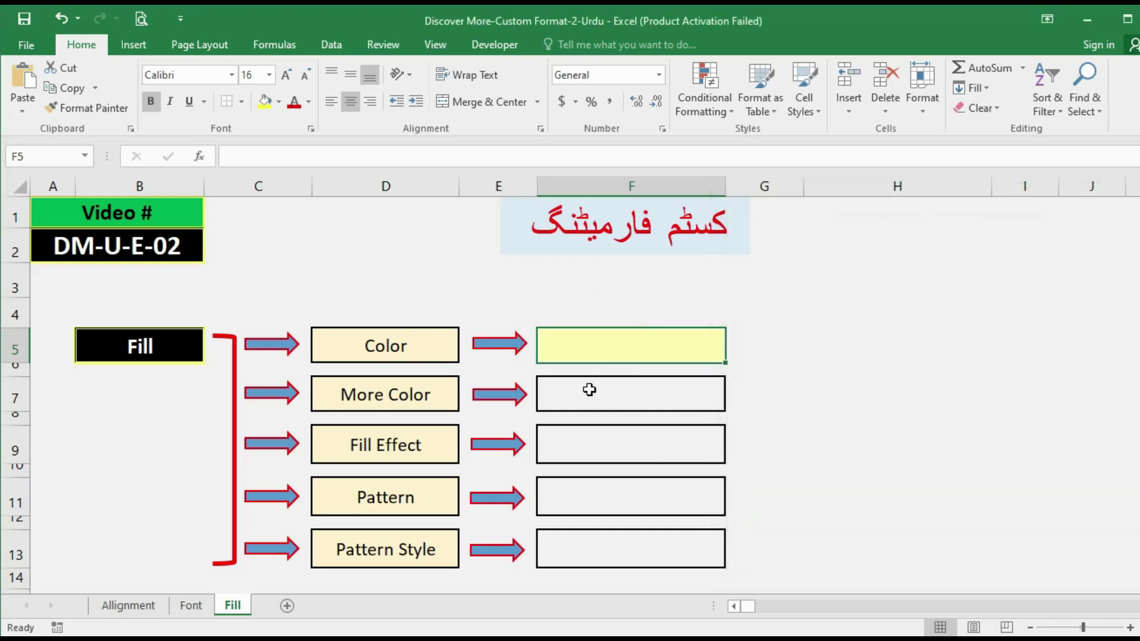
- Copy F5's pale yellow fill to F7 with Format Painter
left_click(89, 107)
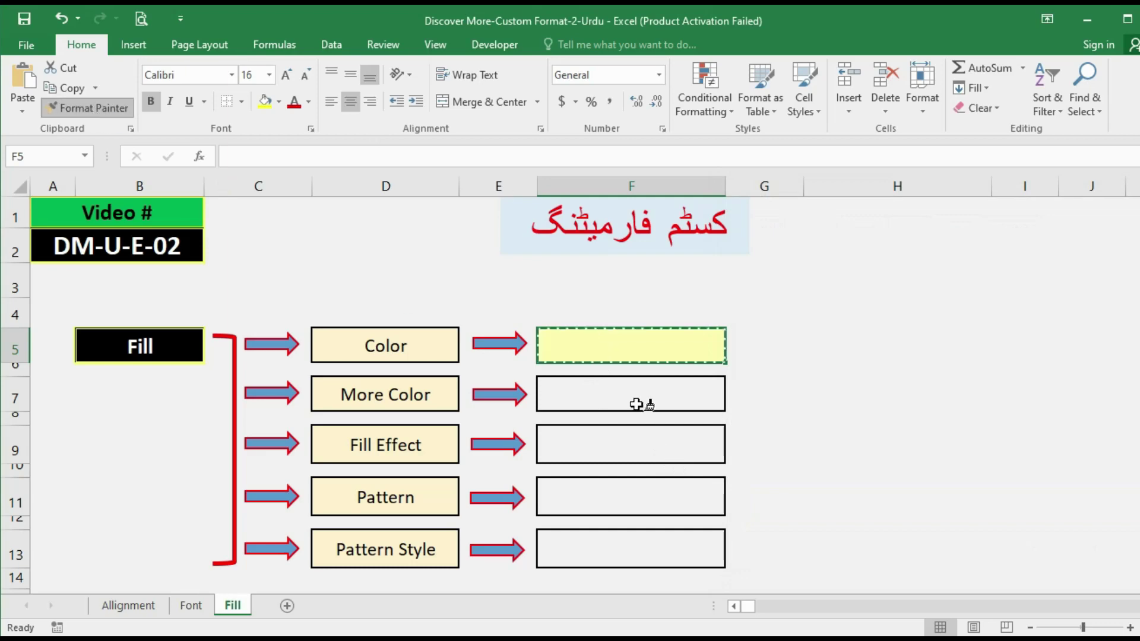
left_click(601, 395)
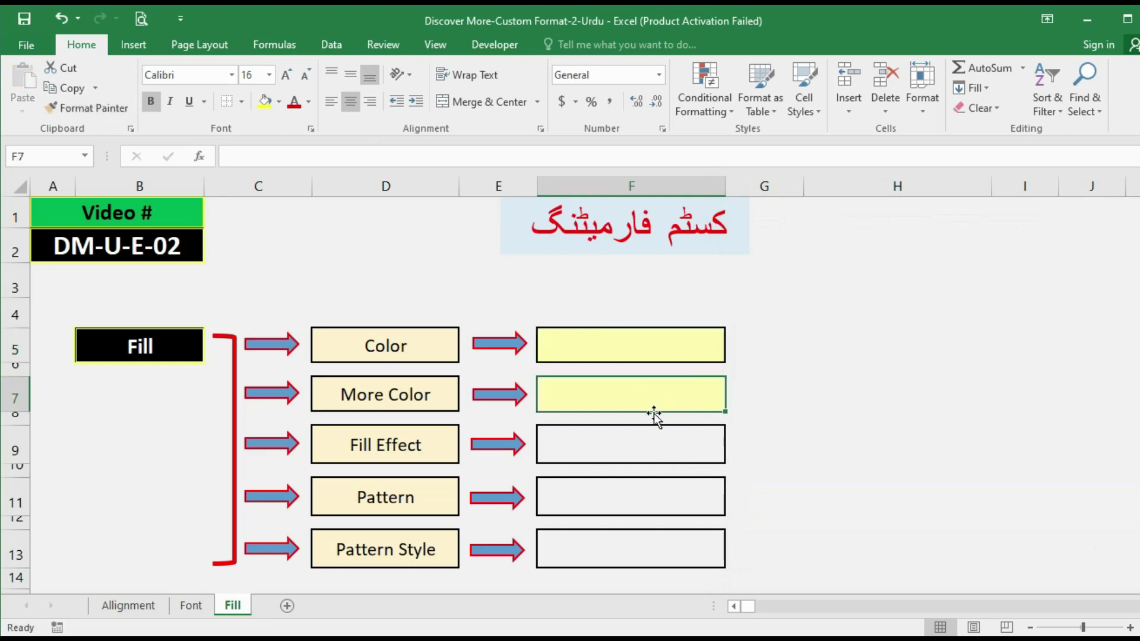
key("ctrl+1")
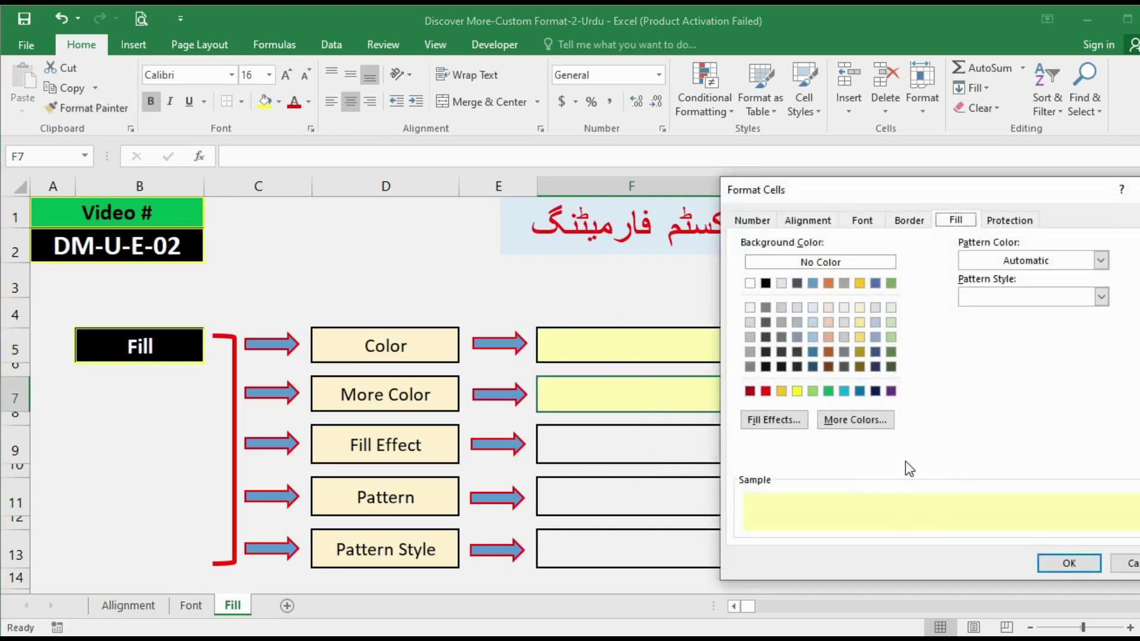
left_click(1135, 564)
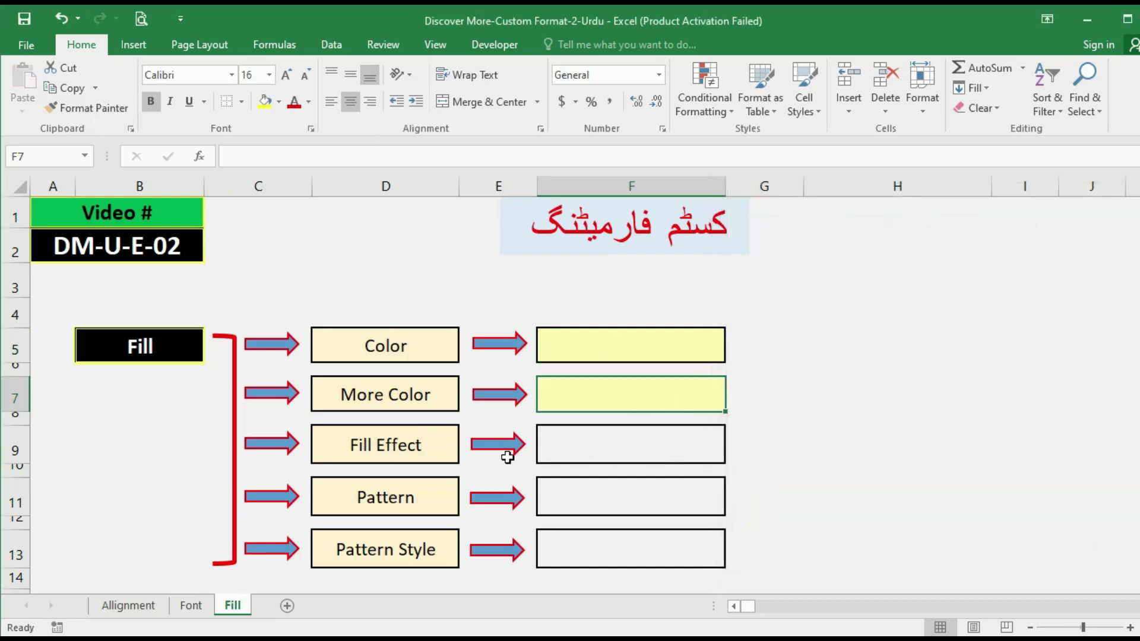
left_click(577, 451)
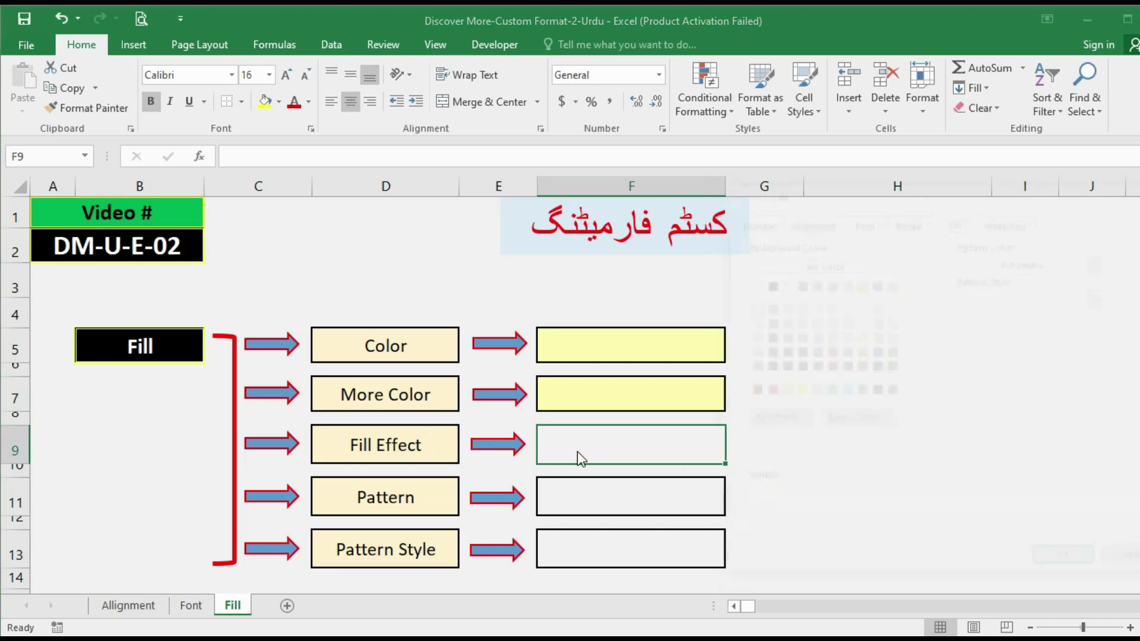
- Give F9 a gradient fill effect with From corner shading
key("ctrl+1")
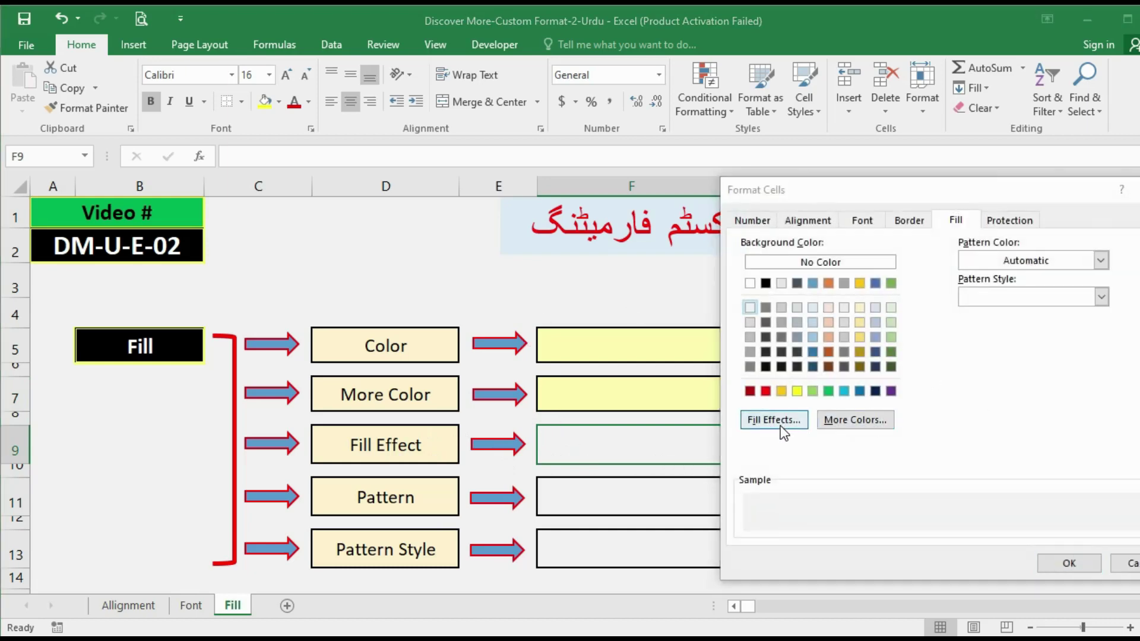
left_click(781, 427)
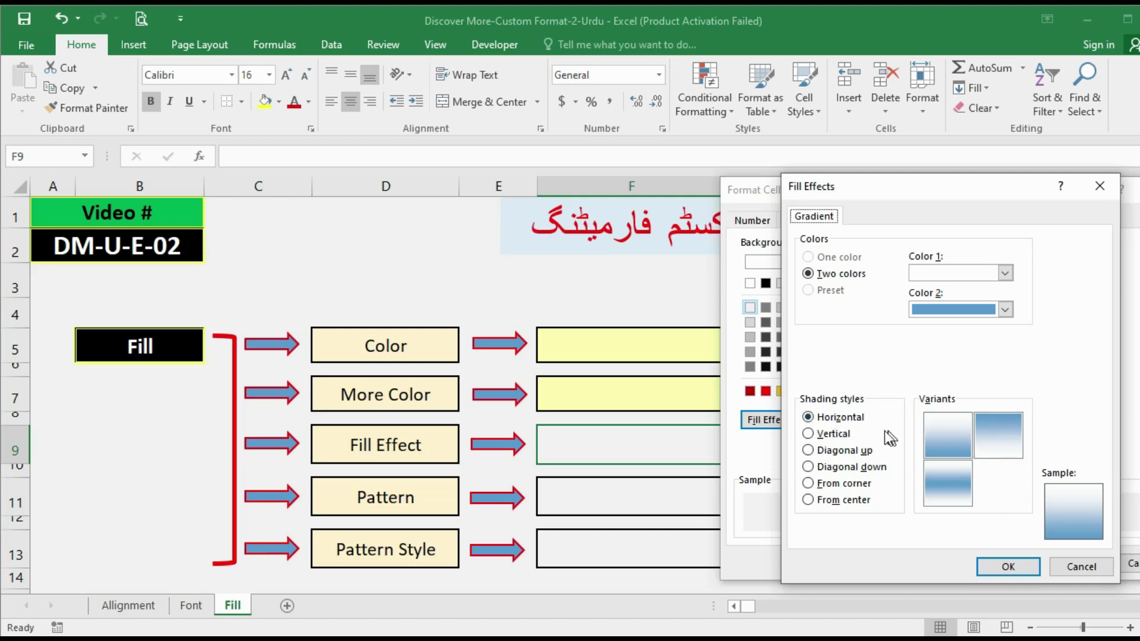
left_click(831, 436)
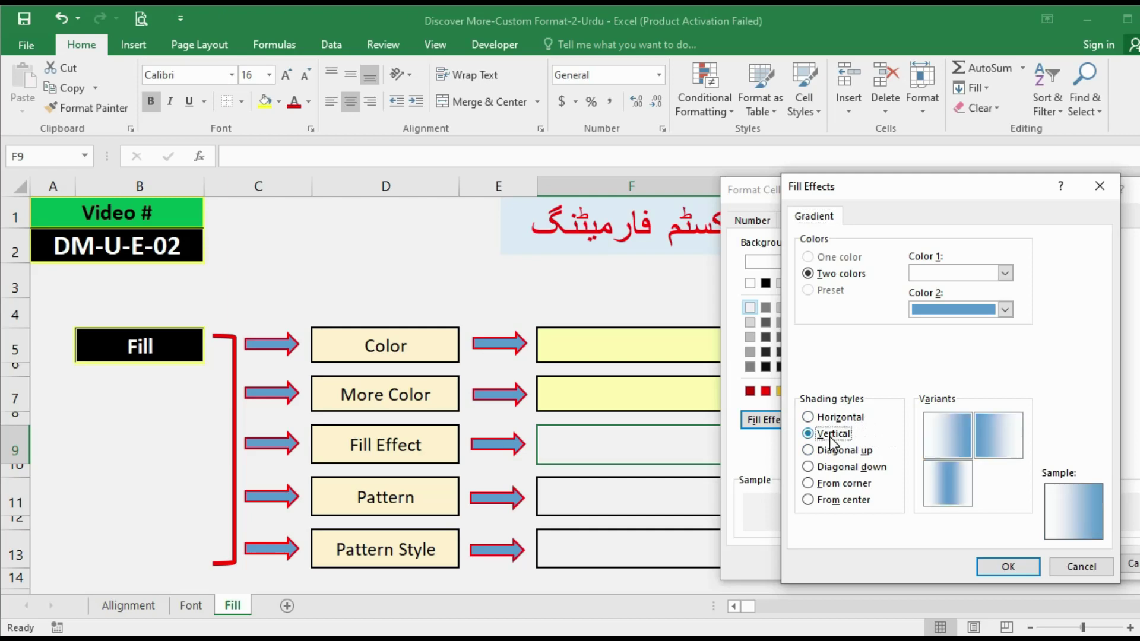
left_click(829, 452)
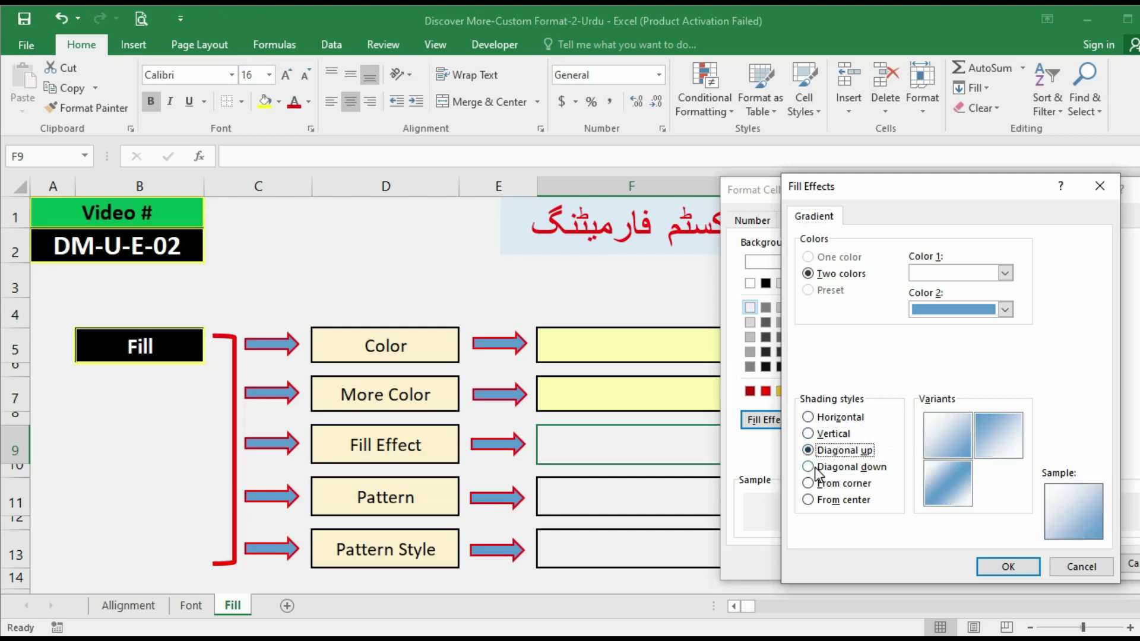
left_click(829, 468)
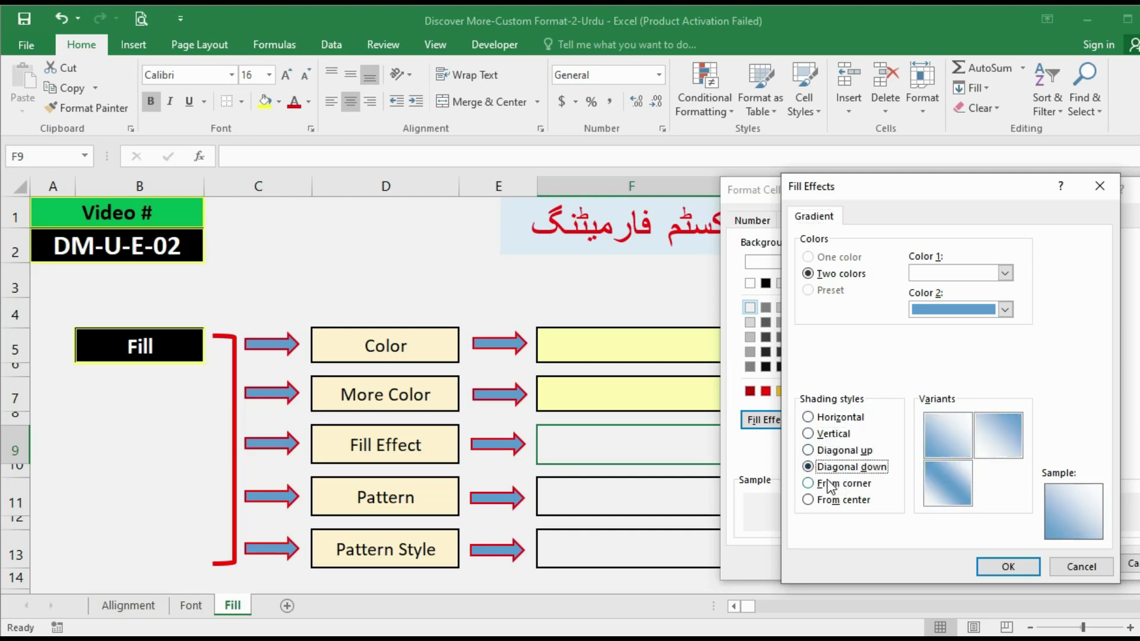
left_click(824, 486)
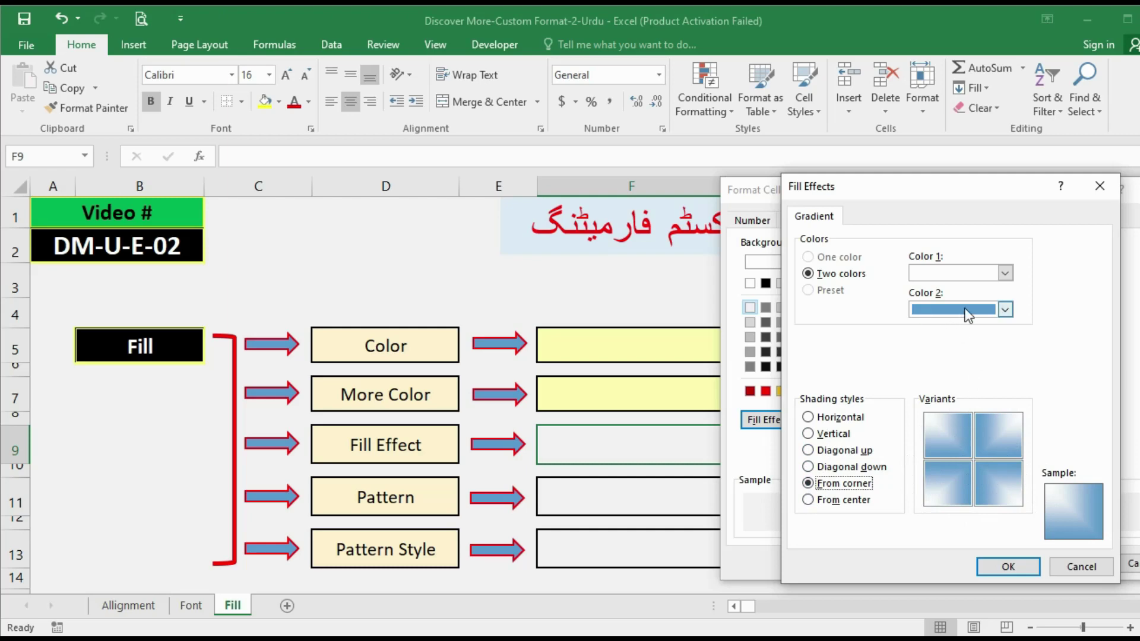
- Set the gradient's second colour to light green and apply it to F9
left_click(1006, 309)
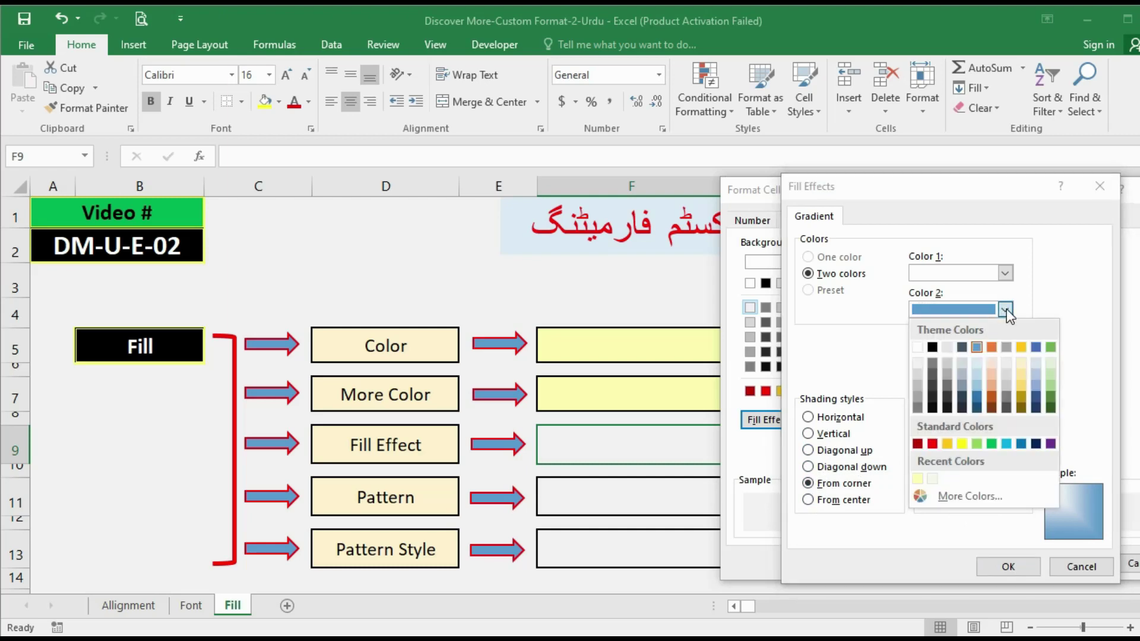
left_click(1006, 309)
left_click(1006, 308)
left_click(1050, 380)
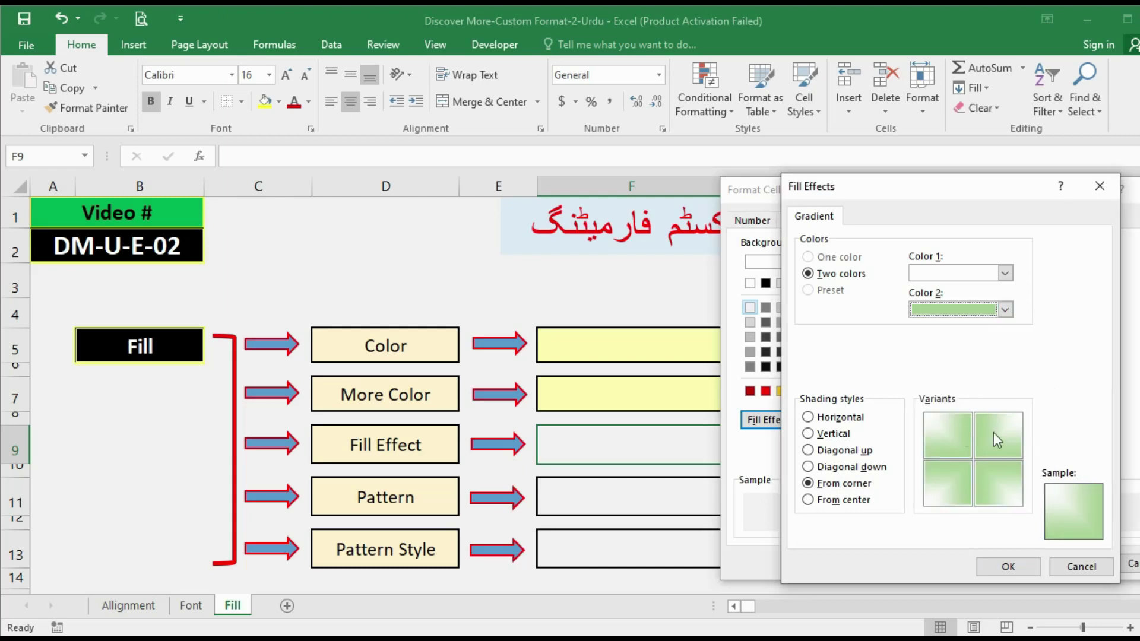
left_click(998, 571)
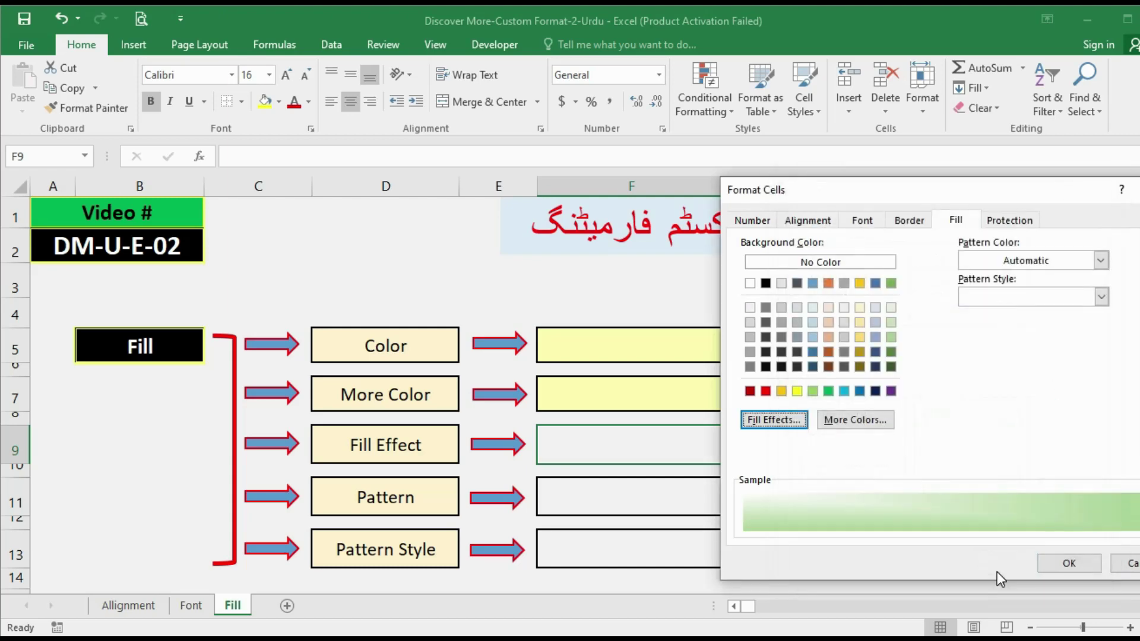
left_click(1069, 564)
- Check F9's green gradient, closing the fill colour menu and Format Cells unchanged, then select F11
left_click(789, 498)
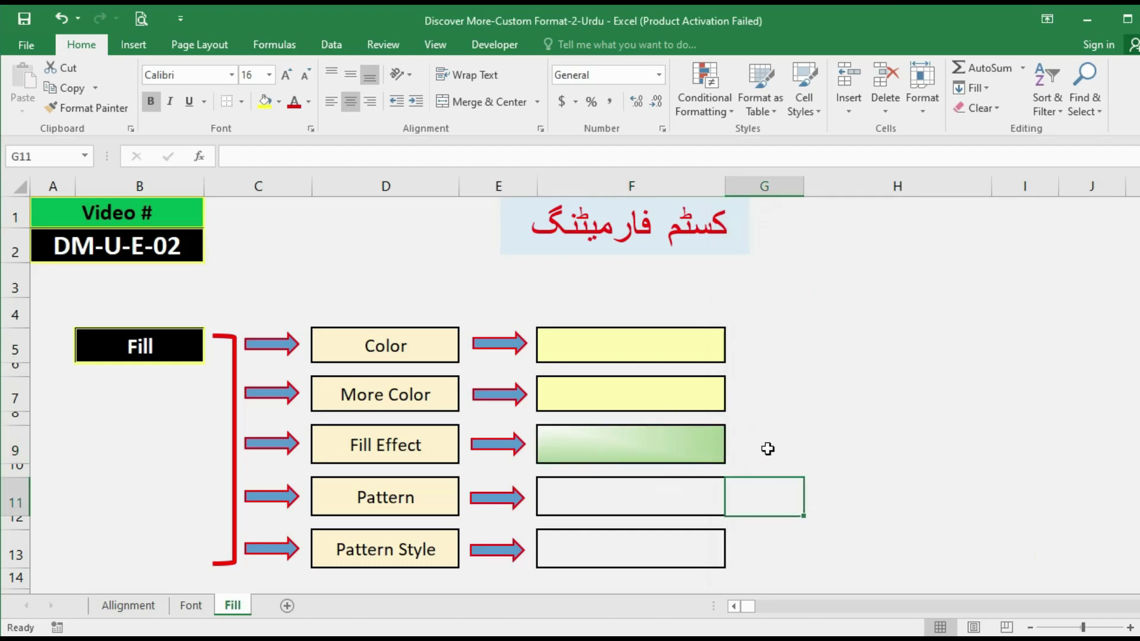
left_click(708, 442)
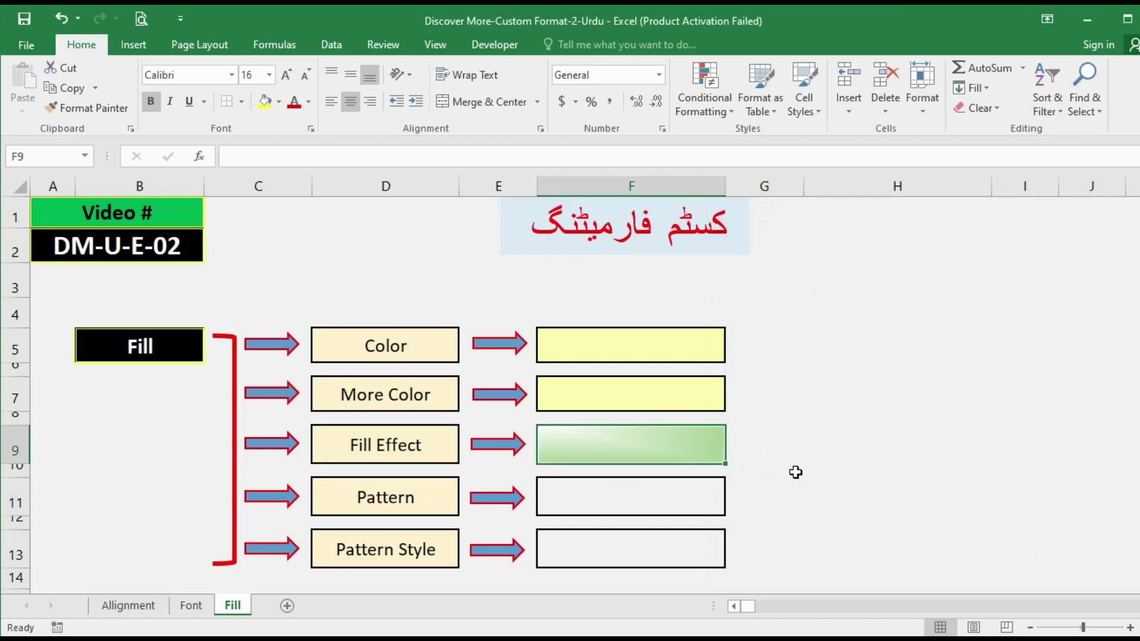
left_click(280, 102)
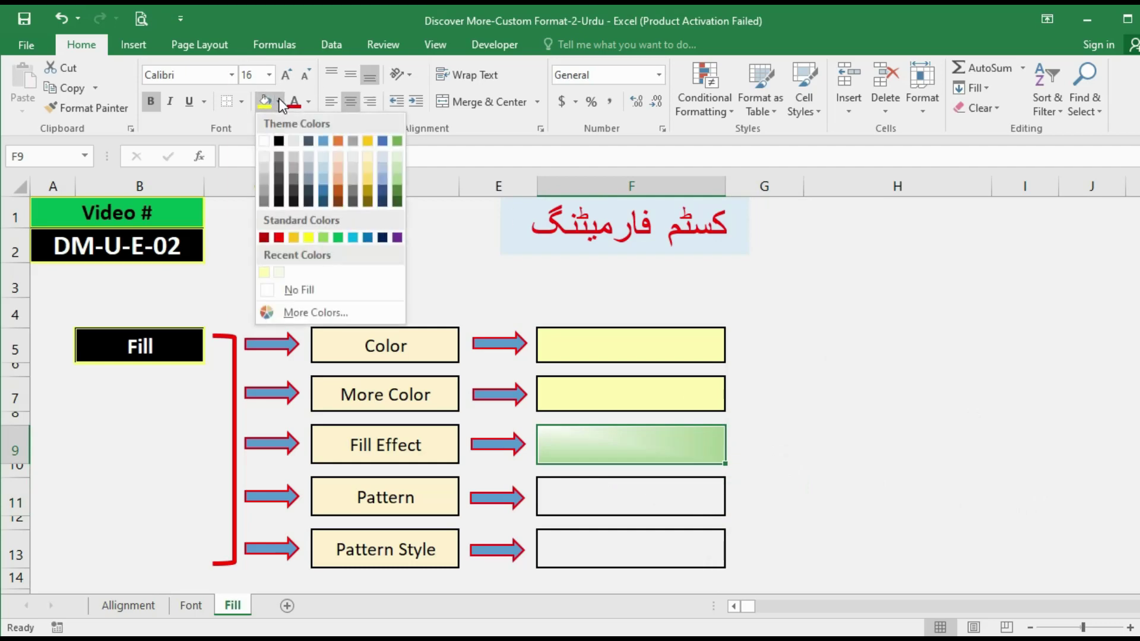
left_click(749, 465)
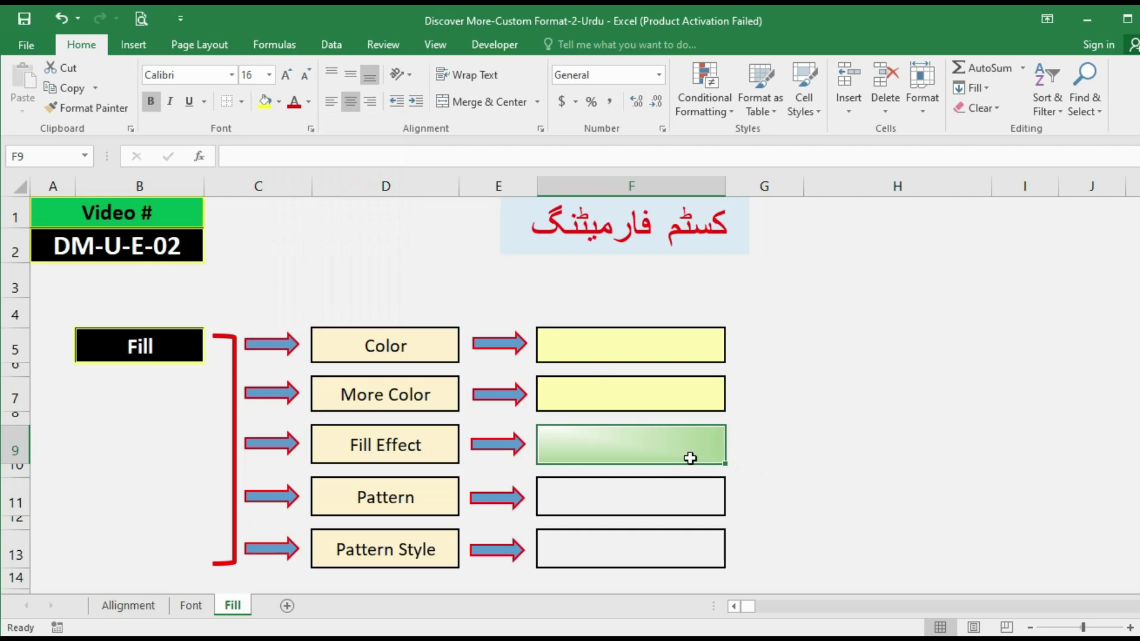
key("ctrl+1")
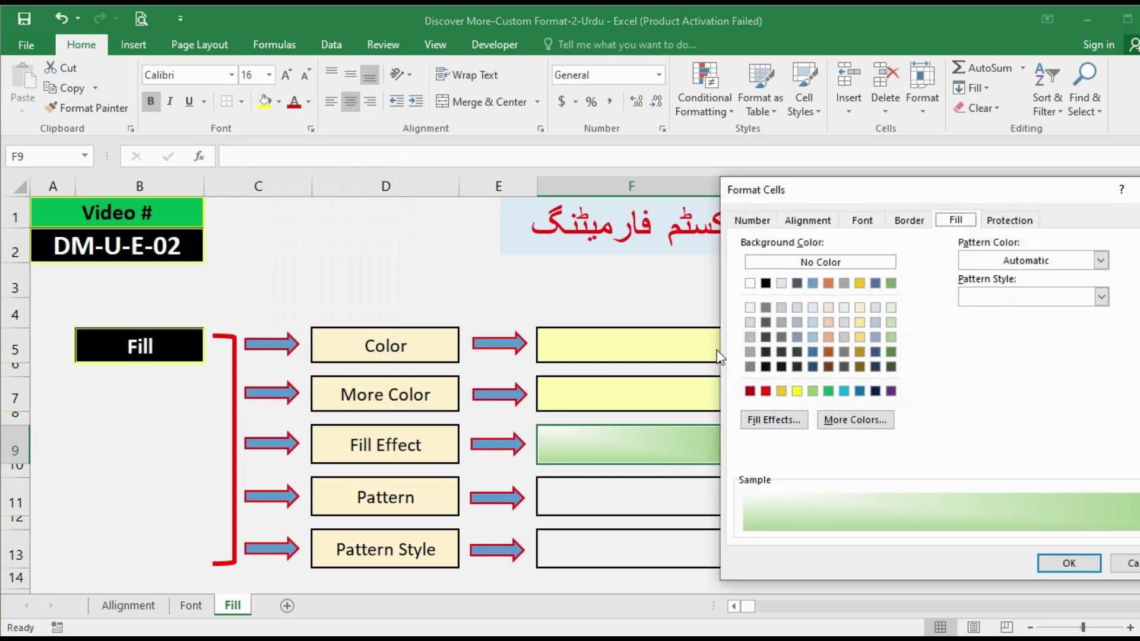
left_click(1126, 567)
left_click(639, 508)
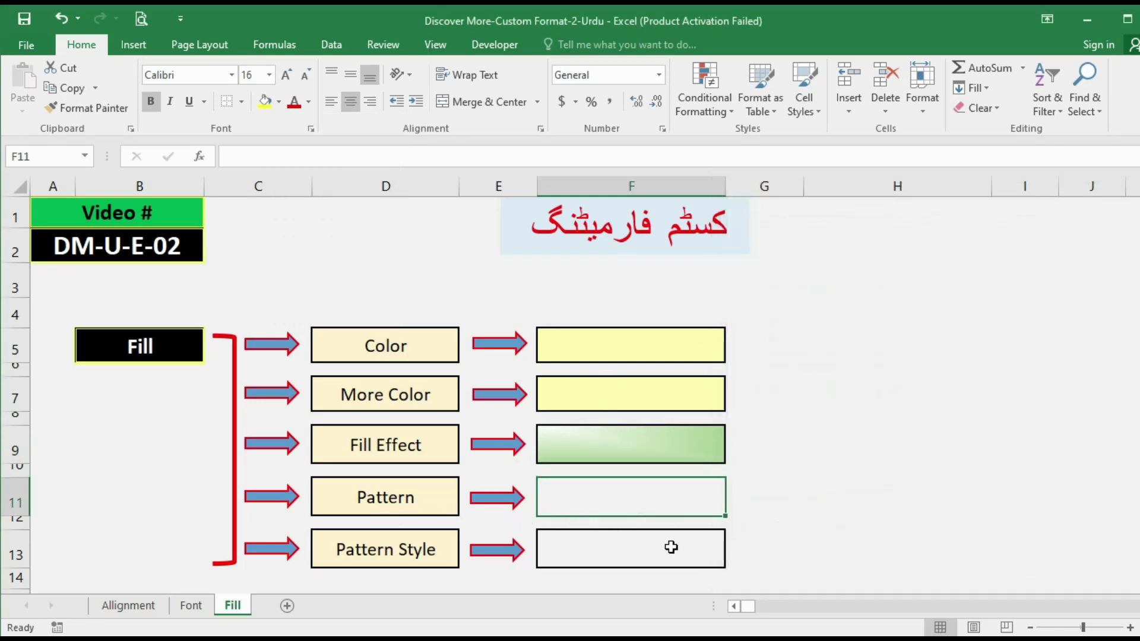
key("ctrl+1")
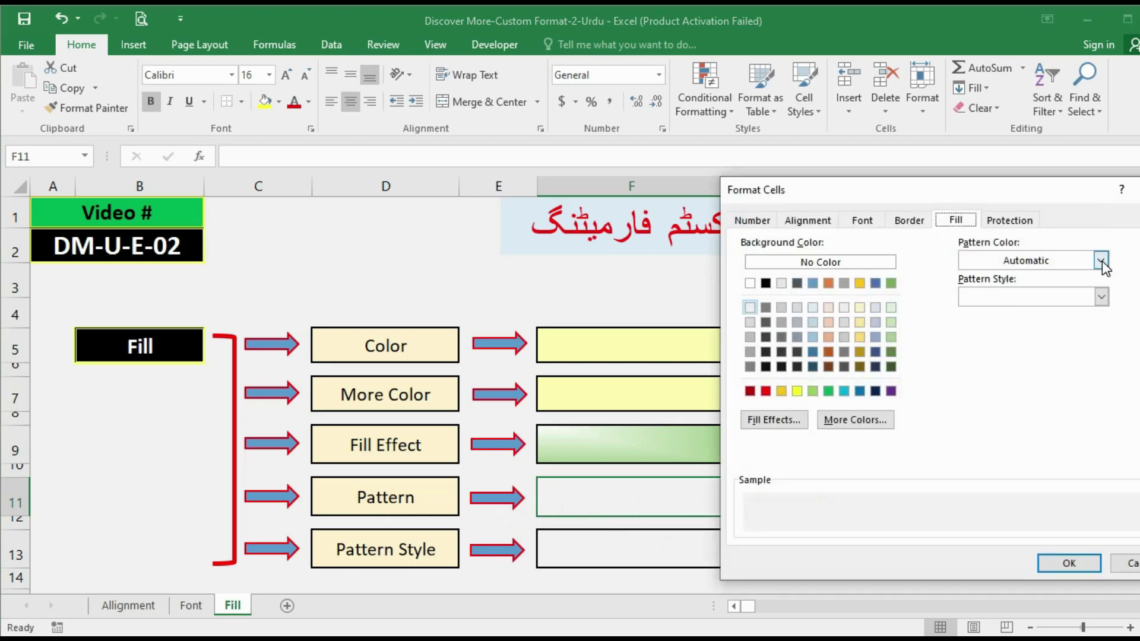
left_click(1101, 260)
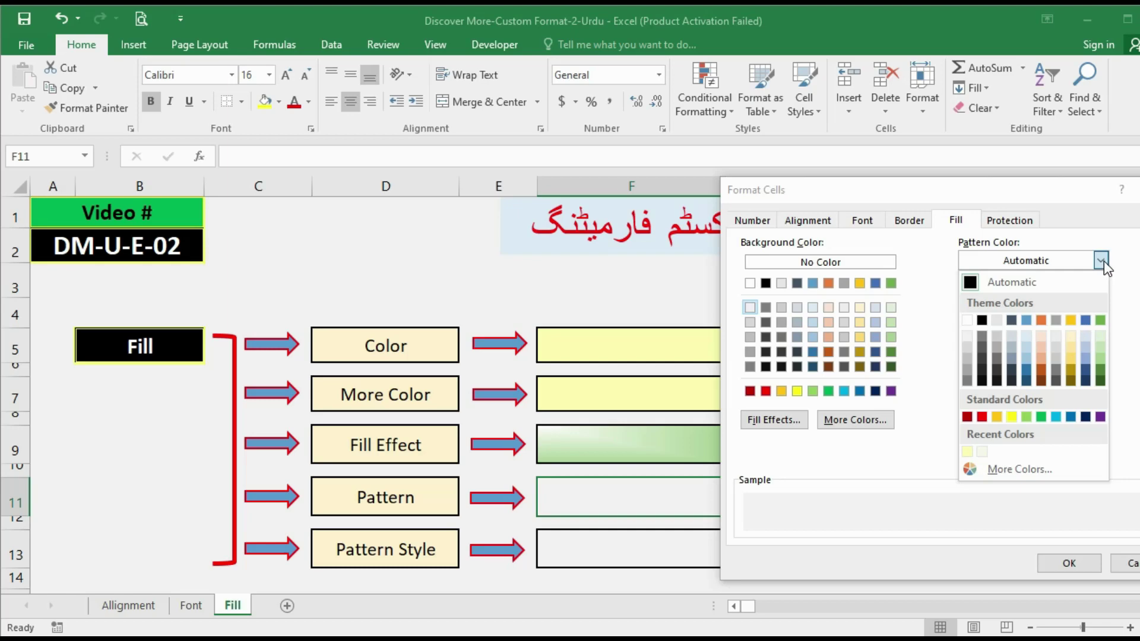
left_click(1027, 361)
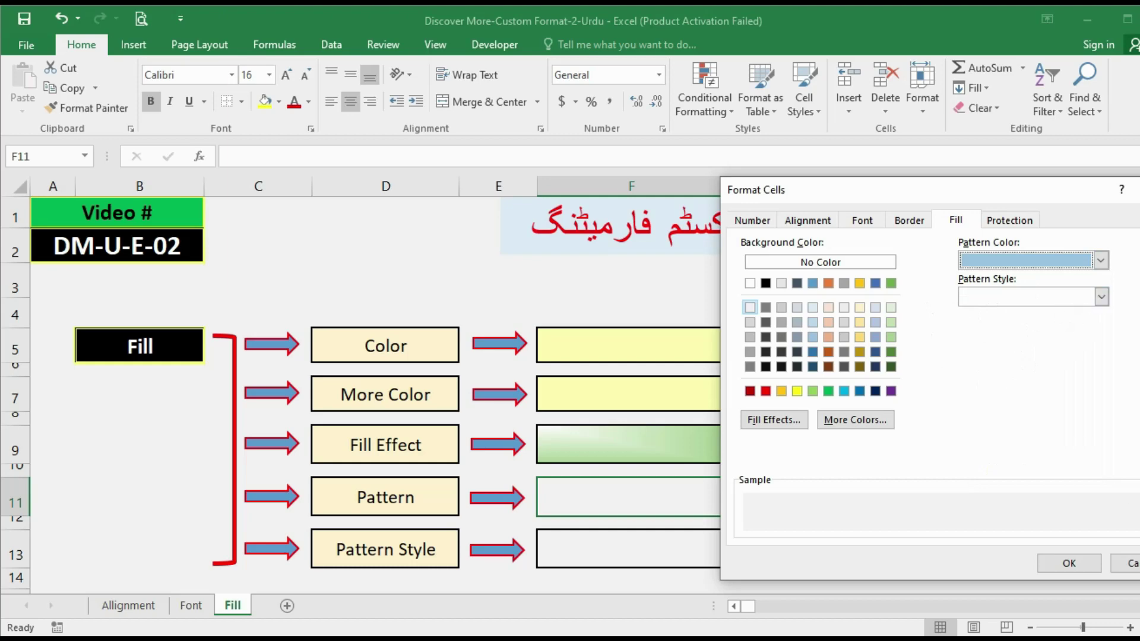
left_click(1075, 562)
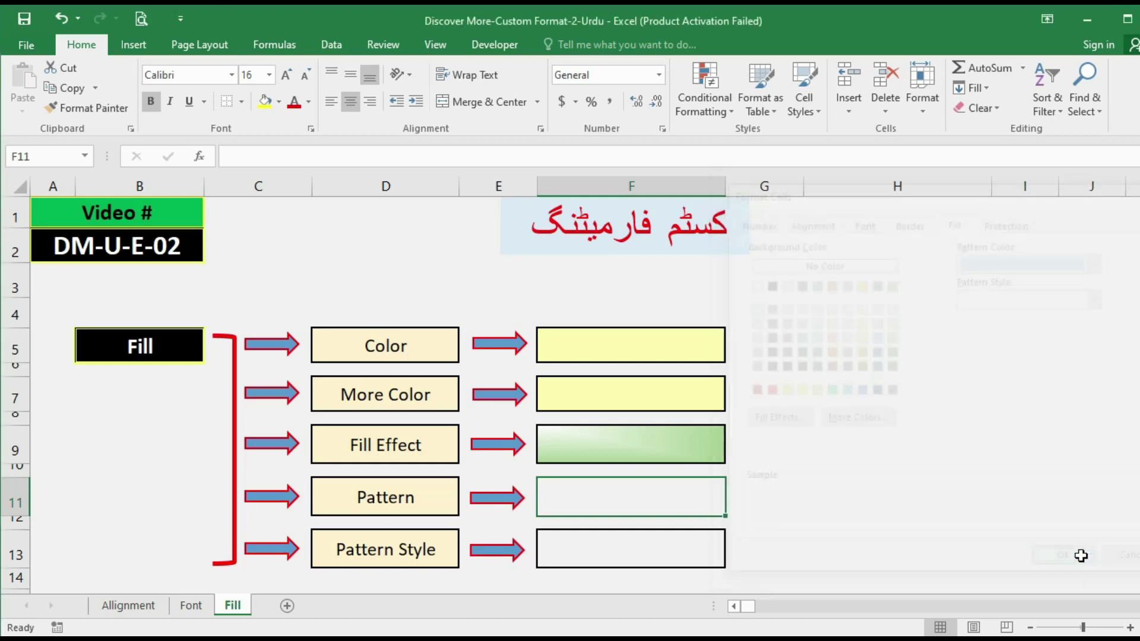
- Give F13 a 12.5% Gray dotted pattern fill with an orange pattern colour
left_click(659, 557)
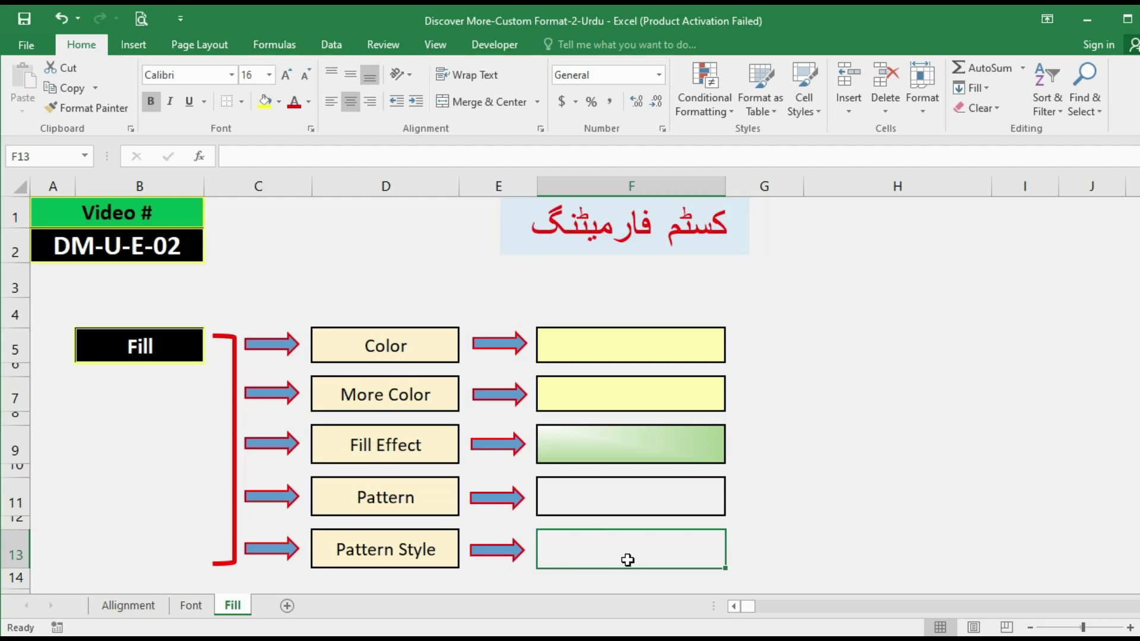
key("ctrl+1")
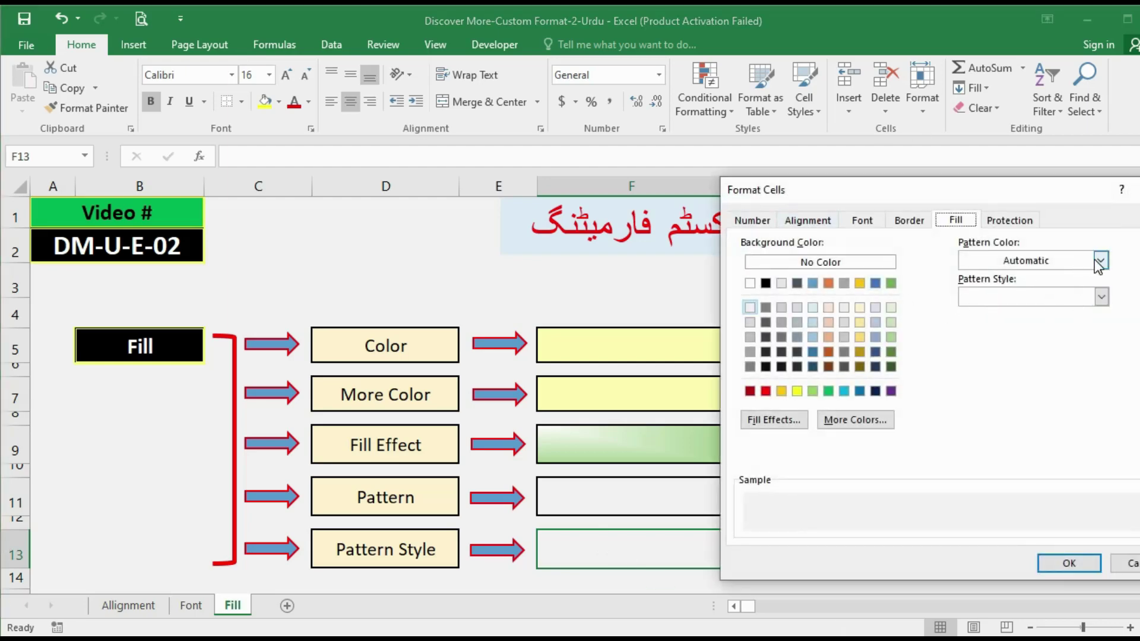
left_click(1100, 261)
left_click(1024, 359)
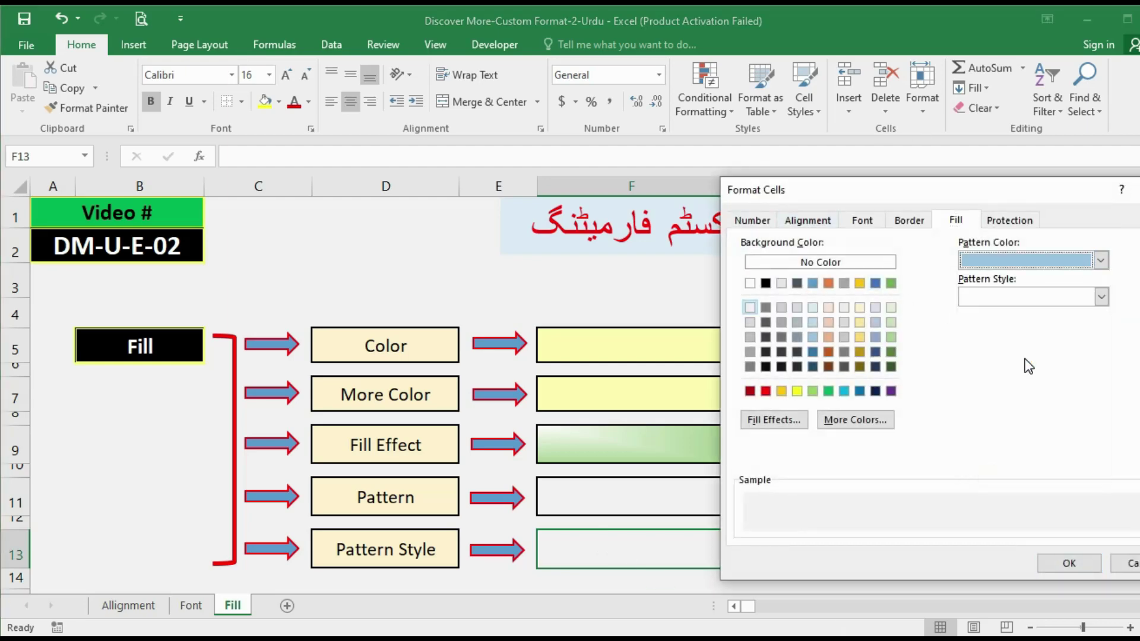
left_click(1101, 297)
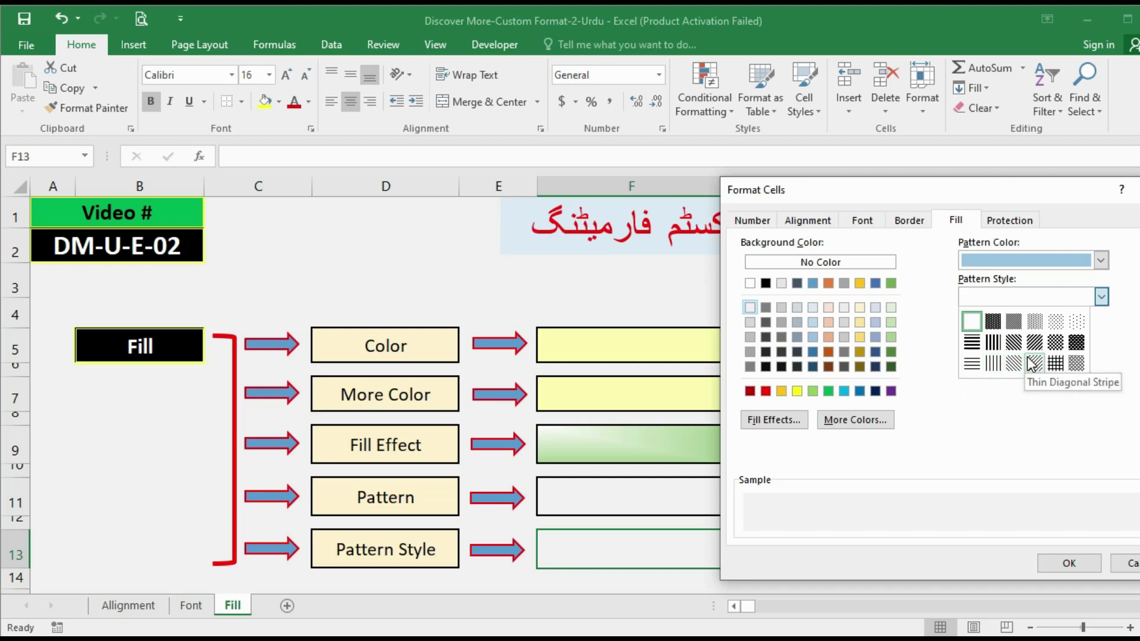
left_click(1058, 322)
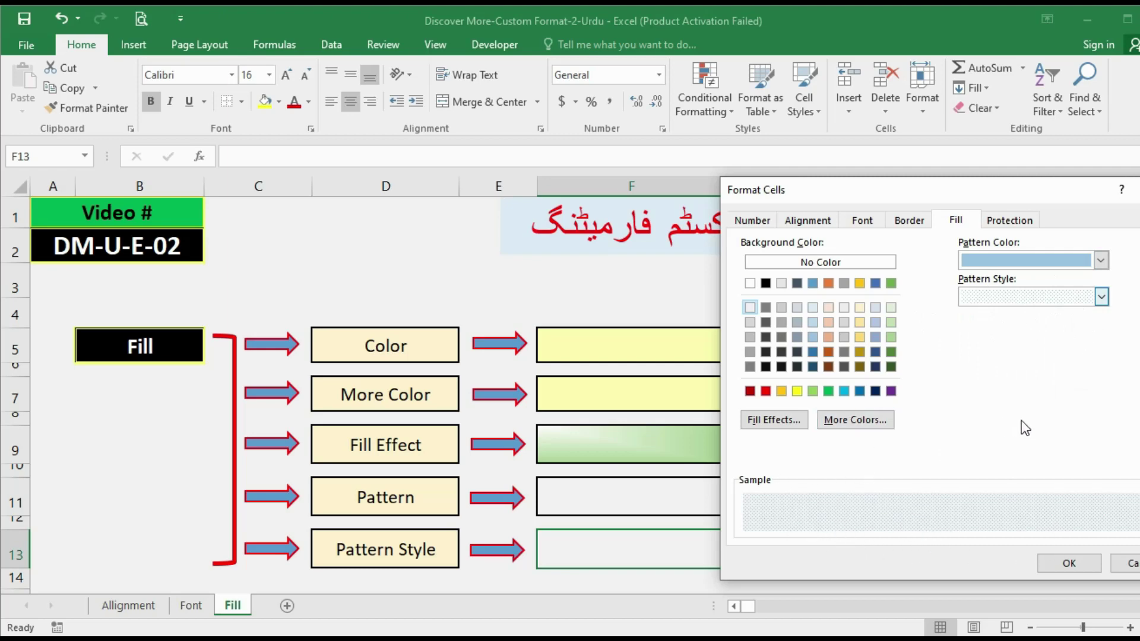
left_click(1102, 260)
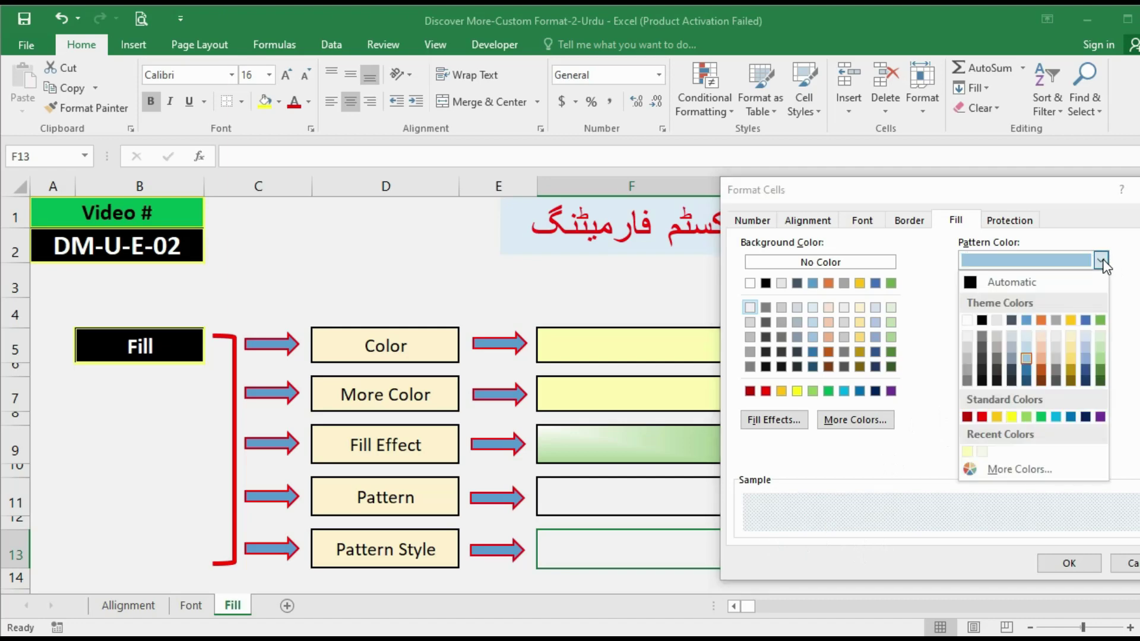
left_click(1041, 321)
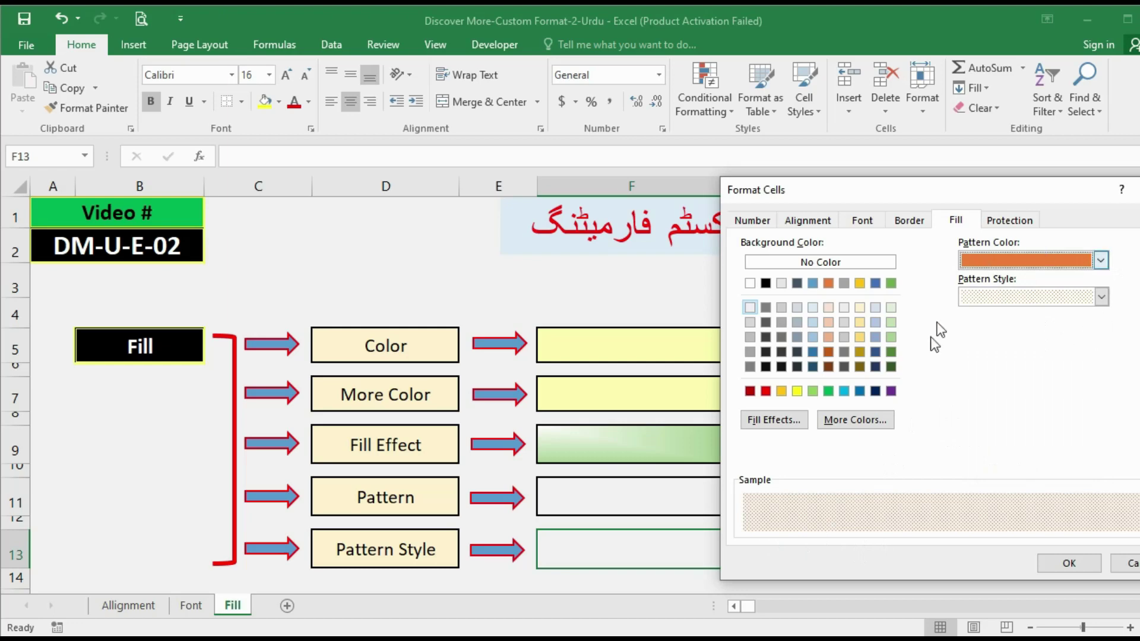
left_click(1069, 568)
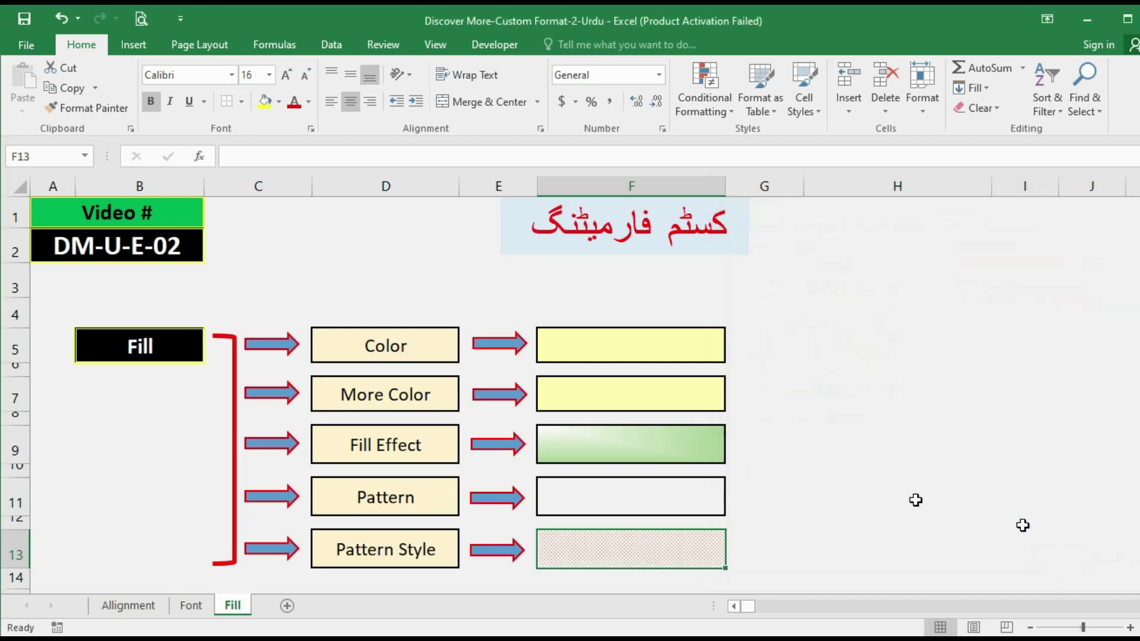
left_click(829, 493)
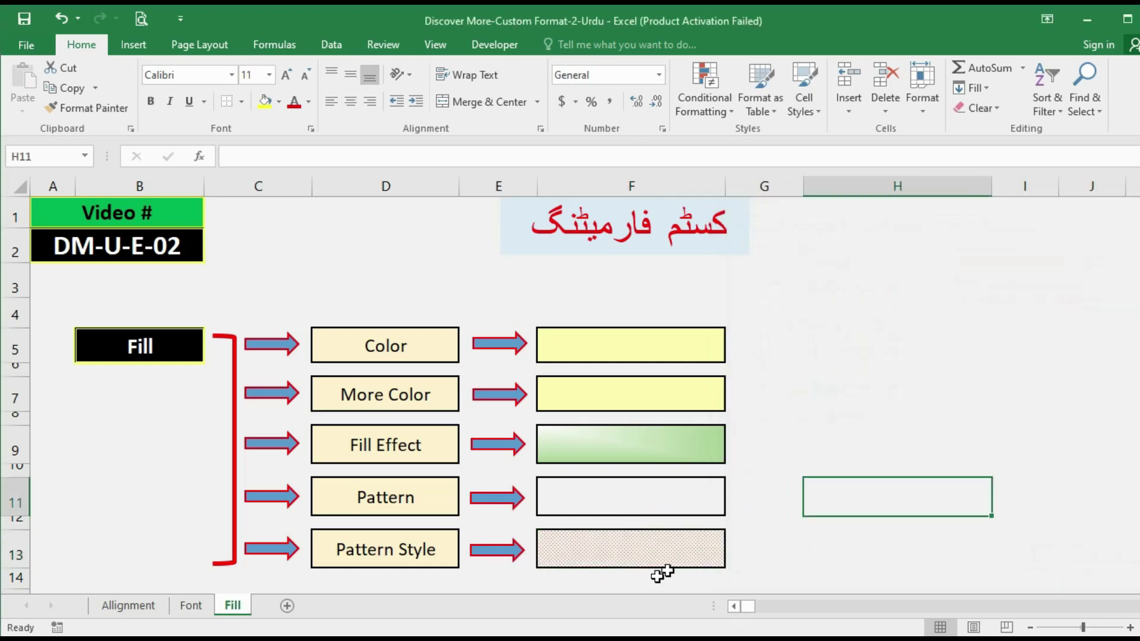
- Replace F13's orange dots with a thin horizontal stripe pattern in a very light colour
left_click(624, 544)
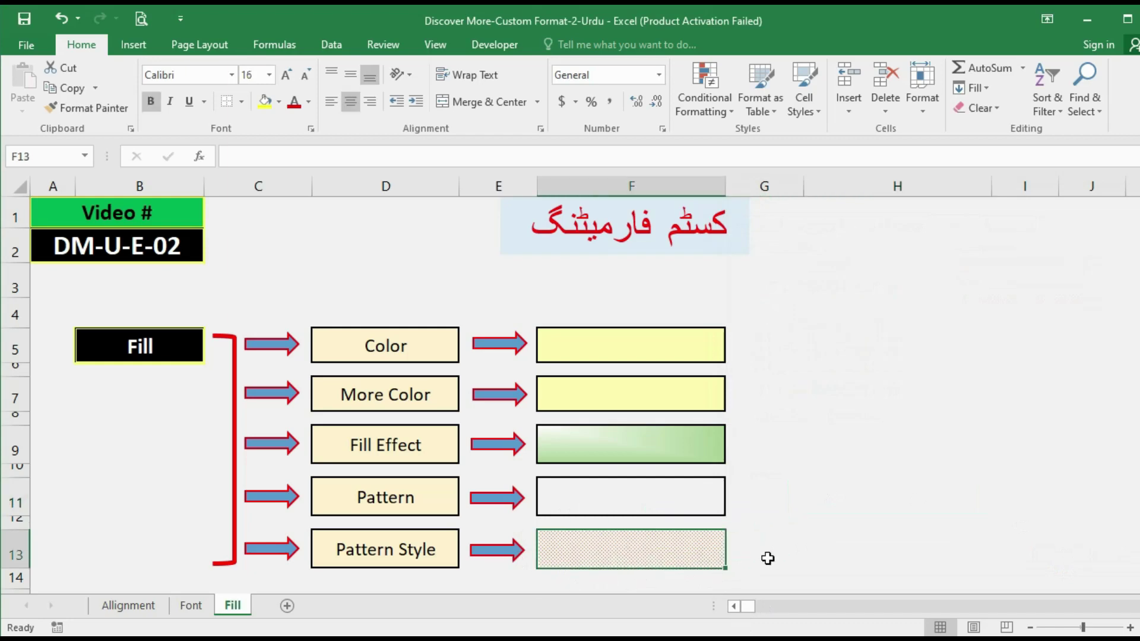
left_click(761, 557)
left_click(673, 544)
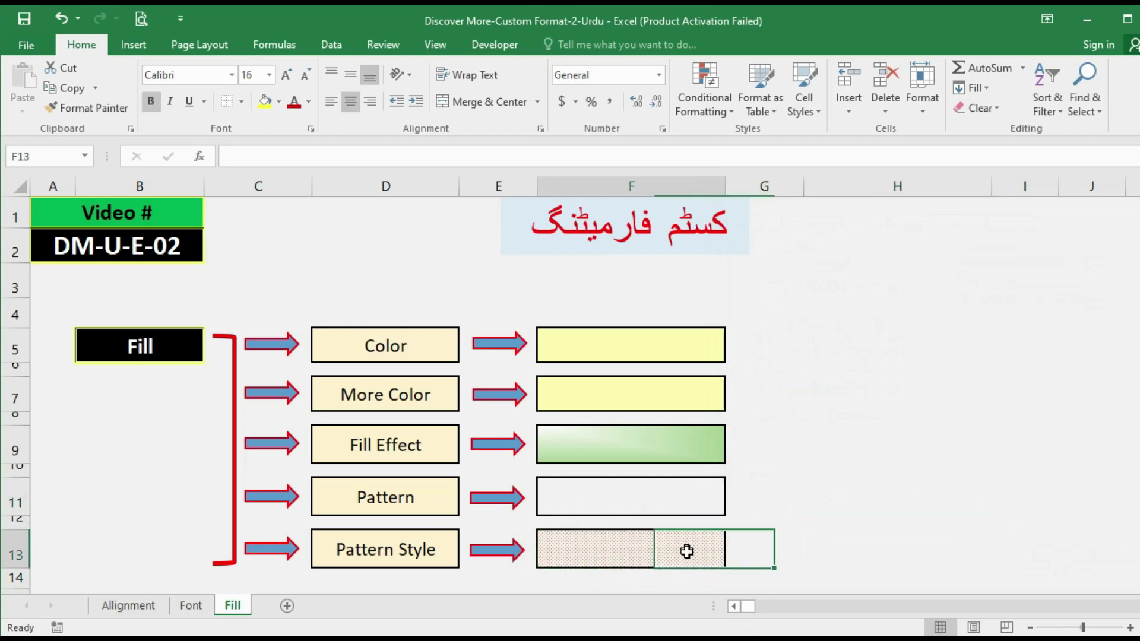
key("ctrl+1")
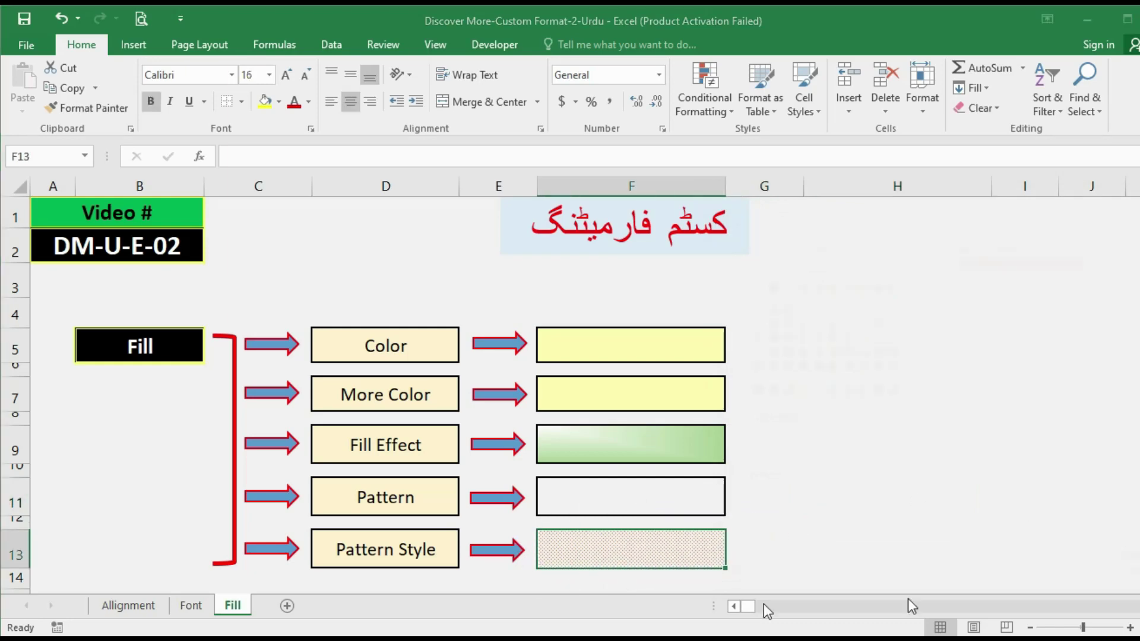
left_click(1101, 297)
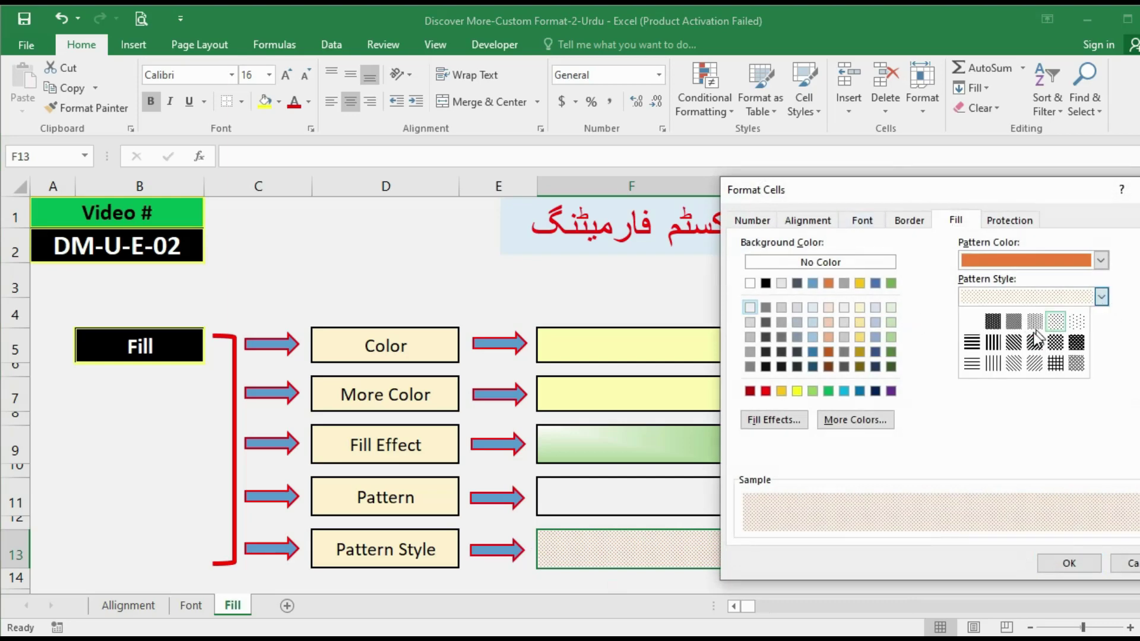
left_click(972, 363)
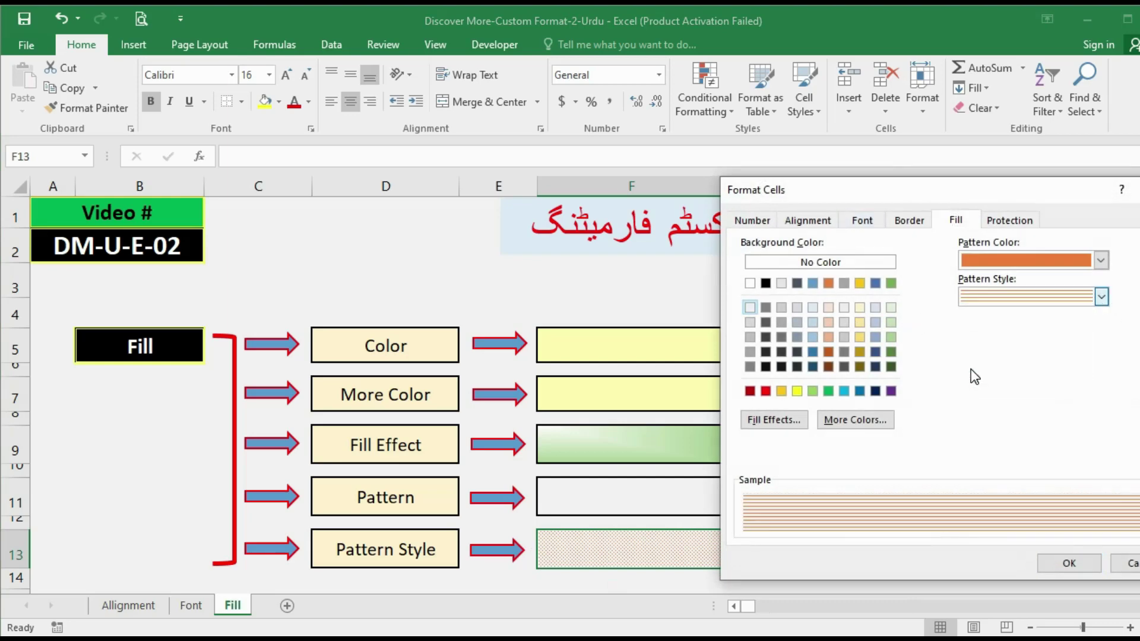
left_click(1101, 260)
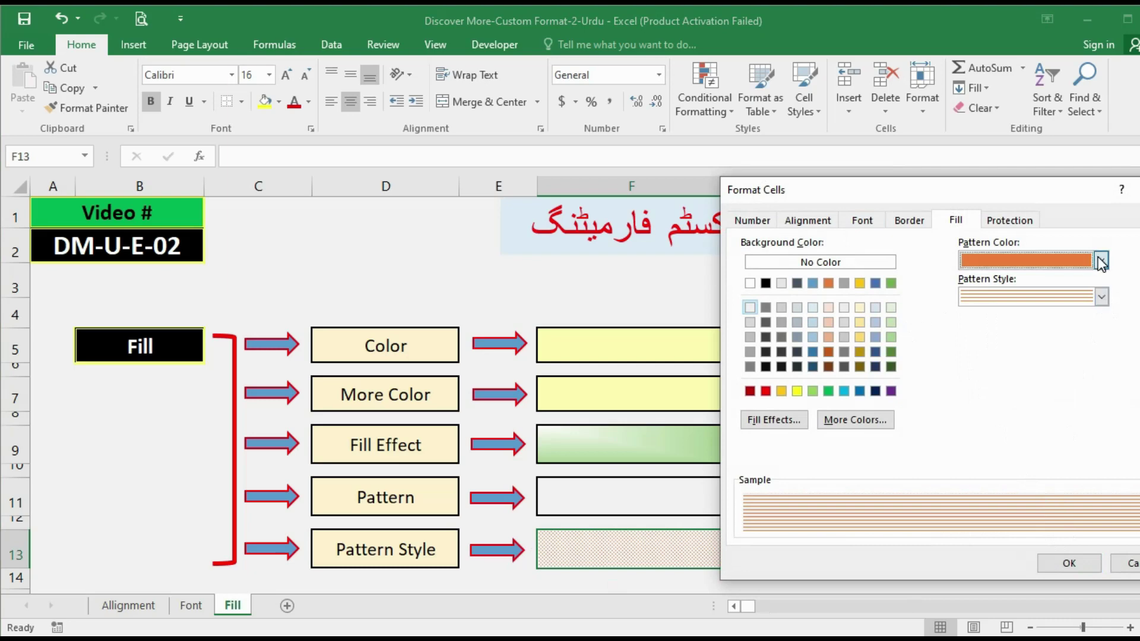
left_click(1027, 336)
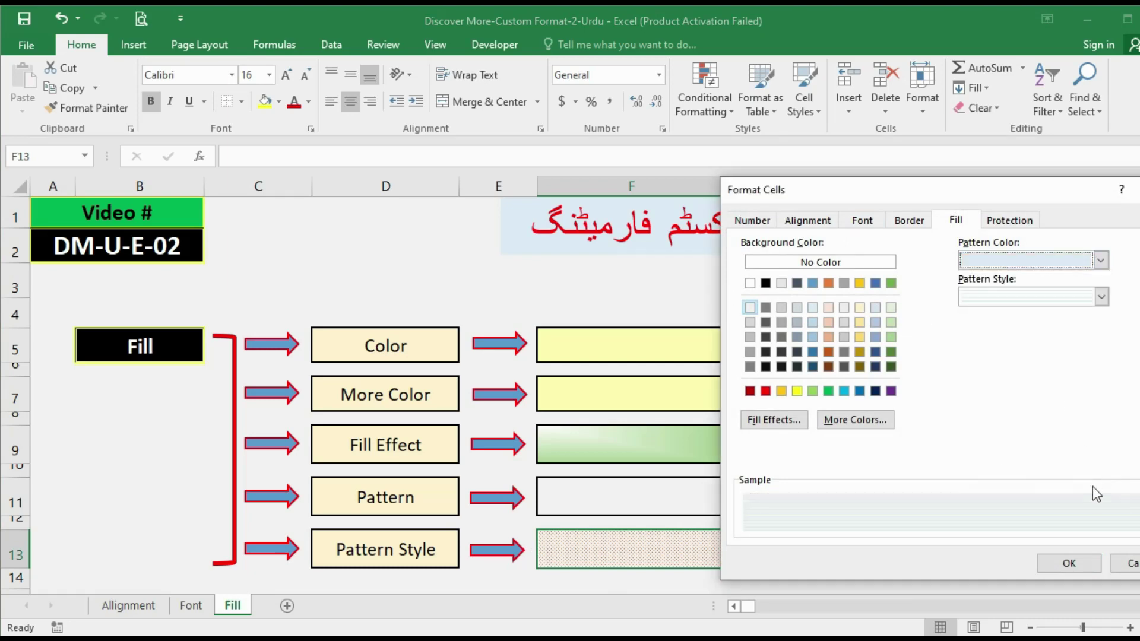
left_click(1069, 563)
left_click(835, 521)
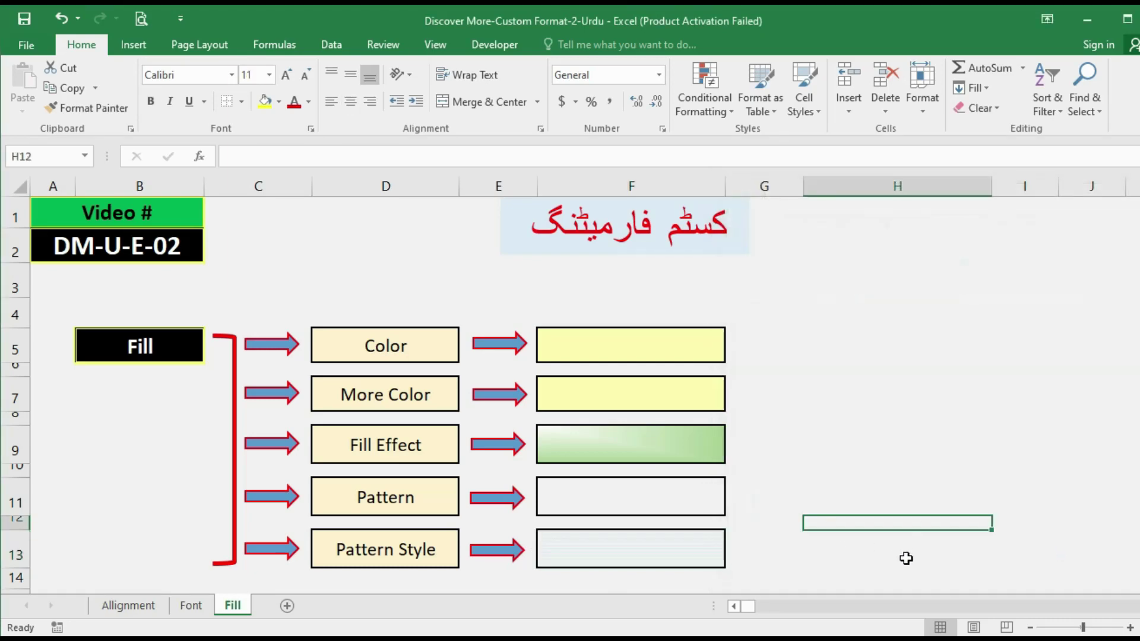
left_click(751, 553)
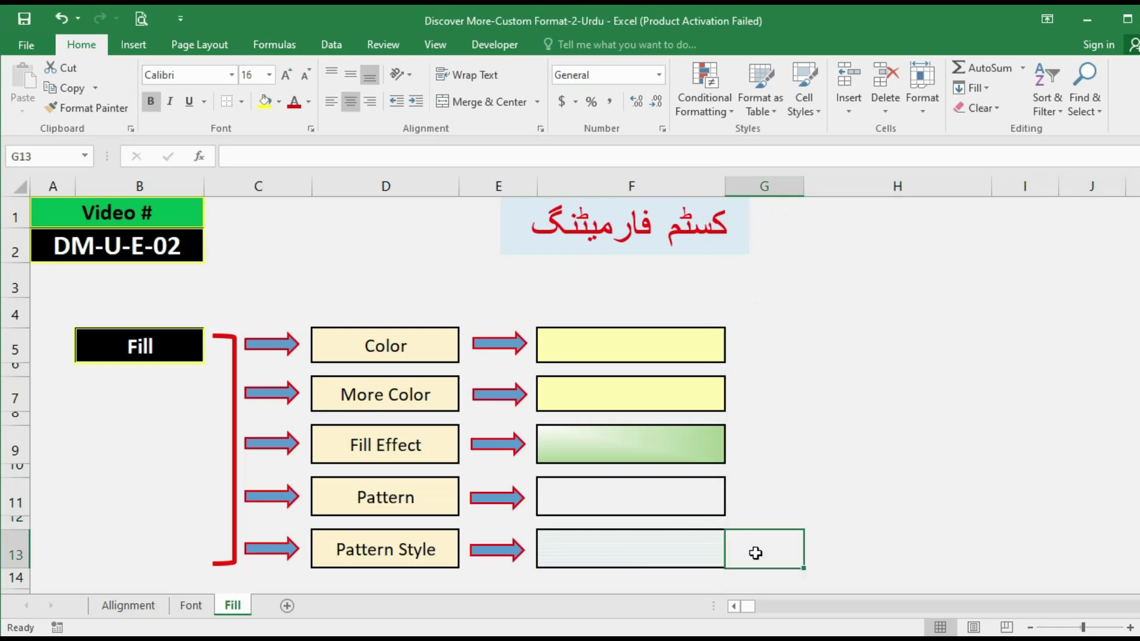
left_click(130, 607)
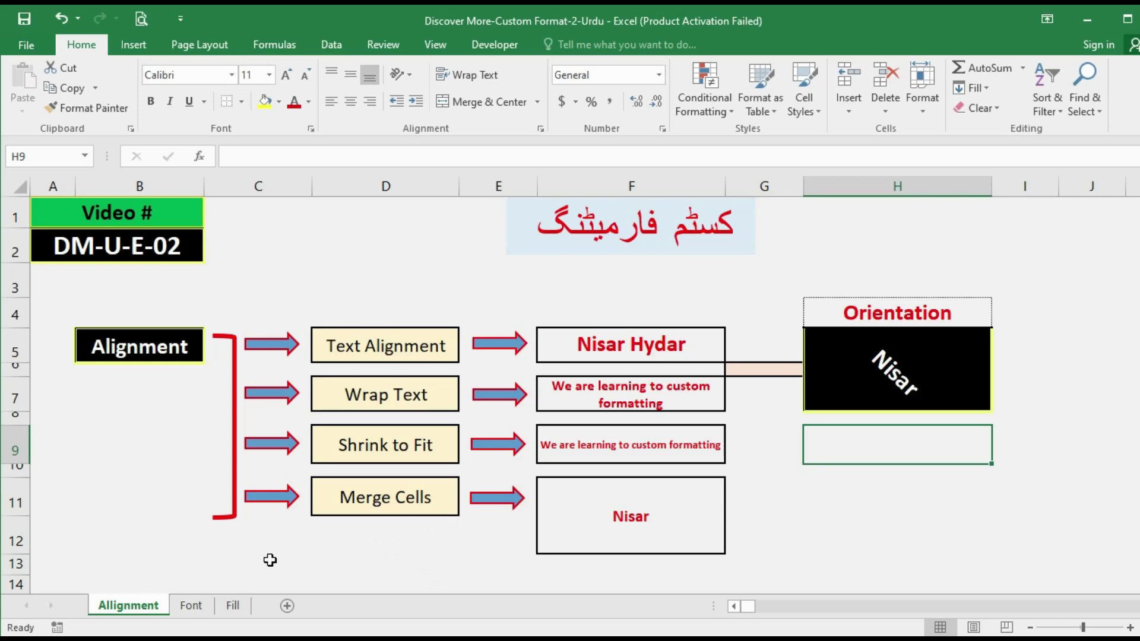
left_click(192, 604)
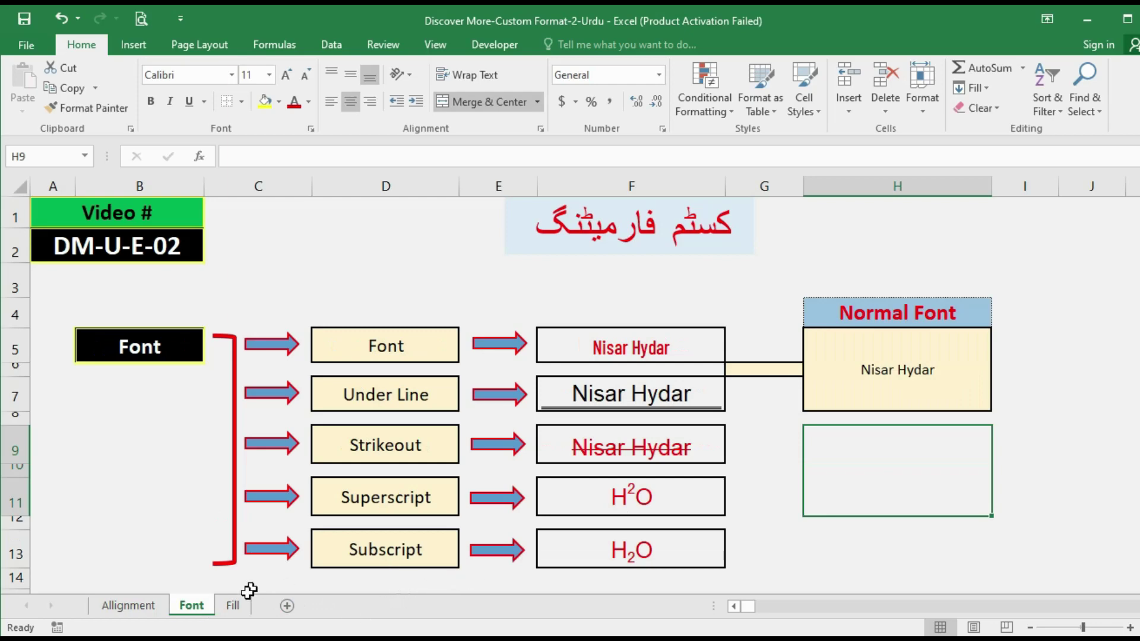
left_click(235, 605)
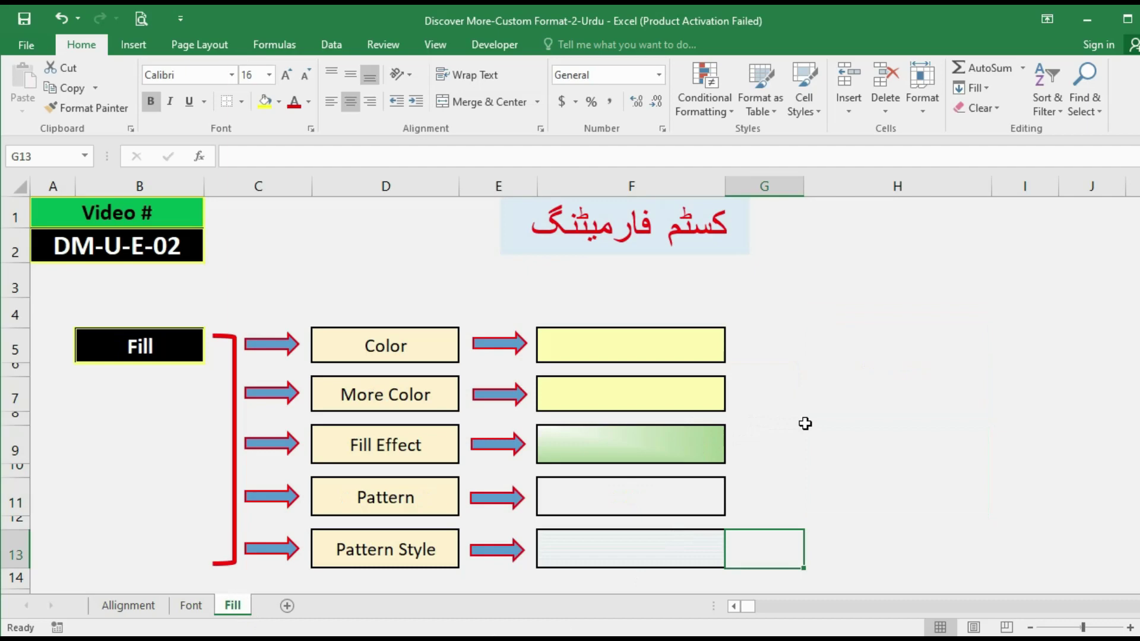
left_click(805, 422)
- Select the empty range H5:H13, after first dragging over G5:G13
left_click(775, 339)
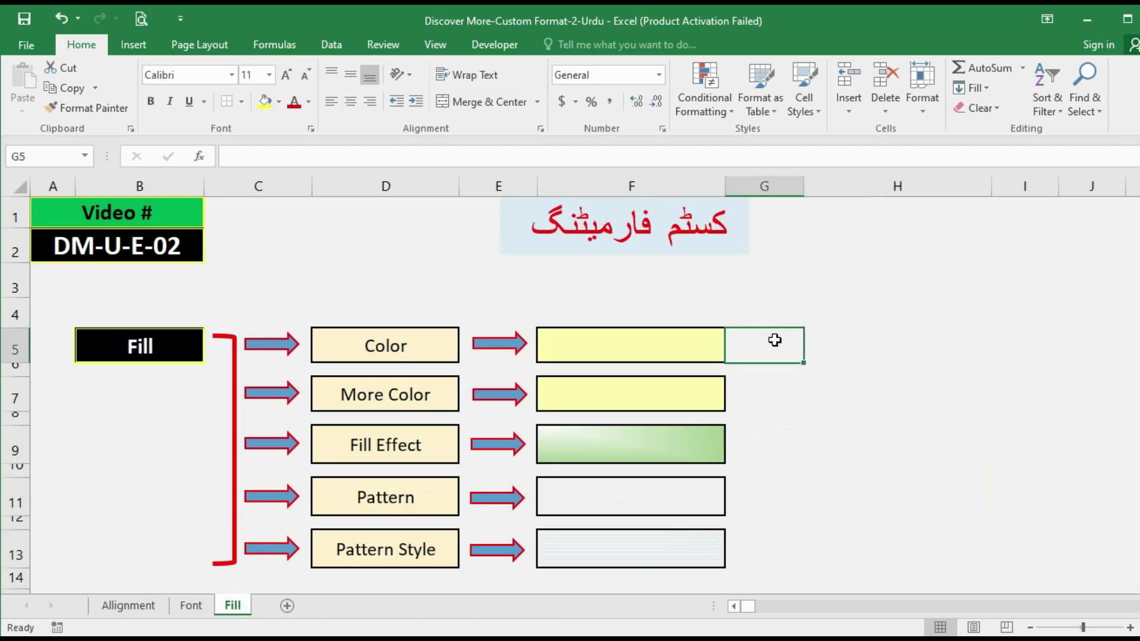
left_click_drag(775, 339, 796, 547)
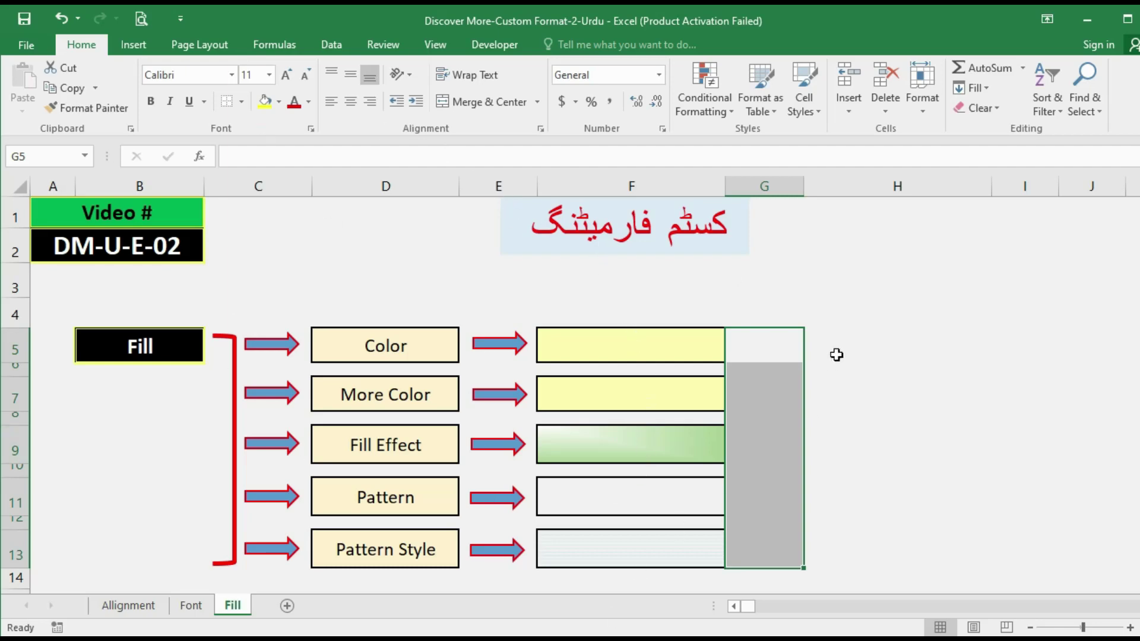
left_click_drag(835, 337, 849, 539)
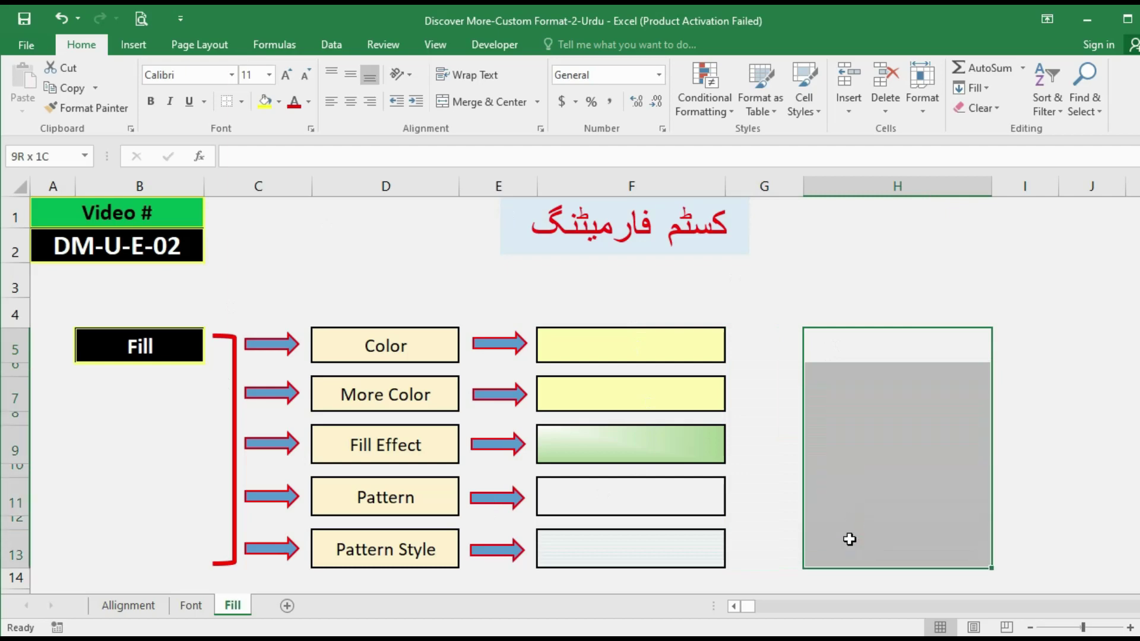